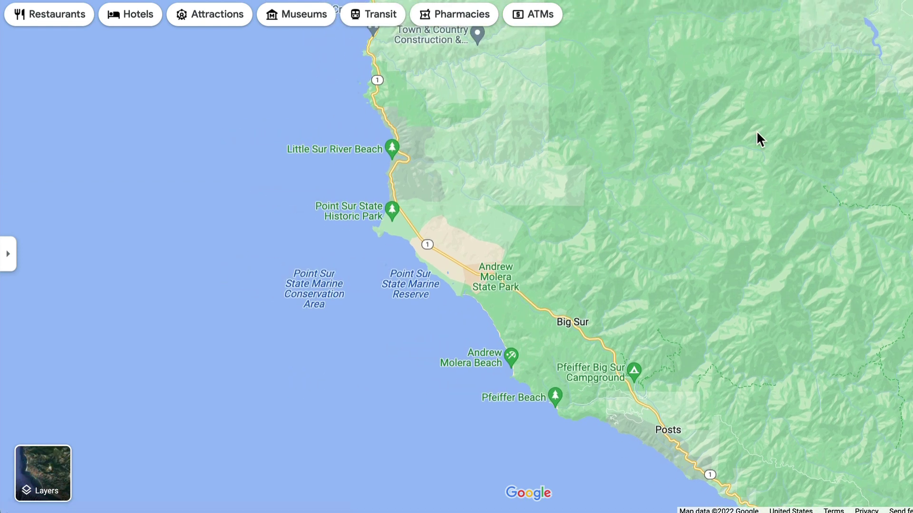
Take a screenshot of the Big Sur coast map, framing most of the map area from the ocean to the inland mountains.
{"action": "key", "text": "shift+super+4"}
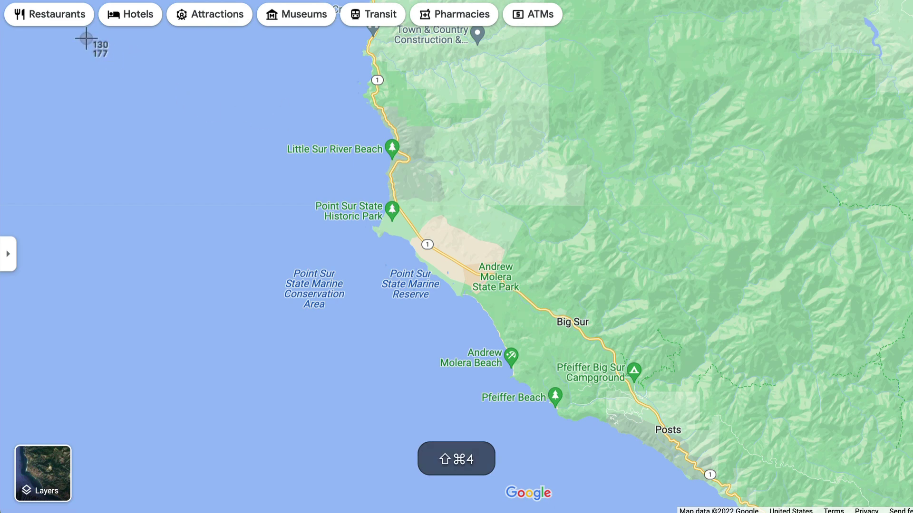
{"action": "left_click_drag", "start_coordinate": [86, 37], "coordinate": [894, 482]}
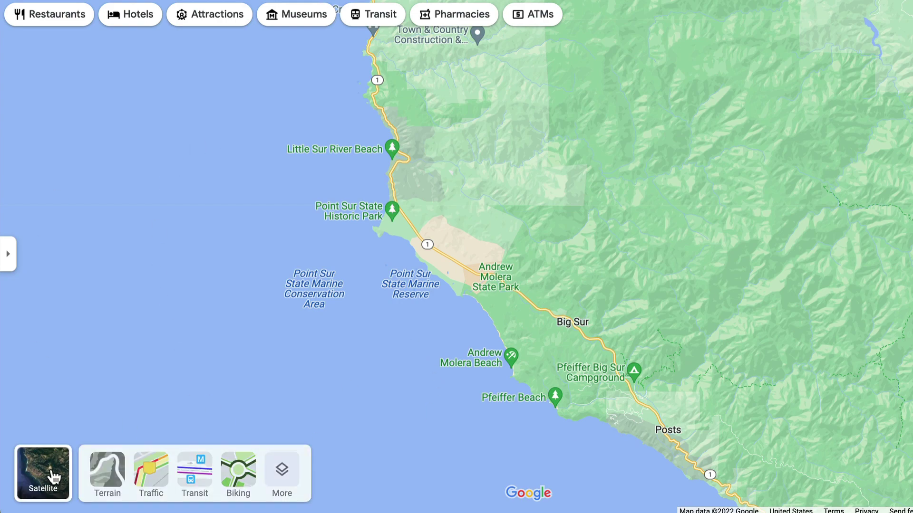
Try the Satellite view, turn on the Terrain and Traffic layers, and open the additional layer options.
{"action": "left_click", "coordinate": [47, 473]}
{"action": "left_click", "coordinate": [121, 479]}
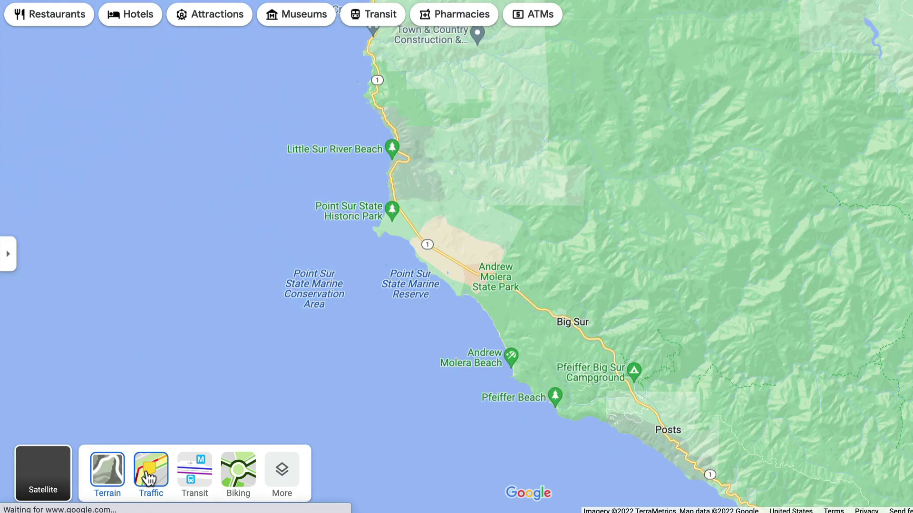
{"action": "left_click", "coordinate": [149, 468]}
{"action": "left_click", "coordinate": [279, 477]}
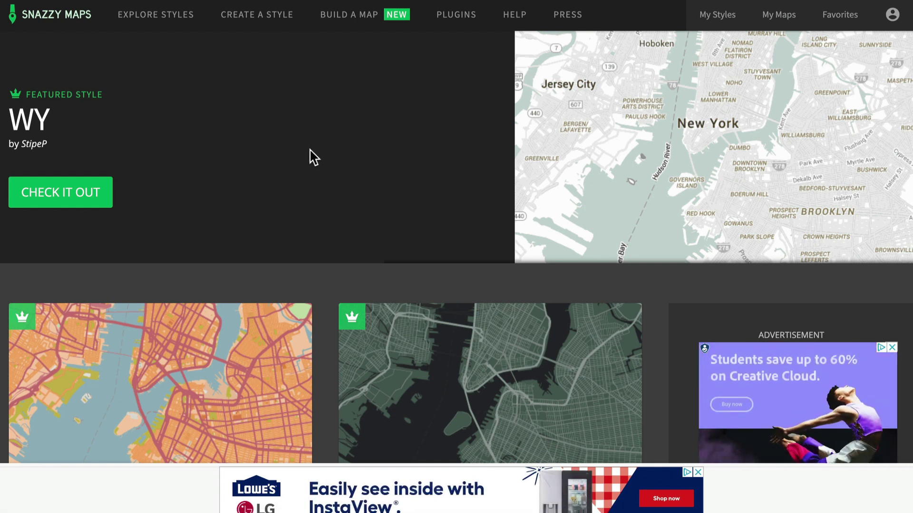
Browse the map style gallery on Snazzy Maps and open the Modest style from the most recent ones, dismissing the ad.
{"action": "scroll", "coordinate": [311, 157], "scroll_direction": "down", "scroll_amount": 1}
{"action": "scroll", "coordinate": [314, 157], "scroll_direction": "down", "scroll_amount": 2}
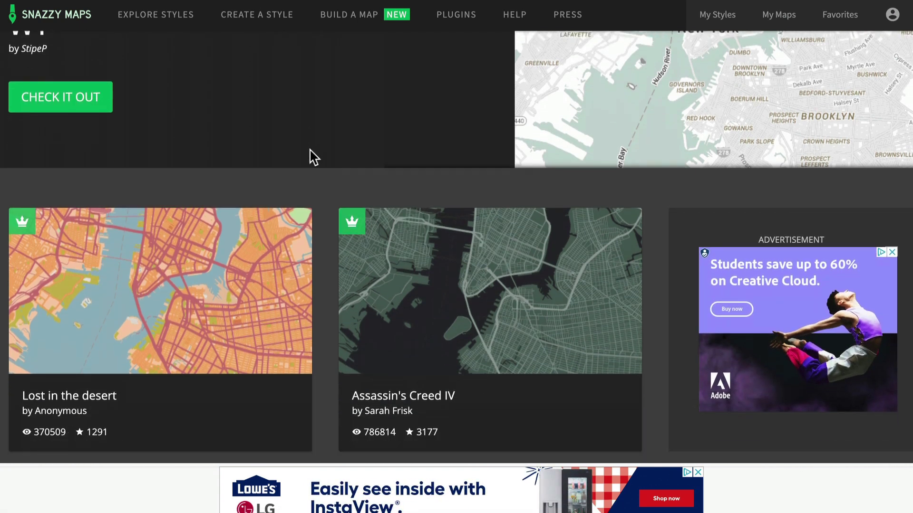
{"action": "scroll", "coordinate": [313, 157], "scroll_direction": "down", "scroll_amount": 15}
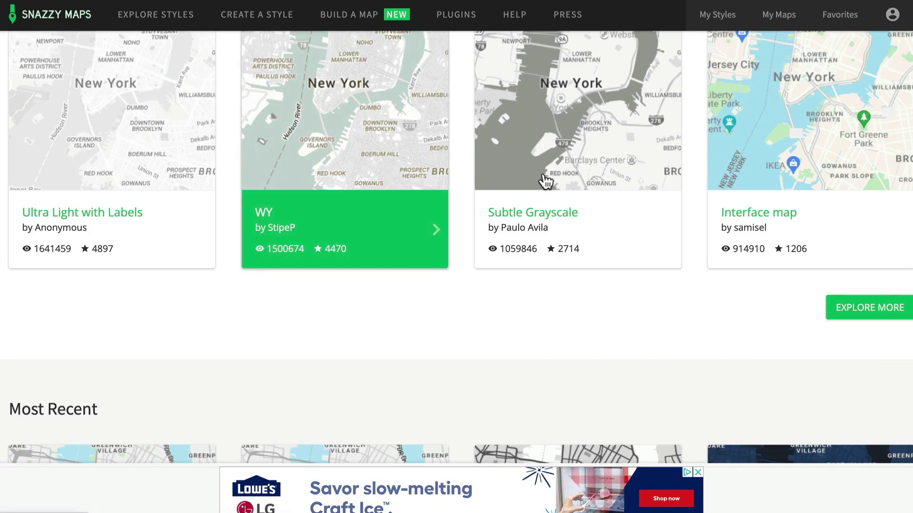
{"action": "scroll", "coordinate": [438, 151], "scroll_direction": "down", "scroll_amount": 5}
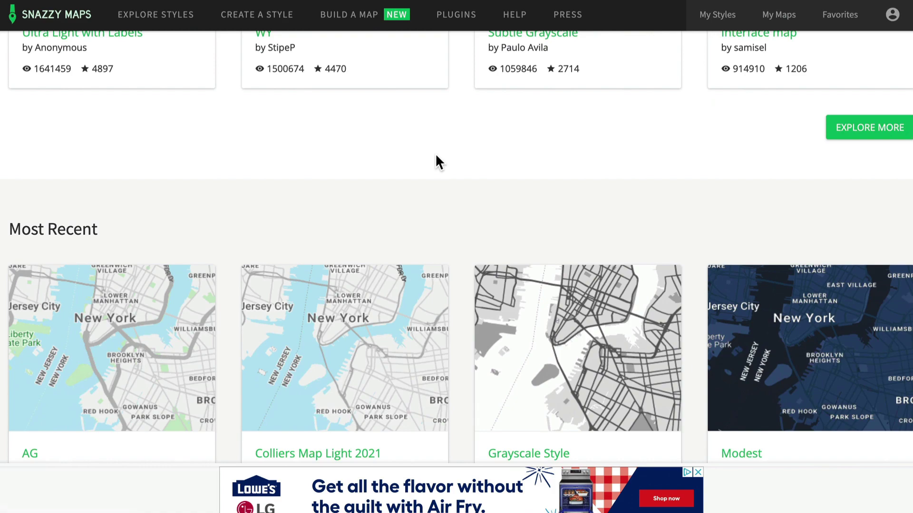
{"action": "scroll", "coordinate": [435, 153], "scroll_direction": "down", "scroll_amount": 8}
{"action": "scroll", "coordinate": [440, 159], "scroll_direction": "down", "scroll_amount": 10}
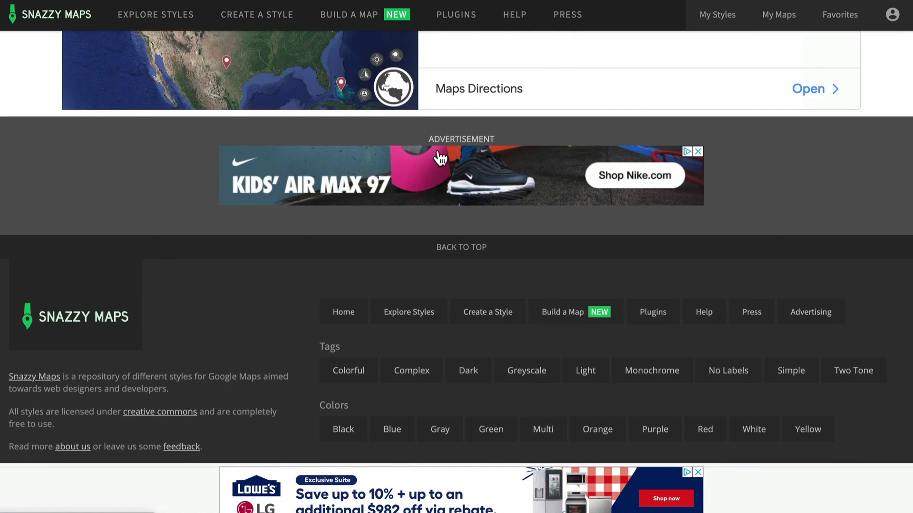
{"action": "scroll", "coordinate": [434, 157], "scroll_direction": "up", "scroll_amount": 13}
{"action": "scroll", "coordinate": [360, 89], "scroll_direction": "up", "scroll_amount": 2}
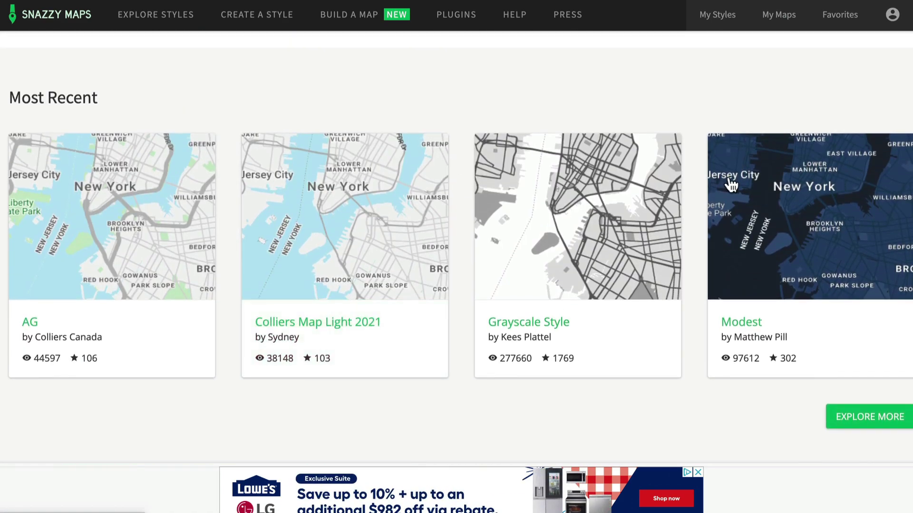
{"action": "scroll", "coordinate": [810, 254], "scroll_direction": "up", "scroll_amount": 2}
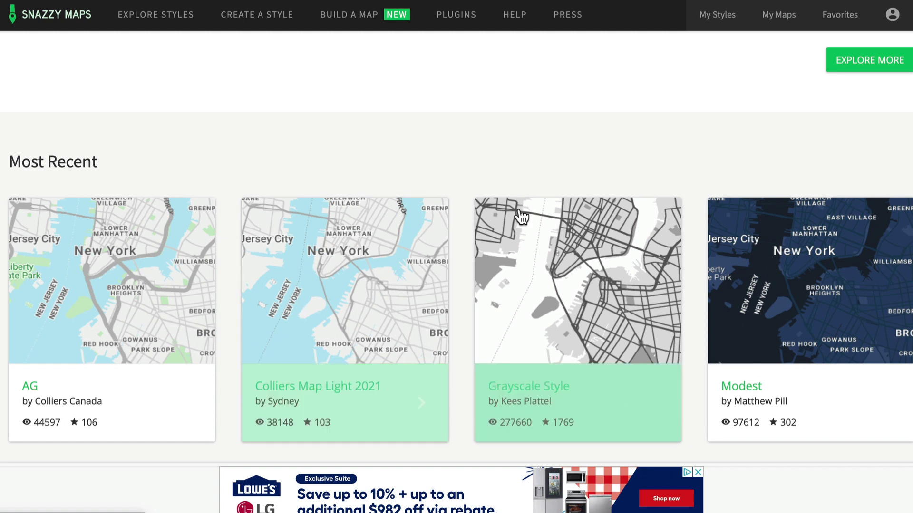
{"action": "left_click", "coordinate": [873, 292]}
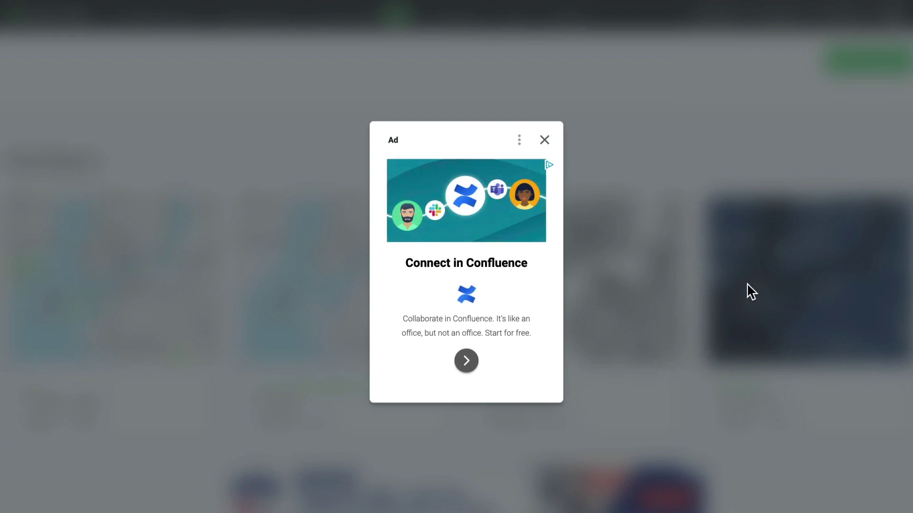
{"action": "left_click", "coordinate": [544, 140]}
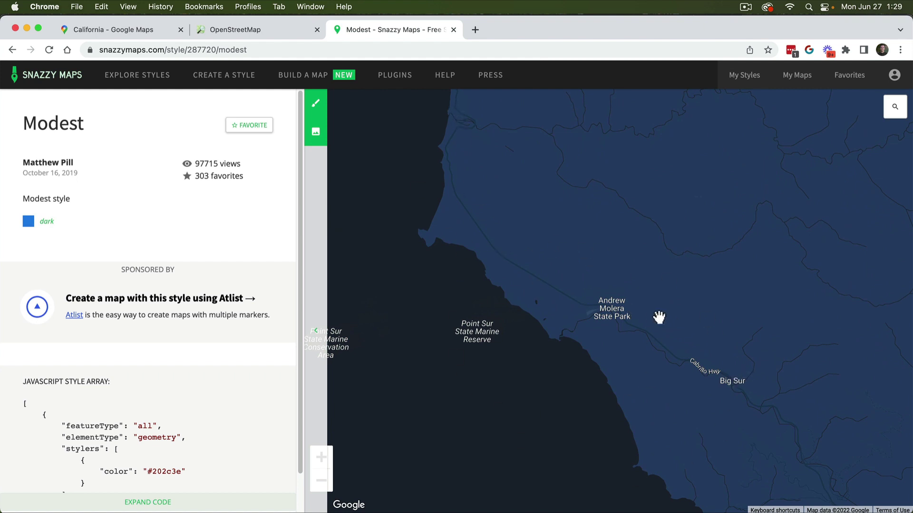
Set up an image download of the Modest map around Andrew Molera State Park, 1000 px wide with a 3x scale factor.
{"action": "left_click_drag", "start_coordinate": [592, 371], "coordinate": [538, 348]}
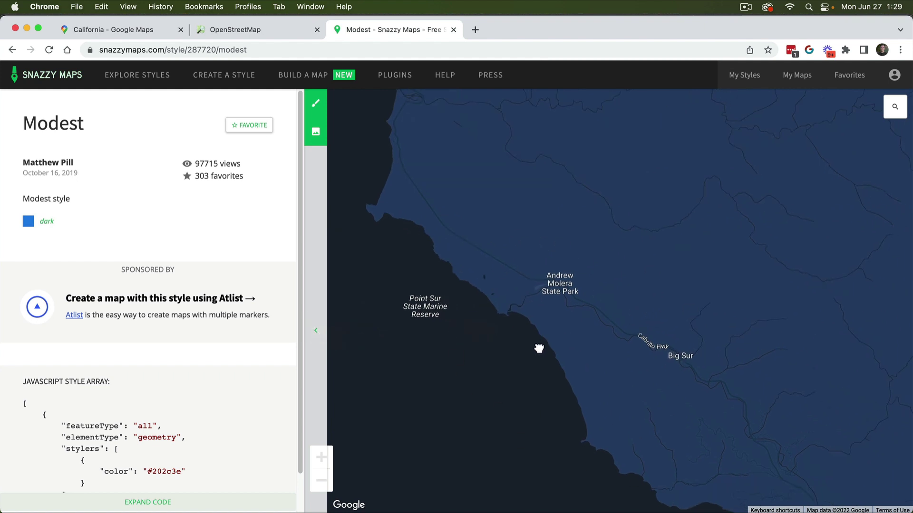
{"action": "double_click", "coordinate": [559, 334]}
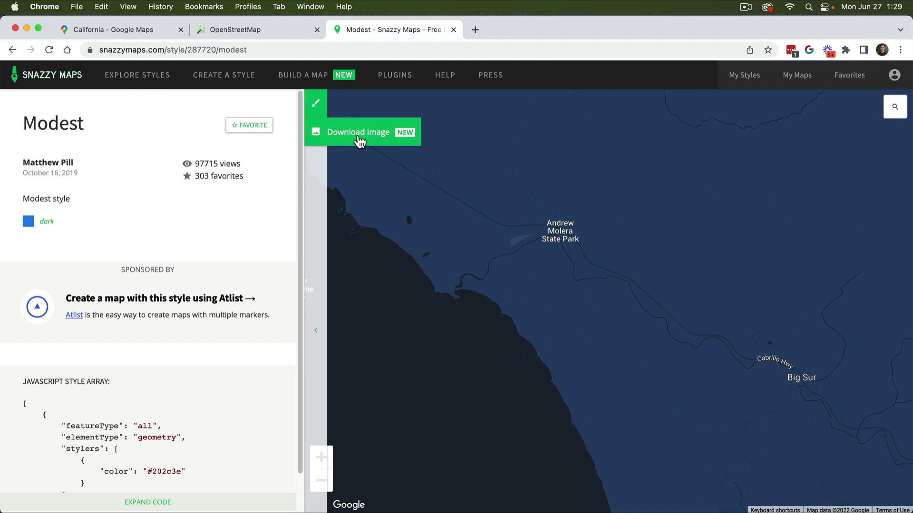
{"action": "left_click", "coordinate": [360, 141]}
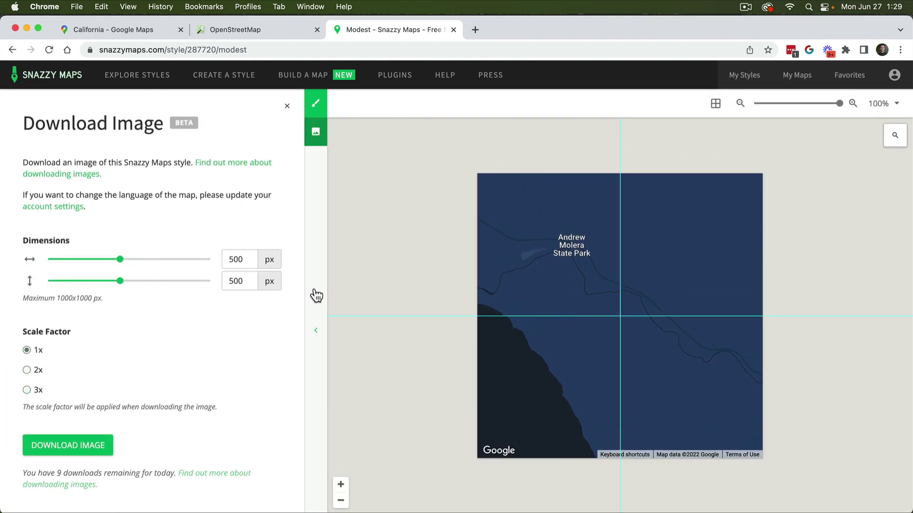
{"action": "left_click_drag", "start_coordinate": [120, 263], "coordinate": [227, 259]}
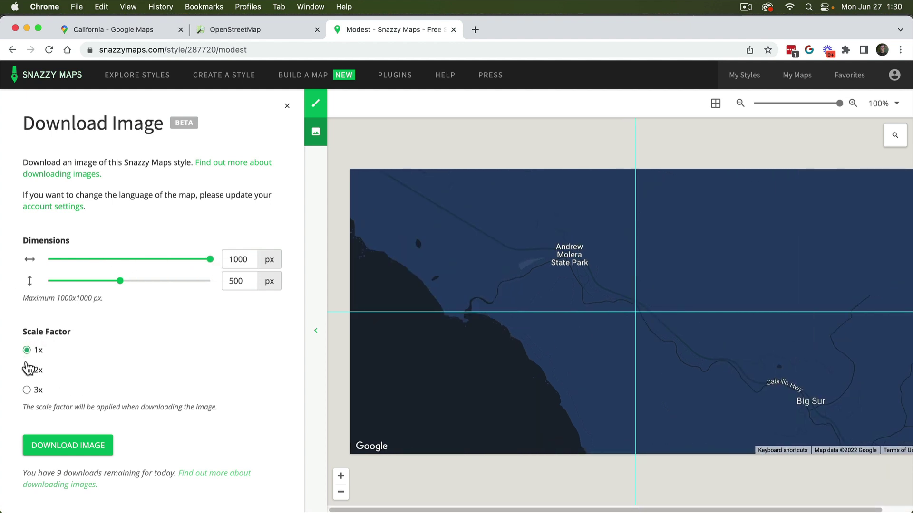
{"action": "left_click", "coordinate": [28, 390]}
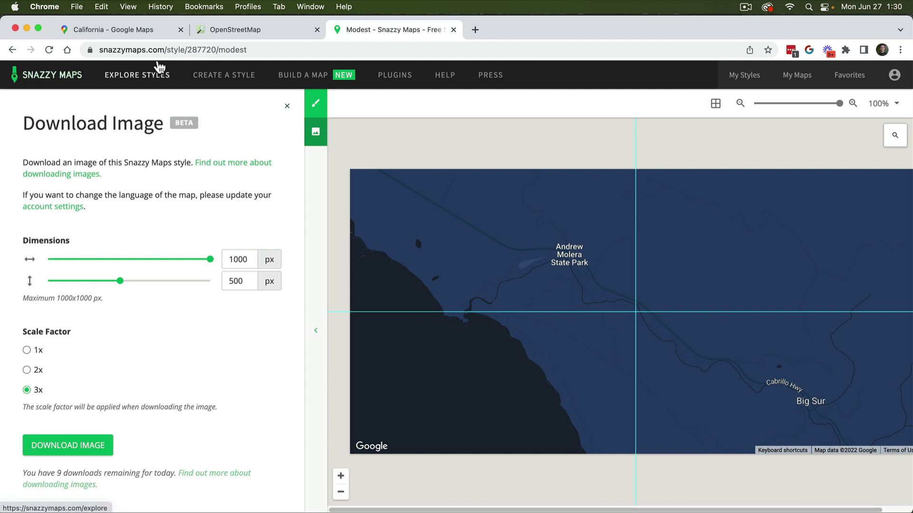
Switch to OpenStreetMap, show a wider area around Andrew Molera State Park and close the sharing options.
{"action": "left_click", "coordinate": [277, 35]}
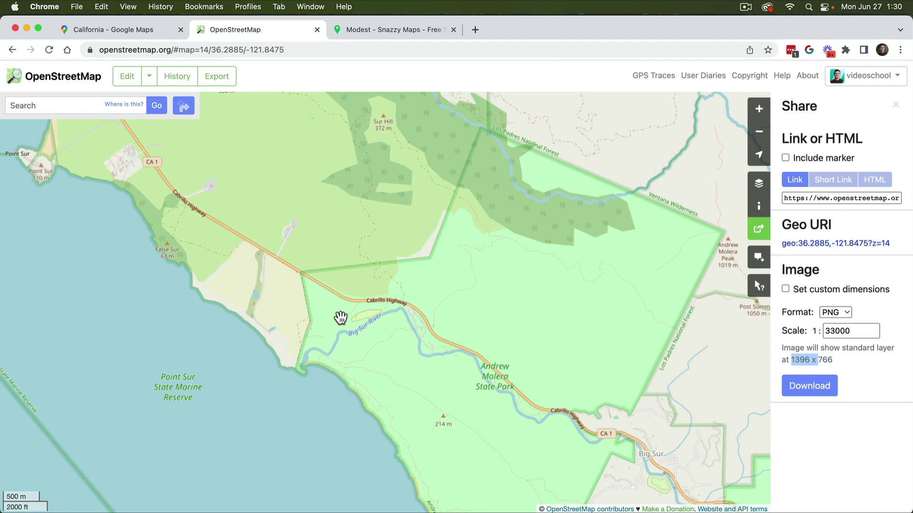
{"action": "scroll", "coordinate": [341, 318], "scroll_direction": "down", "scroll_amount": 2}
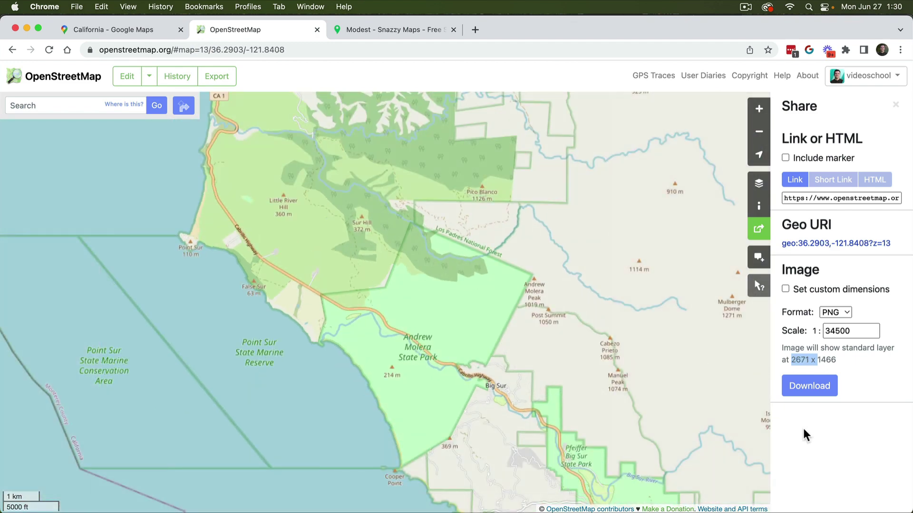
{"action": "left_click", "coordinate": [895, 106]}
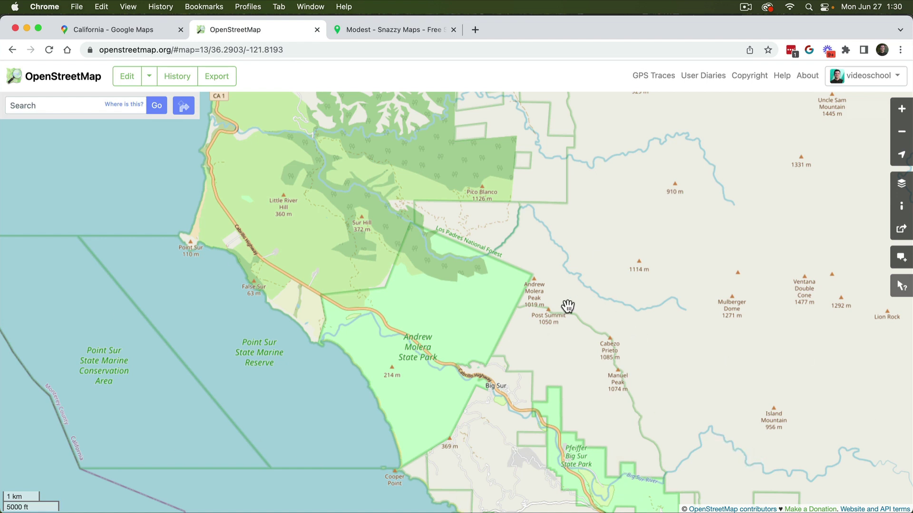
Try the CyclOSM, Cycle Map and Transport Map layers in turn, ending with the ÖPNVKarte layer.
{"action": "left_click", "coordinate": [902, 192]}
{"action": "left_click", "coordinate": [872, 199]}
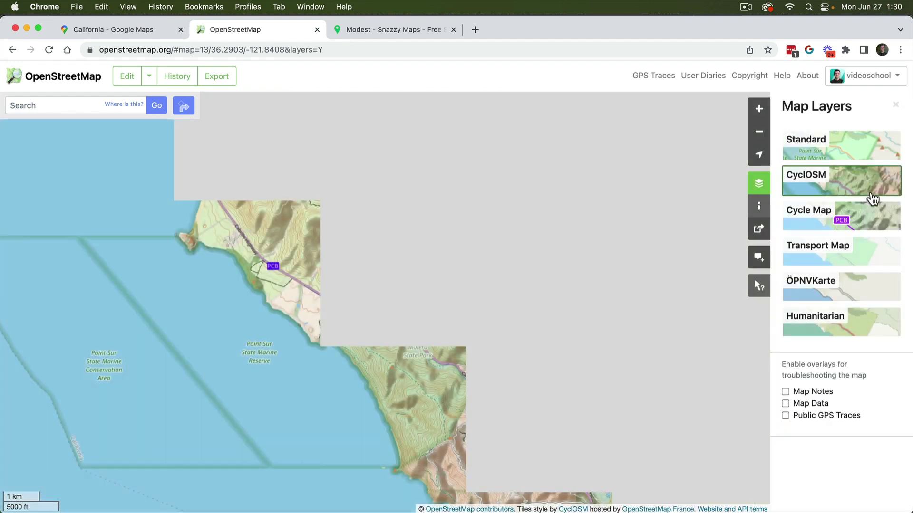
{"action": "left_click", "coordinate": [870, 217]}
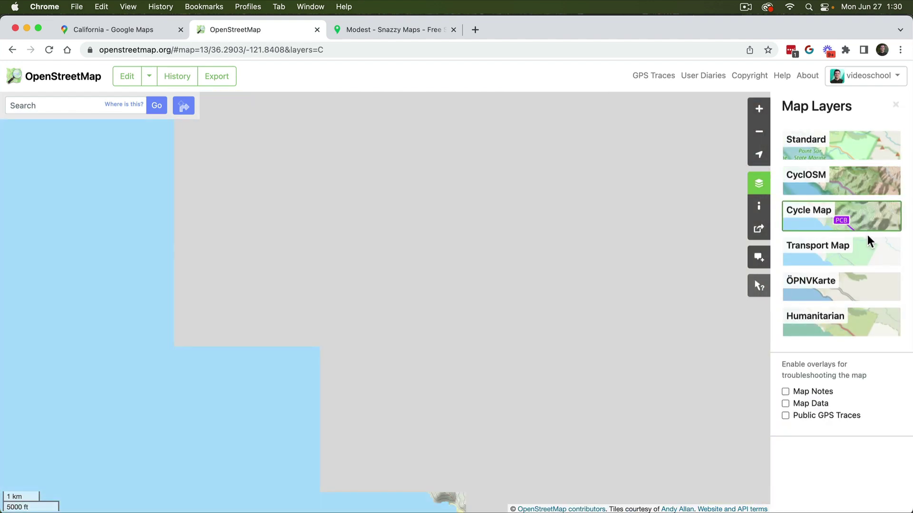
{"action": "left_click", "coordinate": [866, 261]}
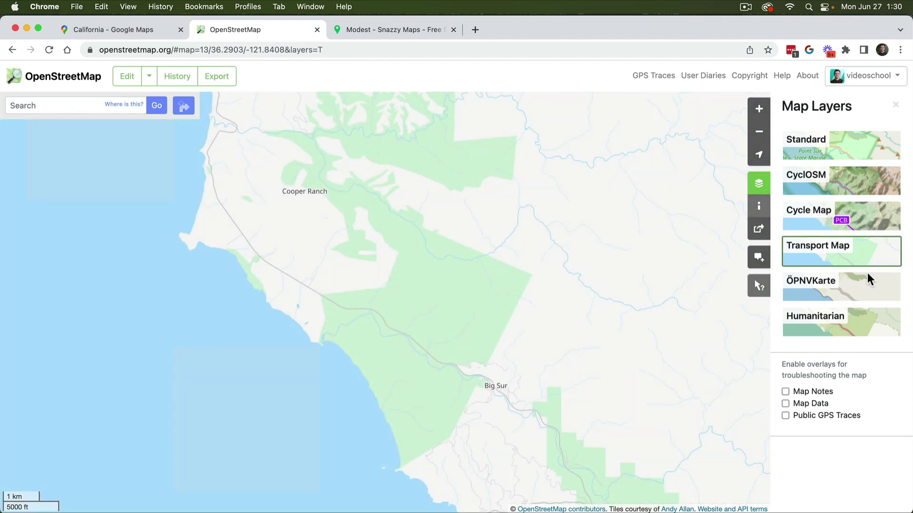
{"action": "left_click", "coordinate": [867, 275]}
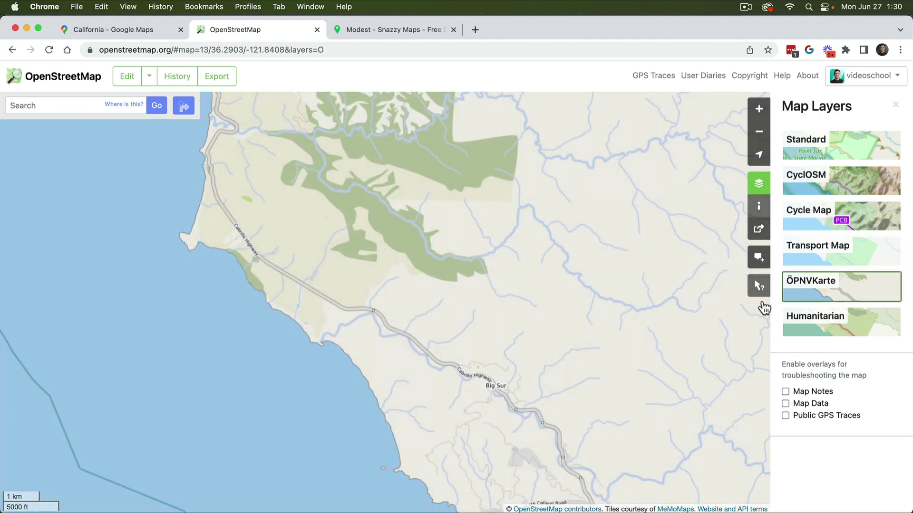
Open the map editor and try the Stamen Terrain, Esri World Imagery, CyclOSM and Maxar Premium Imagery backgrounds, ending on OpenStreetMap (Standard).
{"action": "left_click", "coordinate": [127, 76]}
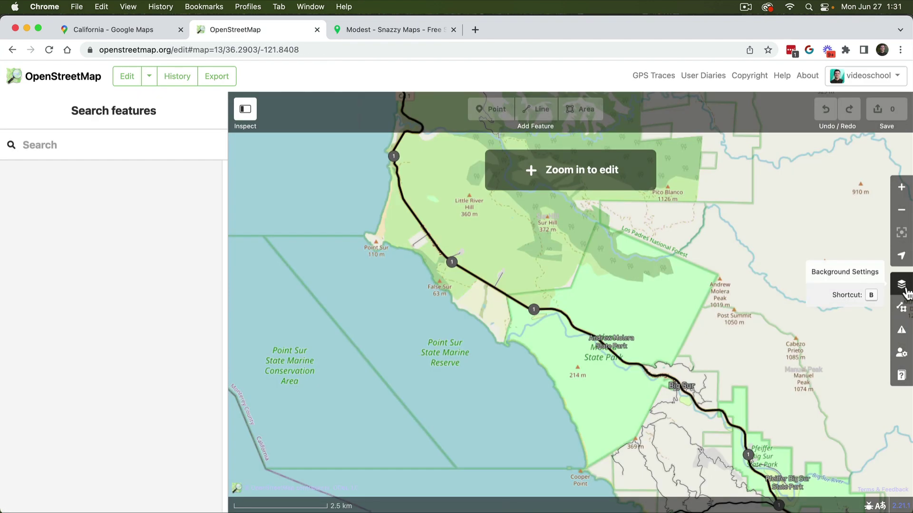
{"action": "left_click", "coordinate": [903, 287]}
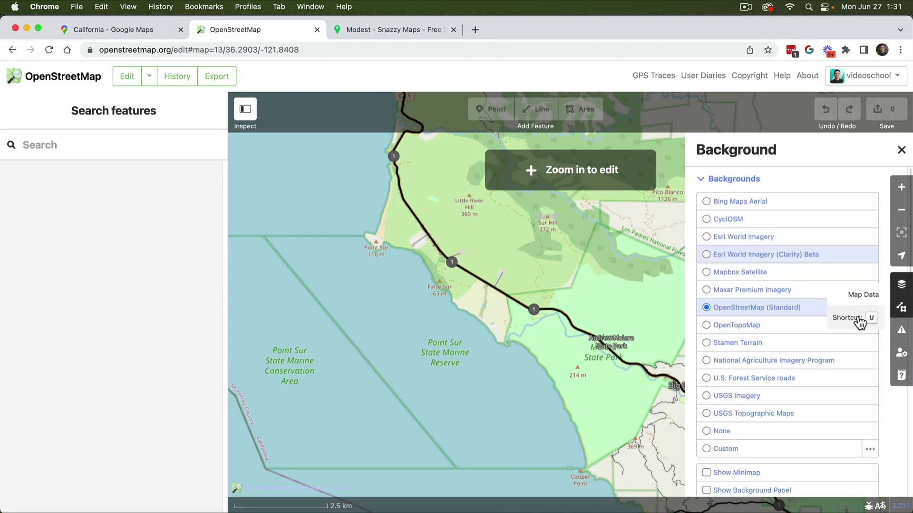
{"action": "left_click", "coordinate": [726, 349]}
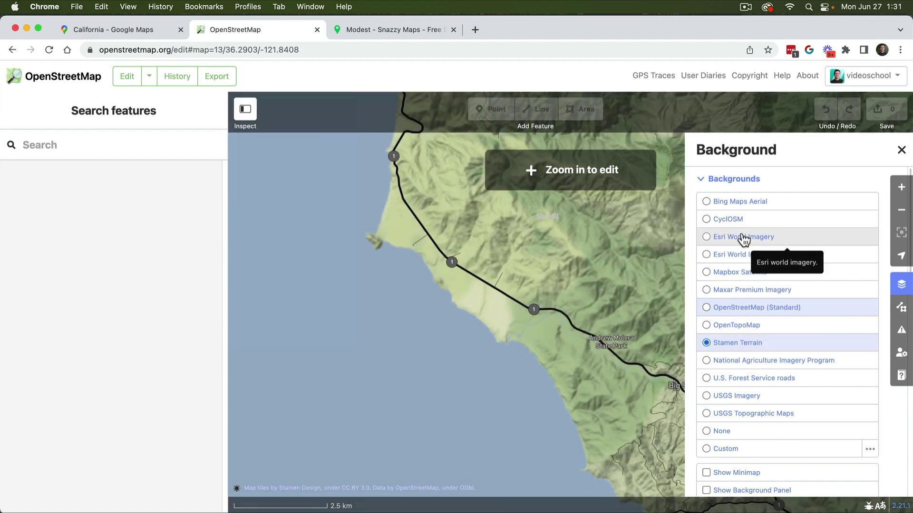
{"action": "left_click", "coordinate": [743, 237]}
{"action": "left_click", "coordinate": [745, 219]}
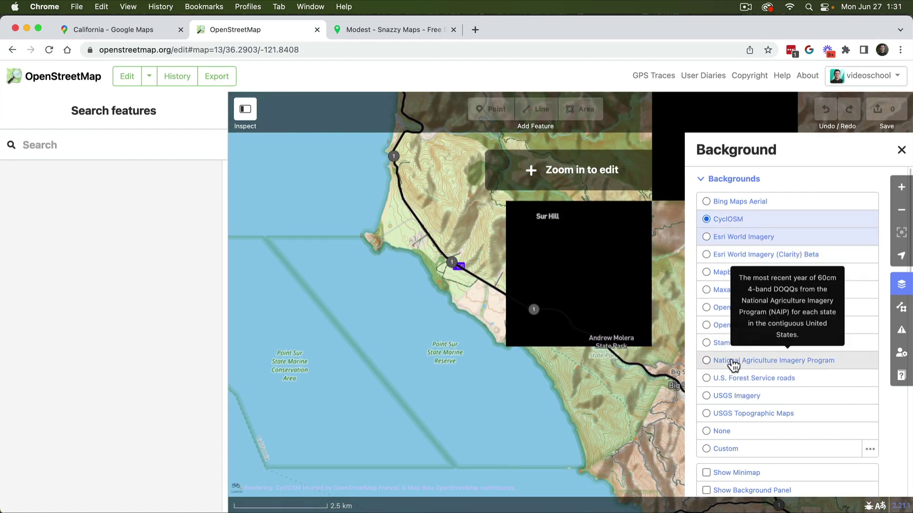
{"action": "left_click", "coordinate": [760, 295]}
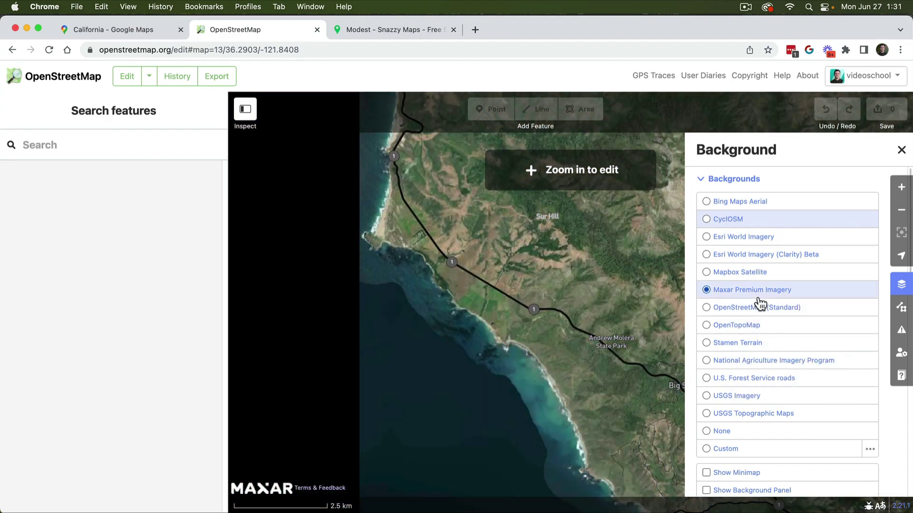
{"action": "left_click", "coordinate": [760, 307]}
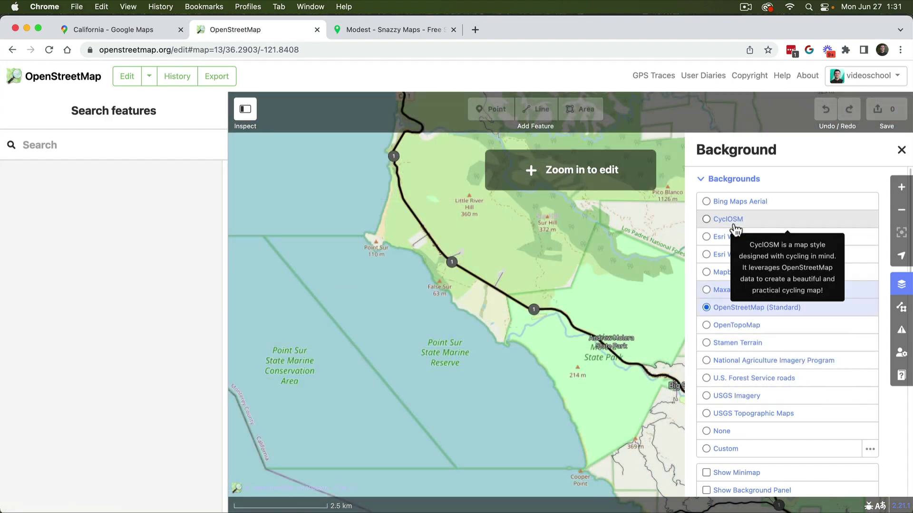
Turn off the Locator Overlay and close the background settings.
{"action": "scroll", "coordinate": [775, 322], "scroll_direction": "down", "scroll_amount": 5}
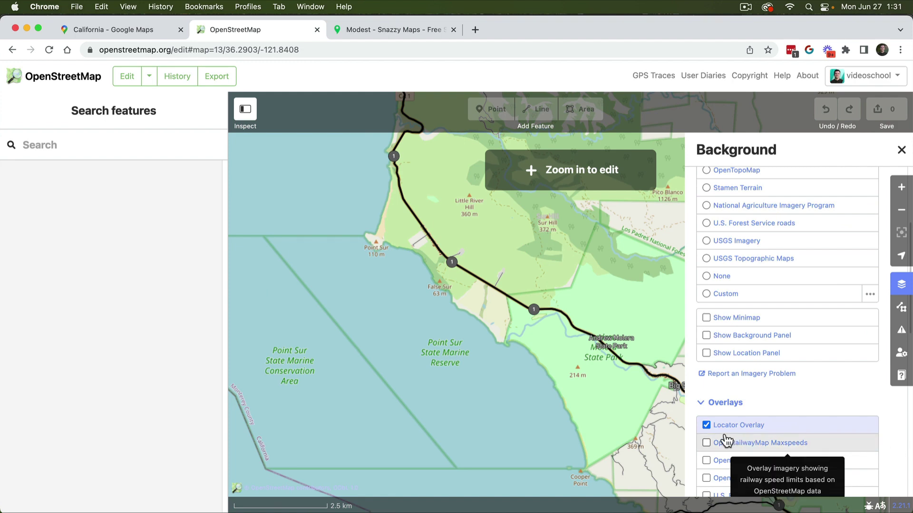
{"action": "left_click", "coordinate": [723, 430]}
{"action": "left_click", "coordinate": [902, 150]}
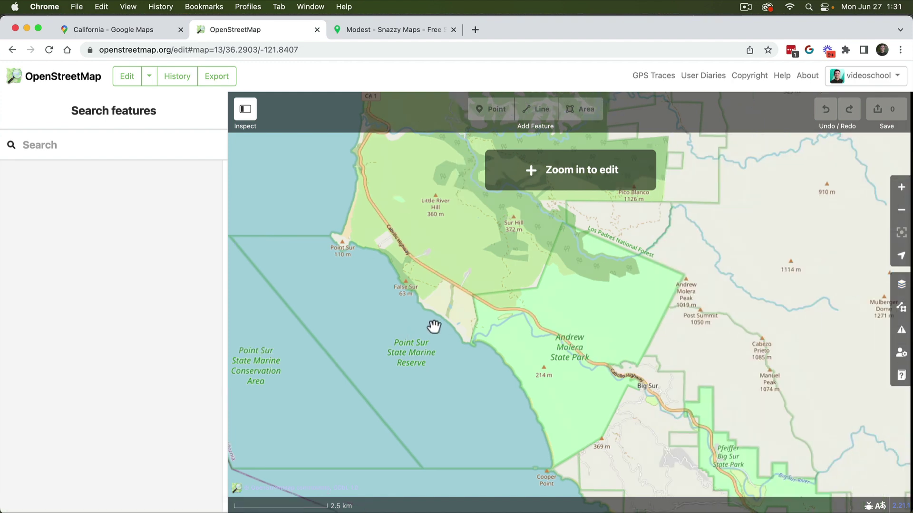
Lower the map background's saturation and slightly adjust its contrast in the display options, then close the background settings.
{"action": "left_click_drag", "start_coordinate": [434, 326], "coordinate": [397, 326]}
{"action": "double_click", "coordinate": [389, 310]}
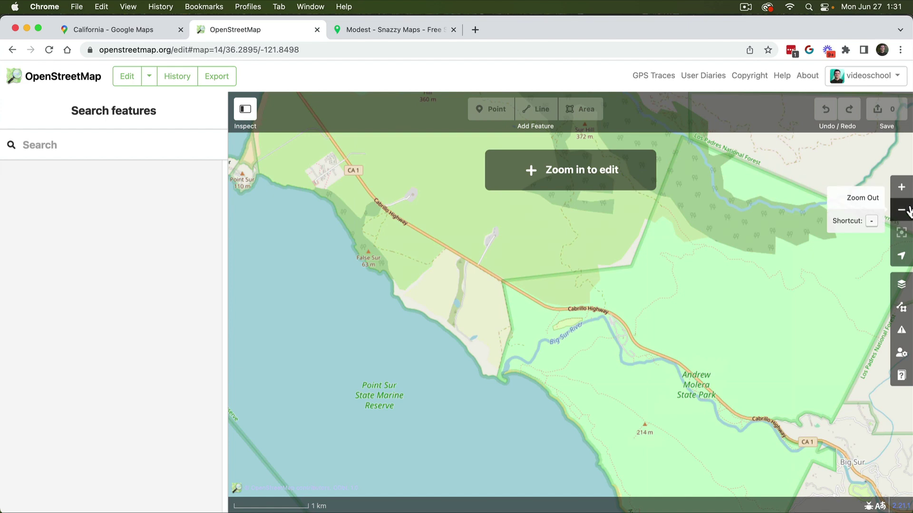
{"action": "left_click", "coordinate": [901, 210]}
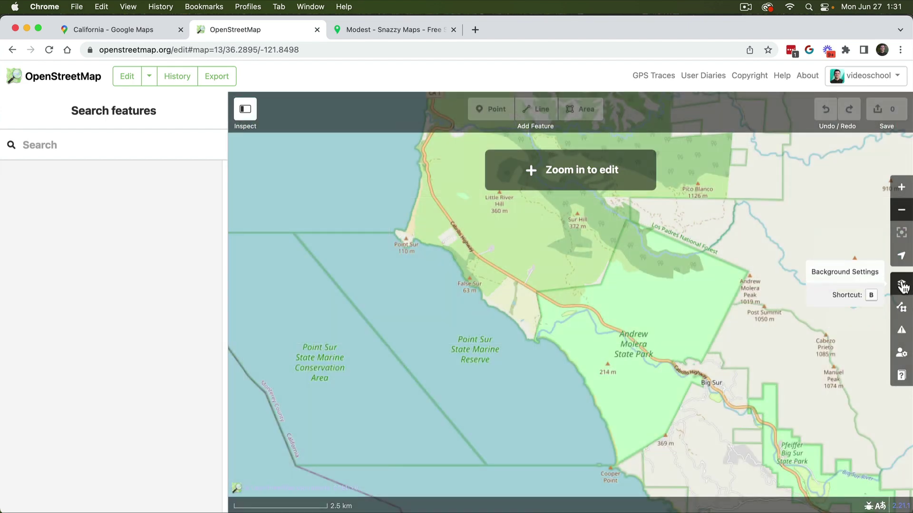
{"action": "left_click", "coordinate": [901, 285]}
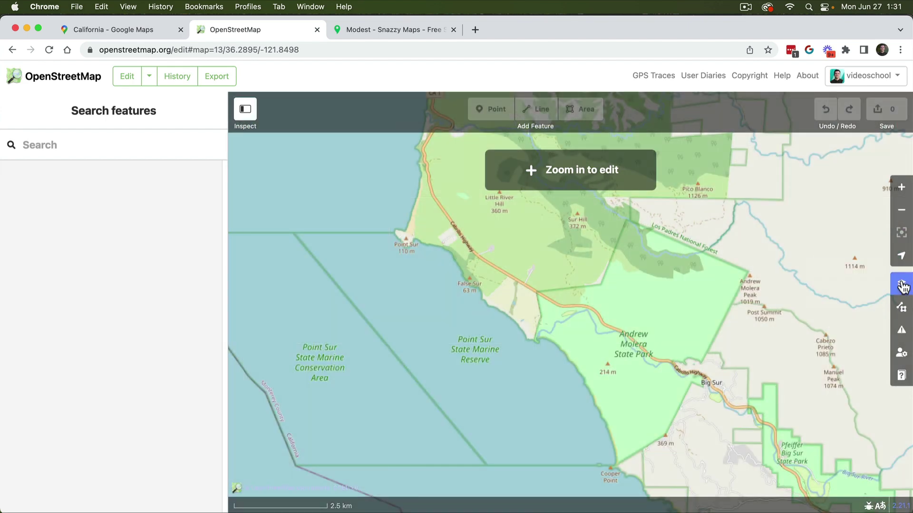
{"action": "scroll", "coordinate": [877, 276], "scroll_direction": "down", "scroll_amount": 3}
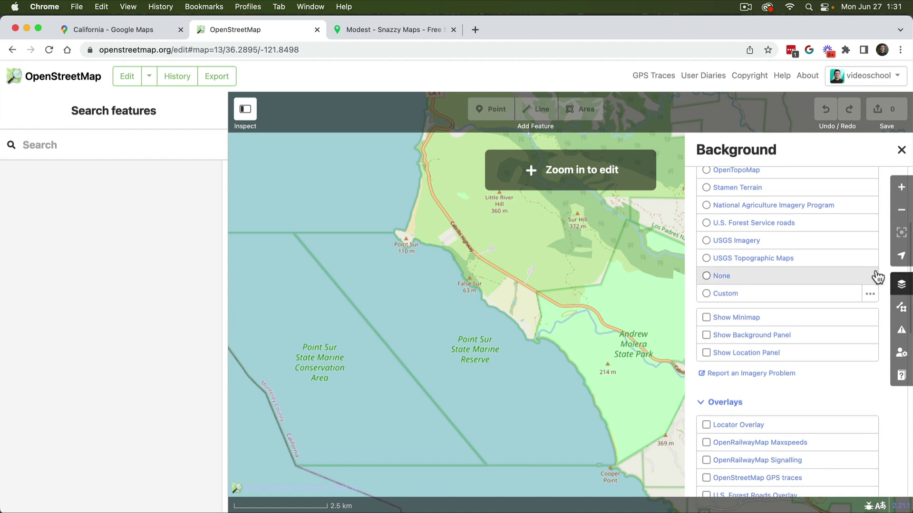
{"action": "scroll", "coordinate": [877, 276], "scroll_direction": "down", "scroll_amount": 5}
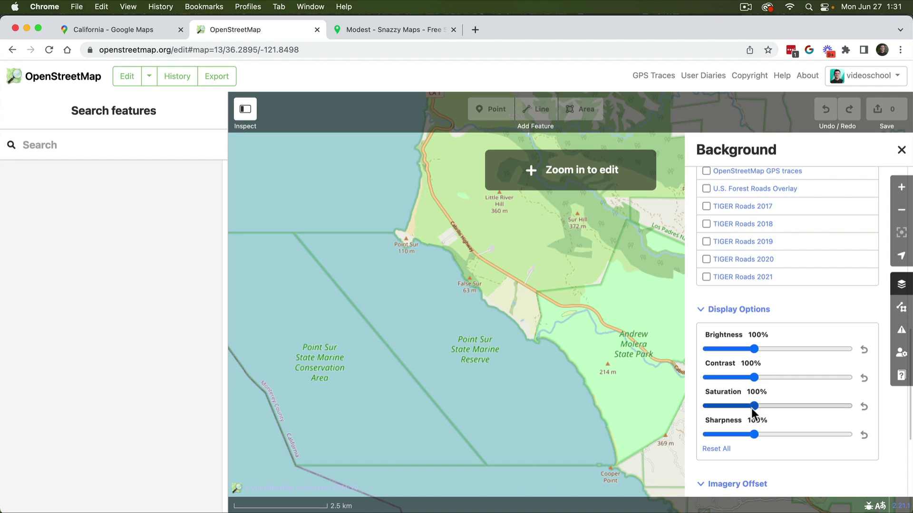
{"action": "left_click_drag", "start_coordinate": [754, 406], "coordinate": [735, 406]}
{"action": "left_click_drag", "start_coordinate": [754, 378], "coordinate": [757, 377]}
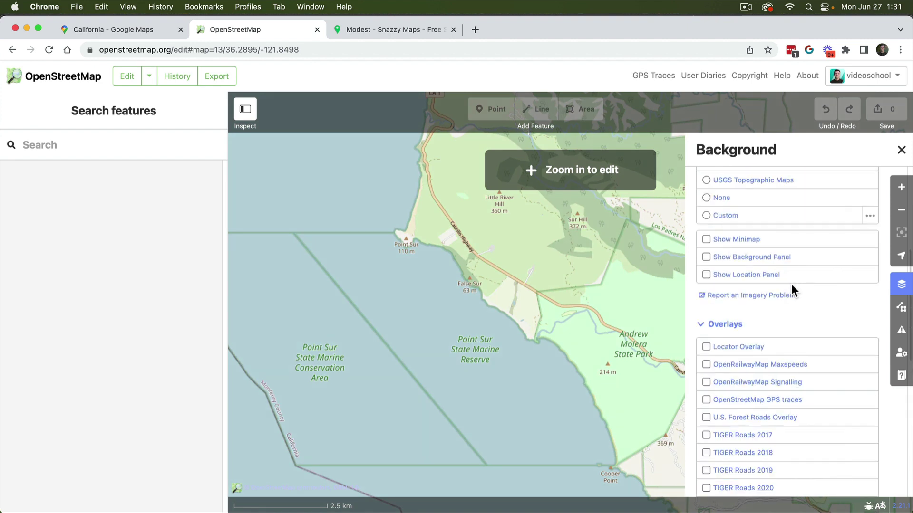
{"action": "scroll", "coordinate": [791, 285], "scroll_direction": "up", "scroll_amount": 3}
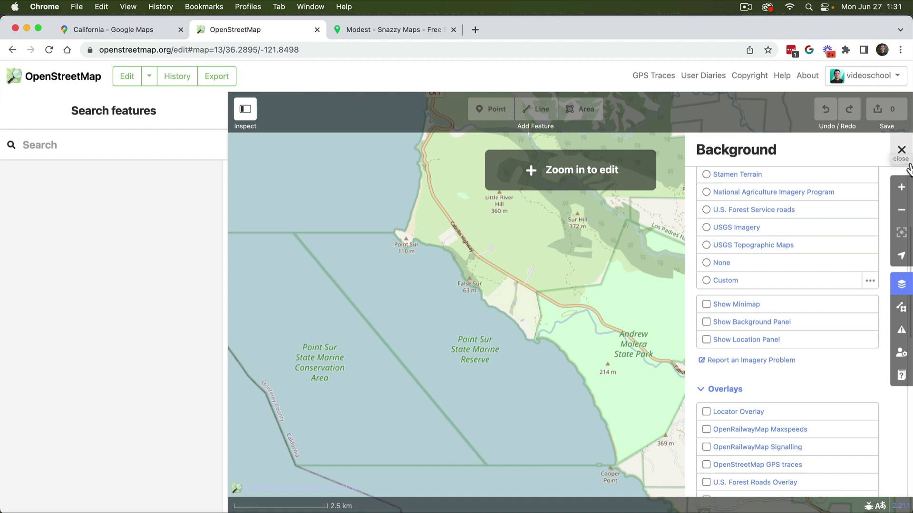
{"action": "left_click", "coordinate": [895, 150]}
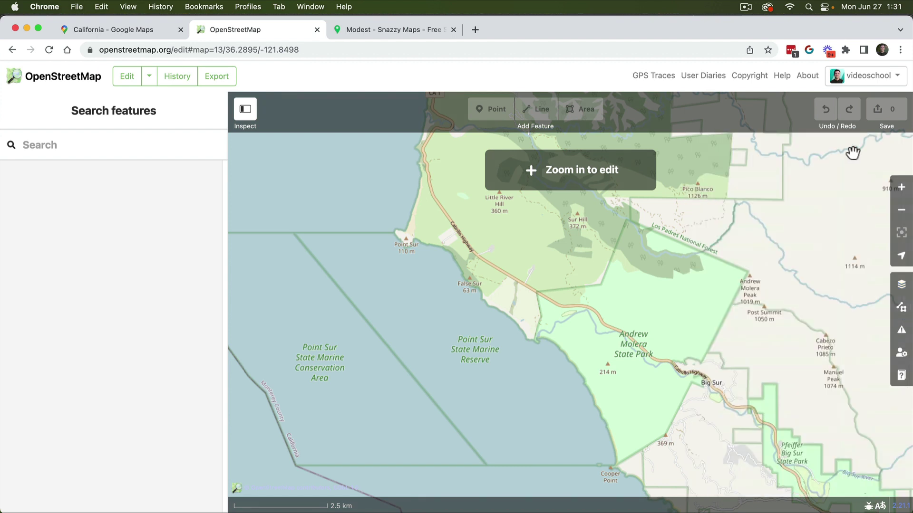
Leave the map editor, open the sharing options for the Point Sur coast and review the image formats, keeping PNG.
{"action": "left_click", "coordinate": [61, 84]}
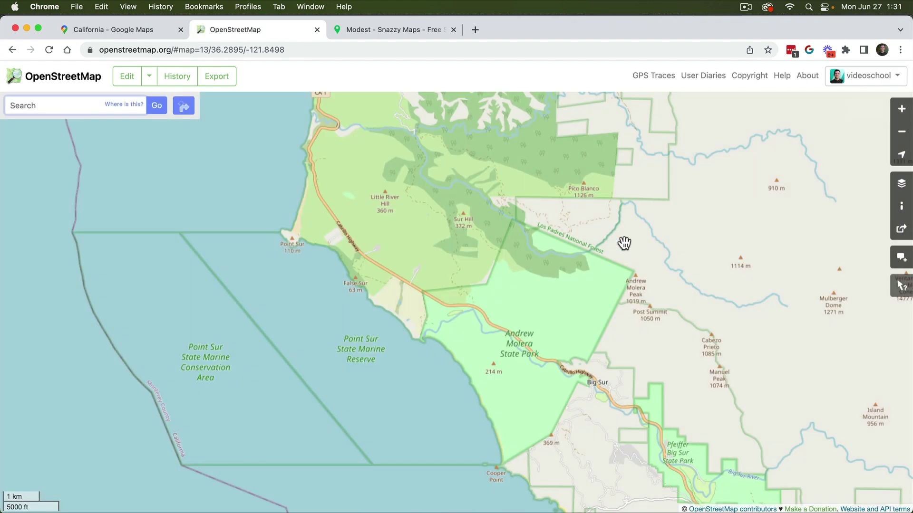
{"action": "scroll", "coordinate": [409, 314], "scroll_direction": "up", "scroll_amount": 3}
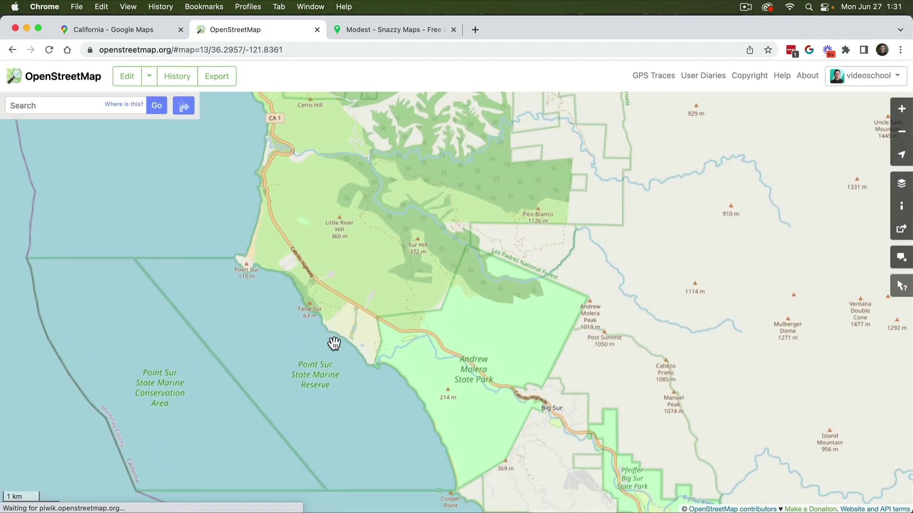
{"action": "left_click_drag", "start_coordinate": [477, 326], "coordinate": [522, 346]}
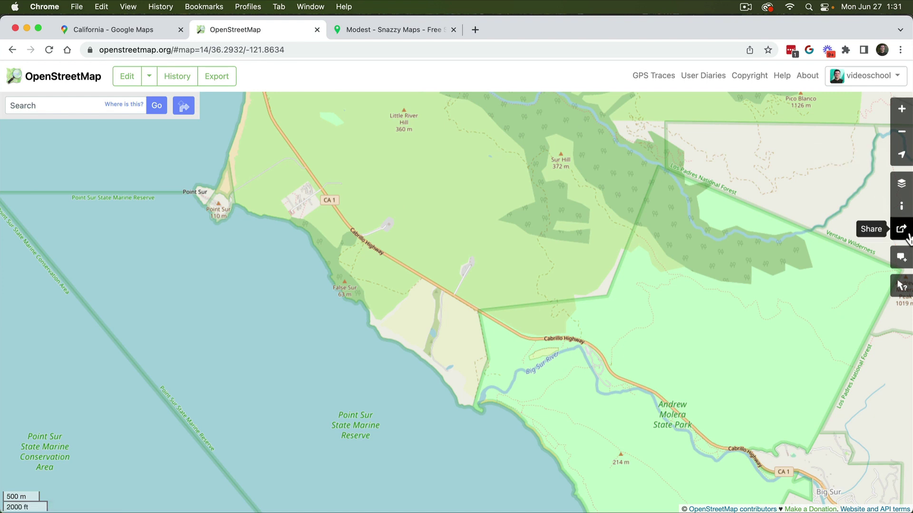
{"action": "left_click", "coordinate": [903, 231]}
{"action": "left_click", "coordinate": [836, 313]}
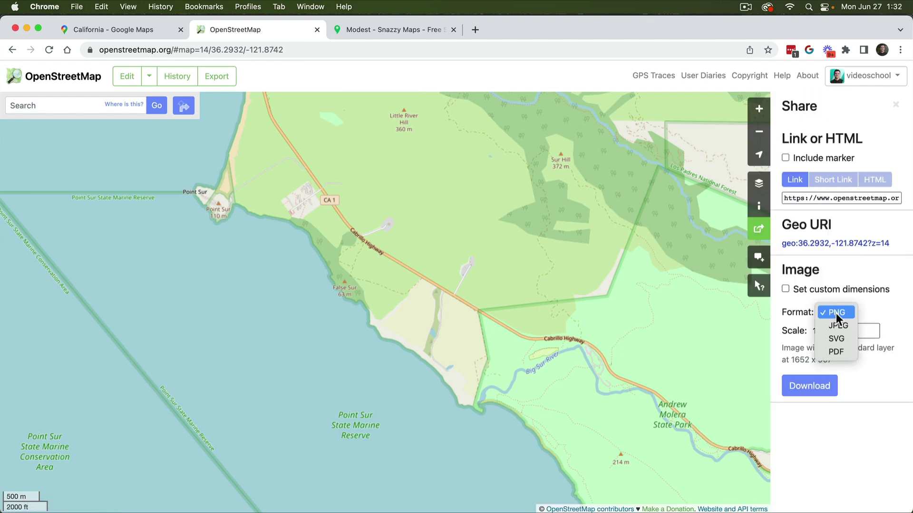
{"action": "left_click", "coordinate": [893, 306]}
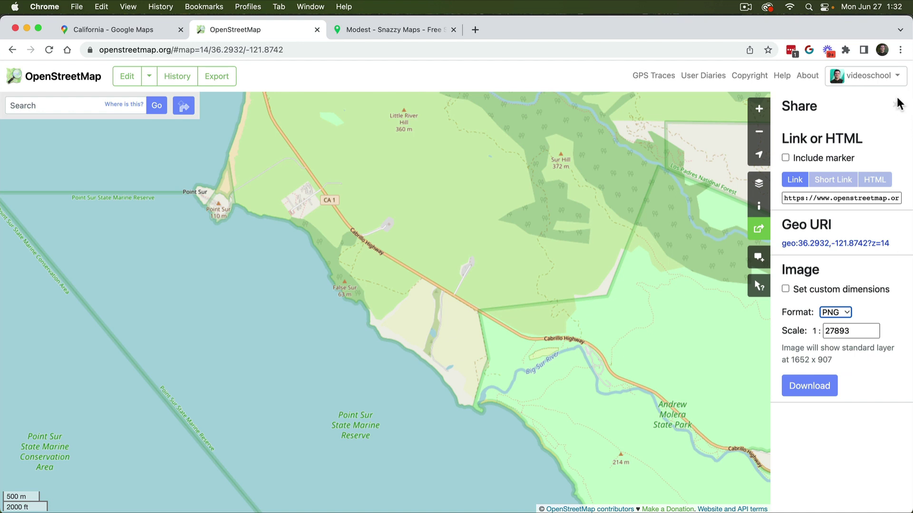
{"action": "left_click_drag", "start_coordinate": [576, 283], "coordinate": [540, 299]}
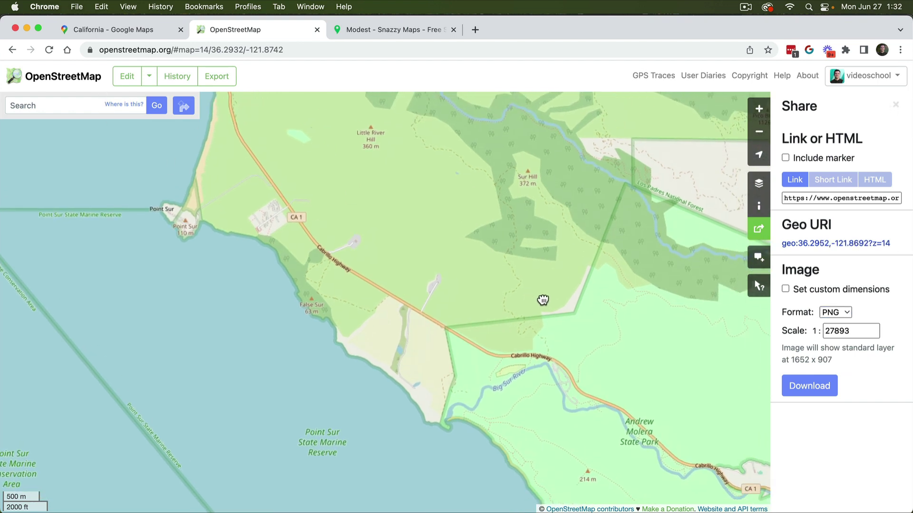
{"action": "left_click", "coordinate": [841, 313]}
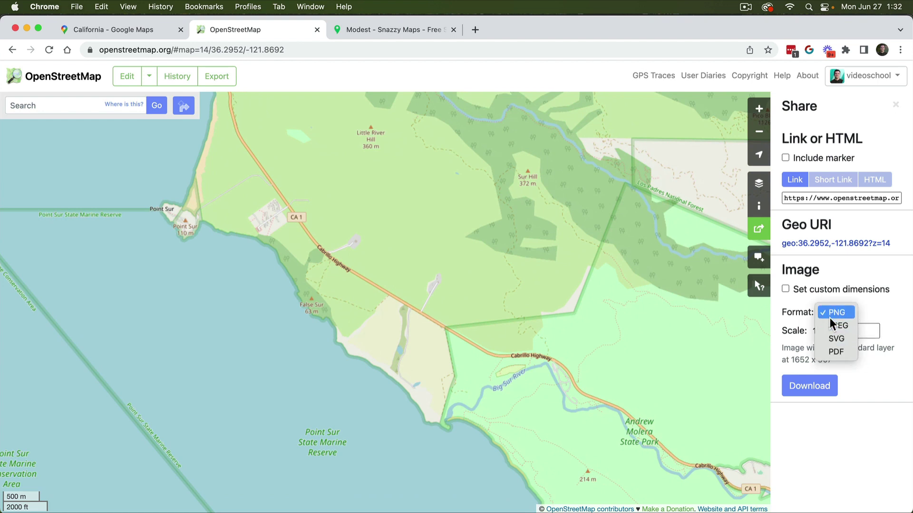
{"action": "left_click", "coordinate": [854, 313]}
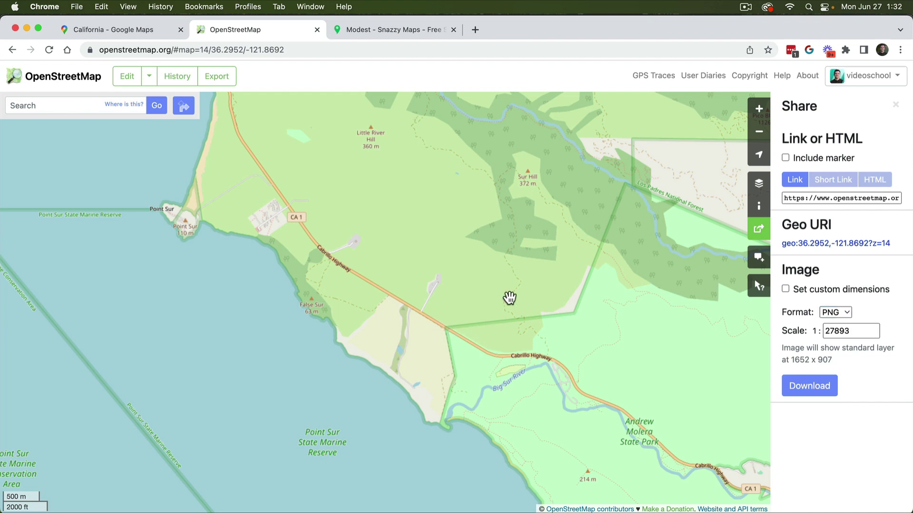
Frame the coast from Point Sur to Pfeiffer Big Sur State Park and set the image scale to 1:31000.
{"action": "left_click_drag", "start_coordinate": [510, 298], "coordinate": [490, 285]}
{"action": "left_click_drag", "start_coordinate": [581, 430], "coordinate": [431, 353]}
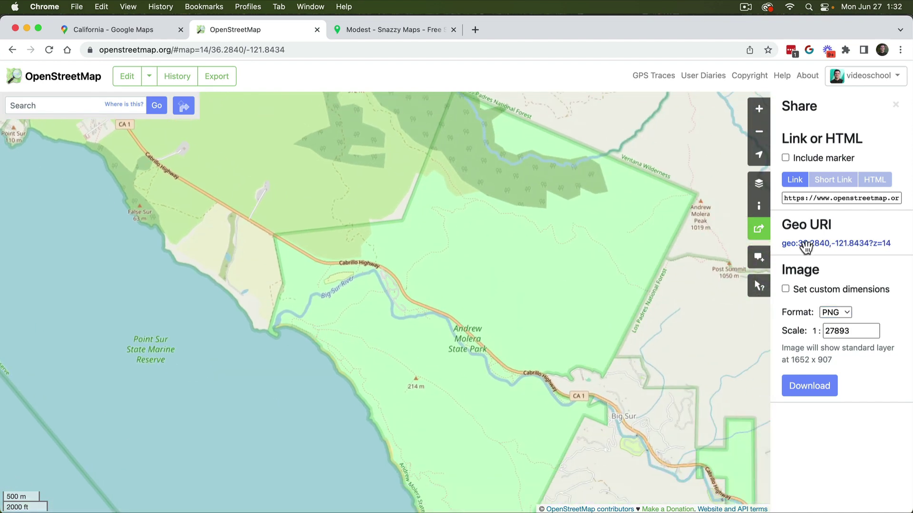
{"action": "left_click", "coordinate": [764, 133]}
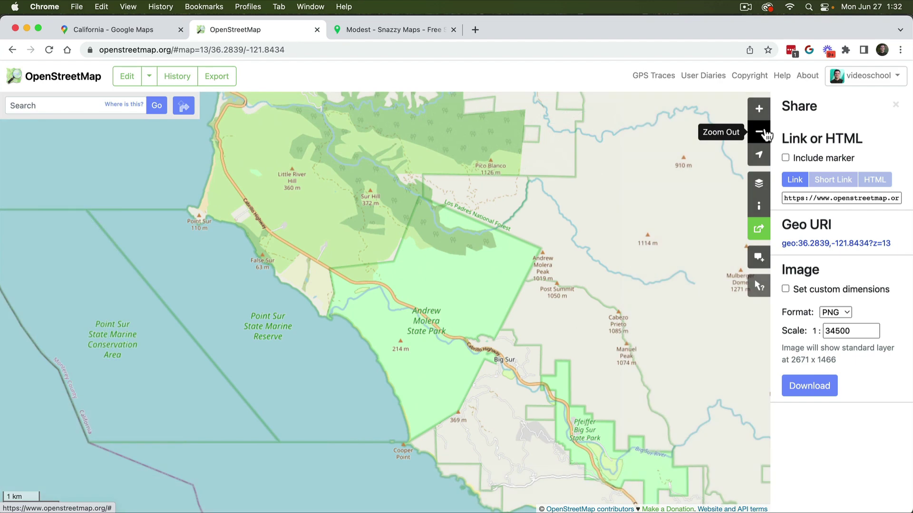
{"action": "left_click", "coordinate": [764, 133]}
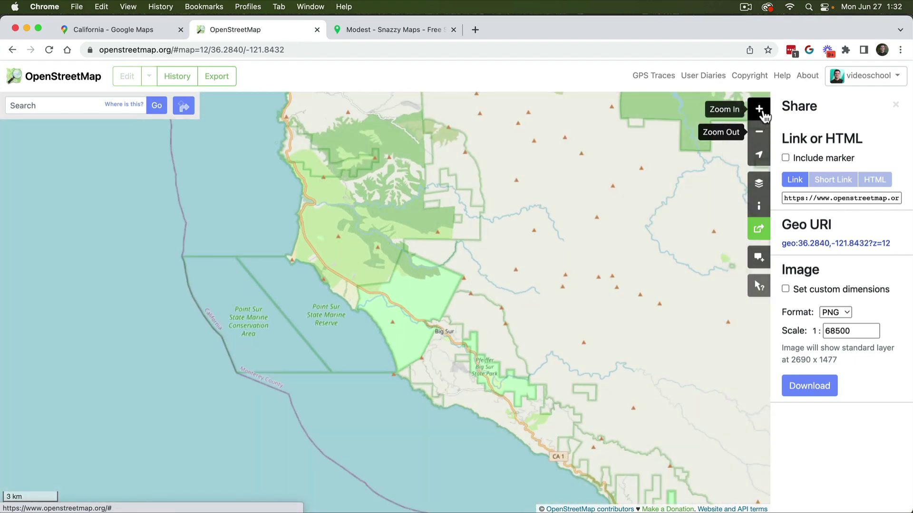
{"action": "left_click", "coordinate": [759, 109]}
{"action": "left_click", "coordinate": [759, 109]}
{"action": "left_click_drag", "start_coordinate": [231, 268], "coordinate": [410, 337]}
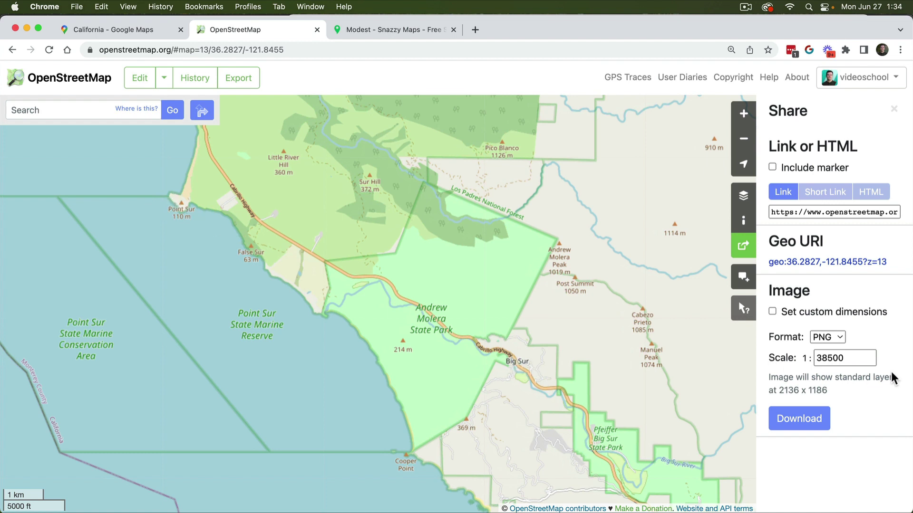
{"action": "left_click_drag", "start_coordinate": [872, 359], "coordinate": [760, 352]}
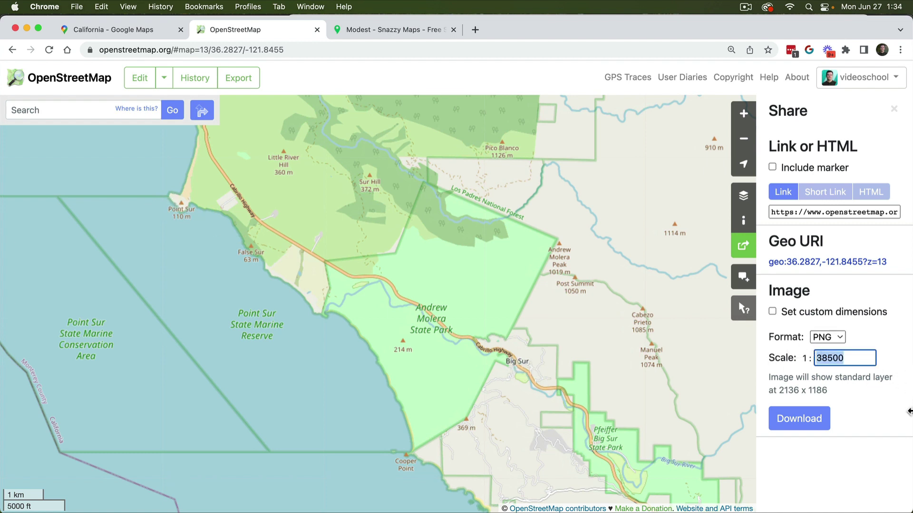
{"action": "type", "text": "31000"}
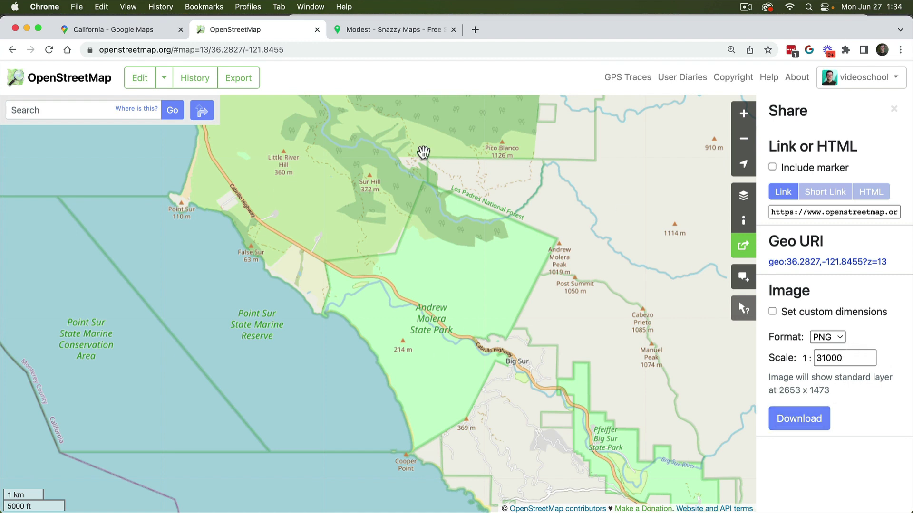
Download the map image and save it as map4 in the Drew Binsky Map folder.
{"action": "left_click", "coordinate": [793, 420]}
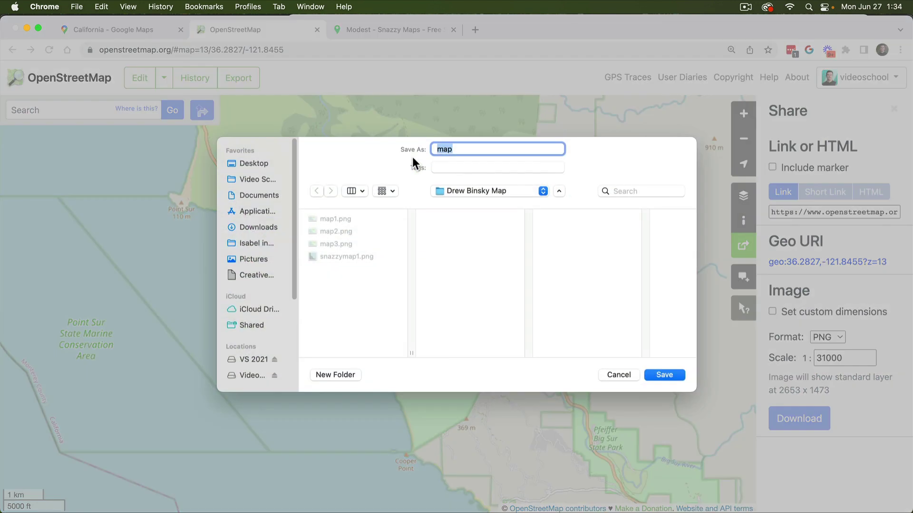
{"action": "key", "text": "Right"}
{"action": "type", "text": "4"}
{"action": "key", "text": "Return"}
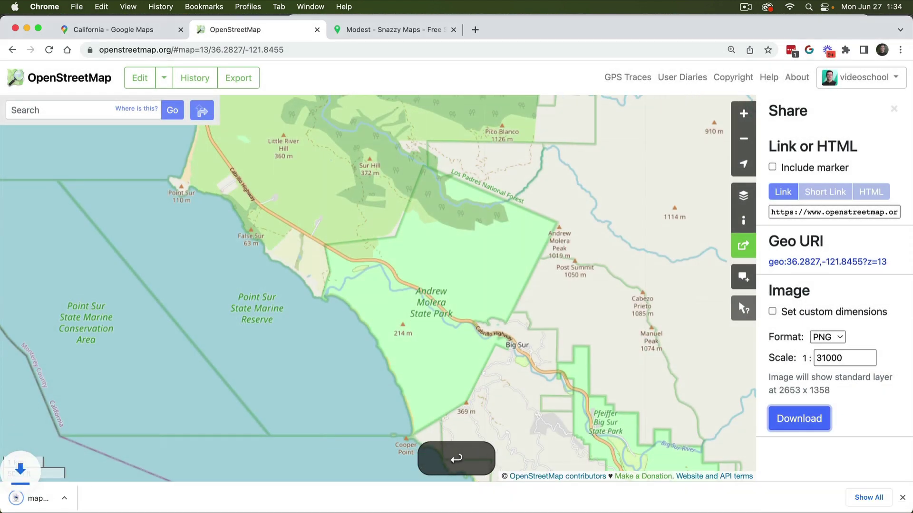
Switch to Finder, preview map4.png to compare it with the online map, and return to the browser.
{"action": "key", "text": "super+Tab"}
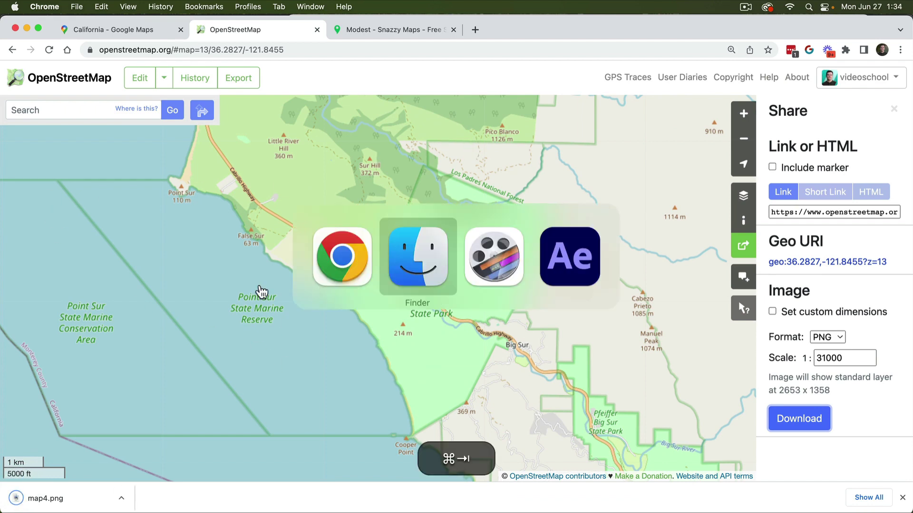
{"action": "key", "text": "super+Tab"}
{"action": "key", "text": "super+shift+Tab"}
{"action": "left_click", "coordinate": [654, 92]}
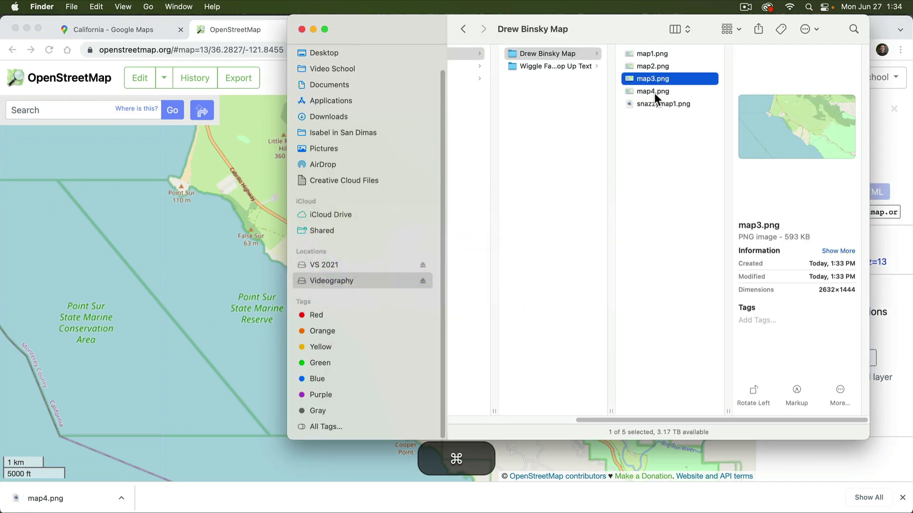
{"action": "key", "text": "space"}
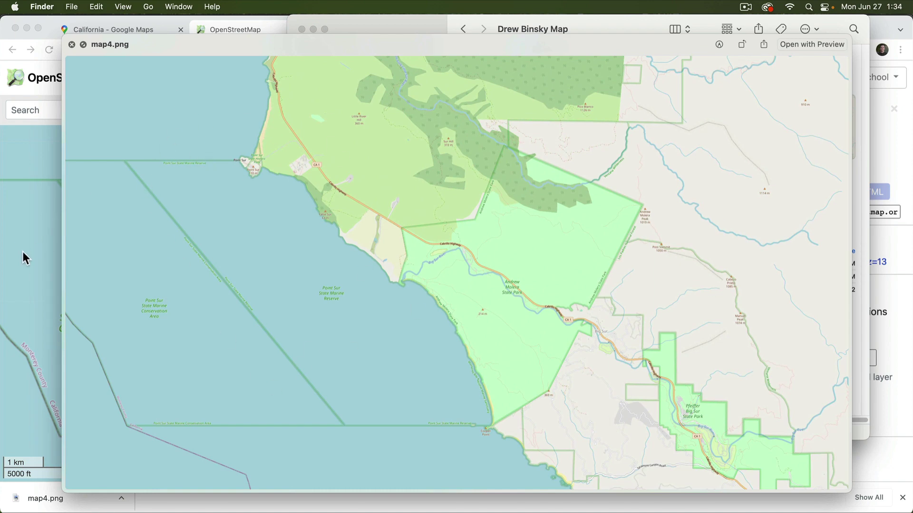
{"action": "left_click", "coordinate": [49, 218]}
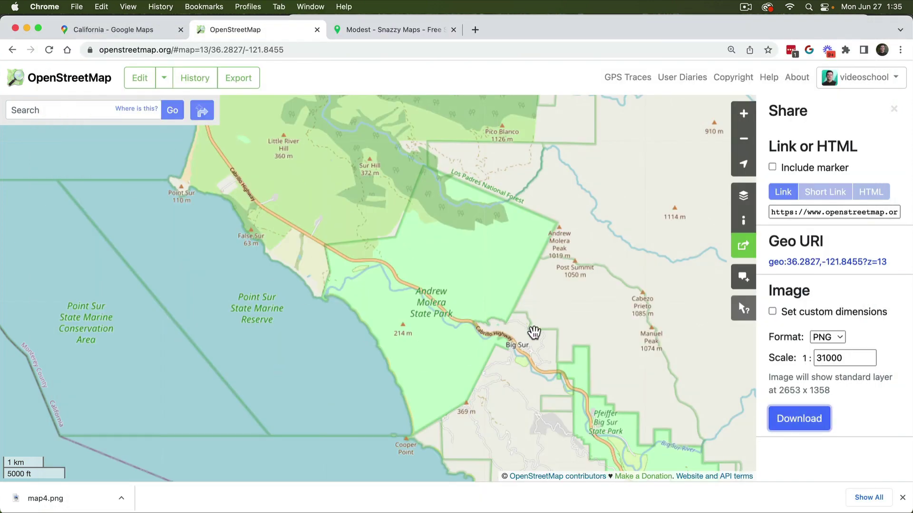
{"action": "key", "text": "super+Tab"}
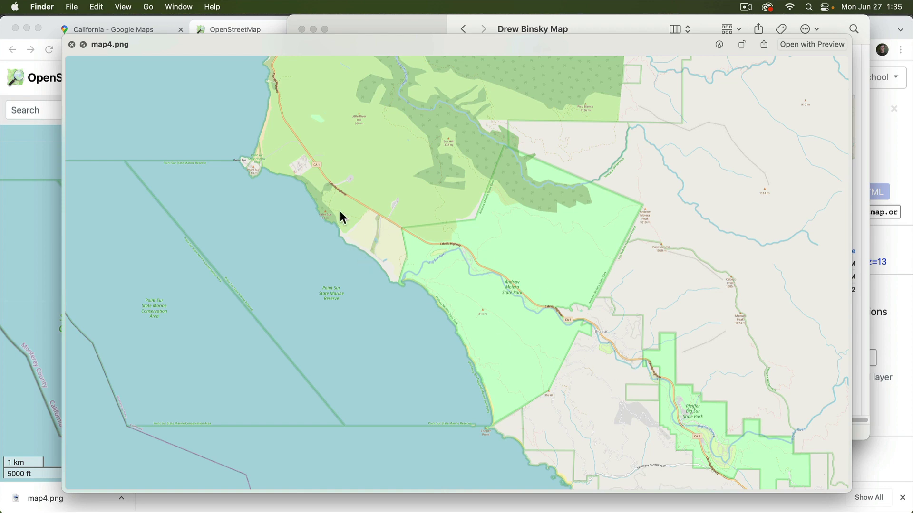
{"action": "key", "text": "space"}
{"action": "left_click", "coordinate": [45, 219]}
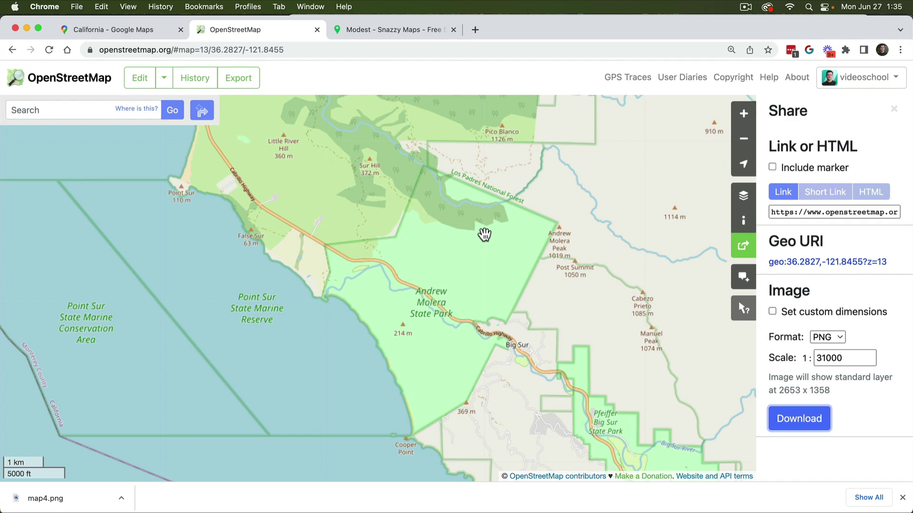
Switch to After Effects and create a 10-second composition with the HDTV 1080 29.97 preset at 1920 x 1080 px.
{"action": "key", "text": "super+Tab"}
{"action": "key", "text": "super+Tab"}
{"action": "key", "text": "super+Tab"}
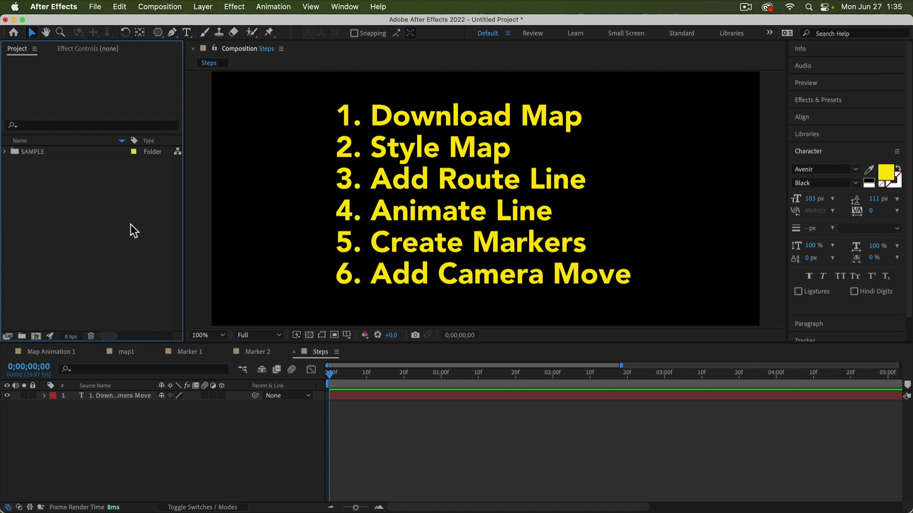
{"action": "left_click", "coordinate": [35, 336]}
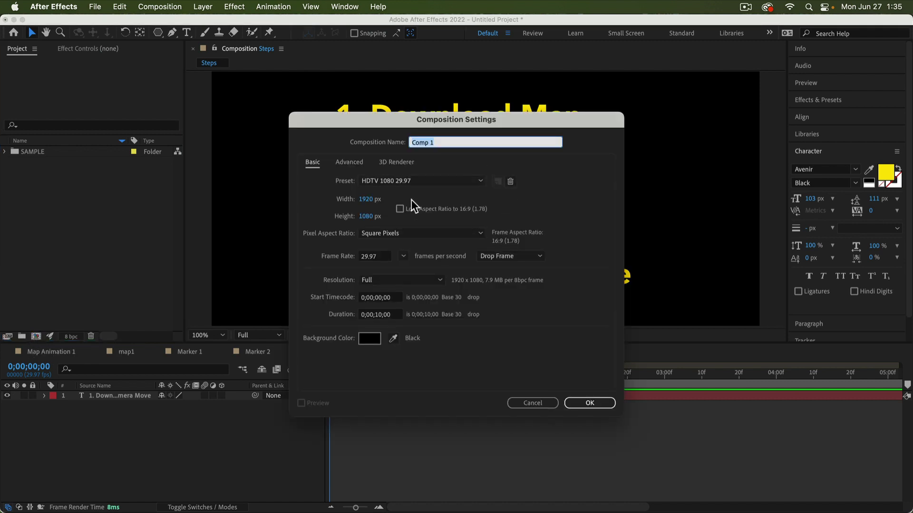
{"action": "left_click", "coordinate": [378, 183]}
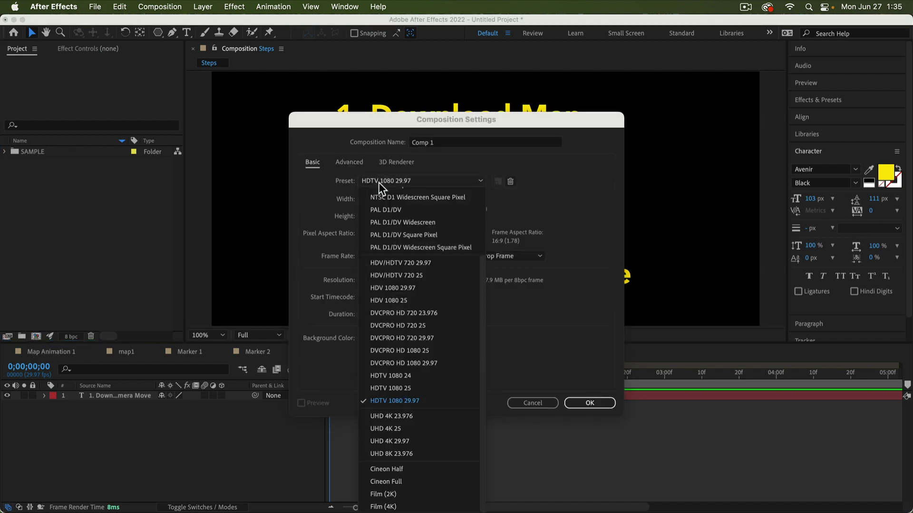
{"action": "left_click", "coordinate": [314, 218]}
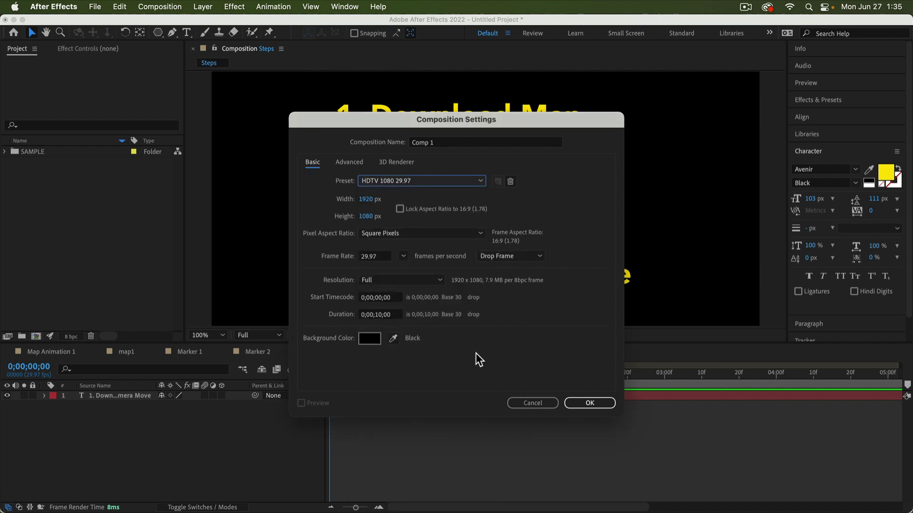
{"action": "left_click", "coordinate": [591, 403]}
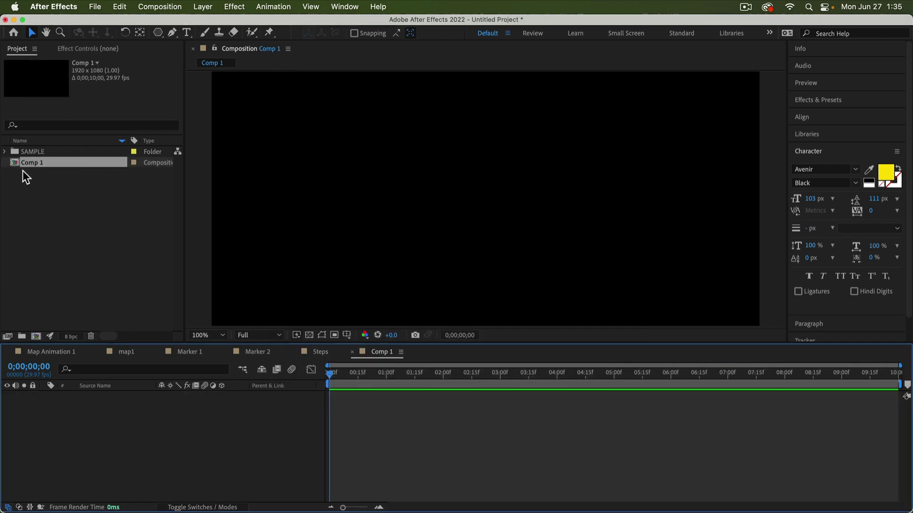
Rename the new composition to Full Map Animation.
{"action": "left_click", "coordinate": [33, 159]}
{"action": "key", "text": "Return"}
{"action": "type", "text": "Full Map"}
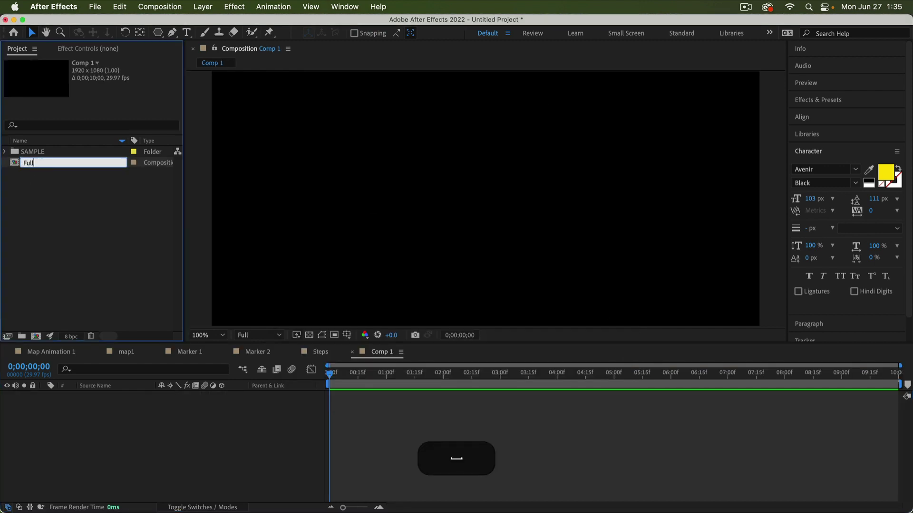
{"action": "type", "text": " Animation"}
{"action": "key", "text": "Return"}
Import map4.png from the Drew Binsky Map folder in Finder into the After Effects project.
{"action": "key", "text": "super+Tab"}
{"action": "key", "text": "super+Tab"}
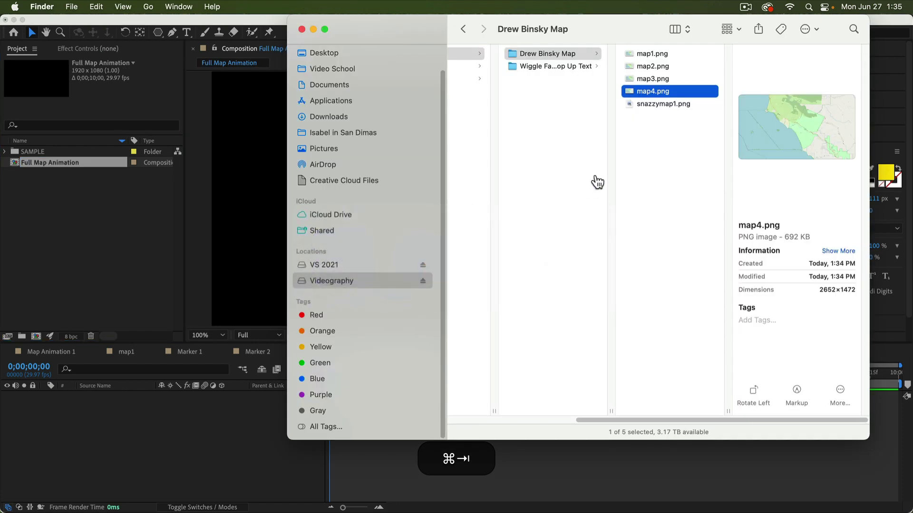
{"action": "left_click_drag", "start_coordinate": [665, 94], "coordinate": [14, 247]}
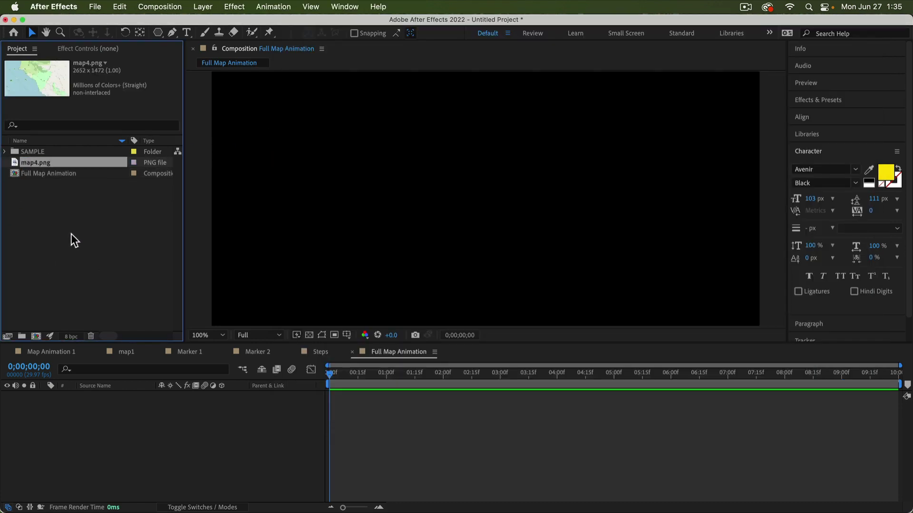
{"action": "left_click", "coordinate": [71, 233]}
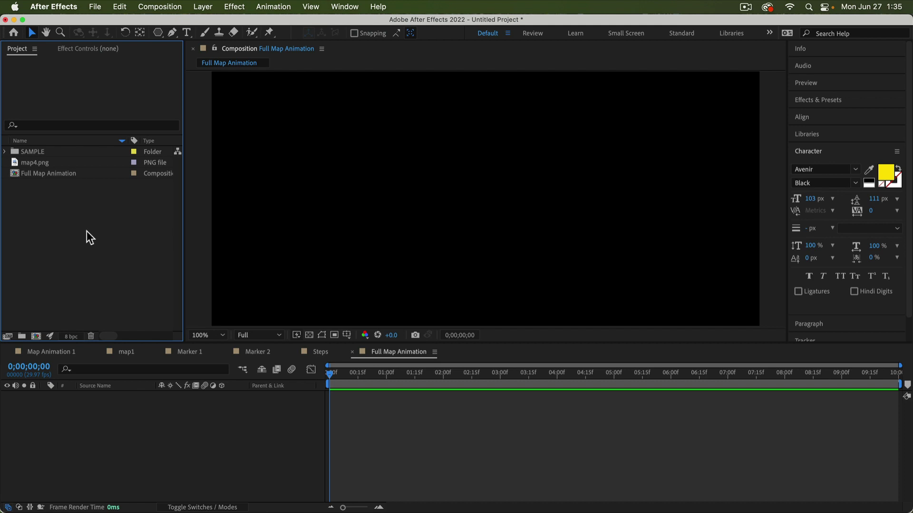
Try placing map4.png in the Full Map Animation composition, and undo the placement.
{"action": "left_click_drag", "start_coordinate": [33, 167], "coordinate": [326, 457]}
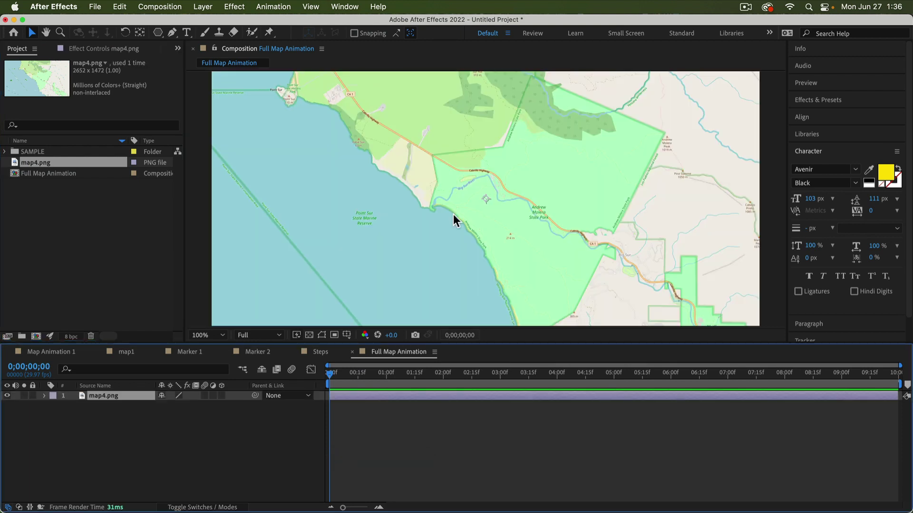
{"action": "key", "text": "super+z"}
{"action": "left_click", "coordinate": [88, 224]}
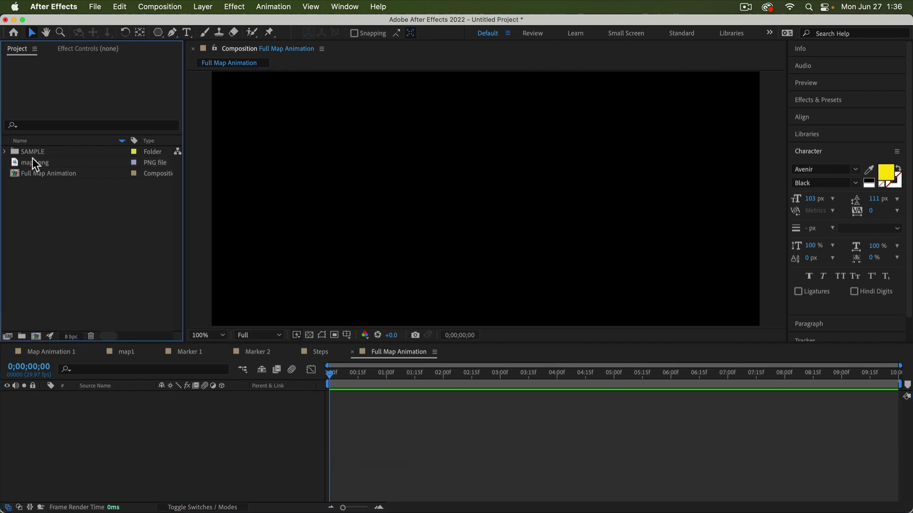
Create a new composition from map4.png at the image's own dimensions and fit the whole map in view.
{"action": "left_click_drag", "start_coordinate": [33, 162], "coordinate": [38, 337]}
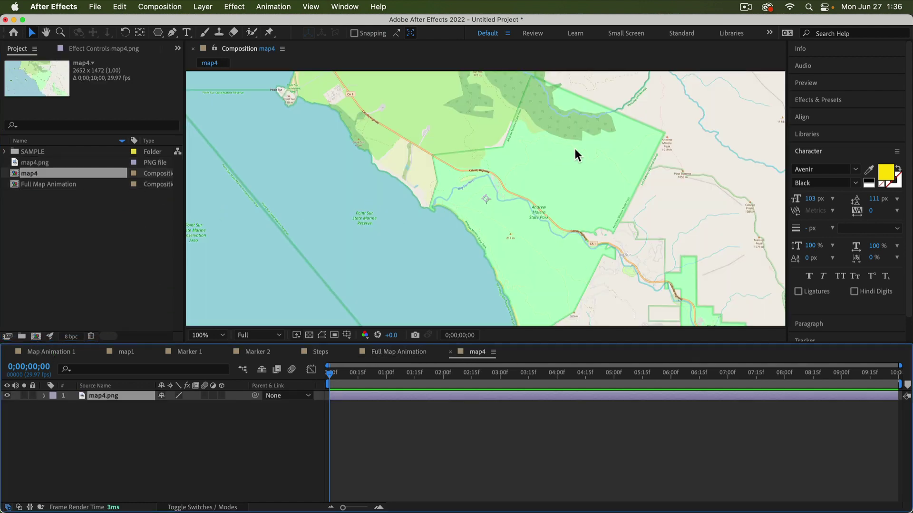
{"action": "key", "text": "comma"}
{"action": "key", "text": "comma"}
{"action": "key", "text": "period"}
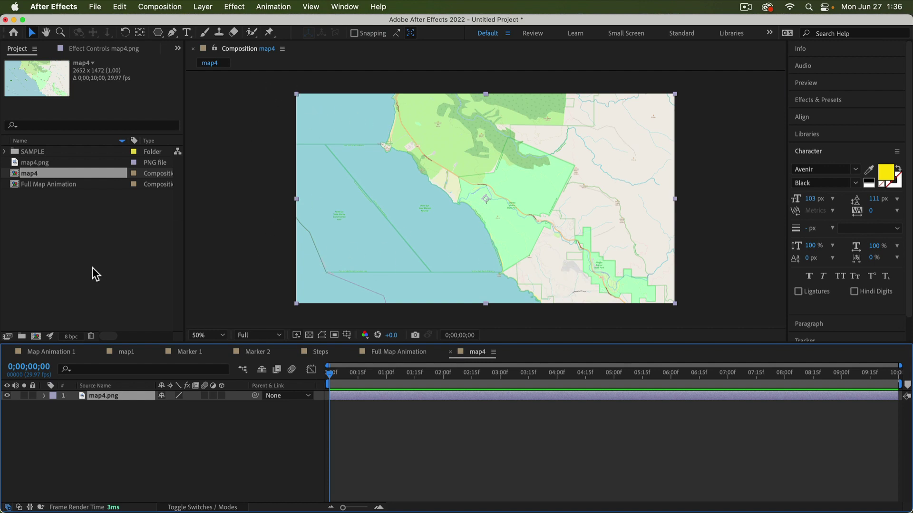
{"action": "left_click", "coordinate": [44, 239]}
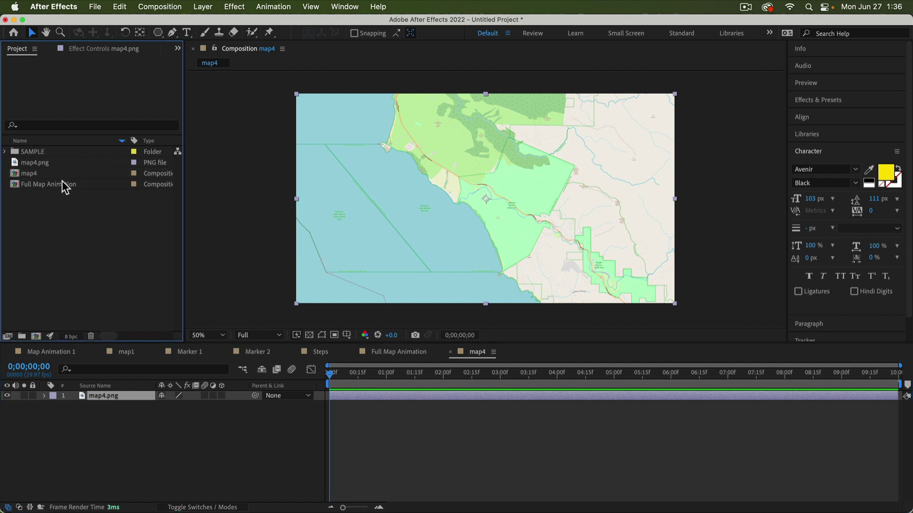
Rename the map4 composition to map line animation.
{"action": "left_click", "coordinate": [46, 190]}
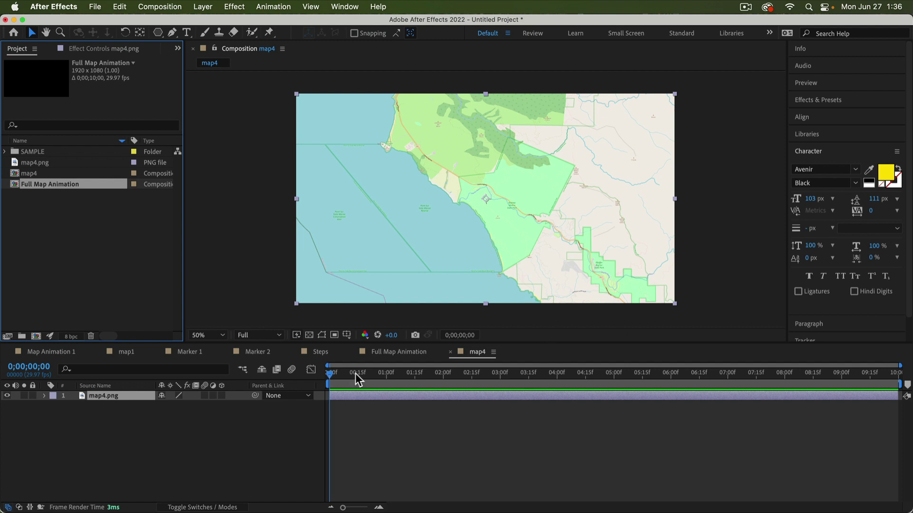
{"action": "left_click", "coordinate": [68, 284]}
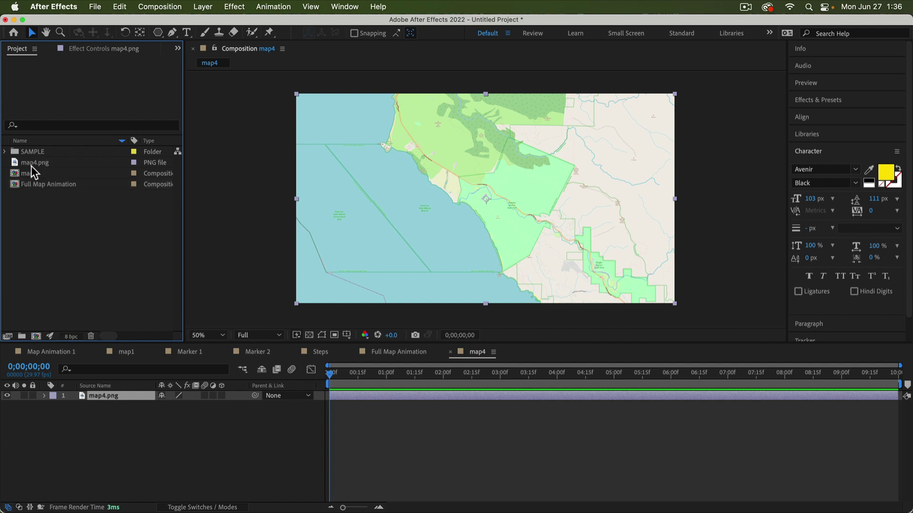
{"action": "left_click", "coordinate": [21, 174]}
{"action": "key", "text": "Return"}
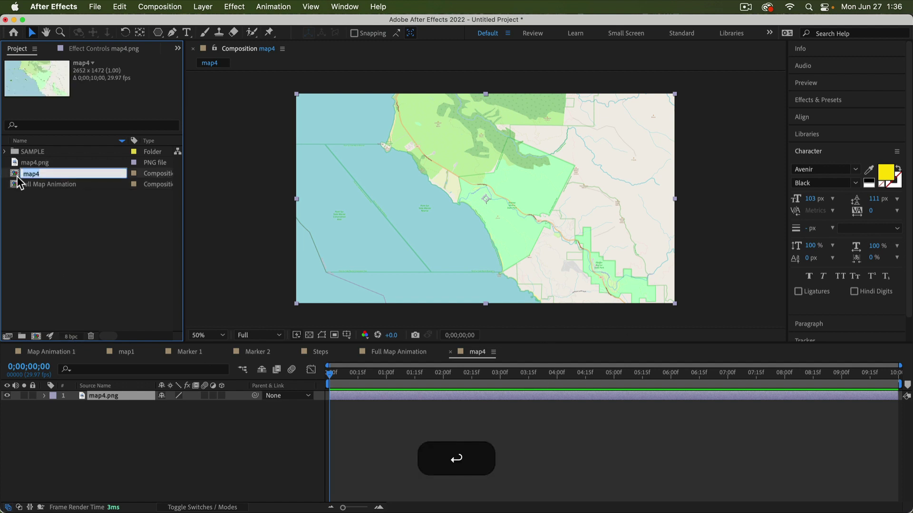
{"action": "type", "text": "mation"}
{"action": "key", "text": "Return"}
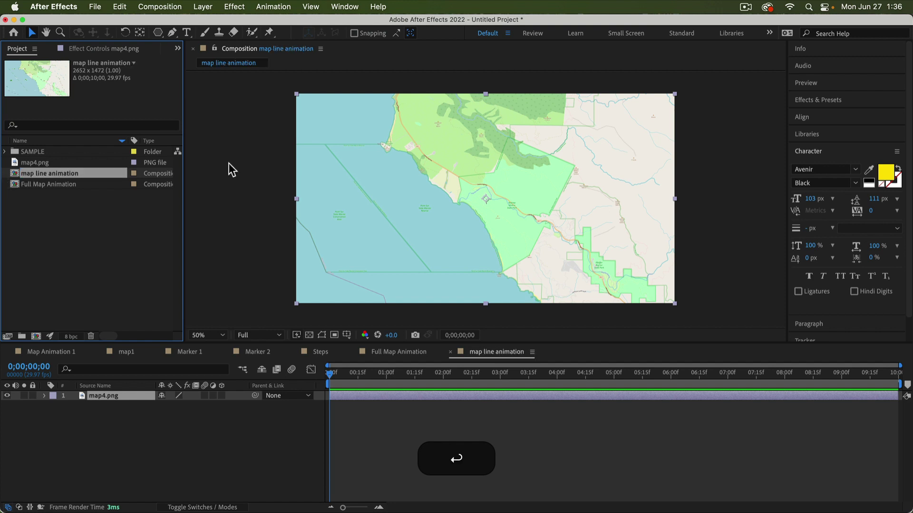
Add an adjustment layer above the map image in the map line animation composition.
{"action": "left_click", "coordinate": [501, 403]}
{"action": "scroll", "coordinate": [563, 199], "scroll_direction": "up", "scroll_amount": 2}
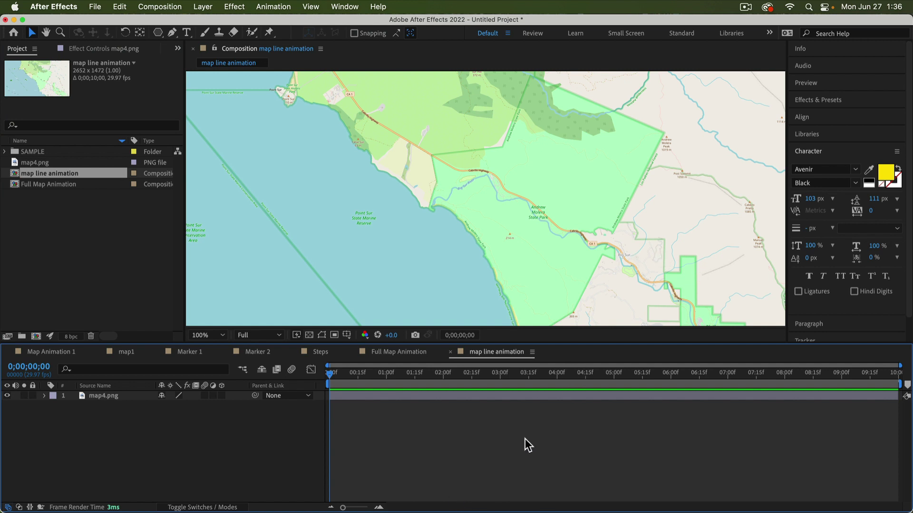
{"action": "right_click", "coordinate": [375, 433]}
{"action": "mouse_move", "coordinate": [417, 359]}
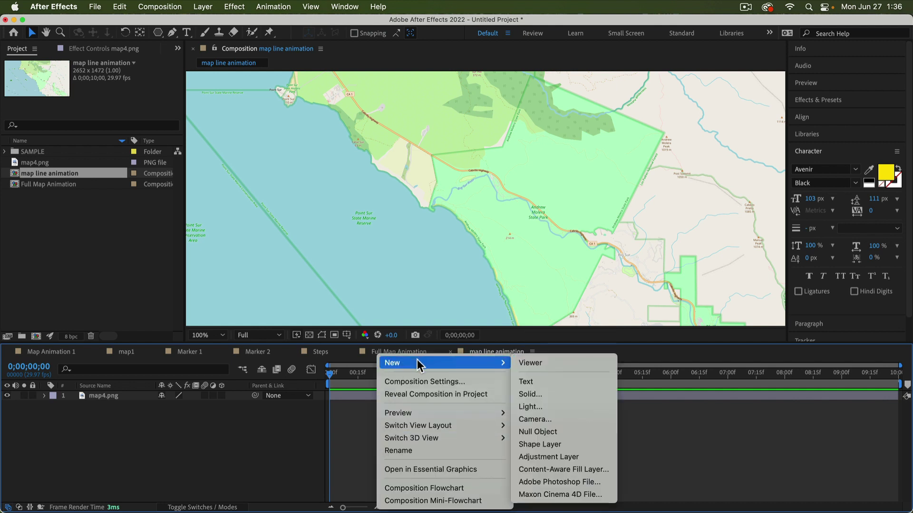
{"action": "left_click", "coordinate": [544, 458]}
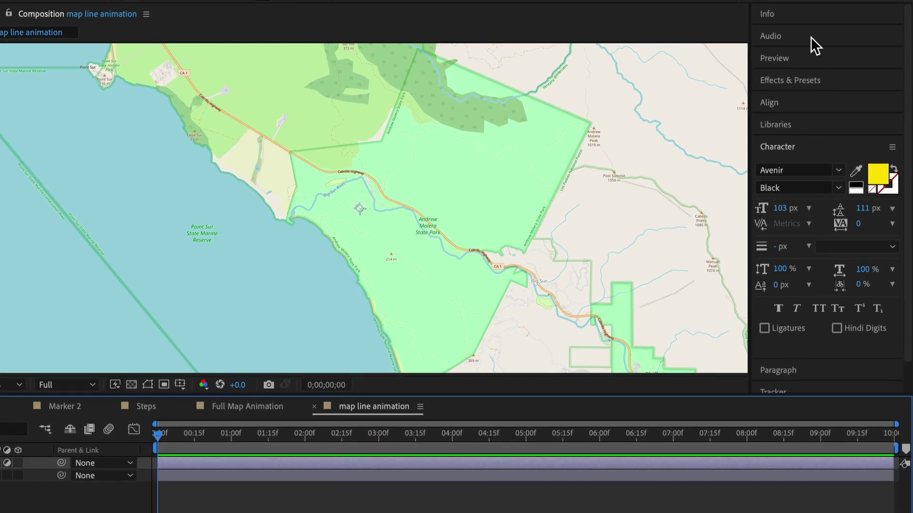
Find the Hue/Saturation effect by searching for satu and apply it to the adjustment layer.
{"action": "left_click", "coordinate": [803, 79]}
{"action": "left_click", "coordinate": [800, 96]}
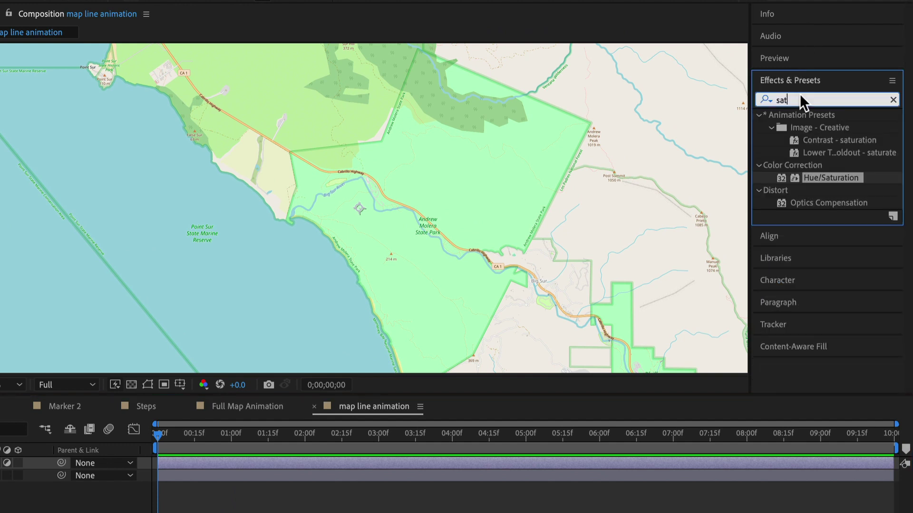
{"action": "key", "text": "super+a"}
{"action": "type", "text": "satu"}
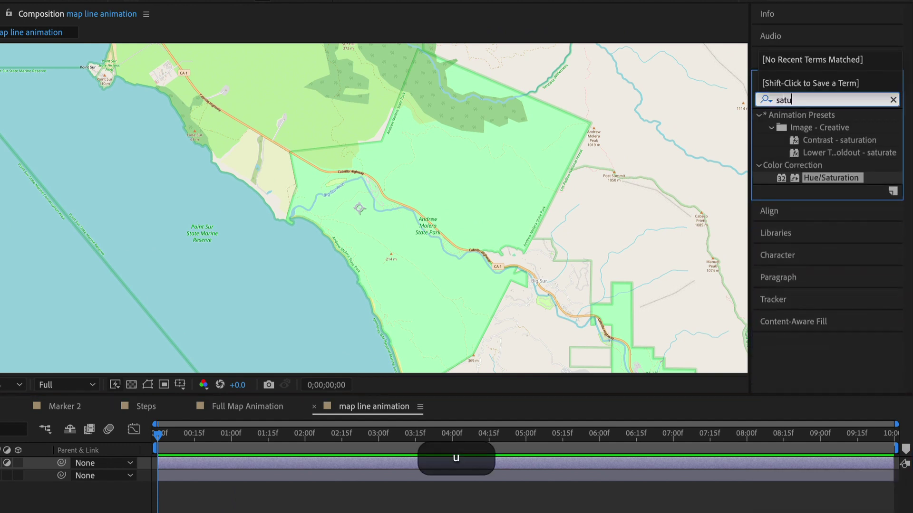
{"action": "left_click_drag", "start_coordinate": [816, 177], "coordinate": [218, 470]}
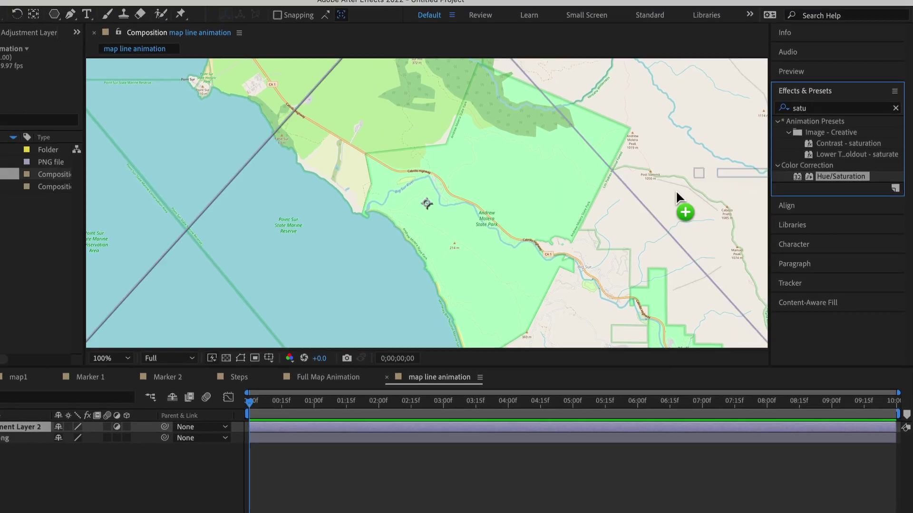
{"action": "left_click_drag", "start_coordinate": [376, 399], "coordinate": [375, 399]}
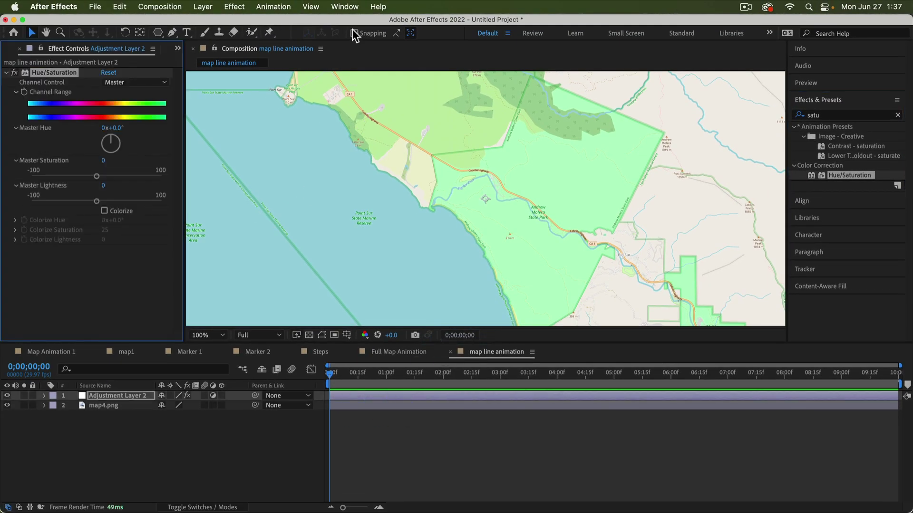
Enable Colorize and tint the map teal with hue about 185°, saturation 11 and lightness -29.
{"action": "left_click", "coordinate": [121, 210]}
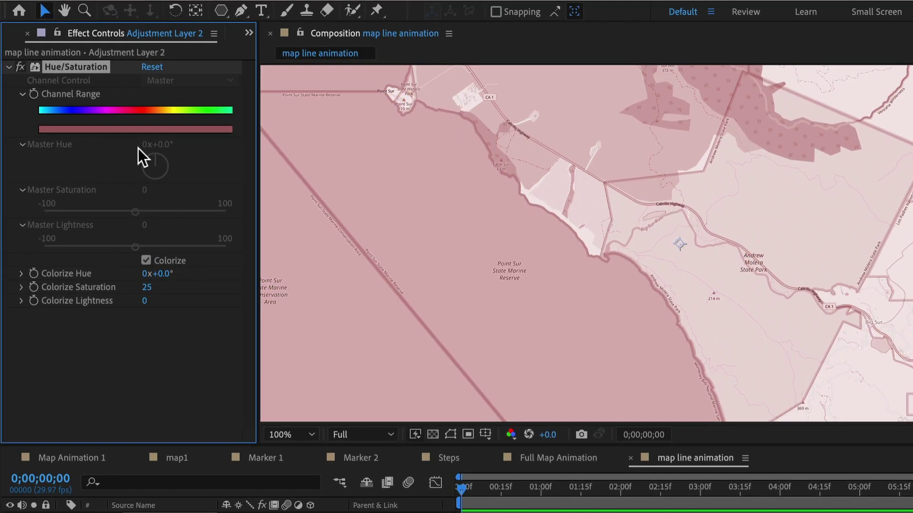
{"action": "left_click_drag", "start_coordinate": [164, 274], "coordinate": [307, 274]}
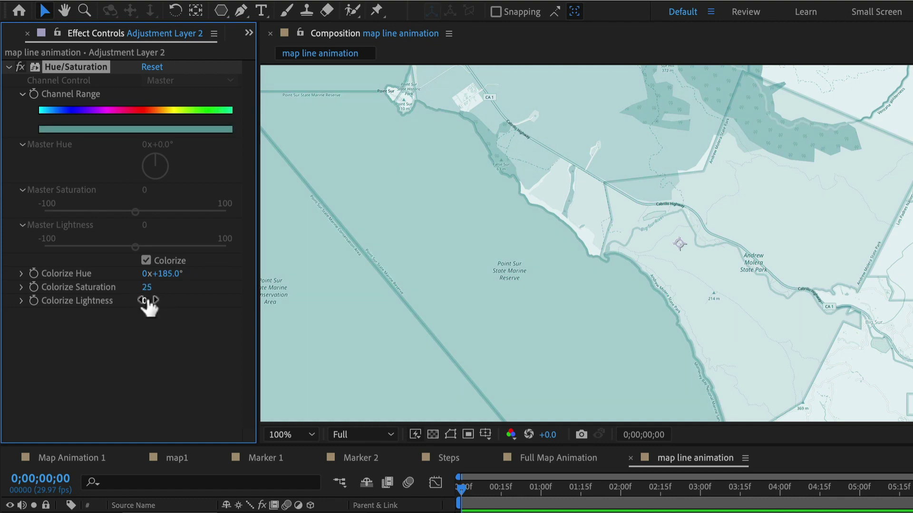
{"action": "mouse_move", "coordinate": [144, 303]}
{"action": "left_mouse_down"}
{"action": "mouse_move", "coordinate": [131, 306]}
{"action": "mouse_move", "coordinate": [136, 295]}
{"action": "left_mouse_up"}
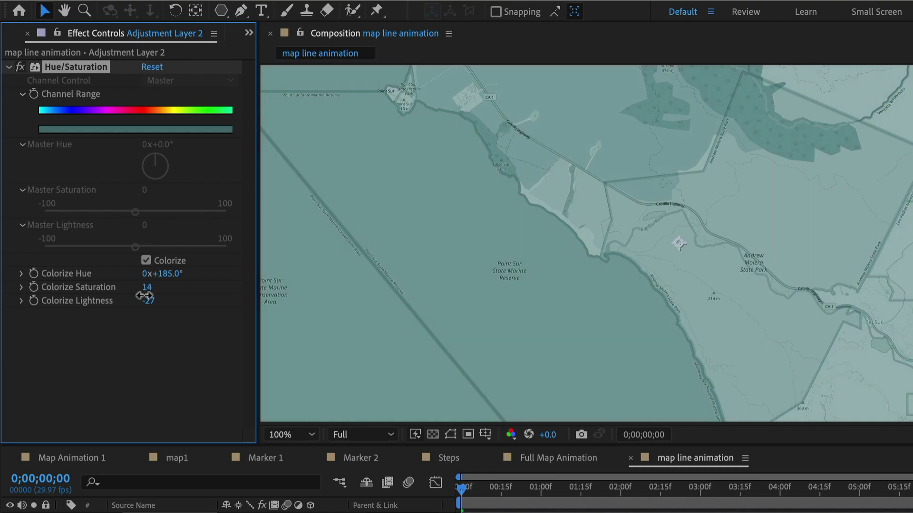
{"action": "mouse_move", "coordinate": [148, 304]}
{"action": "left_mouse_down"}
{"action": "mouse_move", "coordinate": [138, 305]}
{"action": "mouse_move", "coordinate": [149, 304]}
{"action": "left_mouse_up"}
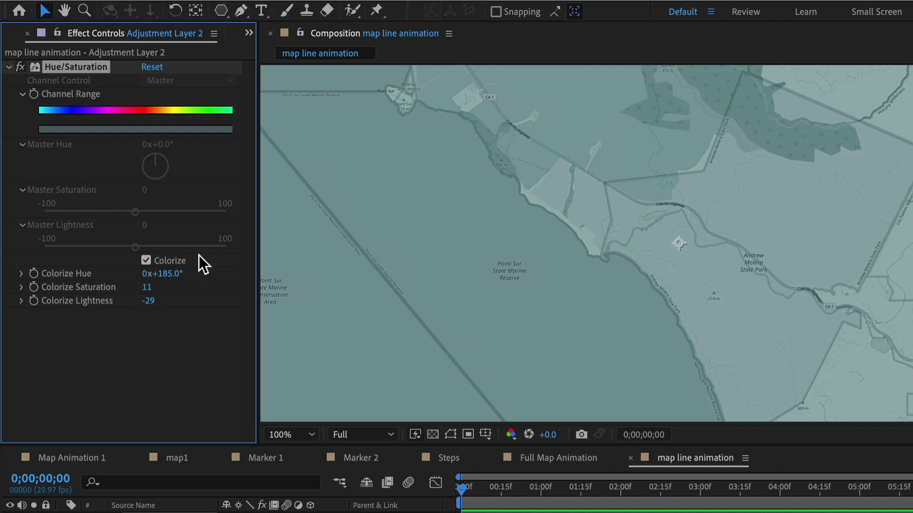
{"action": "left_click_drag", "start_coordinate": [177, 274], "coordinate": [175, 284]}
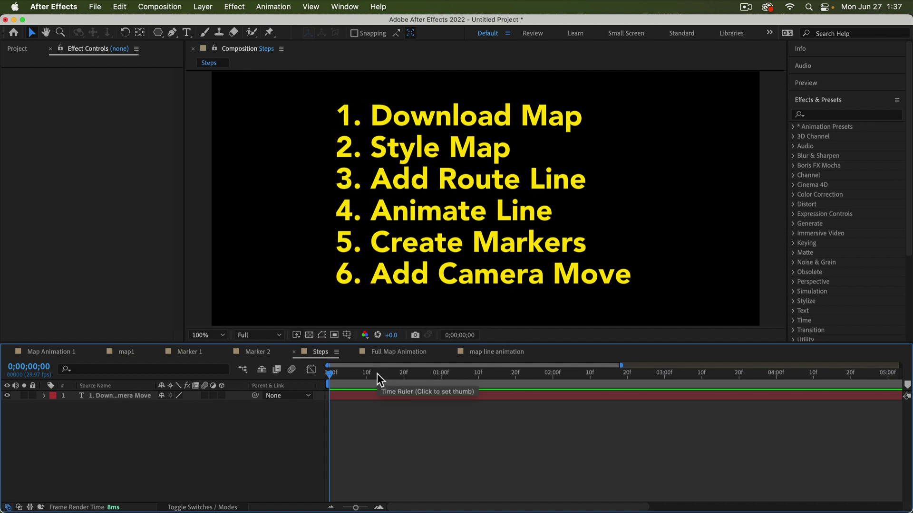
Return to the map line animation composition, choose the Pen tool and set its fill to None.
{"action": "left_click", "coordinate": [489, 352]}
{"action": "key", "text": "slash"}
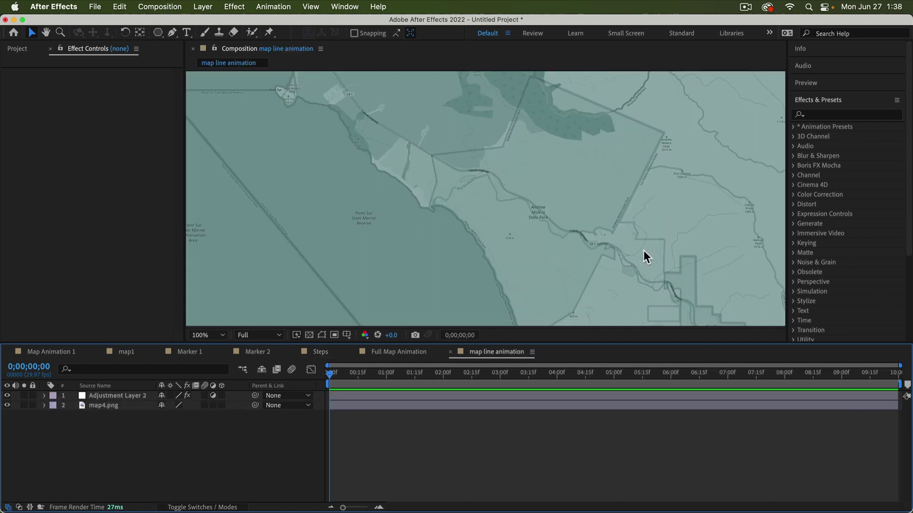
{"action": "left_click", "coordinate": [176, 31]}
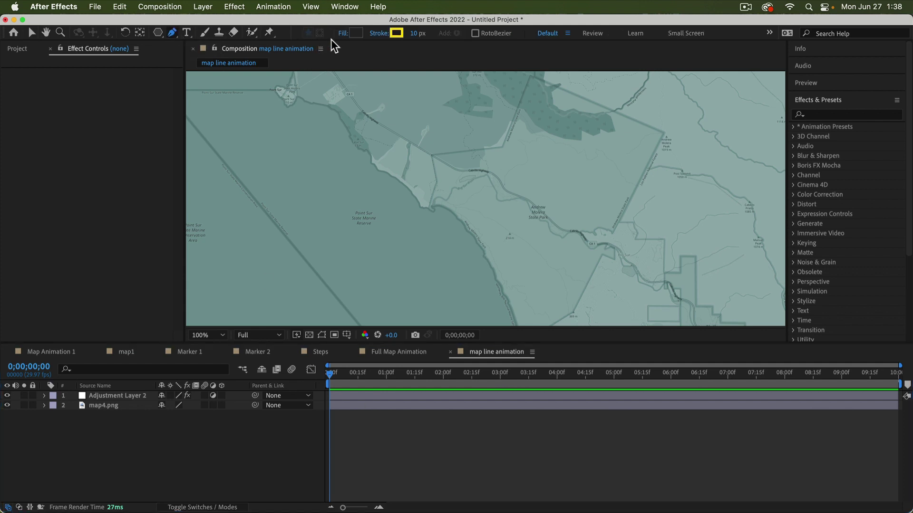
{"action": "left_click", "coordinate": [343, 34]}
{"action": "left_click", "coordinate": [400, 240]}
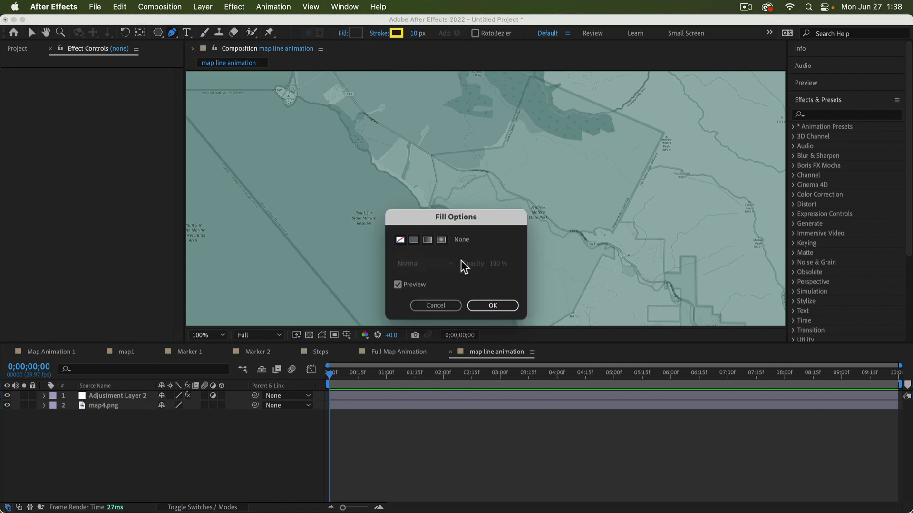
{"action": "left_click", "coordinate": [494, 305]}
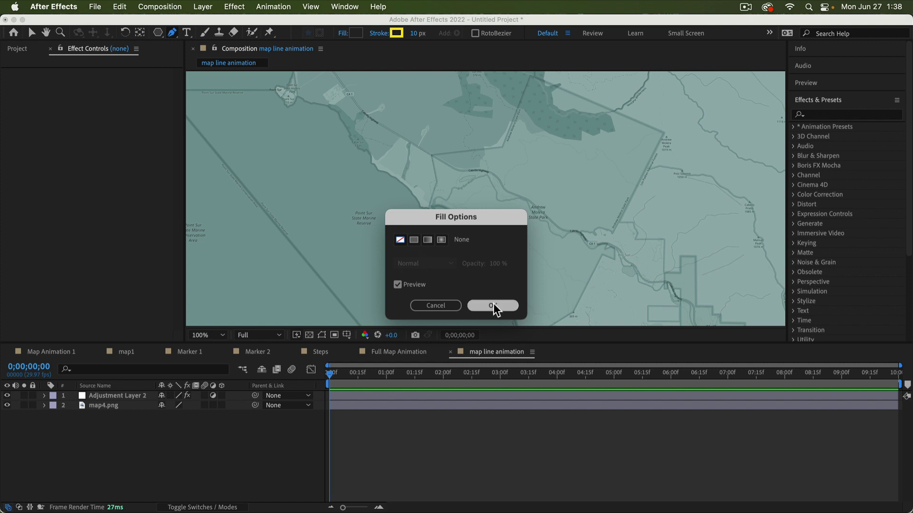
Set the Pen tool's stroke color to a slightly warmer yellow, FFD400.
{"action": "left_click", "coordinate": [397, 33]}
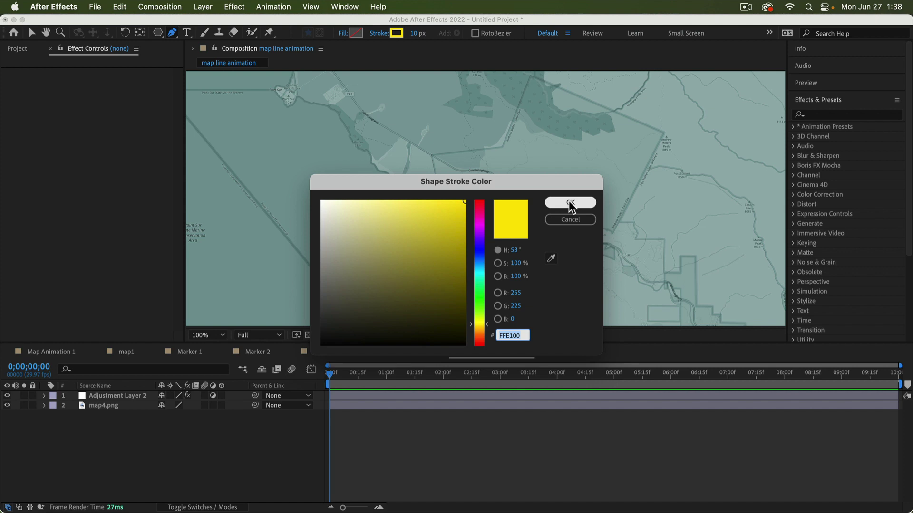
{"action": "left_click", "coordinate": [489, 325]}
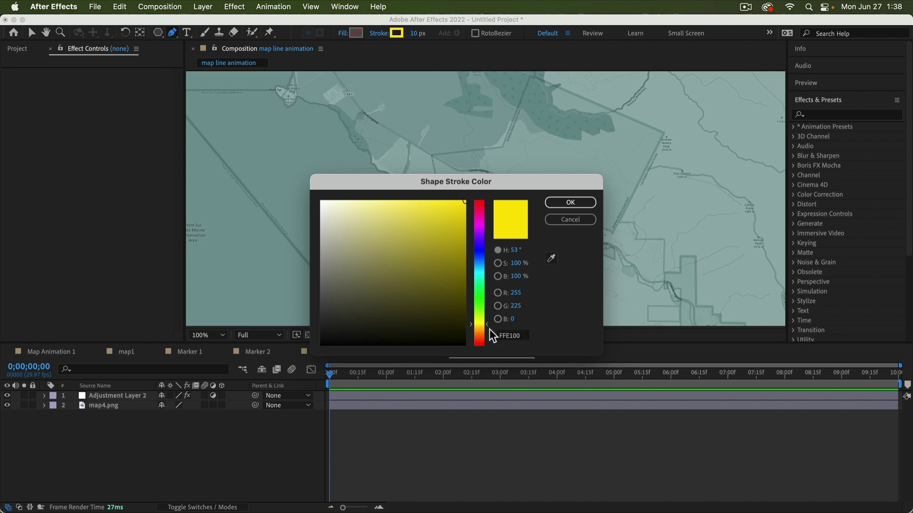
{"action": "left_click_drag", "start_coordinate": [487, 327], "coordinate": [486, 325]}
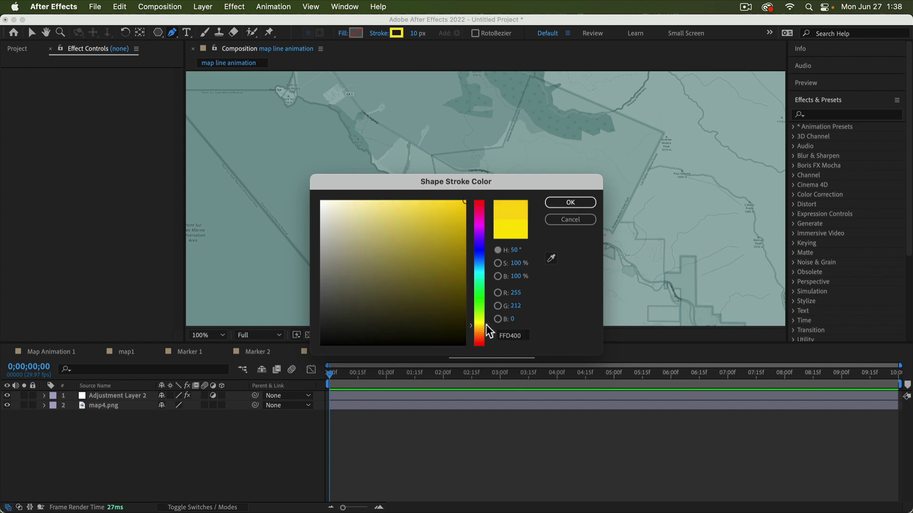
{"action": "left_click", "coordinate": [595, 203]}
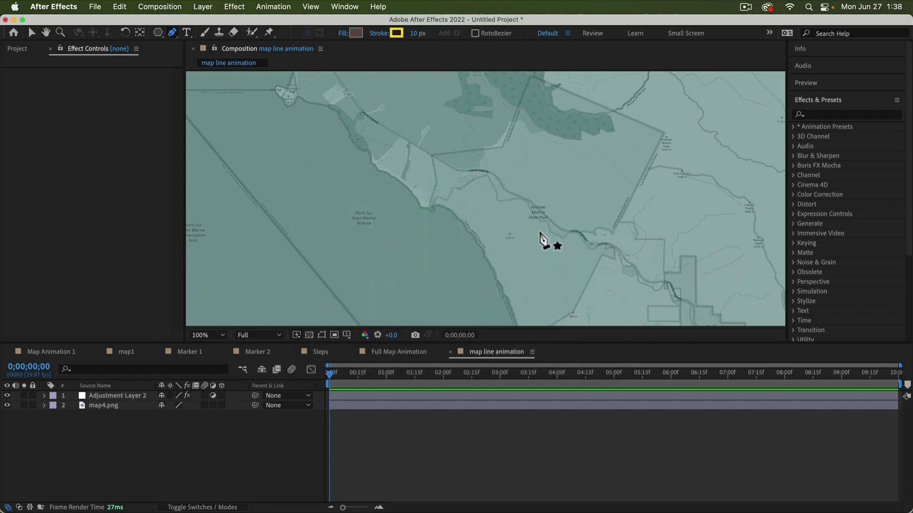
Start the route path with the Pen tool, placing its first point on the Cabrillo Highway at the Big Sur label.
{"action": "key", "text": "z"}
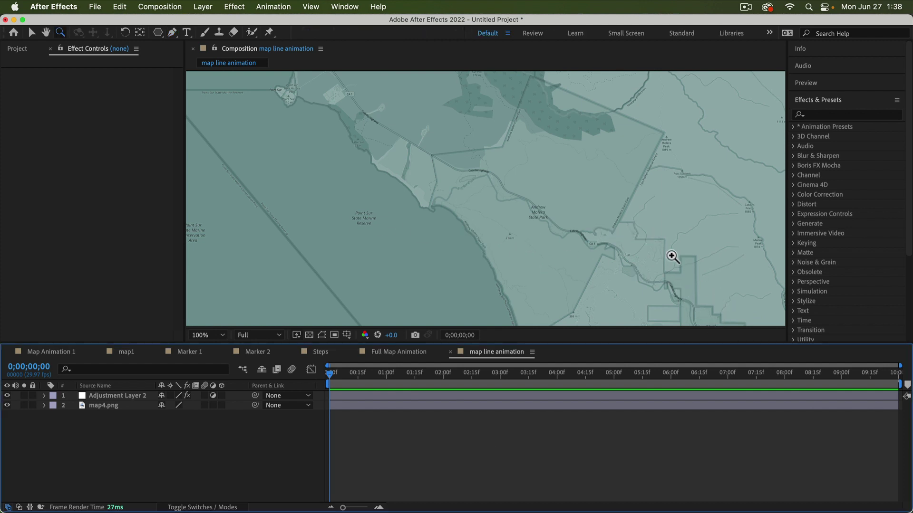
{"action": "left_click", "coordinate": [670, 255]}
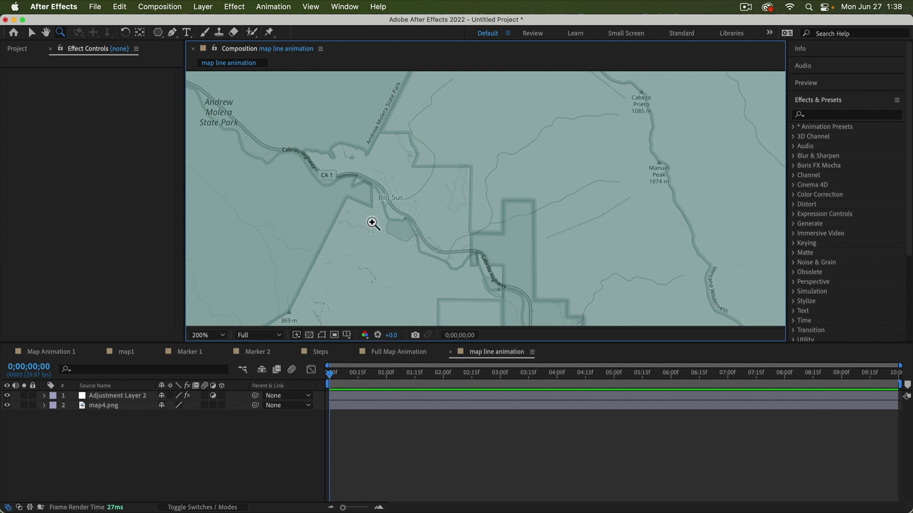
{"action": "key", "text": "space"}
{"action": "left_click_drag", "start_coordinate": [316, 202], "coordinate": [450, 235]}
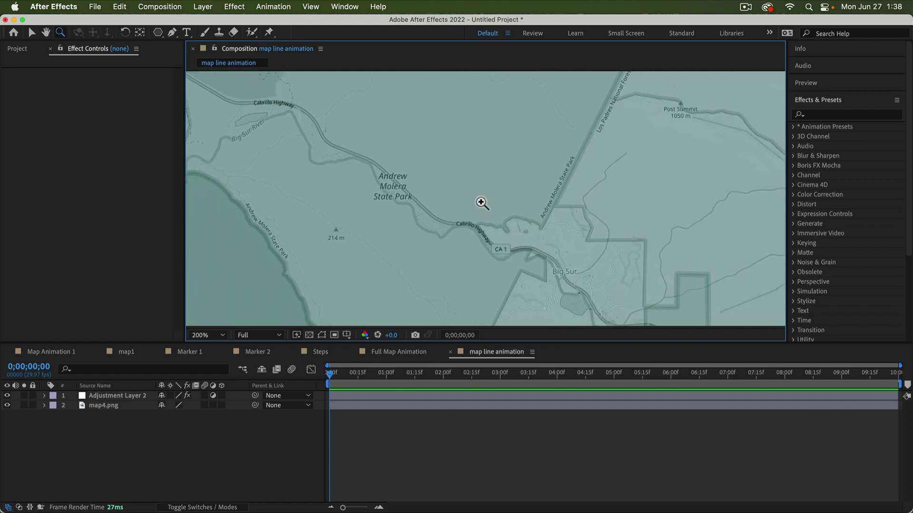
{"action": "key", "text": "z"}
{"action": "key", "text": "alt"}
{"action": "key", "text": "space"}
{"action": "left_click_drag", "start_coordinate": [607, 243], "coordinate": [566, 185]}
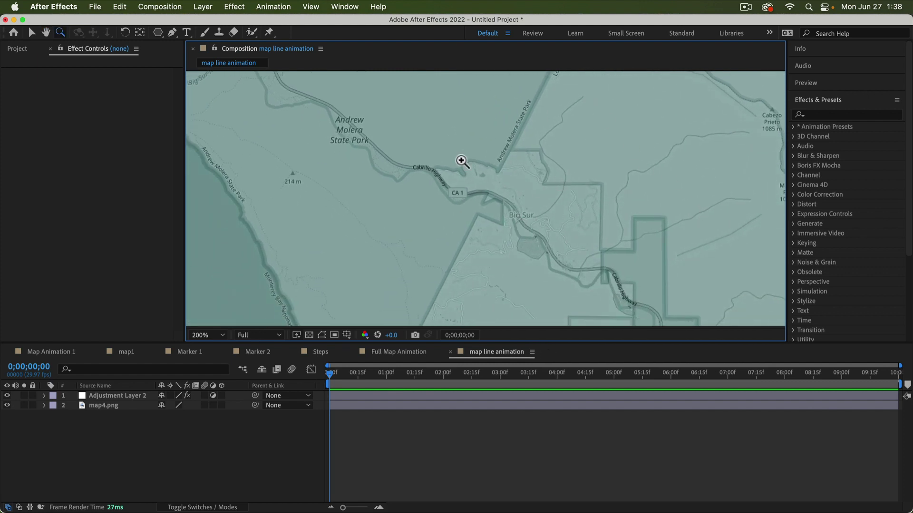
{"action": "key", "text": "space"}
{"action": "left_click_drag", "start_coordinate": [455, 228], "coordinate": [341, 189]}
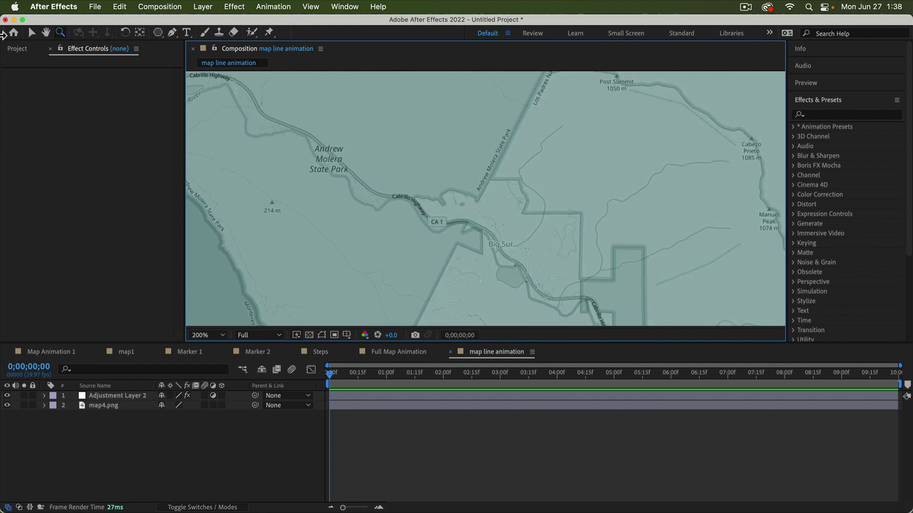
{"action": "left_click", "coordinate": [28, 28]}
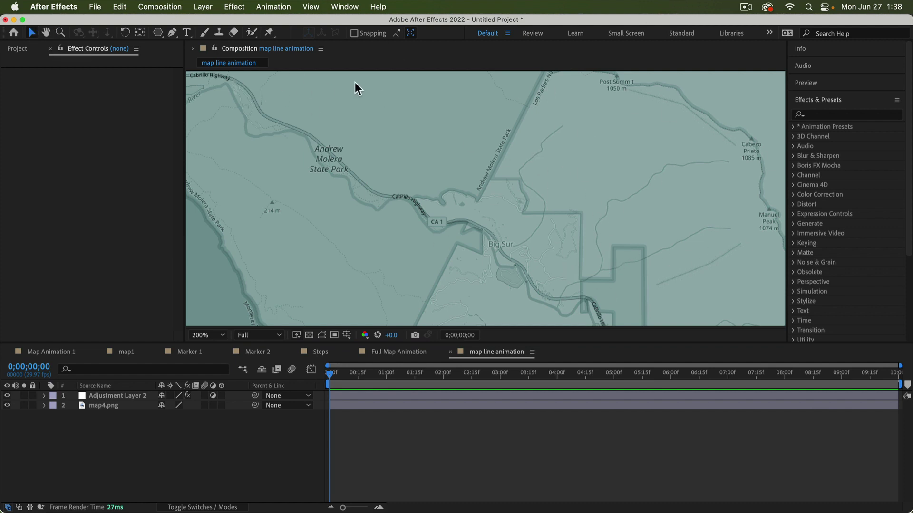
{"action": "left_click", "coordinate": [168, 33]}
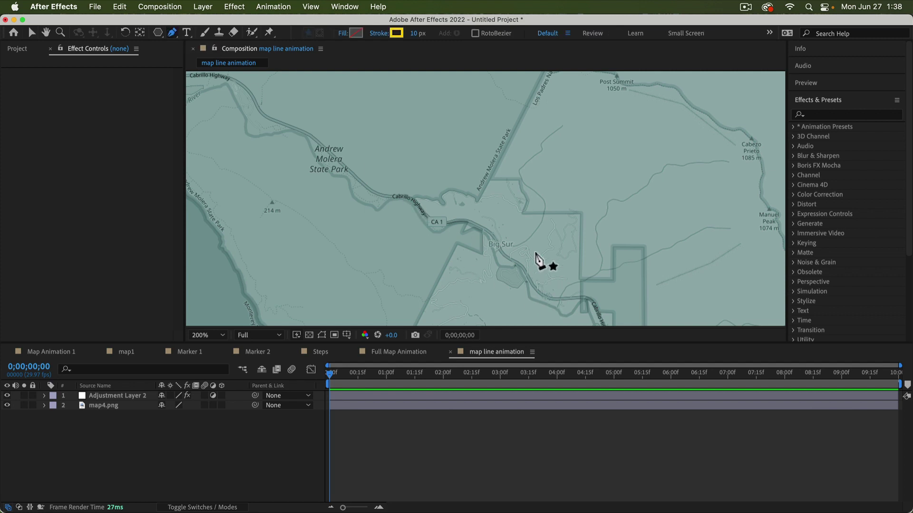
{"action": "left_click", "coordinate": [498, 245]}
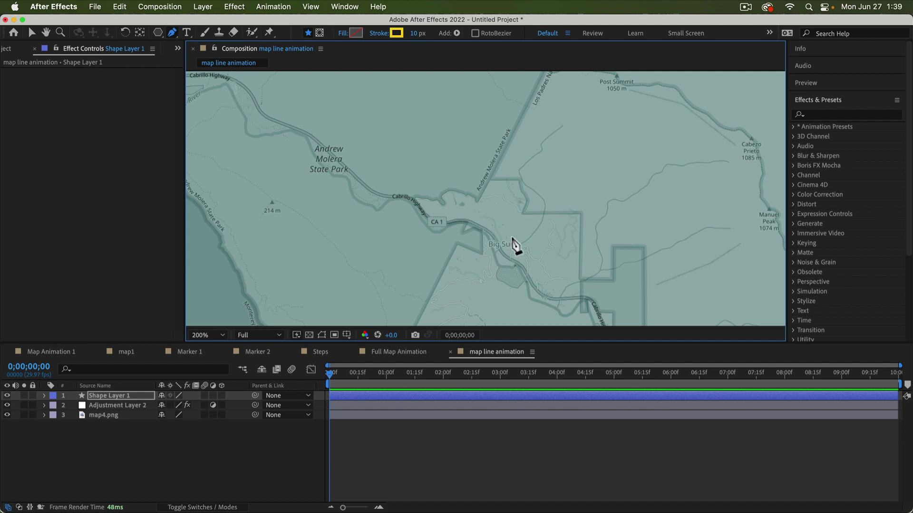
{"action": "left_click", "coordinate": [497, 244]}
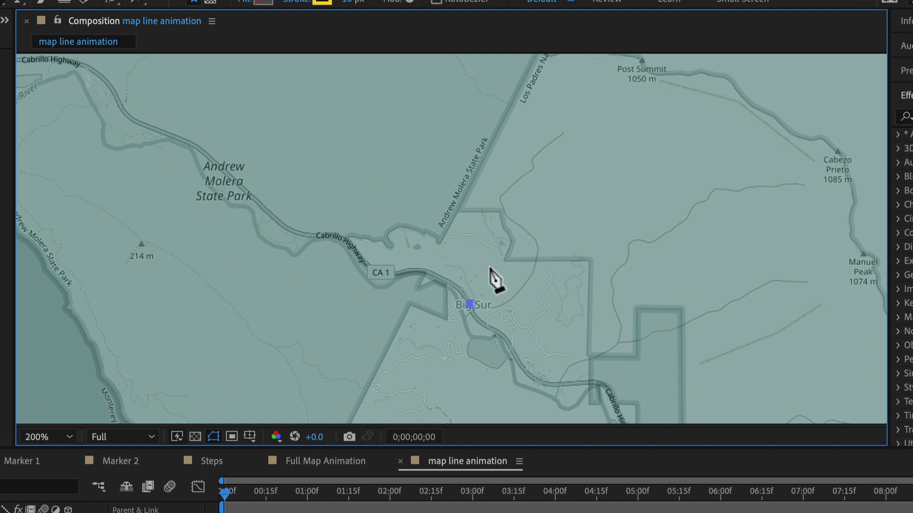
Extend the route with curved points northwest along the Cabrillo Highway from Big Sur to the Andrew Molera State Park label.
{"action": "mouse_move", "coordinate": [445, 280]}
{"action": "left_mouse_down"}
{"action": "mouse_move", "coordinate": [427, 273]}
{"action": "mouse_move", "coordinate": [389, 281]}
{"action": "mouse_move", "coordinate": [354, 249]}
{"action": "mouse_move", "coordinate": [301, 232]}
{"action": "mouse_move", "coordinate": [284, 237]}
{"action": "left_mouse_up"}
{"action": "left_click", "coordinate": [364, 262]}
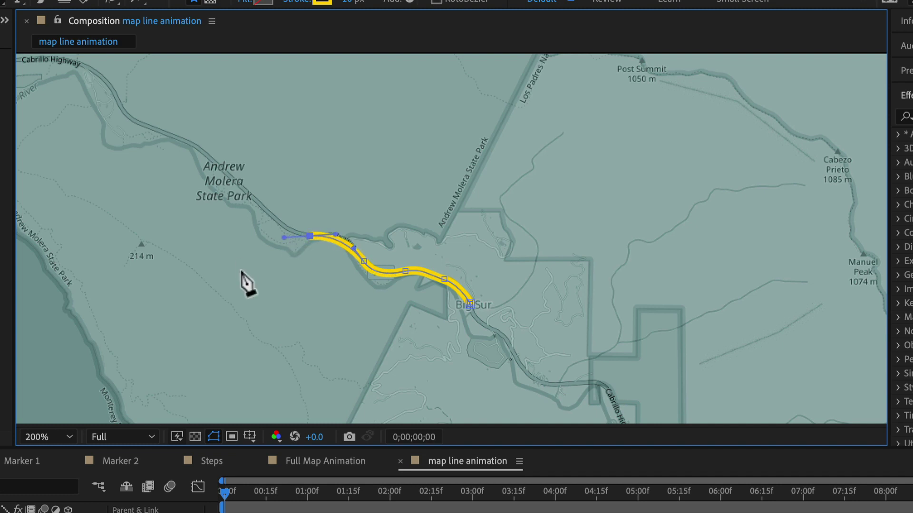
{"action": "left_click_drag", "start_coordinate": [228, 171], "coordinate": [220, 166]}
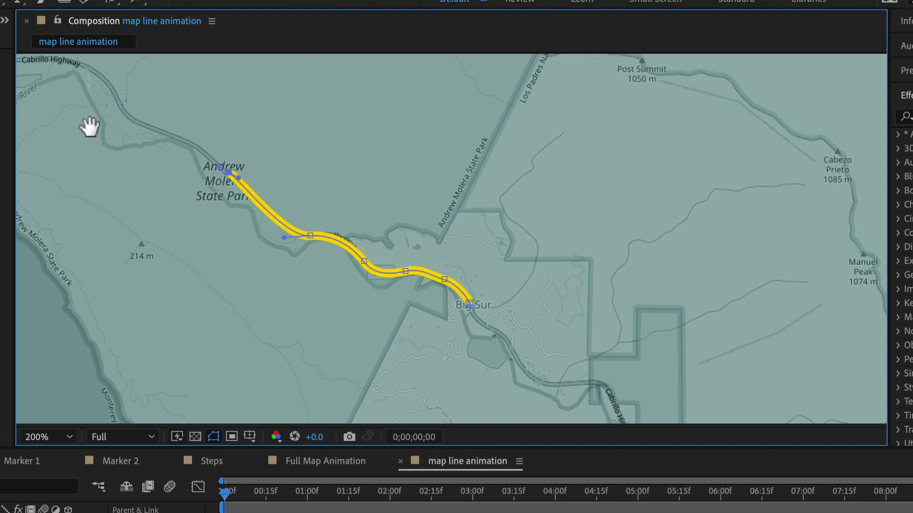
Continue the route with curved points to the sharp highway bend northwest of the Andrew Molera State Park label, redrawing the last point once.
{"action": "left_click_drag", "start_coordinate": [112, 144], "coordinate": [341, 271]}
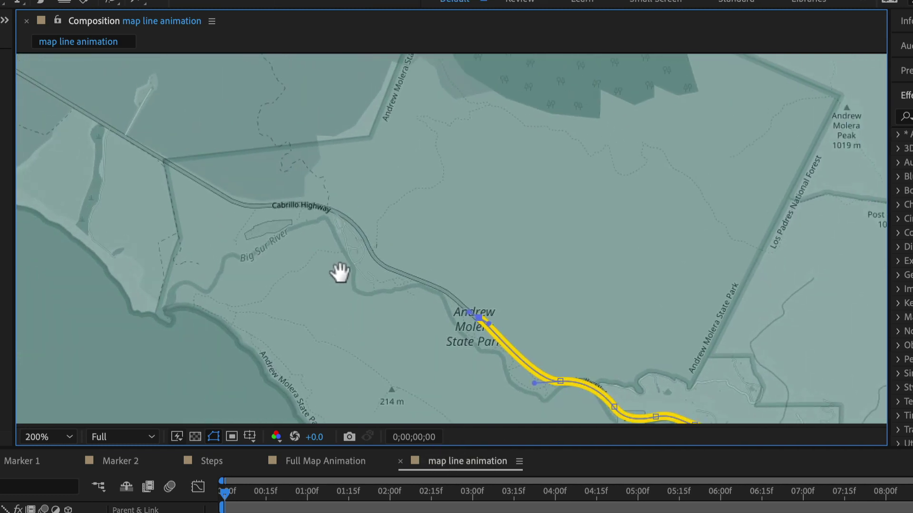
{"action": "key", "text": "g"}
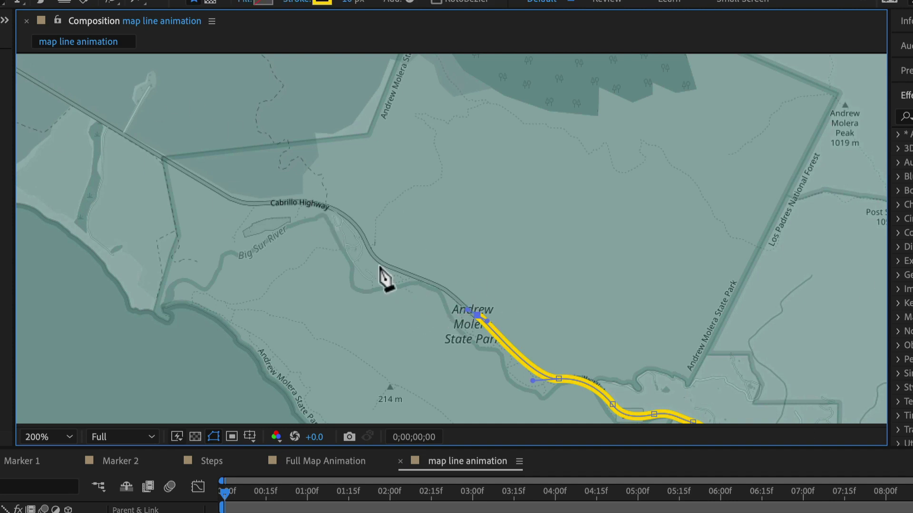
{"action": "mouse_move", "coordinate": [387, 267]}
{"action": "left_mouse_down"}
{"action": "mouse_move", "coordinate": [370, 255]}
{"action": "mouse_move", "coordinate": [353, 264]}
{"action": "mouse_move", "coordinate": [367, 243]}
{"action": "mouse_move", "coordinate": [357, 223]}
{"action": "left_mouse_up"}
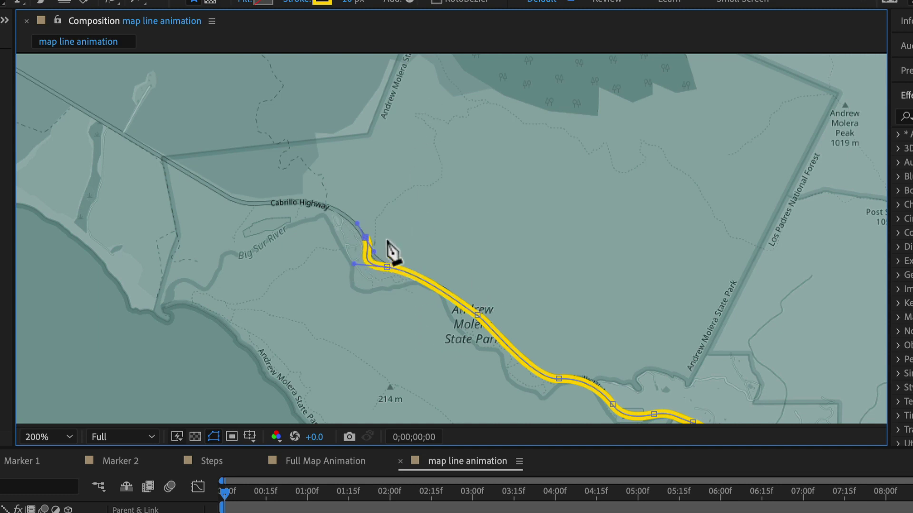
{"action": "key", "text": "super+z"}
{"action": "left_click_drag", "start_coordinate": [361, 233], "coordinate": [363, 209]}
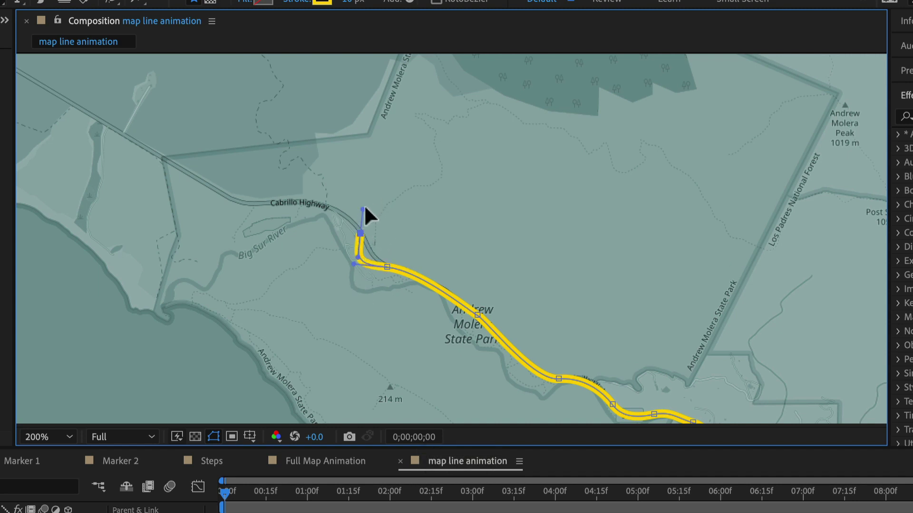
Adjust the curve handles of the last two route points so the line follows the bend in the highway.
{"action": "mouse_move", "coordinate": [358, 256]}
{"action": "left_mouse_down"}
{"action": "mouse_move", "coordinate": [364, 249]}
{"action": "mouse_move", "coordinate": [367, 261]}
{"action": "mouse_move", "coordinate": [374, 257]}
{"action": "left_mouse_up"}
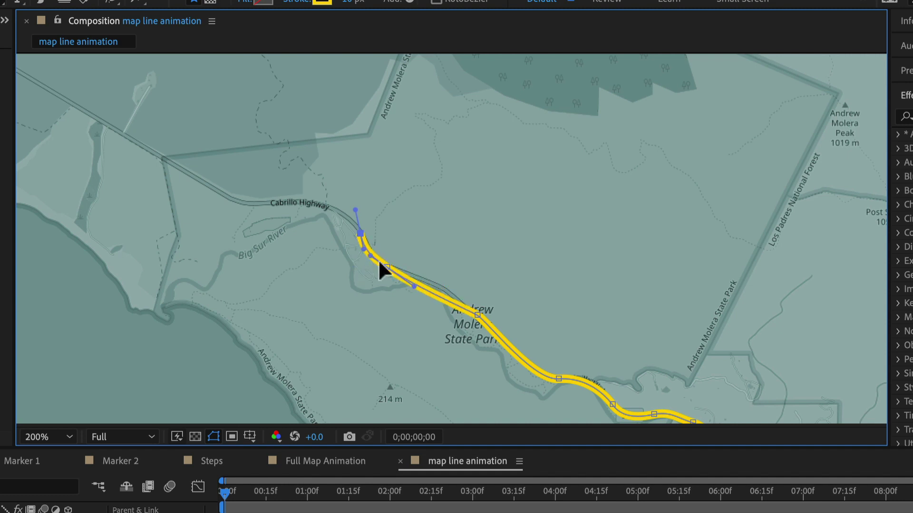
{"action": "left_click", "coordinate": [387, 268]}
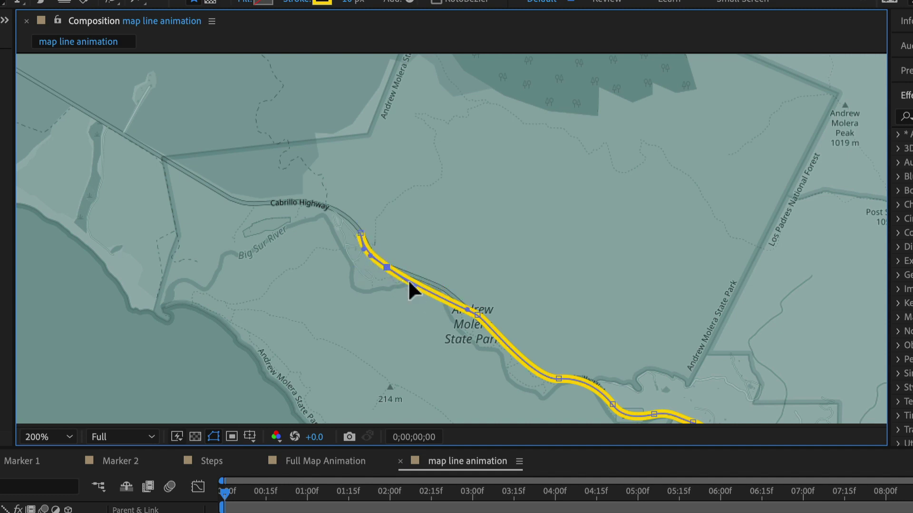
{"action": "left_click_drag", "start_coordinate": [412, 281], "coordinate": [438, 278]}
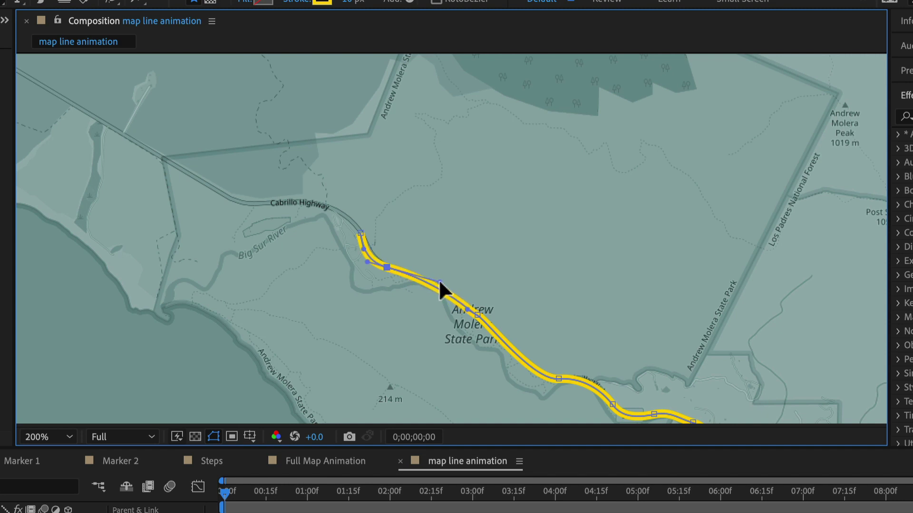
{"action": "mouse_move", "coordinate": [363, 248]}
{"action": "left_mouse_down"}
{"action": "mouse_move", "coordinate": [357, 238]}
{"action": "mouse_move", "coordinate": [372, 249]}
{"action": "left_mouse_up"}
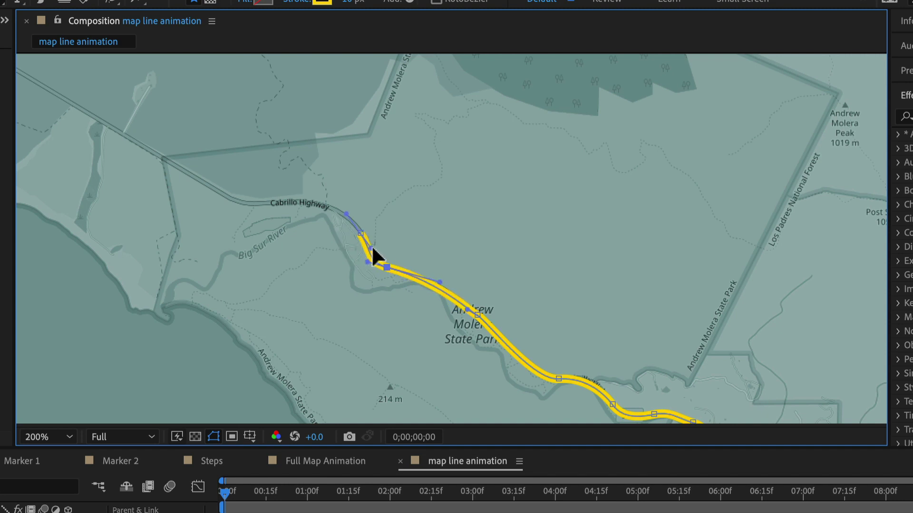
{"action": "left_click", "coordinate": [316, 205]}
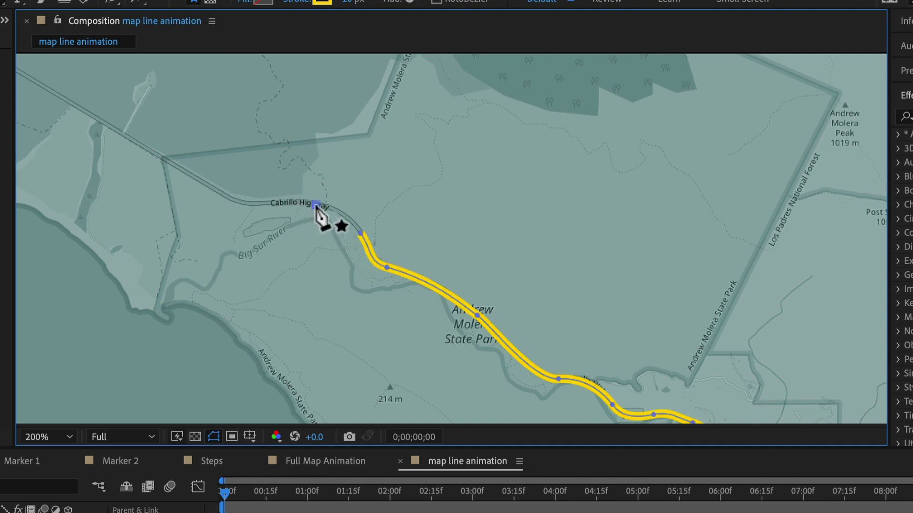
{"action": "key", "text": "super+z"}
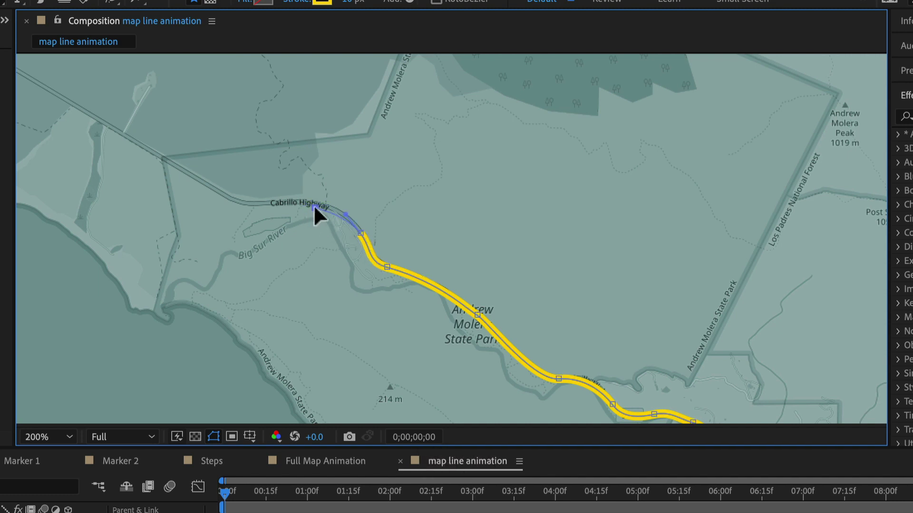
{"action": "key", "text": "super+z"}
Extend the route past the Cabrillo Highway label above Big Sur River and along the straight road northwest towards False Sur.
{"action": "left_click_drag", "start_coordinate": [301, 199], "coordinate": [237, 203]}
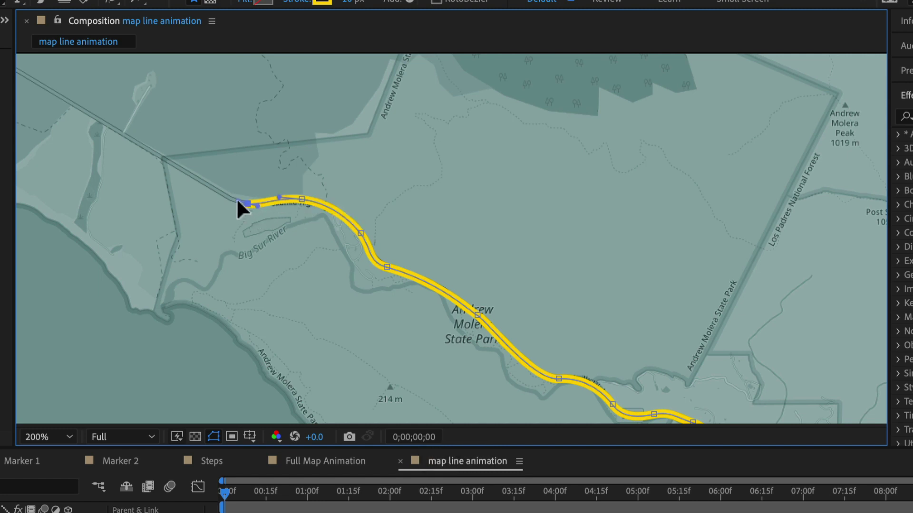
{"action": "key", "text": "space"}
{"action": "left_click_drag", "start_coordinate": [106, 108], "coordinate": [369, 259]}
{"action": "left_click", "coordinate": [319, 245]}
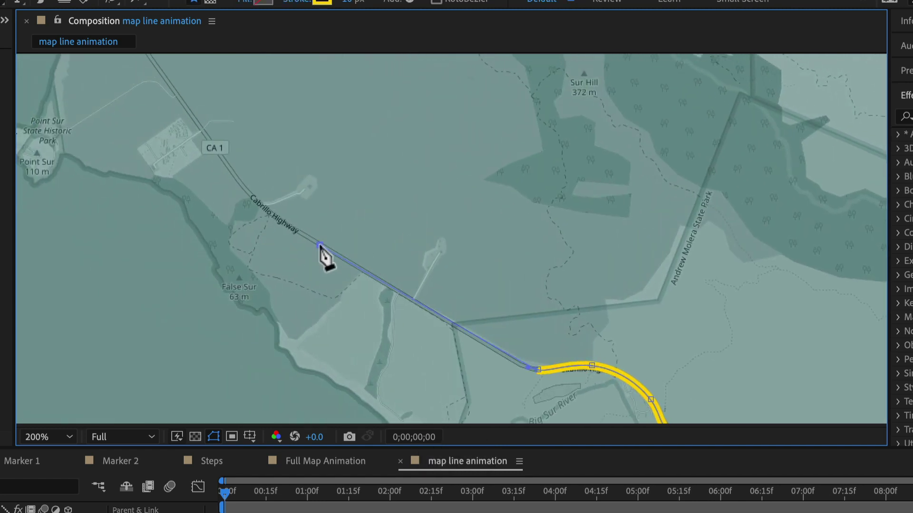
{"action": "key", "text": "super+z"}
{"action": "left_click_drag", "start_coordinate": [321, 245], "coordinate": [299, 233]}
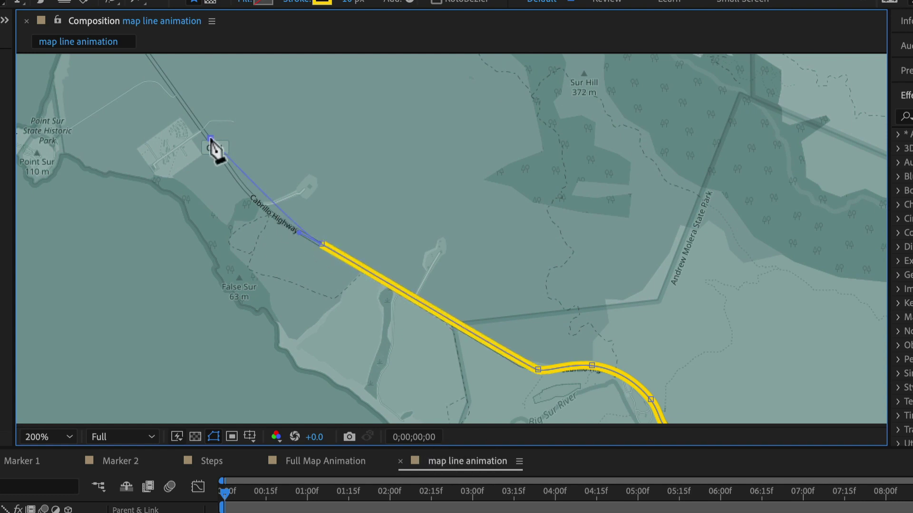
Continue the route past the CA 1 marker, curve it southwest off the highway to end at Point Sur, and deselect the path.
{"action": "mouse_move", "coordinate": [210, 137]}
{"action": "left_mouse_down"}
{"action": "mouse_move", "coordinate": [191, 96]}
{"action": "mouse_move", "coordinate": [315, 360]}
{"action": "mouse_move", "coordinate": [283, 237]}
{"action": "mouse_move", "coordinate": [299, 244]}
{"action": "mouse_move", "coordinate": [303, 265]}
{"action": "mouse_move", "coordinate": [320, 256]}
{"action": "mouse_move", "coordinate": [317, 242]}
{"action": "left_mouse_up"}
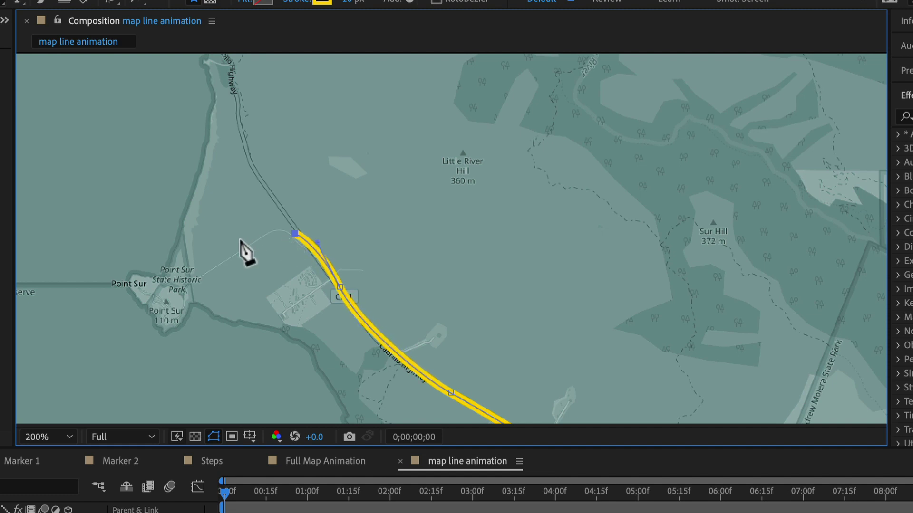
{"action": "left_click_drag", "start_coordinate": [245, 242], "coordinate": [238, 253]}
{"action": "left_click", "coordinate": [174, 291]}
{"action": "left_click_drag", "start_coordinate": [241, 241], "coordinate": [264, 234]}
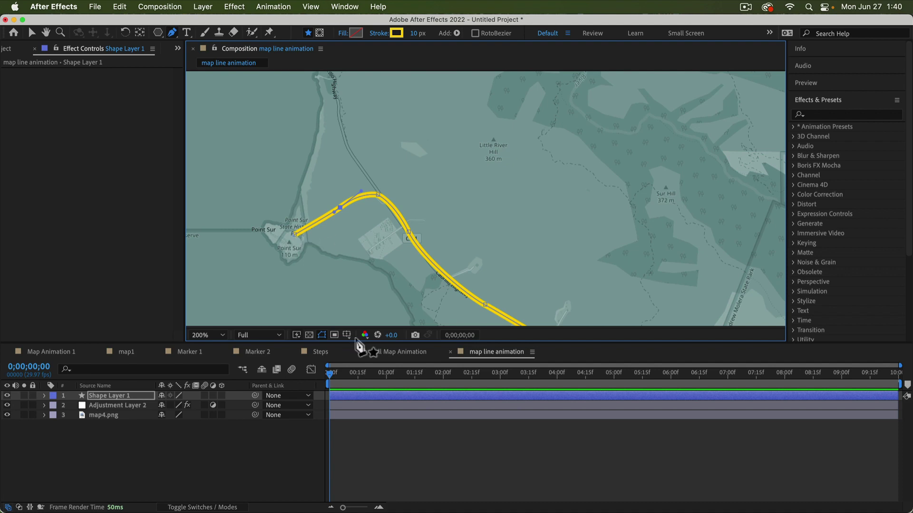
{"action": "left_click", "coordinate": [473, 460]}
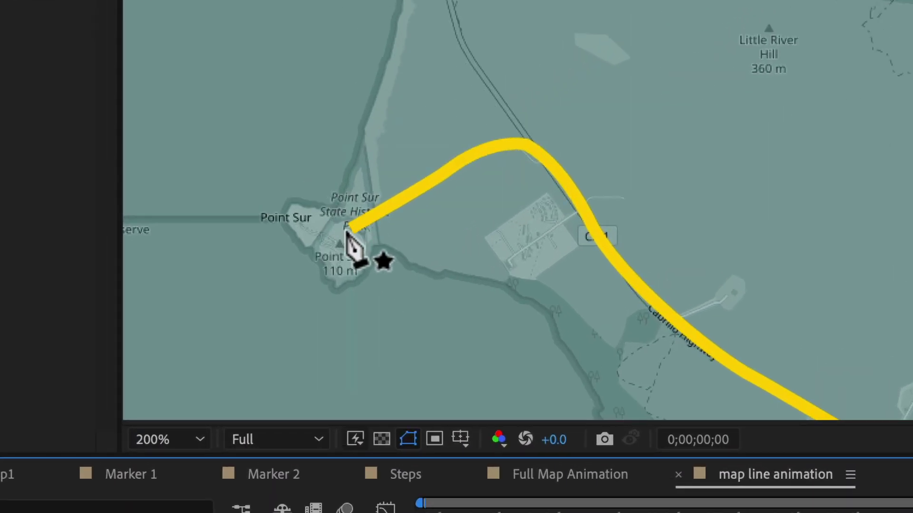
{"action": "left_click_drag", "start_coordinate": [350, 225], "coordinate": [359, 247]}
{"action": "key", "text": "super+z"}
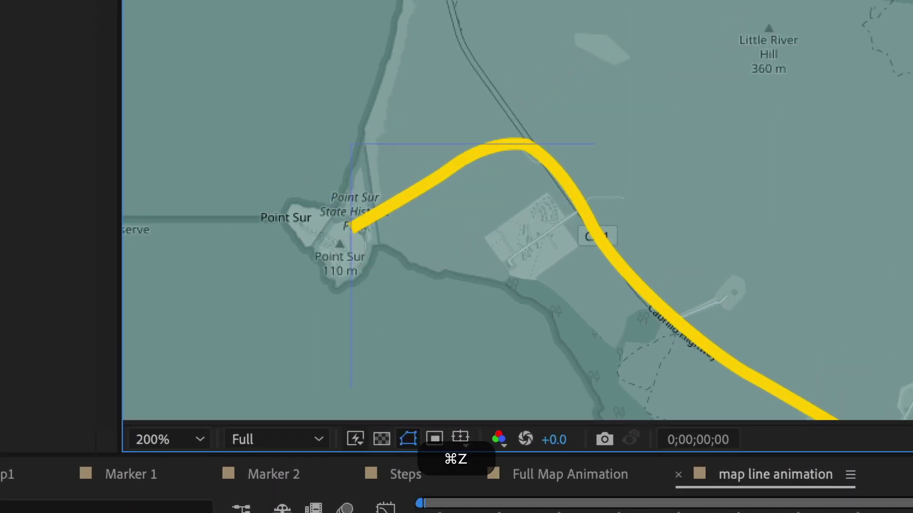
{"action": "key", "text": "BackSpace"}
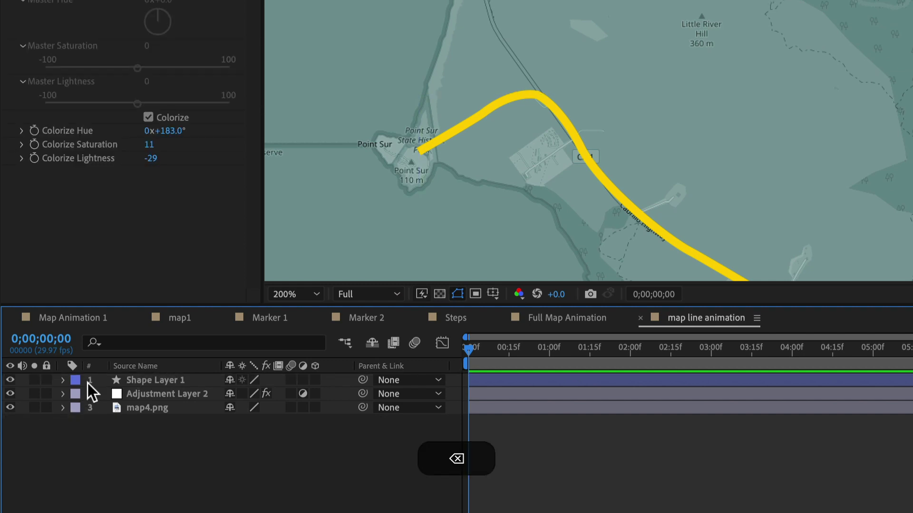
Expand the contents of the new shape layer and rename the layer as route.
{"action": "left_click", "coordinate": [63, 380]}
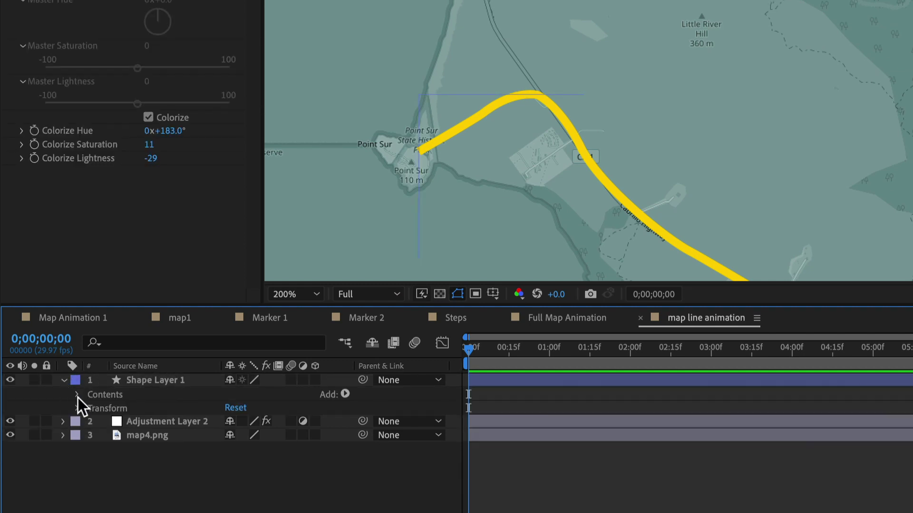
{"action": "left_click", "coordinate": [77, 395]}
{"action": "left_click", "coordinate": [169, 377]}
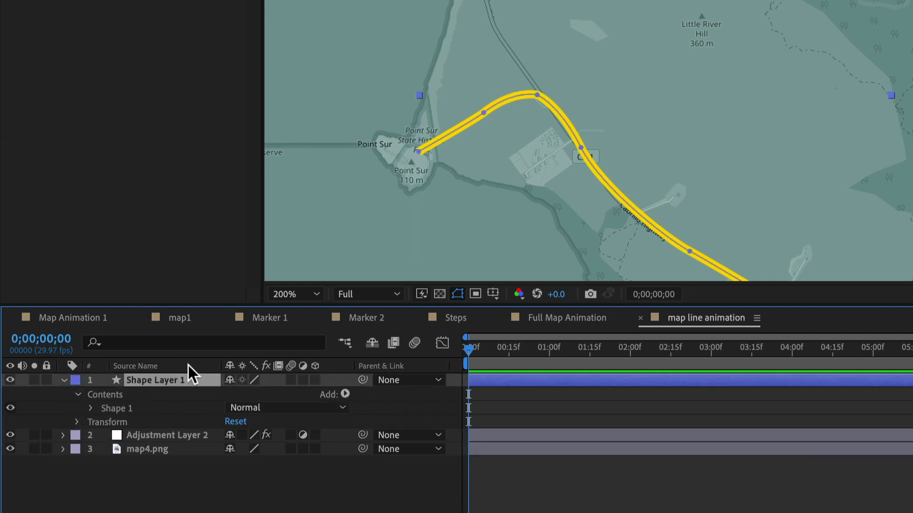
{"action": "key", "text": "Return"}
{"action": "type", "text": "route"}
{"action": "key", "text": "Return"}
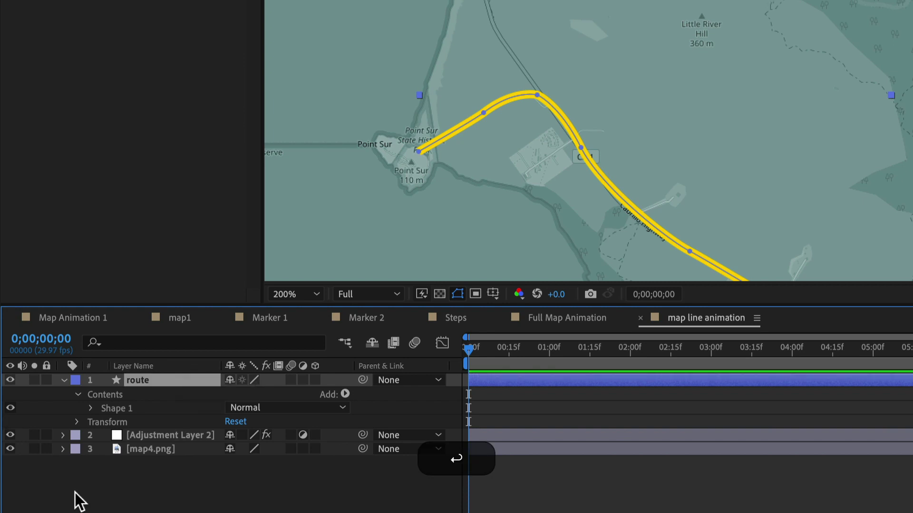
Expand the stroke properties of Shape 1 in the route layer and look through the Line Cap options.
{"action": "left_click", "coordinate": [90, 408]}
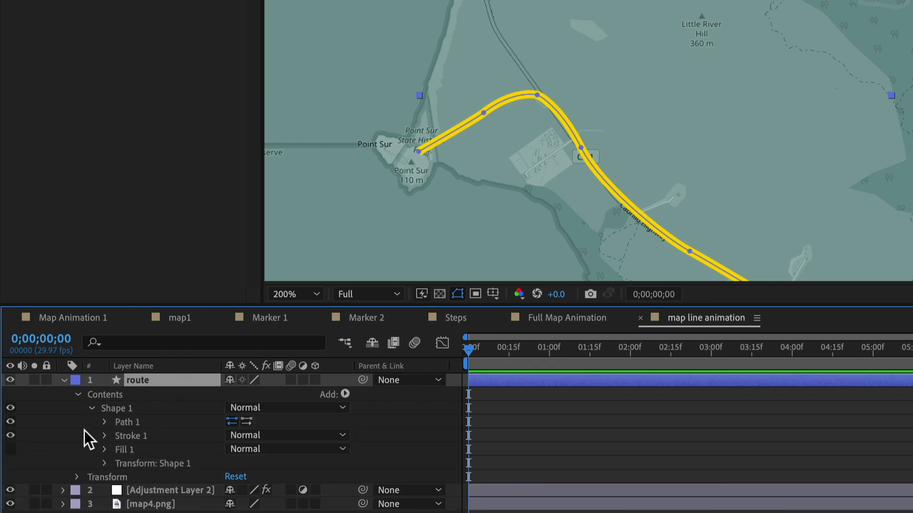
{"action": "left_click", "coordinate": [104, 436]}
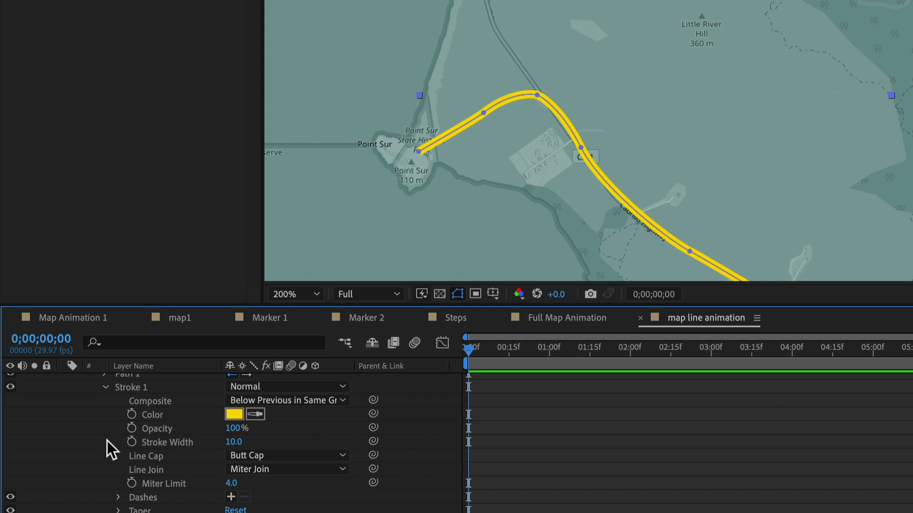
{"action": "left_click", "coordinate": [256, 457]}
{"action": "left_click", "coordinate": [546, 473]}
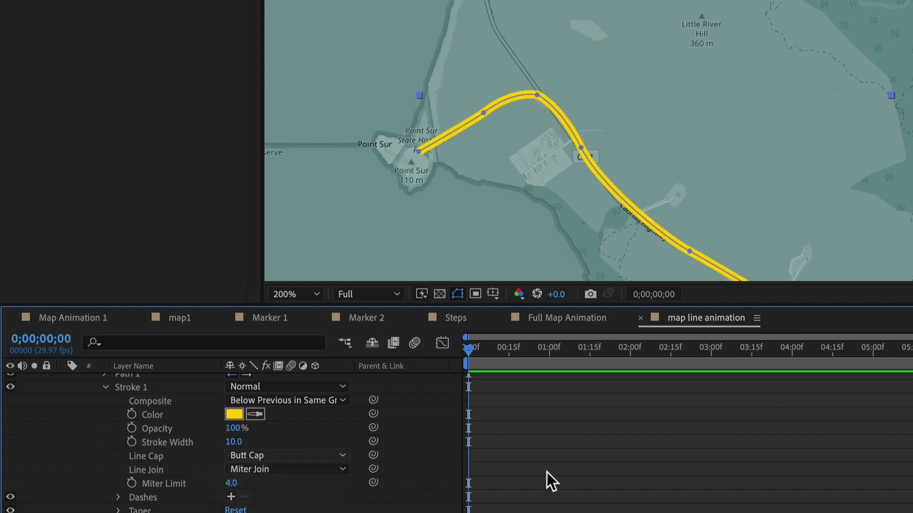
Set the route stroke's line cap to Round Cap, deselect the route and check the line's end near Big Sur.
{"action": "left_click", "coordinate": [872, 464]}
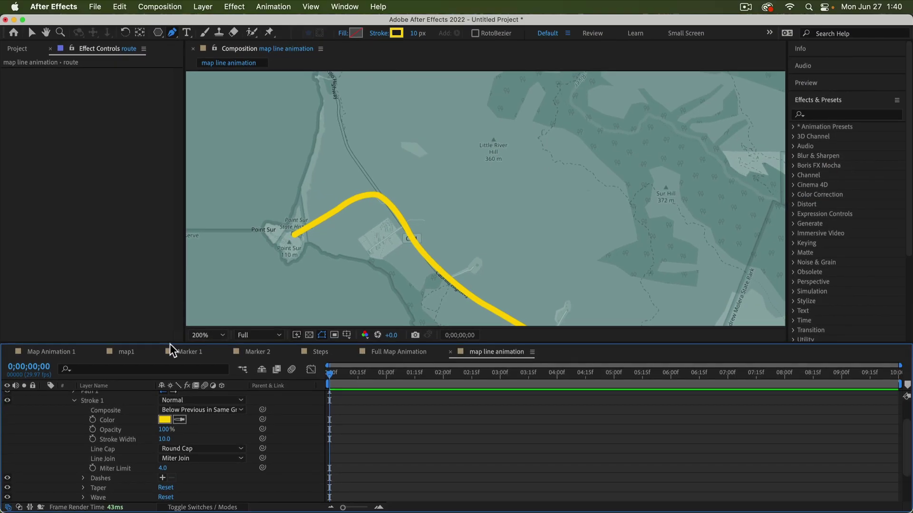
{"action": "left_click", "coordinate": [289, 297]}
{"action": "left_click", "coordinate": [317, 11]}
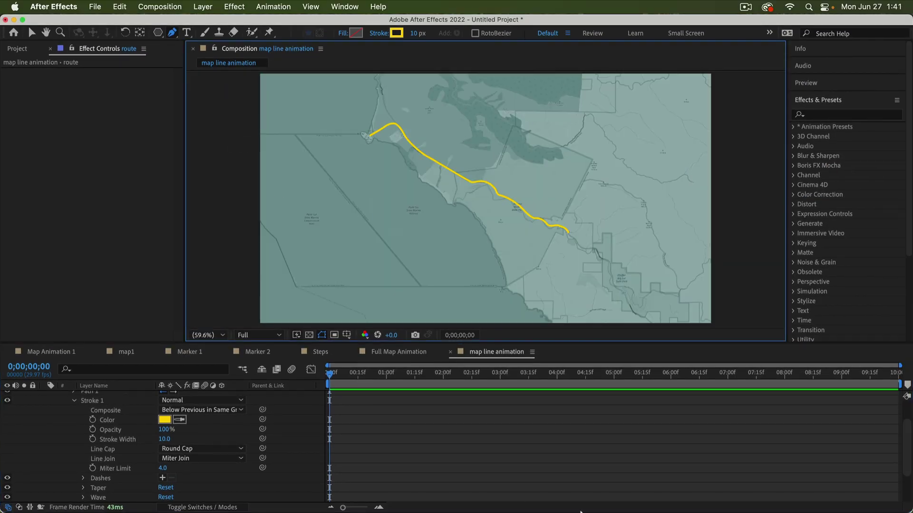
{"action": "key", "text": "z"}
{"action": "left_click", "coordinate": [618, 271]}
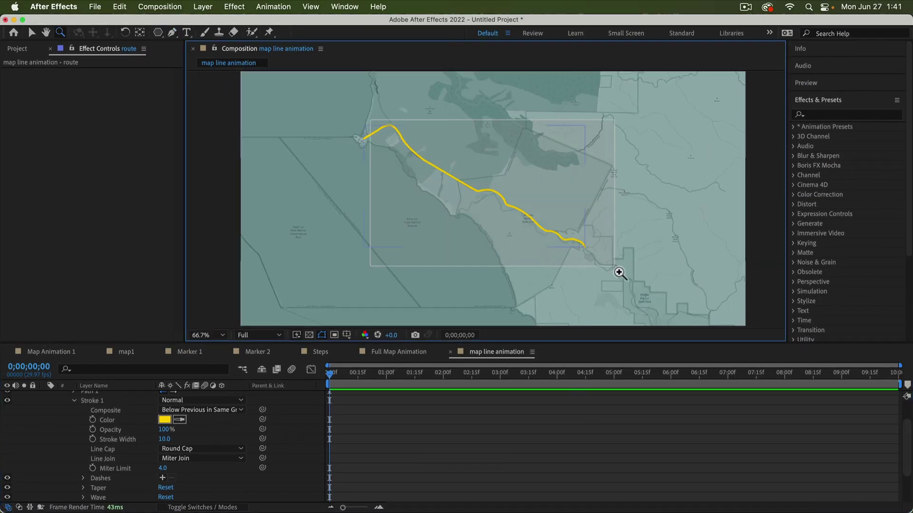
{"action": "left_click", "coordinate": [563, 253]}
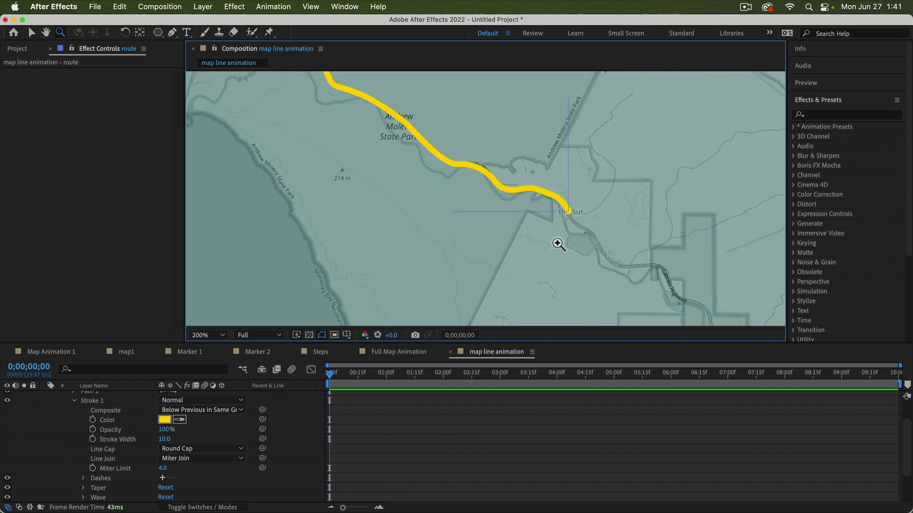
{"action": "key", "text": "space"}
{"action": "left_click_drag", "start_coordinate": [469, 183], "coordinate": [517, 218]}
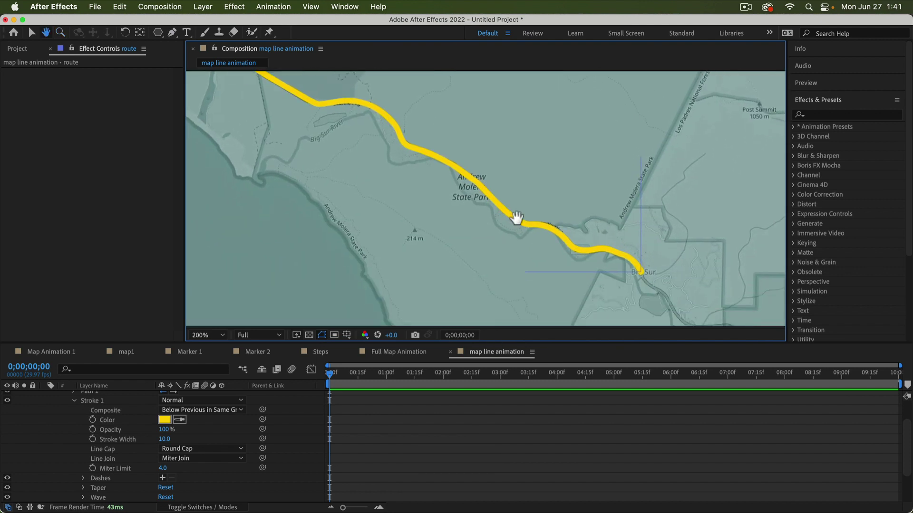
Collapse the route layer's properties and add a Drop Shadow layer style to it.
{"action": "scroll", "coordinate": [424, 453], "scroll_direction": "up", "scroll_amount": 1}
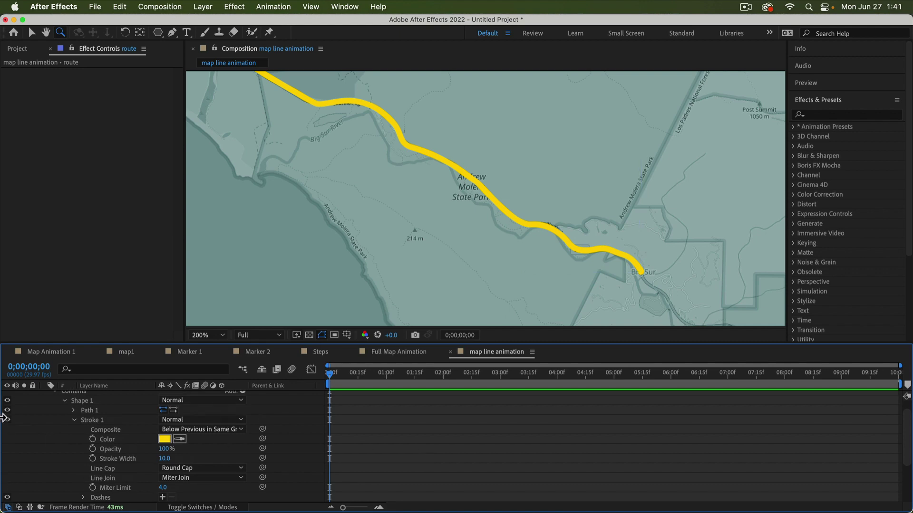
{"action": "scroll", "coordinate": [18, 427], "scroll_direction": "up", "scroll_amount": 2}
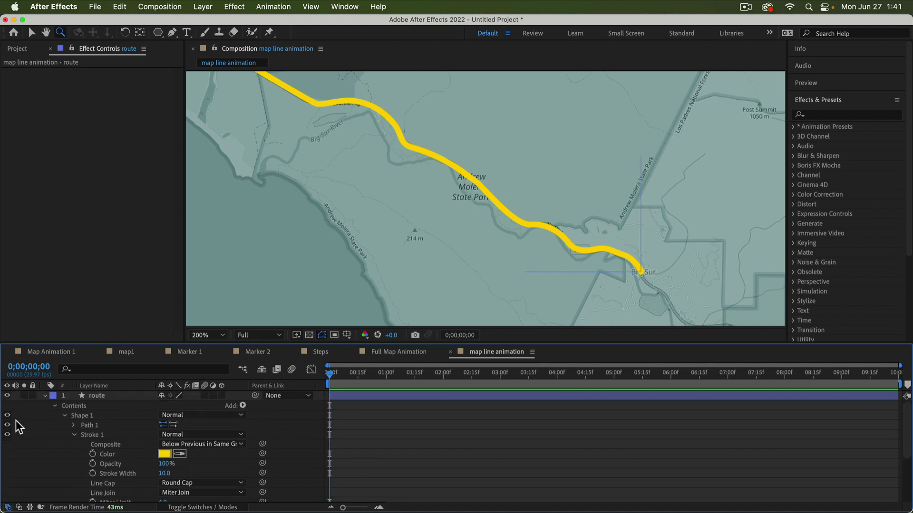
{"action": "left_click", "coordinate": [46, 396]}
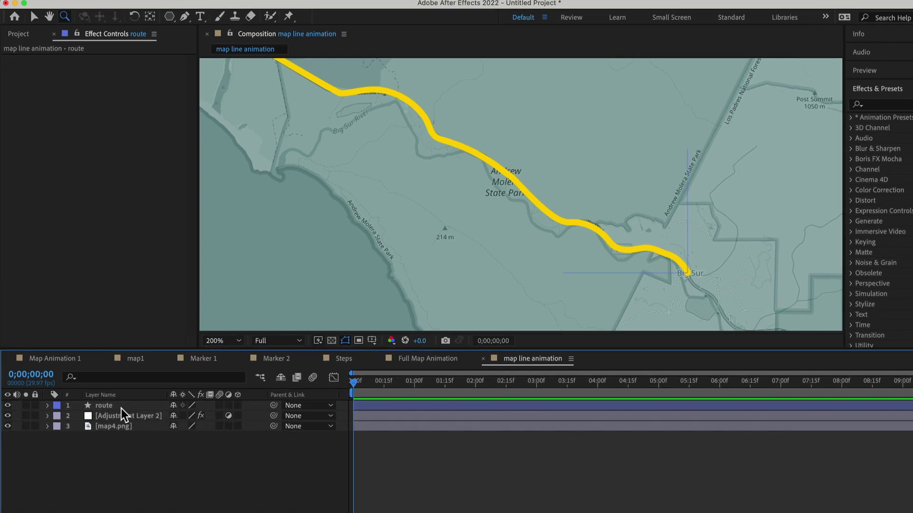
{"action": "right_click", "coordinate": [114, 396]}
{"action": "mouse_move", "coordinate": [143, 383]}
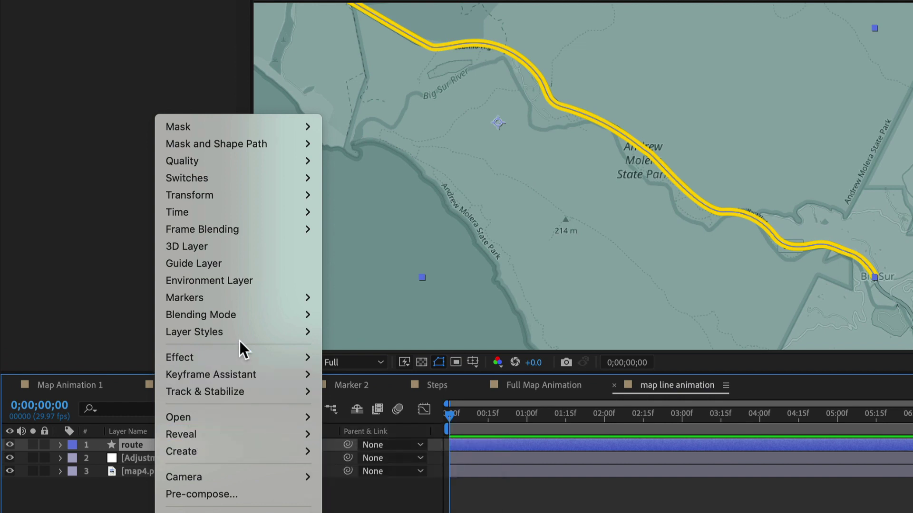
{"action": "mouse_move", "coordinate": [251, 328]}
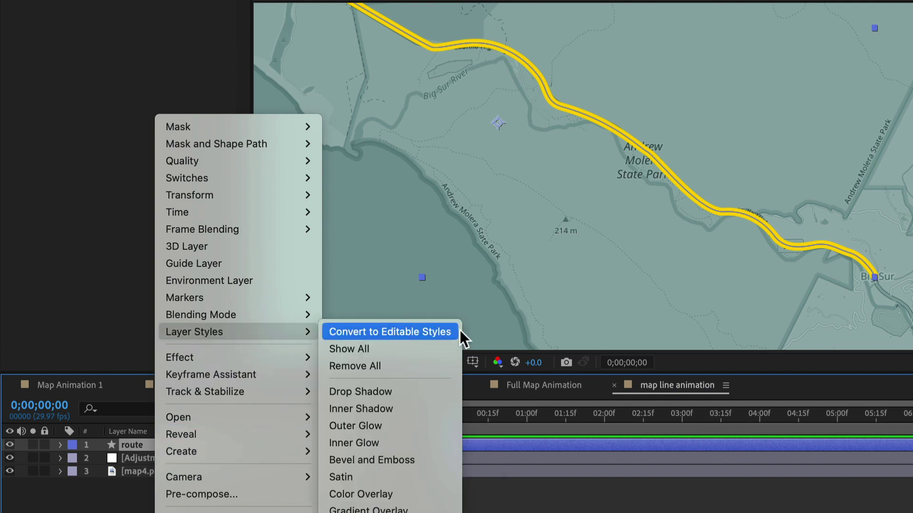
{"action": "left_click", "coordinate": [383, 391]}
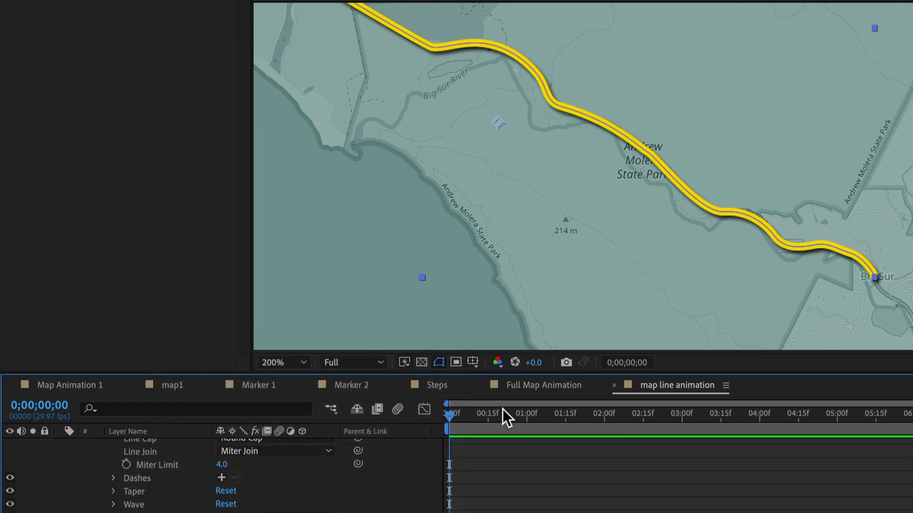
Set the route's drop shadow to 25% opacity, distance 3 and size 3, and deselect the layer.
{"action": "scroll", "coordinate": [55, 443], "scroll_direction": "down", "scroll_amount": 1}
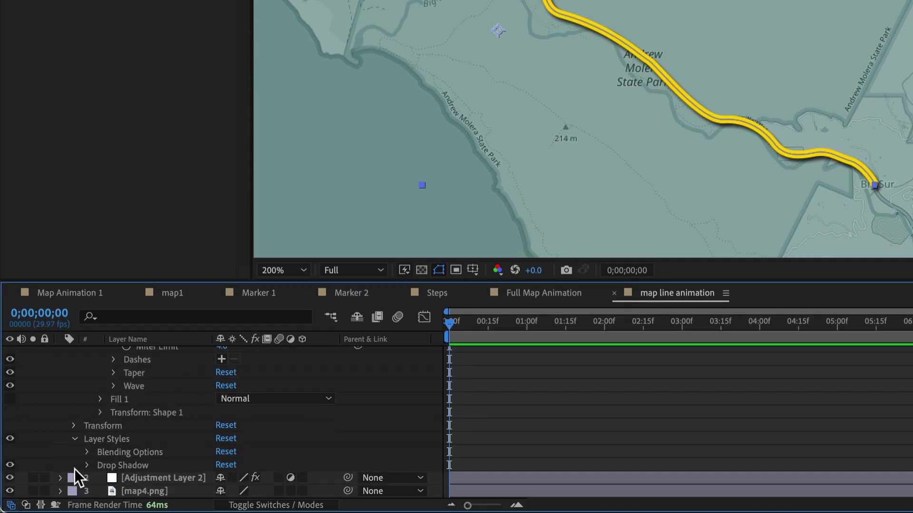
{"action": "left_click", "coordinate": [86, 465]}
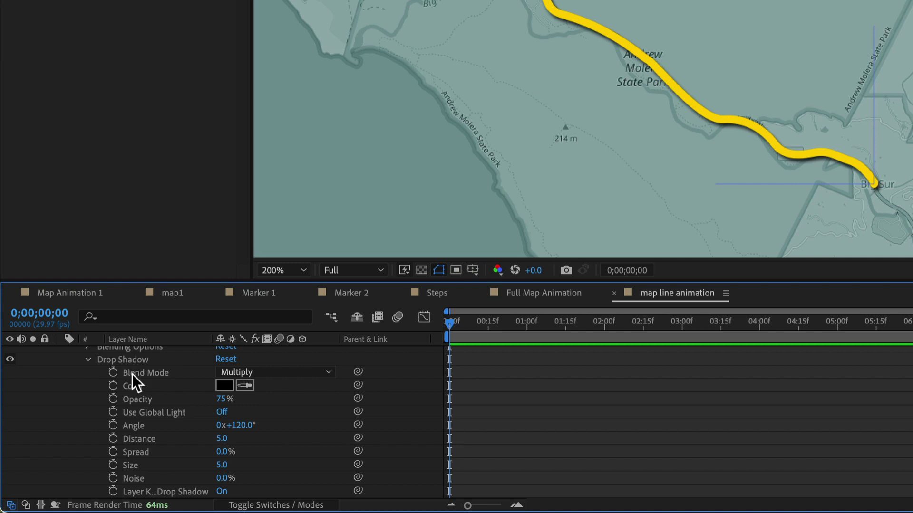
{"action": "left_click", "coordinate": [225, 400]}
{"action": "type", "text": "25"}
{"action": "key", "text": "Return"}
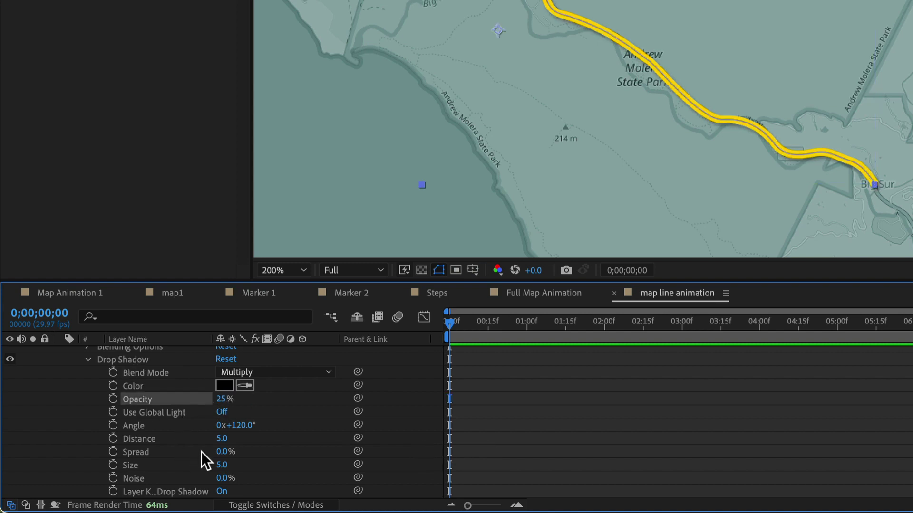
{"action": "type", "text": "3"}
{"action": "key", "text": "Tab"}
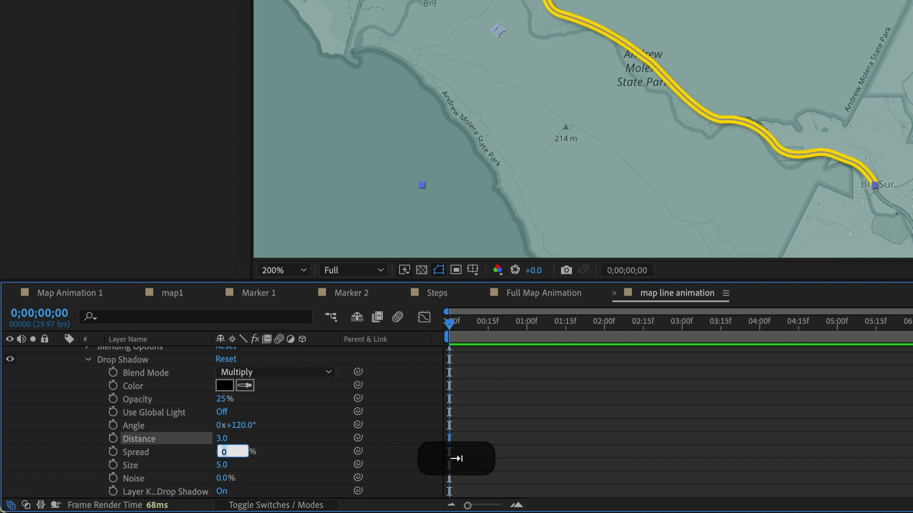
{"action": "key", "text": "Tab"}
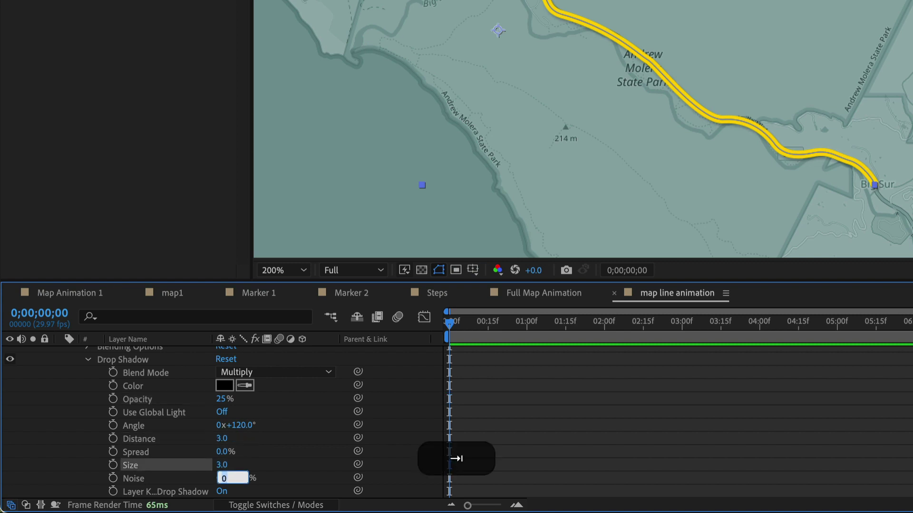
{"action": "left_click", "coordinate": [753, 435]}
Inspect the route's drop shadow up close and along the whole line from Big Sur to Point Sur.
{"action": "key", "text": "z"}
{"action": "left_click_drag", "start_coordinate": [335, 133], "coordinate": [381, 142]}
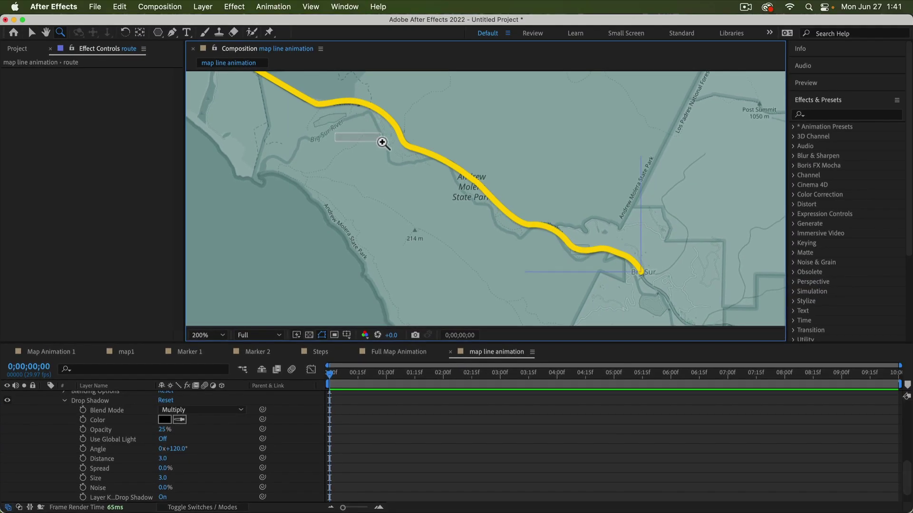
{"action": "key", "text": "z"}
{"action": "left_click", "coordinate": [469, 185], "text": "alt"}
{"action": "left_click", "coordinate": [597, 177], "text": "alt"}
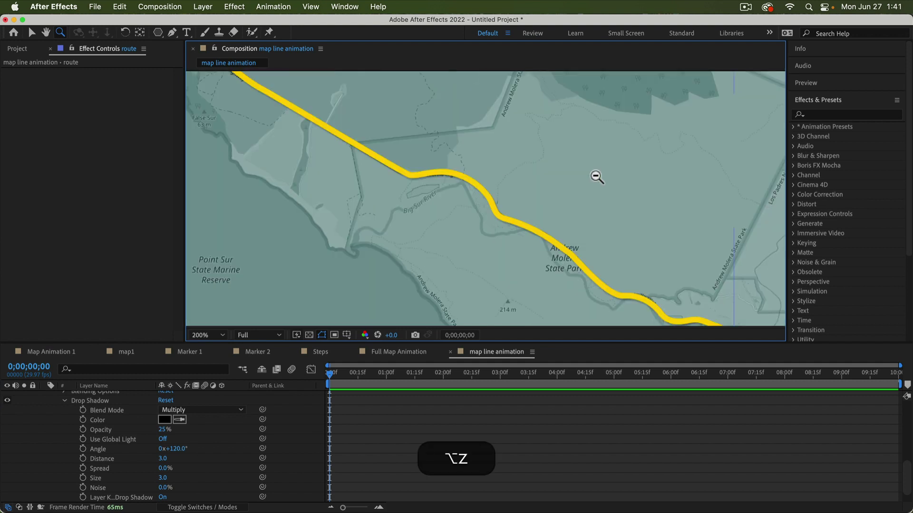
{"action": "left_click", "coordinate": [202, 177], "text": "alt"}
{"action": "key", "text": "space"}
{"action": "left_click_drag", "start_coordinate": [672, 162], "coordinate": [517, 149]}
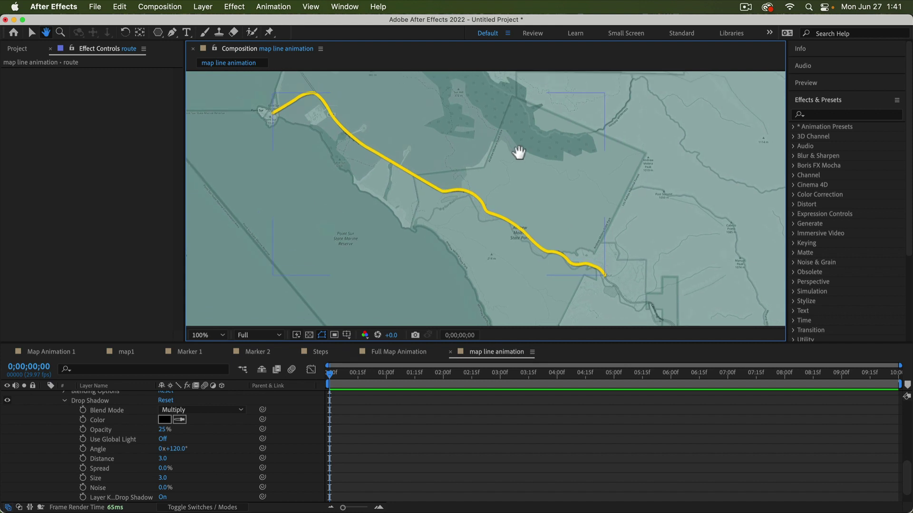
Collapse the Drop Shadow and Shape 1 properties while keeping the route layer's contents expanded.
{"action": "left_click", "coordinate": [65, 400]}
{"action": "scroll", "coordinate": [554, 438], "scroll_direction": "up", "scroll_amount": 4}
{"action": "scroll", "coordinate": [147, 447], "scroll_direction": "up", "scroll_amount": 1}
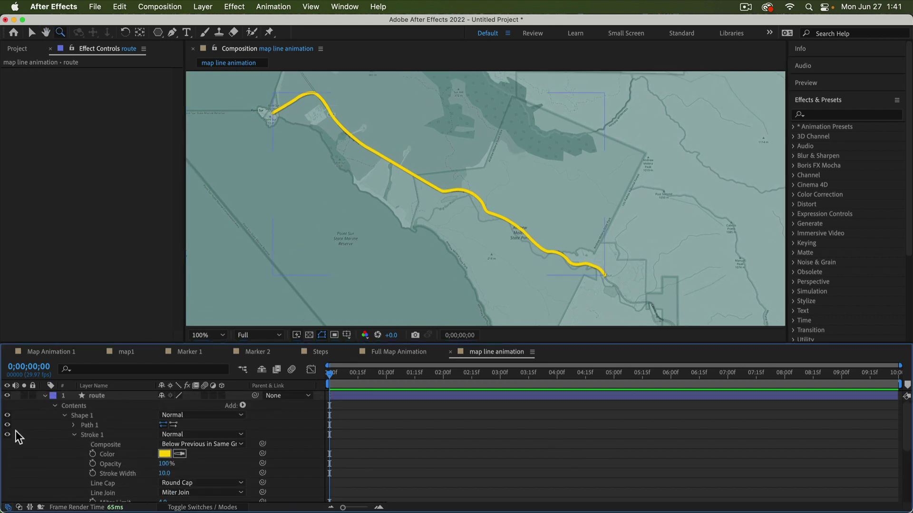
{"action": "left_click", "coordinate": [45, 396]}
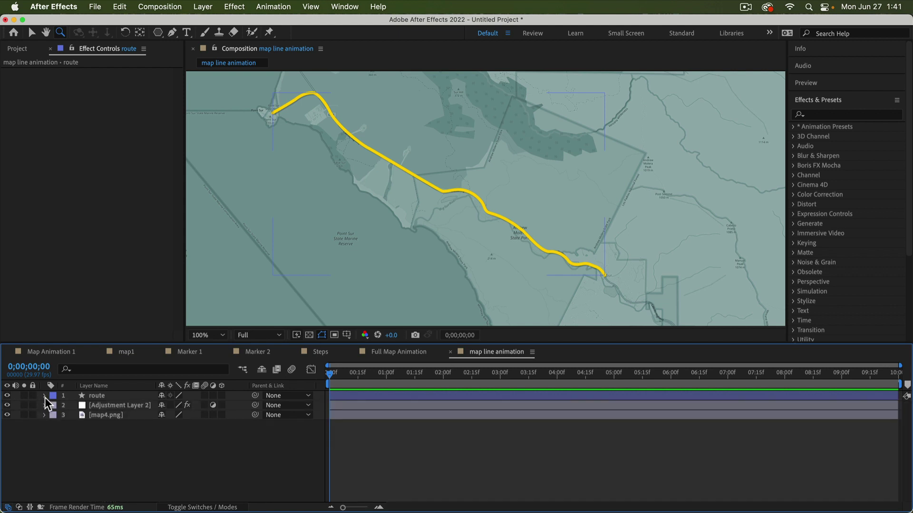
{"action": "left_click", "coordinate": [62, 399]}
{"action": "left_click", "coordinate": [45, 396]}
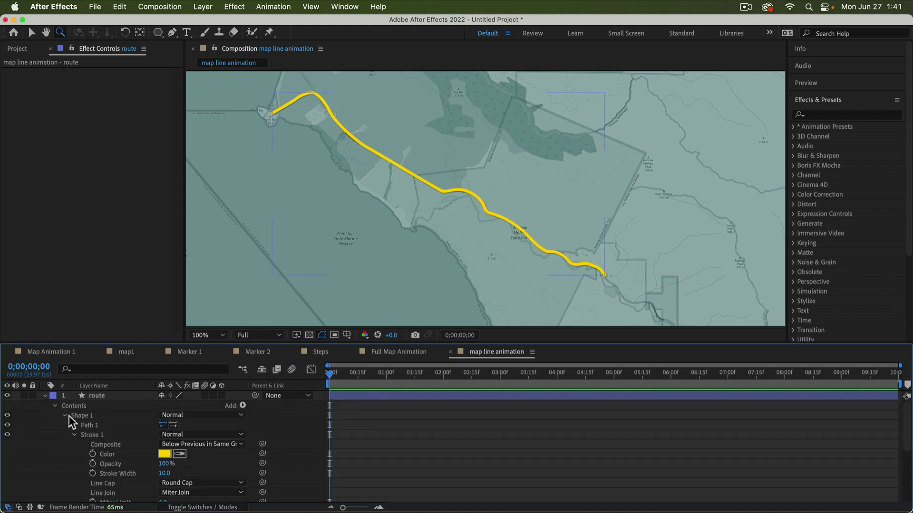
{"action": "left_click", "coordinate": [64, 415]}
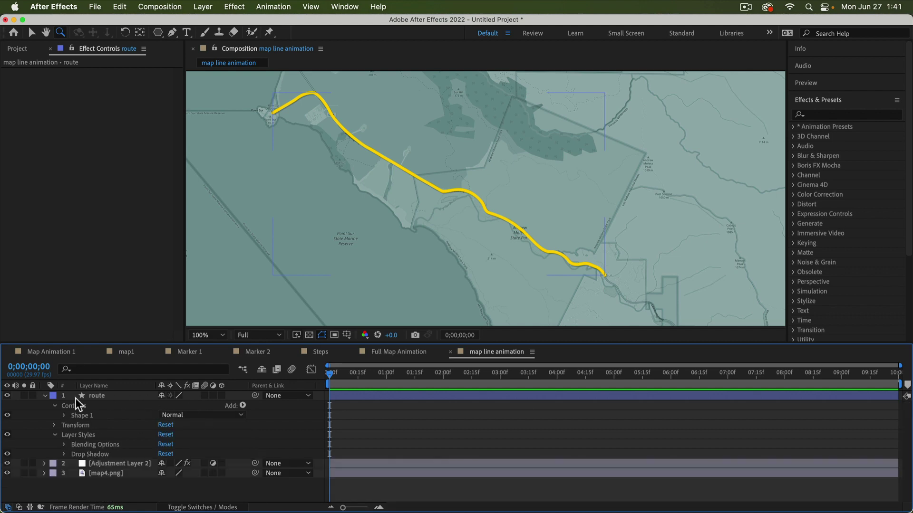
Add Trim Paths to the route layer's contents and expand its properties.
{"action": "left_click", "coordinate": [87, 405]}
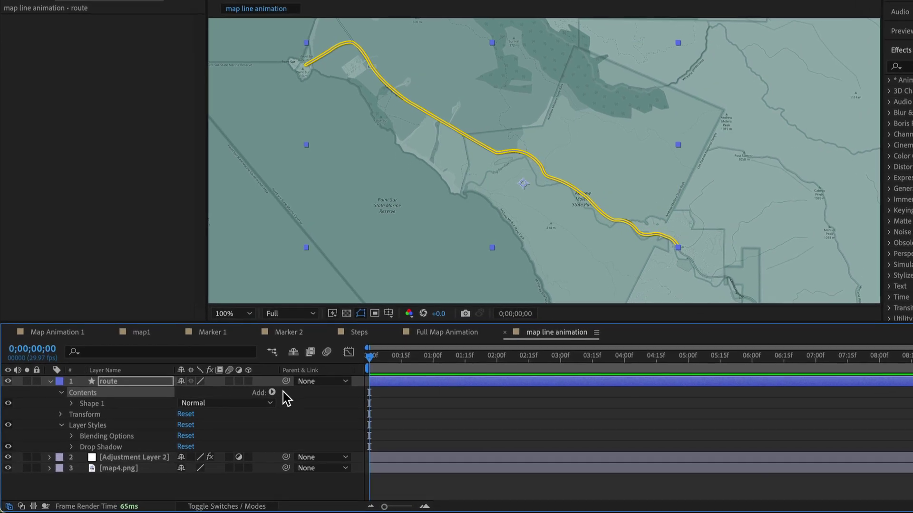
{"action": "left_click", "coordinate": [283, 388]}
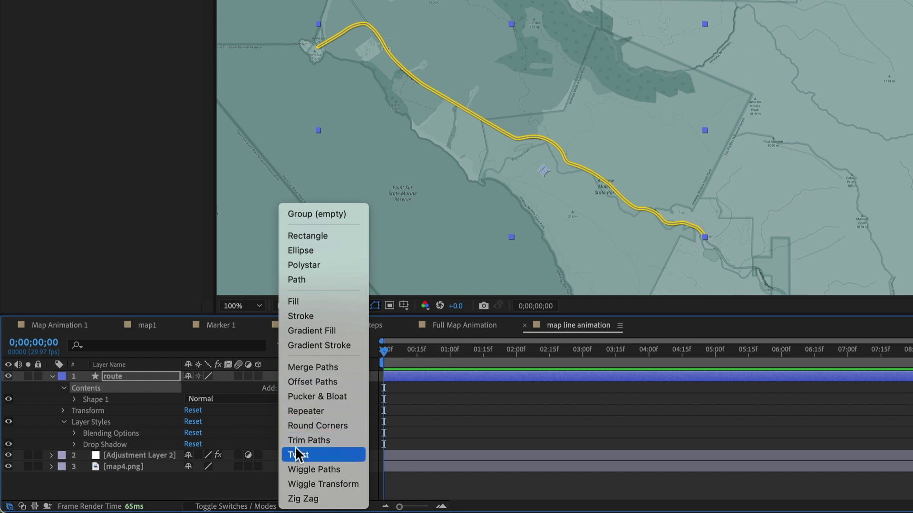
{"action": "left_click", "coordinate": [312, 440]}
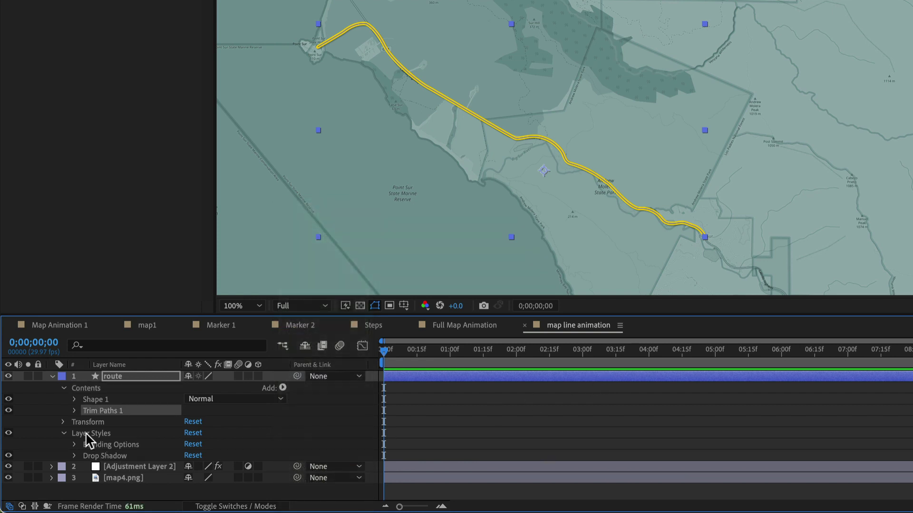
{"action": "left_click", "coordinate": [75, 410]}
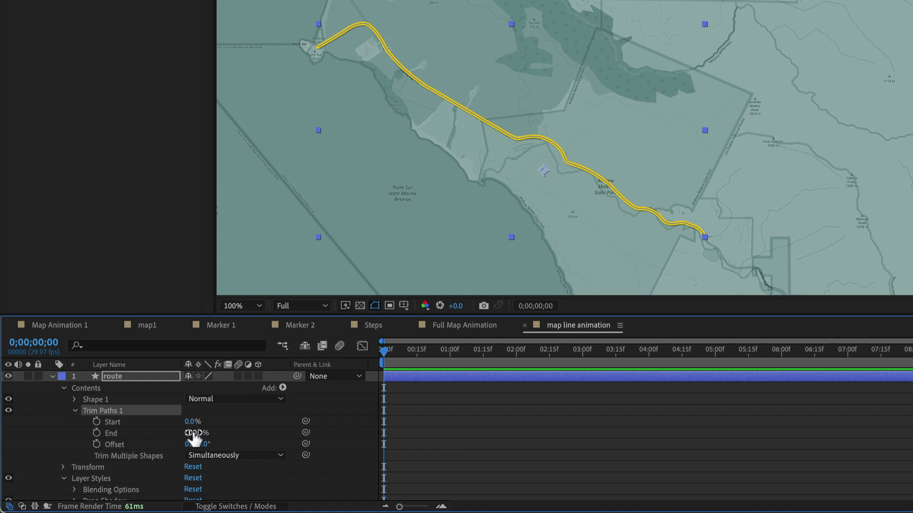
Test the Trim Paths End value by lowering it to 0% and raising it back to 100%.
{"action": "left_click_drag", "start_coordinate": [190, 434], "coordinate": [134, 451]}
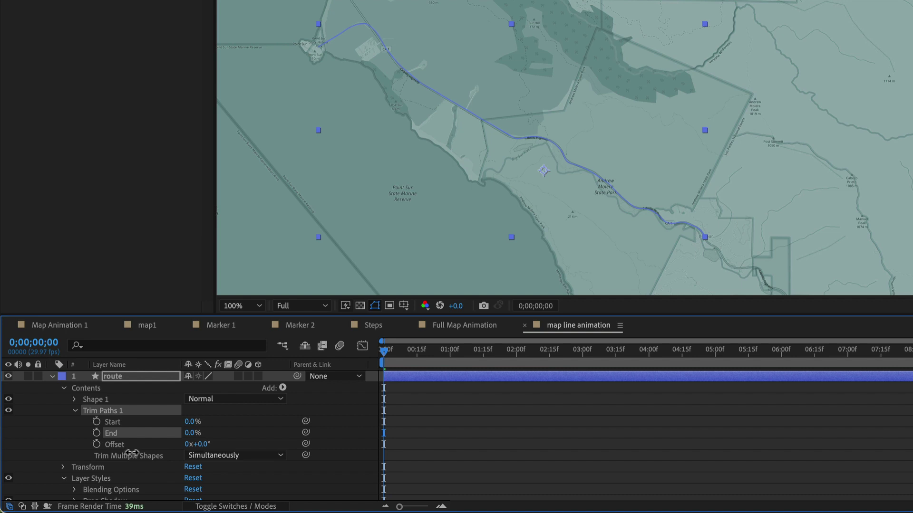
{"action": "left_click", "coordinate": [583, 426]}
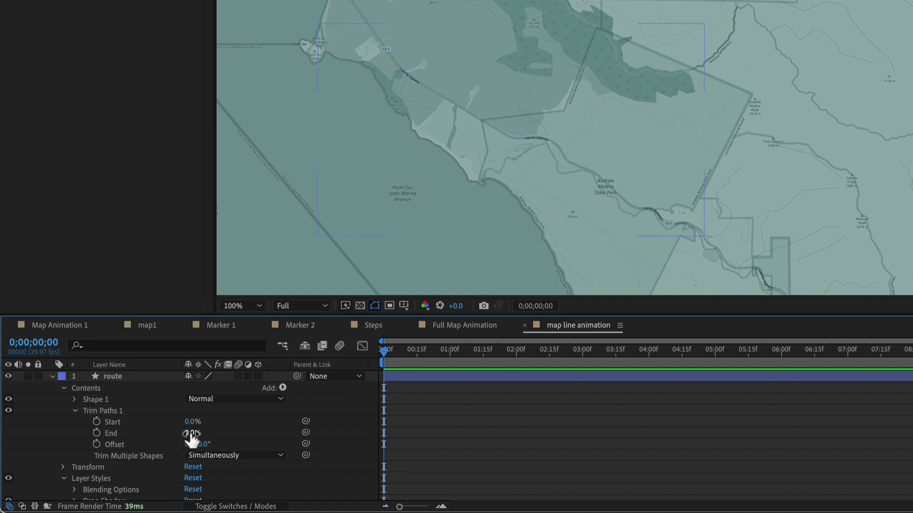
{"action": "left_click_drag", "start_coordinate": [192, 434], "coordinate": [327, 442]}
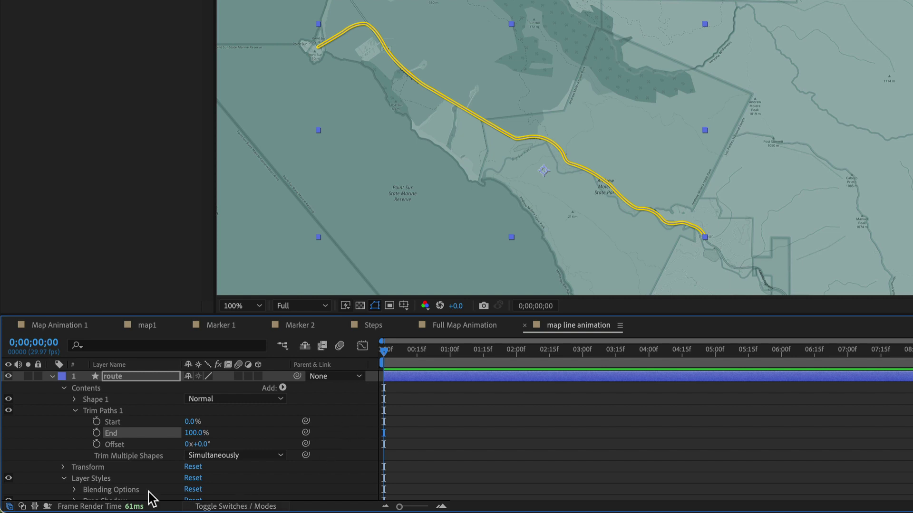
Set the Trim Paths End to 0% and create its first keyframe at 0;00;00;15.
{"action": "left_click", "coordinate": [202, 434]}
{"action": "type", "text": "0"}
{"action": "key", "text": "Return"}
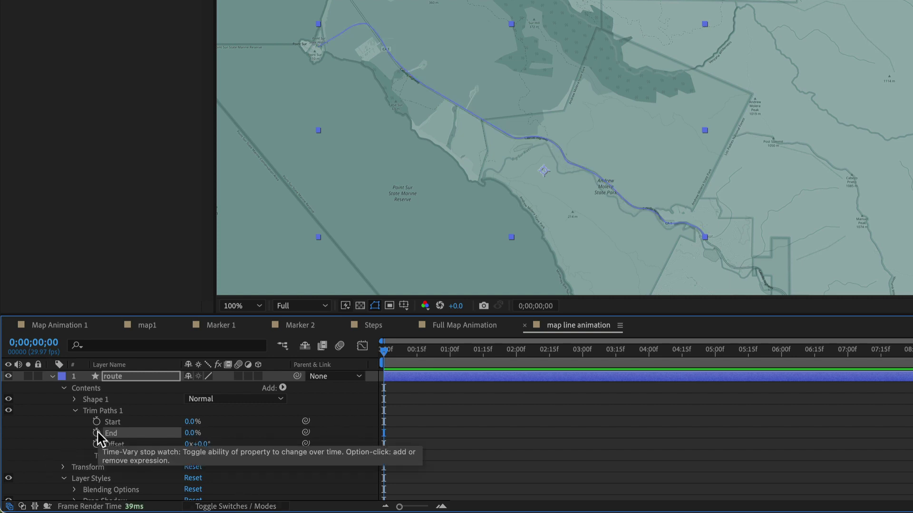
{"action": "left_click", "coordinate": [417, 352]}
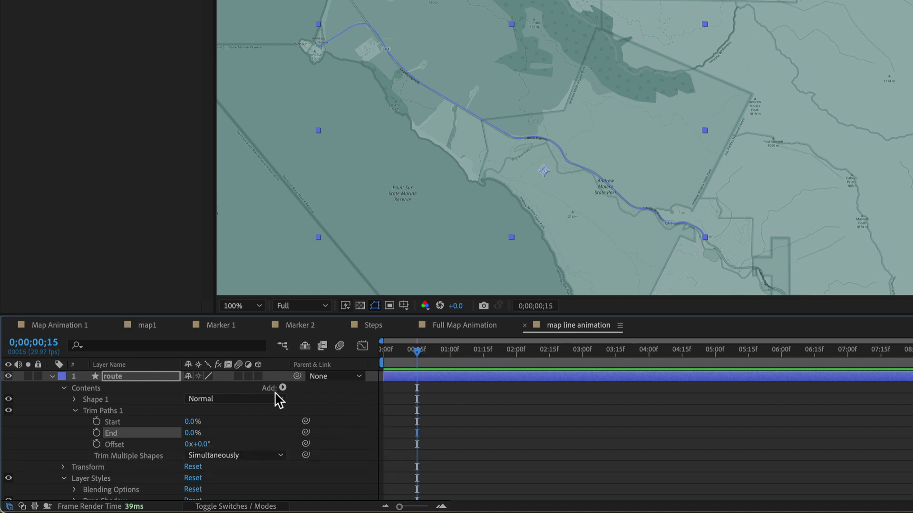
{"action": "left_click", "coordinate": [96, 433]}
Keyframe the Trim Paths End at 100% at 0;00;05;16 and play the route animation from the start.
{"action": "left_click_drag", "start_coordinate": [423, 359], "coordinate": [750, 373]}
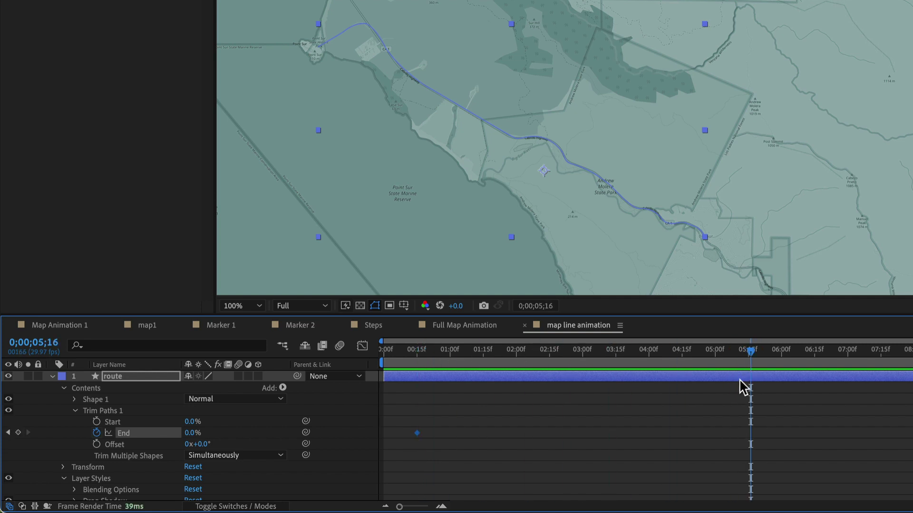
{"action": "left_click_drag", "start_coordinate": [190, 433], "coordinate": [304, 433]}
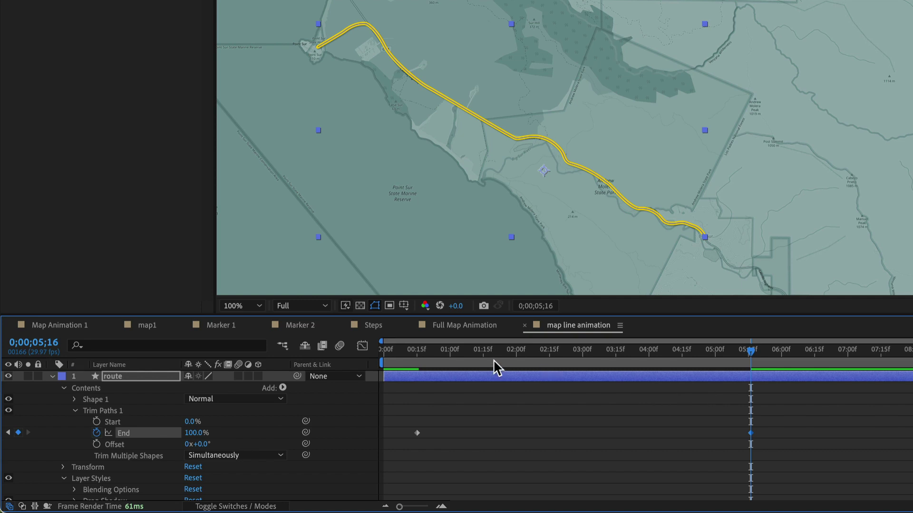
{"action": "key", "text": "Home"}
{"action": "key", "text": "space"}
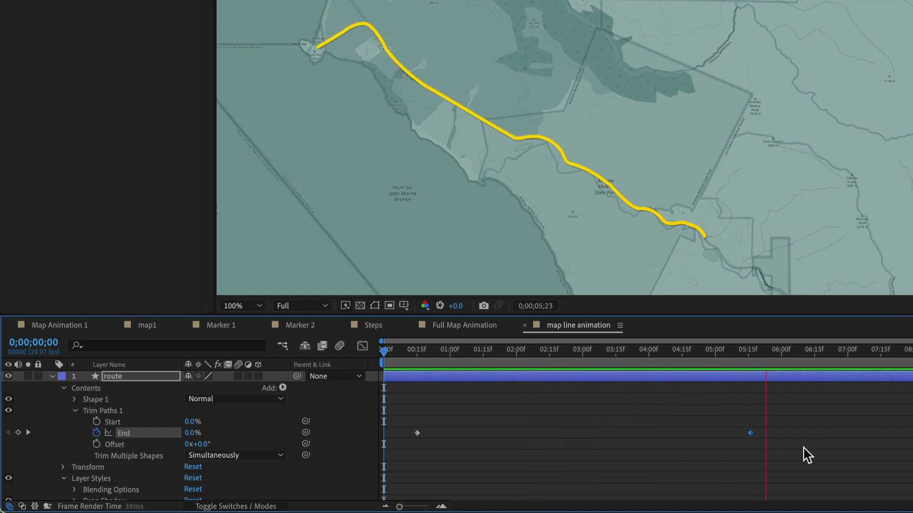
Apply Easy Ease to both Trim Paths End keyframes and preview the route animation from 0;00;00;14.
{"action": "key", "text": "space"}
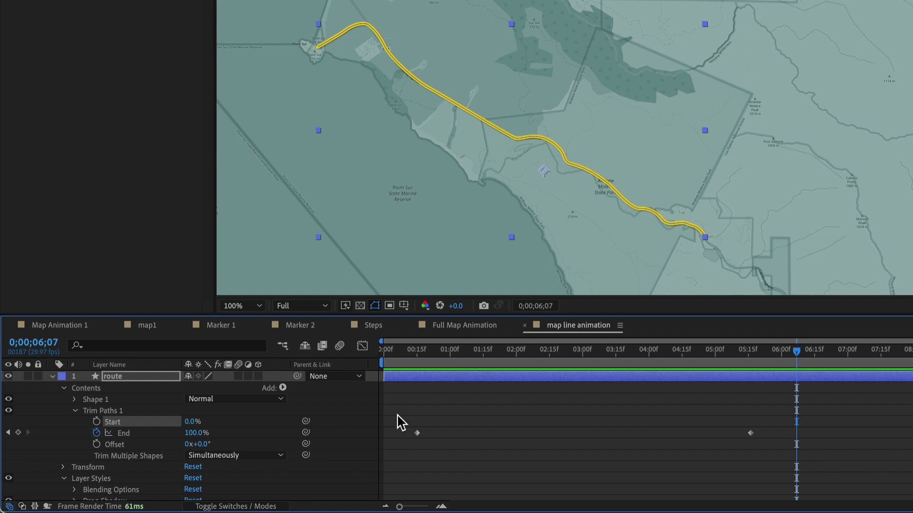
{"action": "left_click_drag", "start_coordinate": [399, 423], "coordinate": [761, 457]}
{"action": "right_click", "coordinate": [750, 433]}
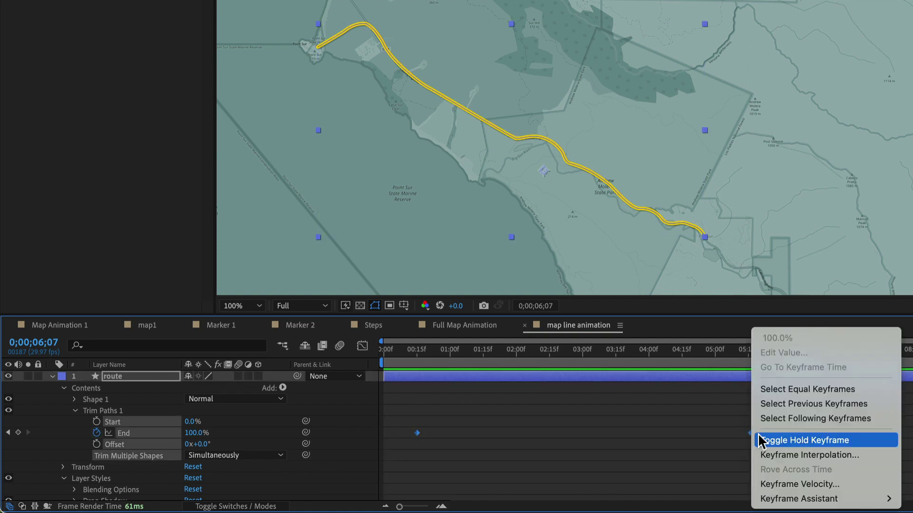
{"action": "mouse_move", "coordinate": [777, 496]}
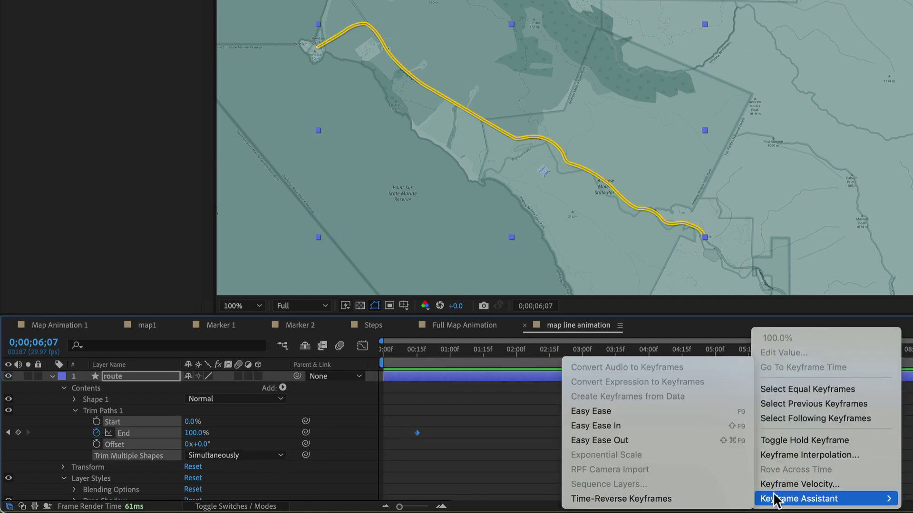
{"action": "left_click", "coordinate": [682, 407]}
{"action": "left_click", "coordinate": [414, 350]}
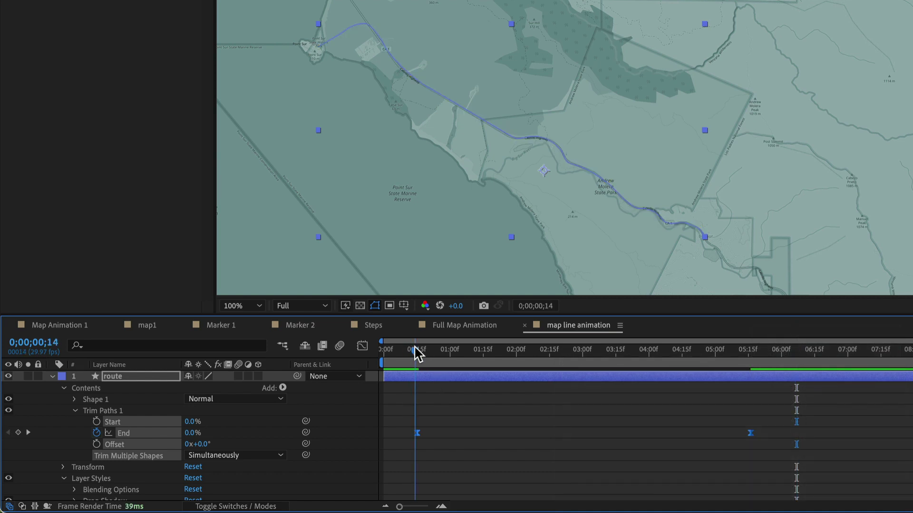
{"action": "key", "text": "space"}
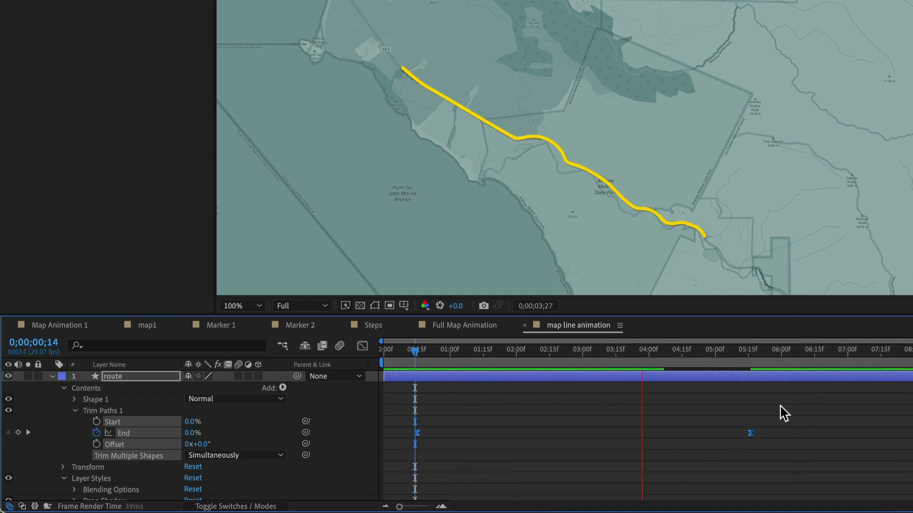
{"action": "key", "text": "space"}
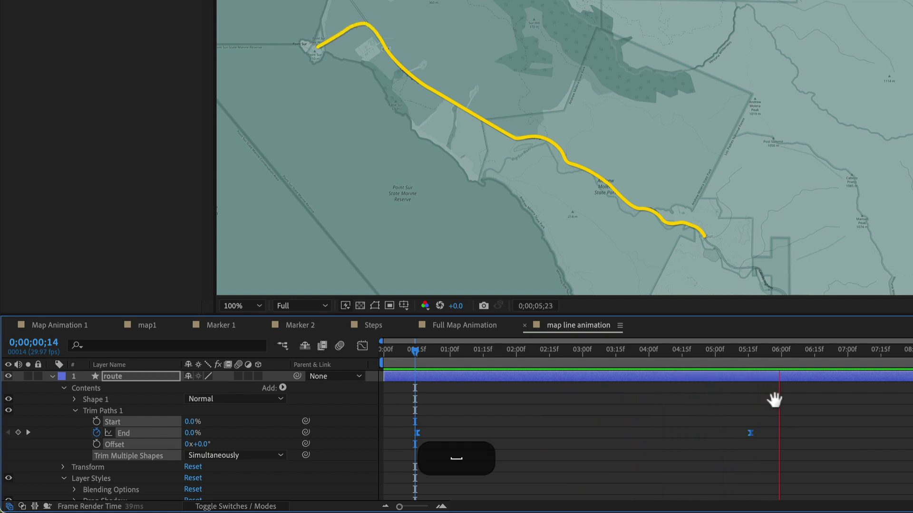
Select both Trim Paths End keyframes and display them in the Graph Editor with Edit Speed Graph as the graph type.
{"action": "left_click", "coordinate": [591, 351]}
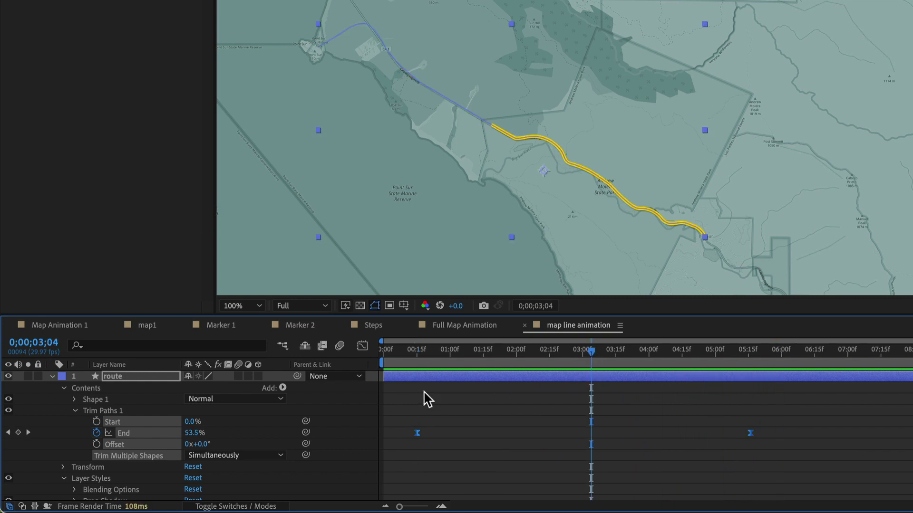
{"action": "left_click", "coordinate": [363, 347]}
{"action": "left_click", "coordinate": [363, 347]}
{"action": "left_click_drag", "start_coordinate": [389, 411], "coordinate": [761, 449]}
{"action": "left_click", "coordinate": [362, 346]}
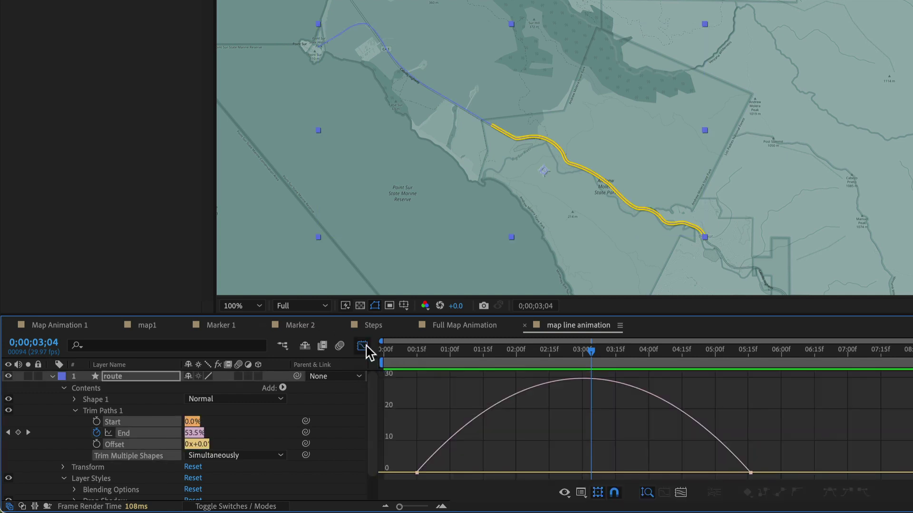
{"action": "left_click", "coordinate": [582, 493]}
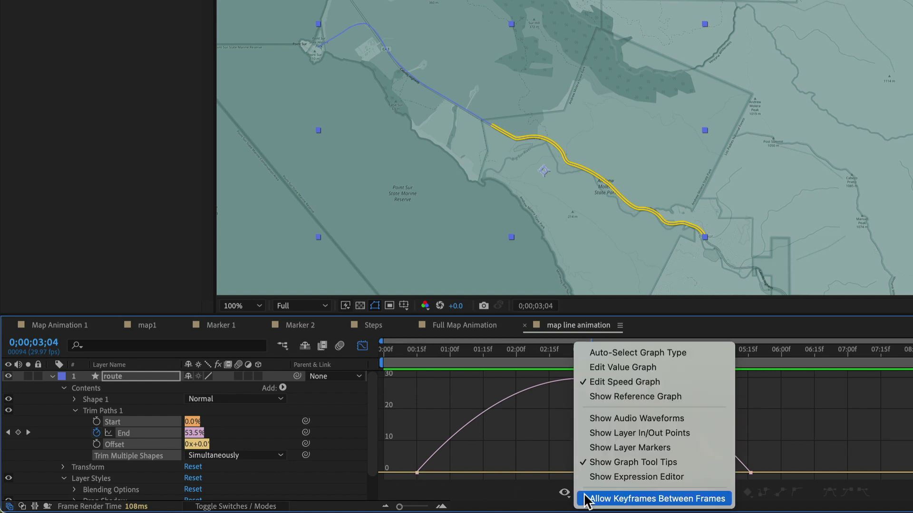
{"action": "left_click", "coordinate": [641, 381]}
{"action": "key", "text": "z"}
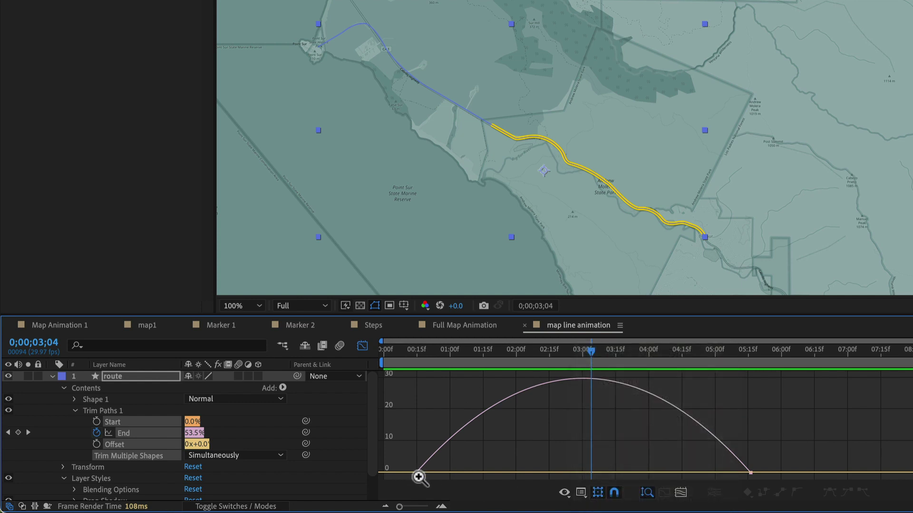
{"action": "left_click", "coordinate": [418, 473]}
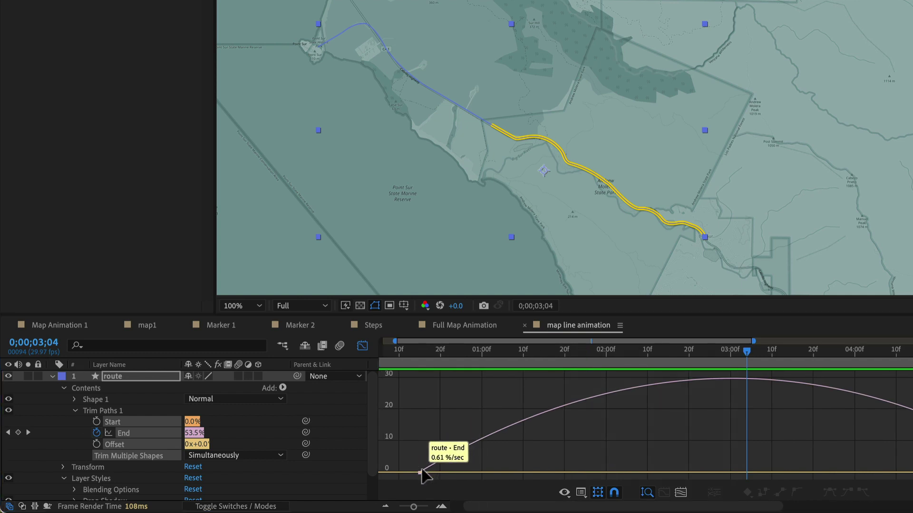
Lengthen the first End keyframe's outgoing ease and the last keyframe's incoming ease on the speed graph, and preview from the start.
{"action": "left_click", "coordinate": [421, 473]}
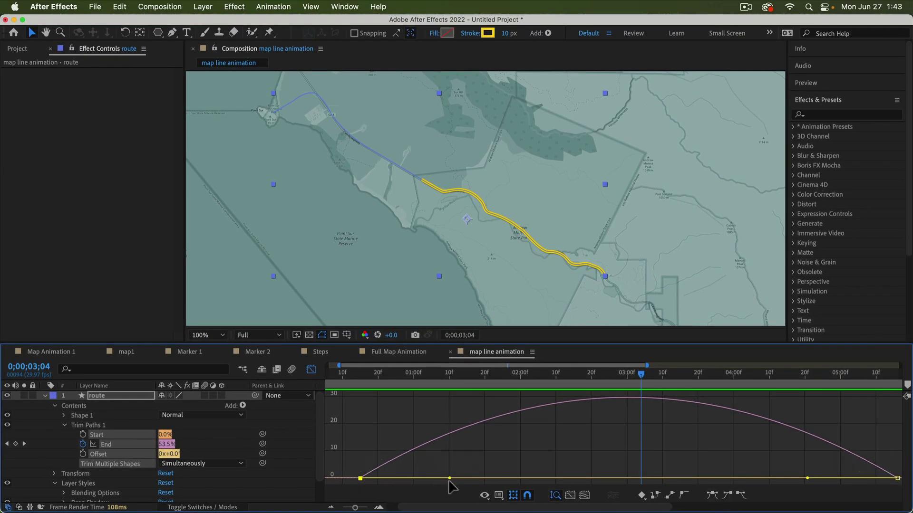
{"action": "left_click_drag", "start_coordinate": [450, 478], "coordinate": [518, 479]}
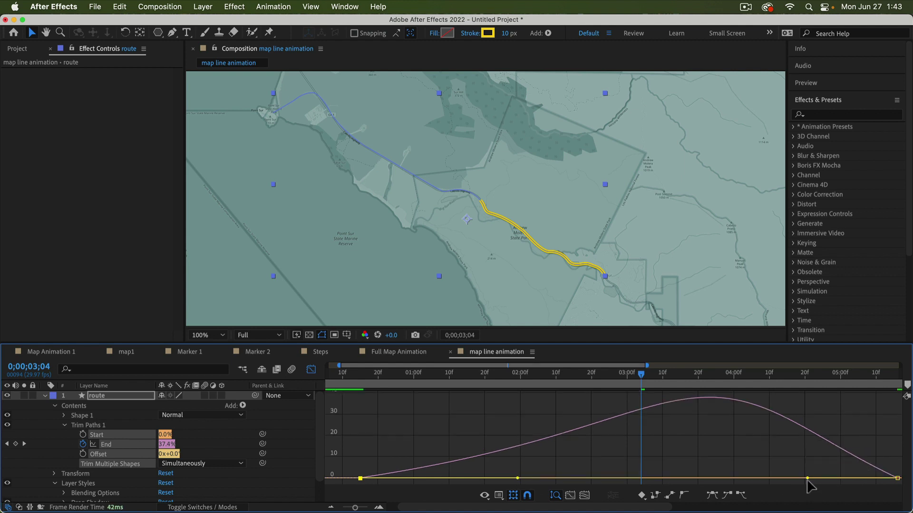
{"action": "left_click_drag", "start_coordinate": [808, 485], "coordinate": [756, 473]}
{"action": "left_click_drag", "start_coordinate": [332, 372], "coordinate": [326, 371]}
{"action": "key", "text": "space"}
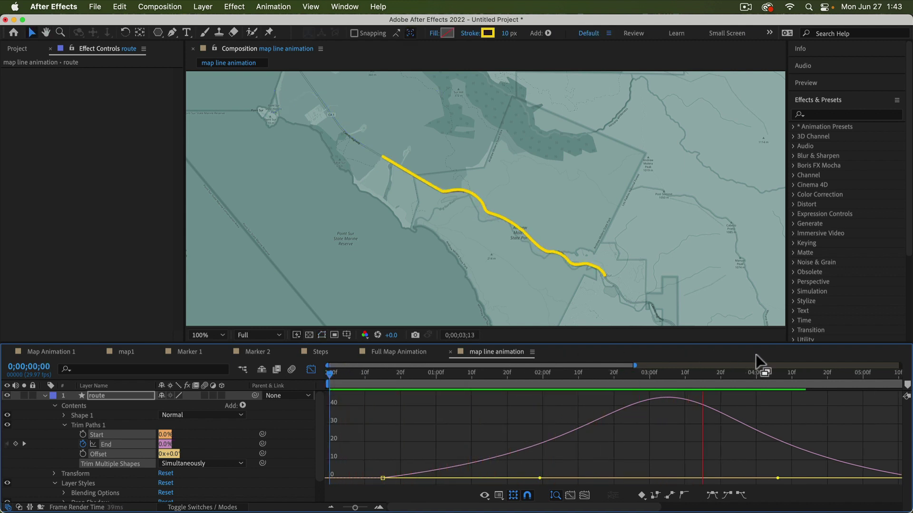
{"action": "key", "text": "space"}
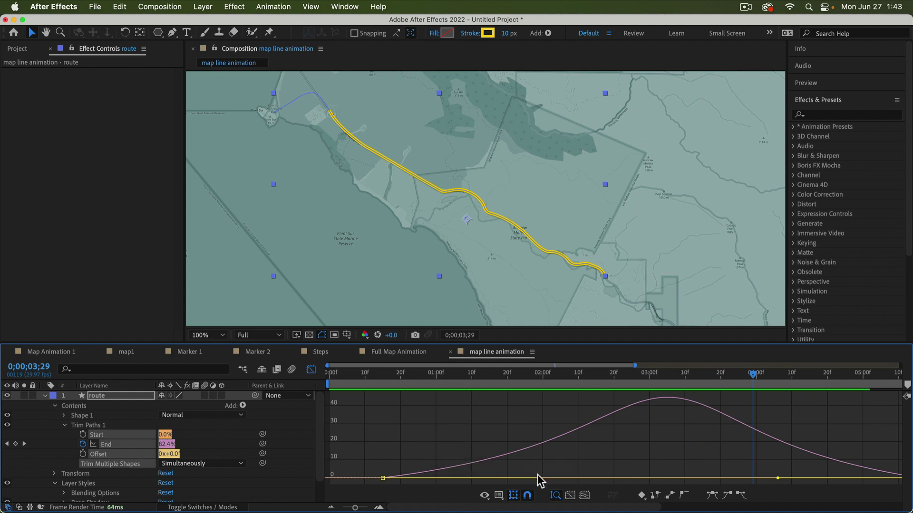
Shorten the first End keyframe's outgoing ease handle on the speed graph and replay the route animation from the start.
{"action": "left_click_drag", "start_coordinate": [539, 478], "coordinate": [501, 479]}
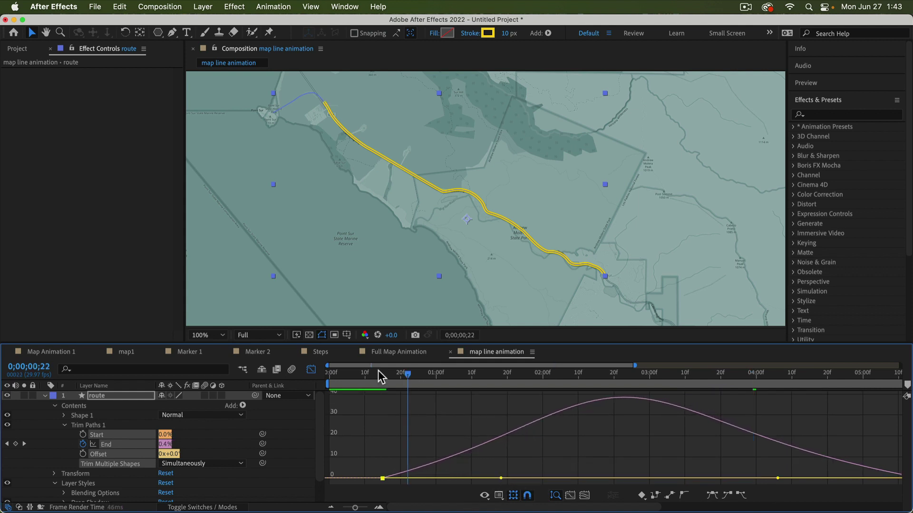
{"action": "key", "text": "space"}
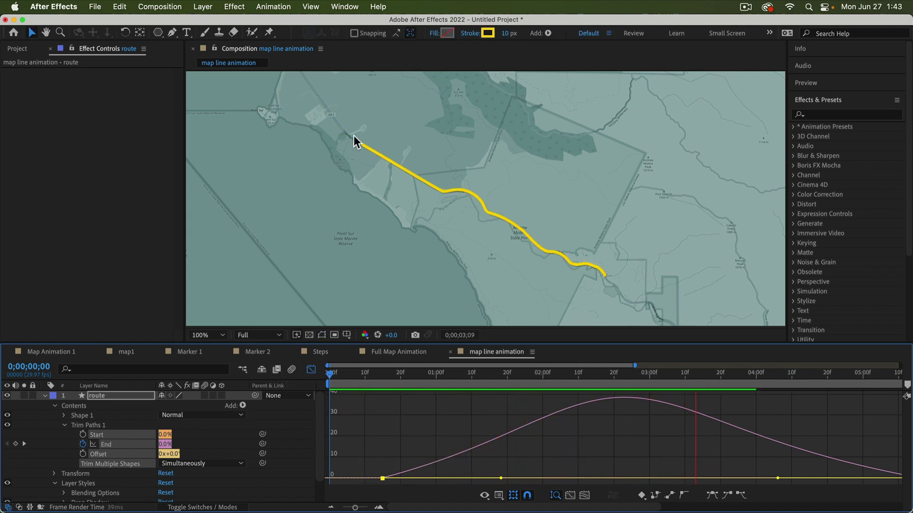
{"action": "left_click", "coordinate": [334, 114]}
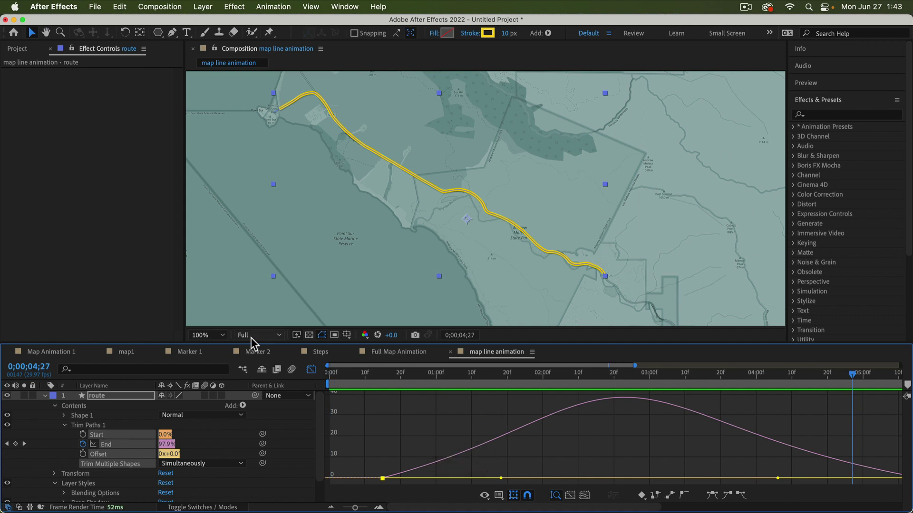
Close the Graph Editor, collapse the route layer and play the finished route animation from the start.
{"action": "left_click", "coordinate": [311, 373]}
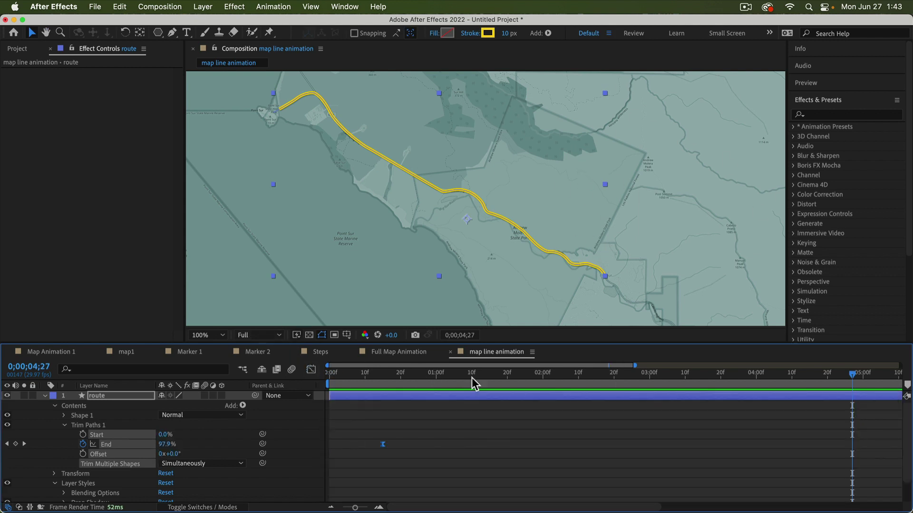
{"action": "left_click", "coordinate": [40, 399]}
{"action": "left_click", "coordinate": [44, 396]}
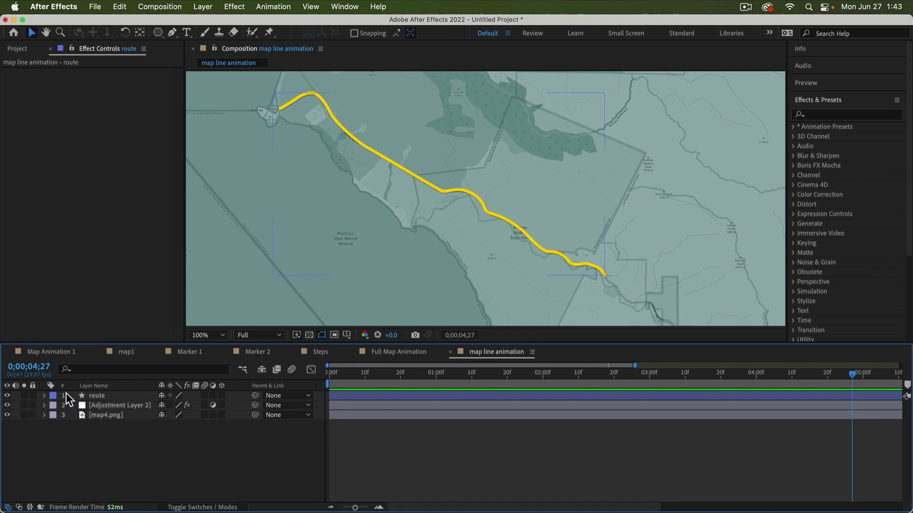
{"action": "left_click", "coordinate": [386, 373]}
{"action": "key", "text": "Home"}
{"action": "key", "text": "space"}
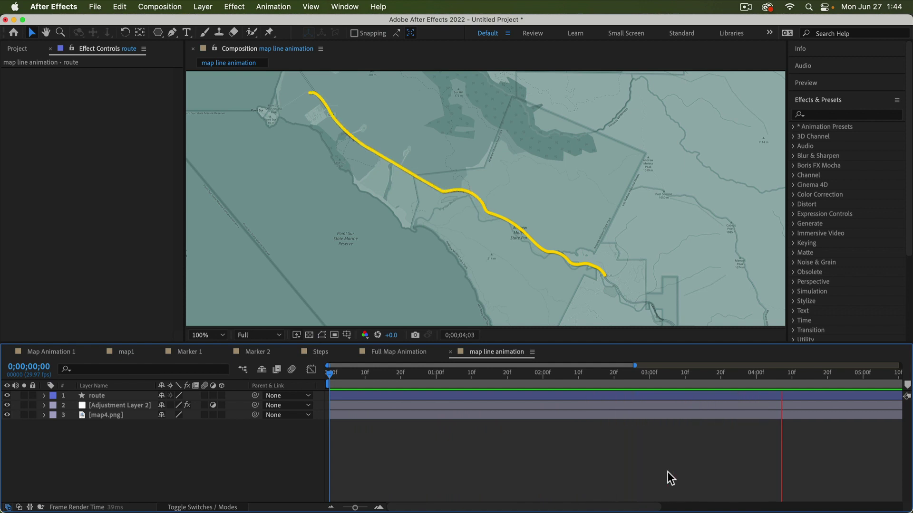
{"action": "key", "text": "space"}
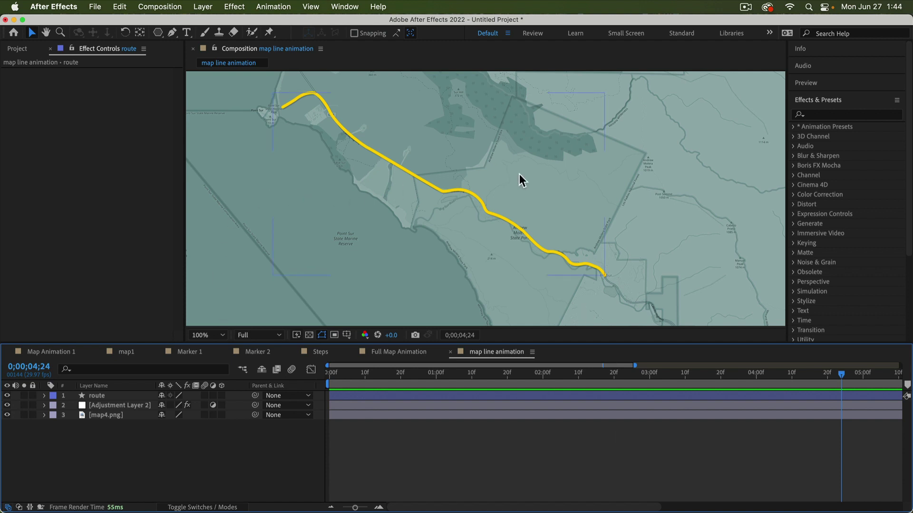
Create a new composition named Marker1 with a width of 1000 px and a height of 500 px.
{"action": "key", "text": "super+shift+a"}
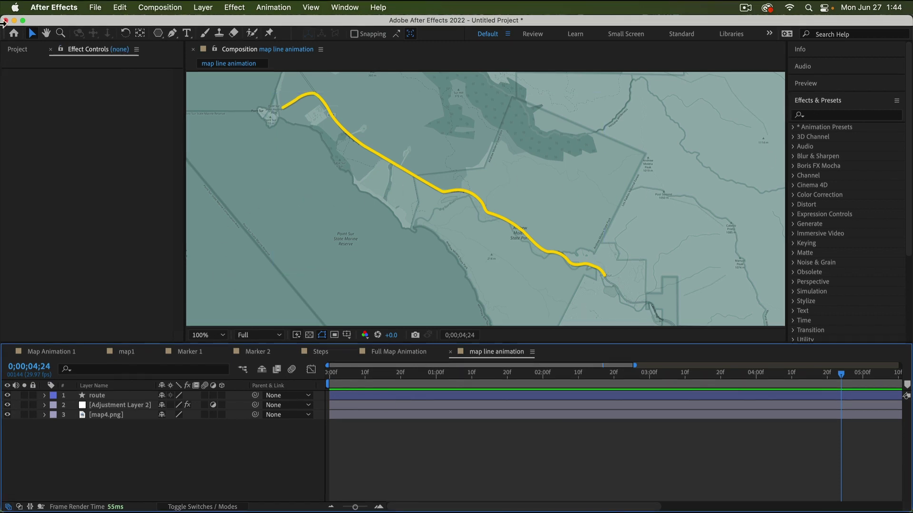
{"action": "left_click", "coordinate": [21, 50]}
{"action": "left_click", "coordinate": [42, 220]}
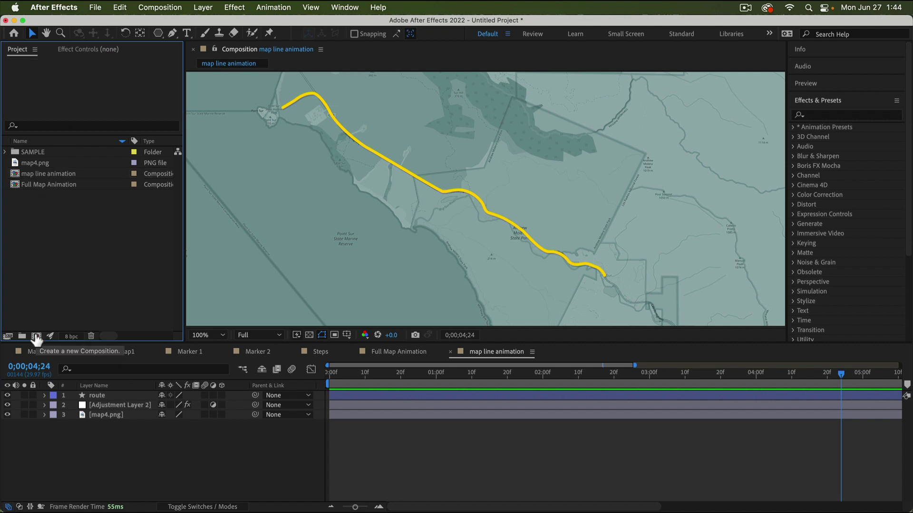
{"action": "left_click", "coordinate": [36, 337]}
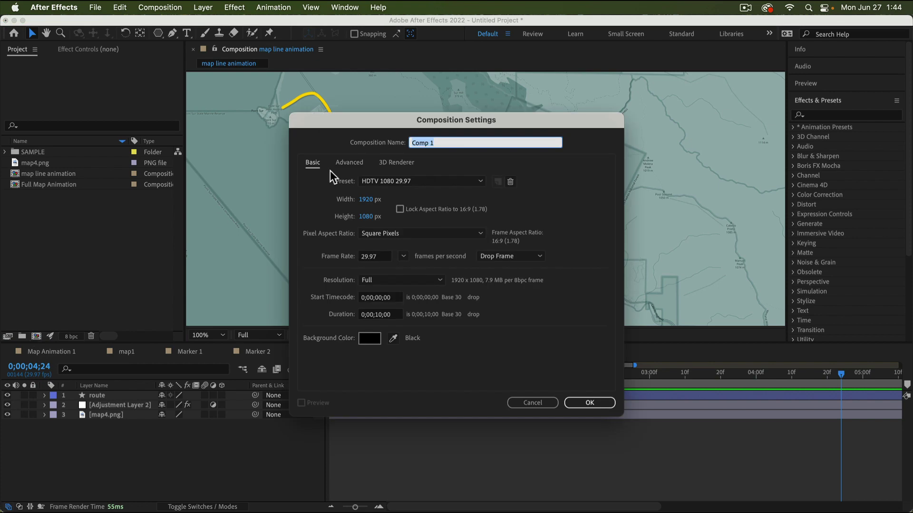
{"action": "type", "text": "Marker1"}
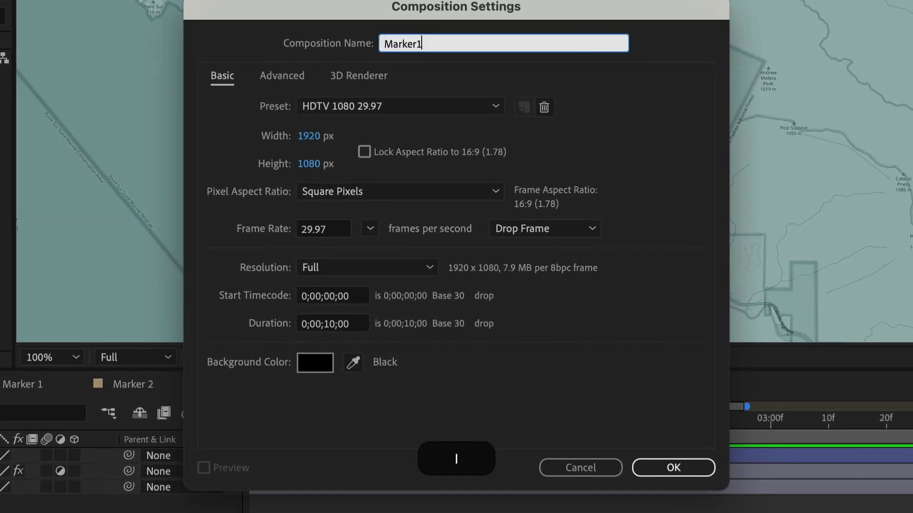
{"action": "left_click", "coordinate": [306, 141]}
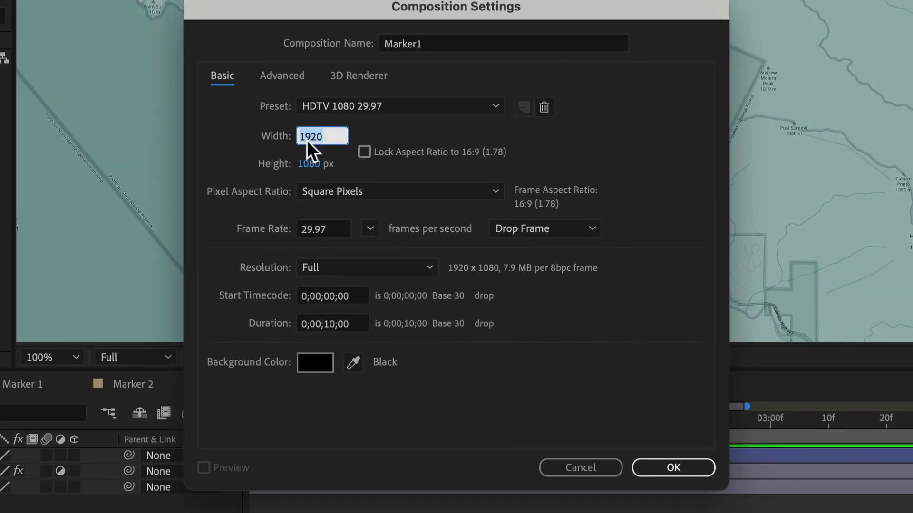
{"action": "type", "text": "1000"}
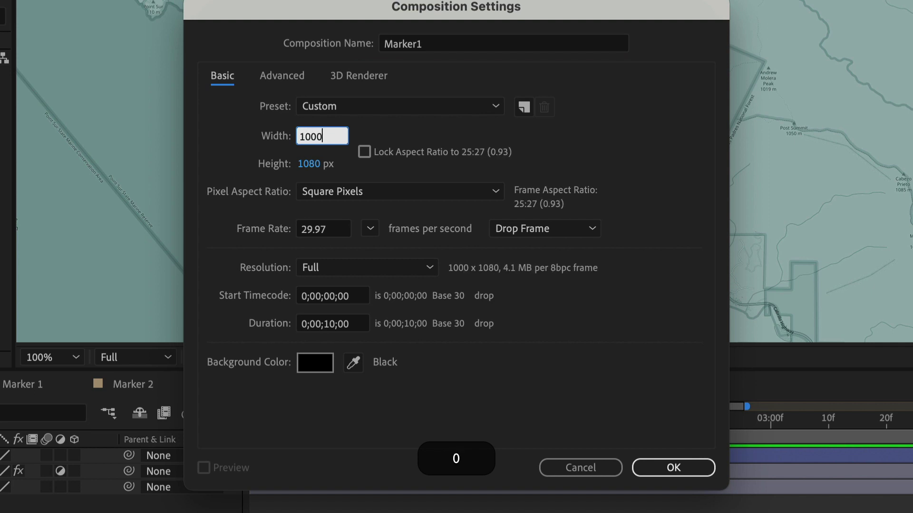
{"action": "key", "text": "Tab"}
{"action": "type", "text": "500"}
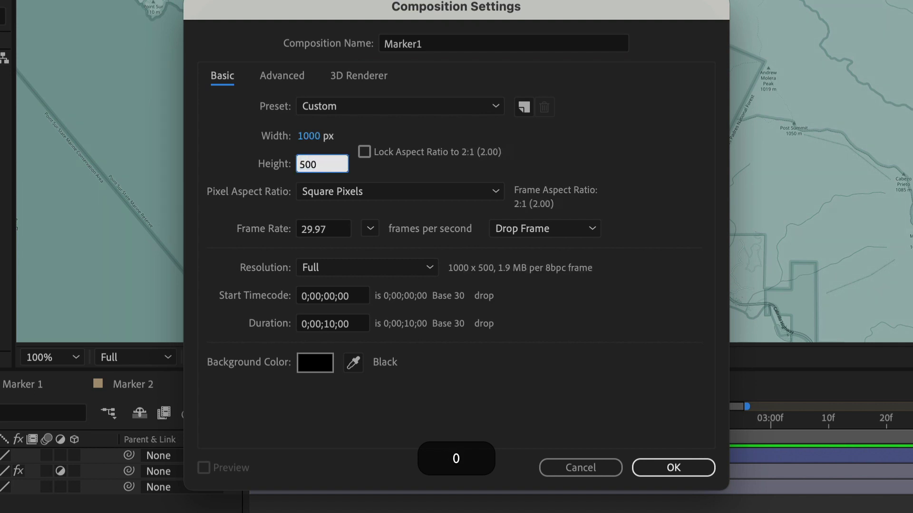
{"action": "key", "text": "Return"}
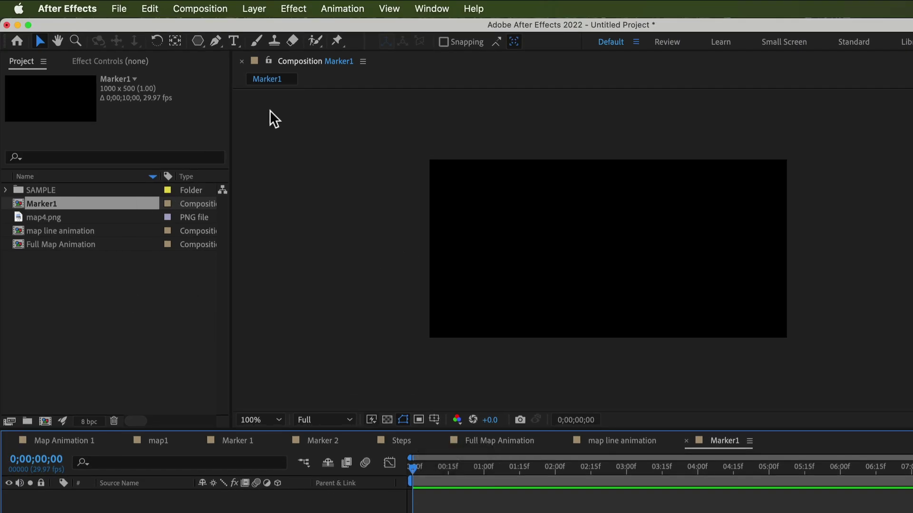
Set up the Rectangle tool with a 0 px stroke and a solid near-black fill.
{"action": "left_click_drag", "start_coordinate": [201, 36], "coordinate": [244, 40]}
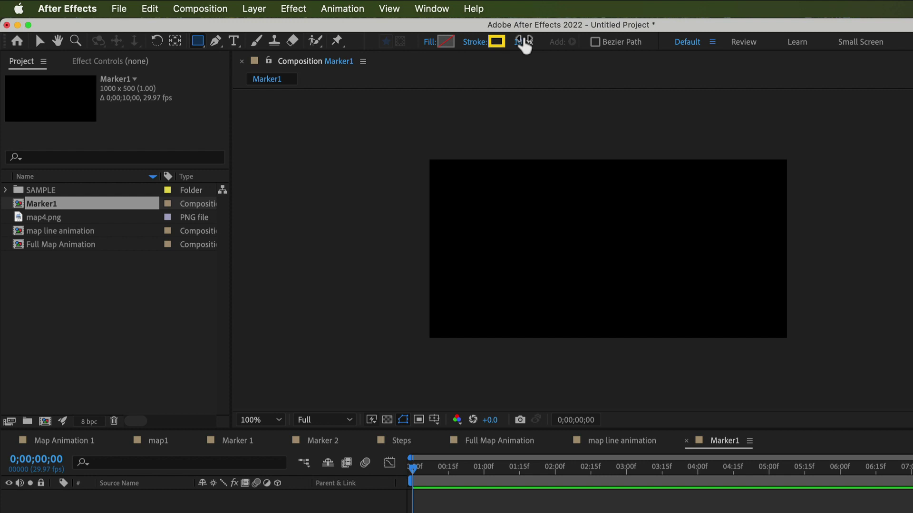
{"action": "left_click_drag", "start_coordinate": [522, 42], "coordinate": [351, 42]}
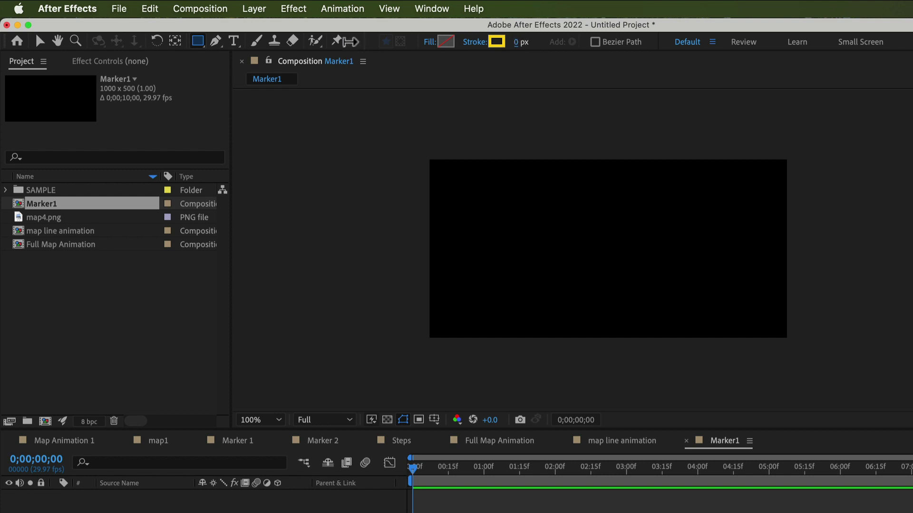
{"action": "left_click", "coordinate": [445, 42]}
{"action": "left_click", "coordinate": [714, 254]}
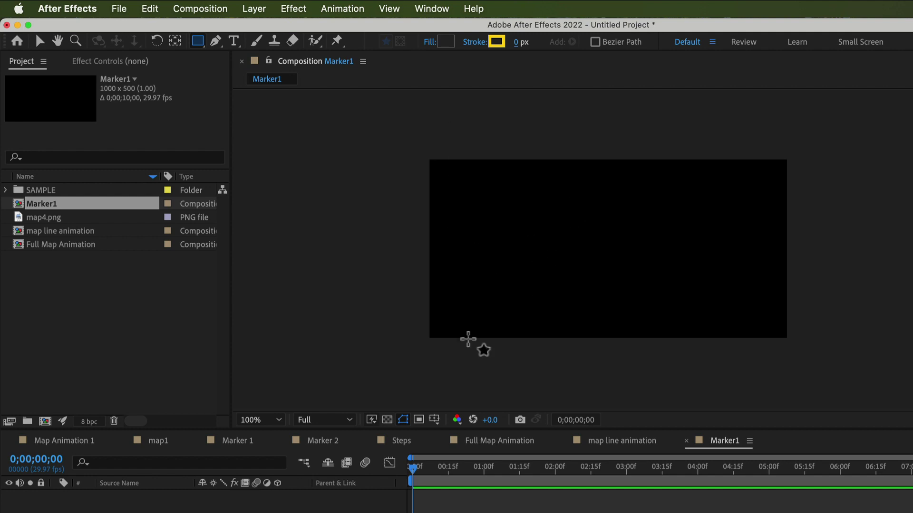
Show the transparency grid and draw a wide dark rectangle near the centre of the Marker1 composition.
{"action": "left_click", "coordinate": [388, 419]}
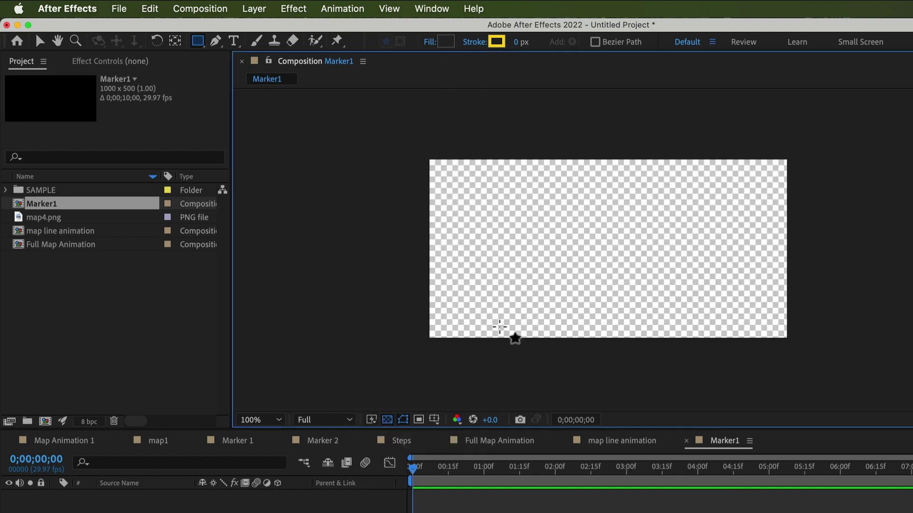
{"action": "left_click", "coordinate": [541, 217]}
{"action": "left_click_drag", "start_coordinate": [541, 217], "coordinate": [685, 276]}
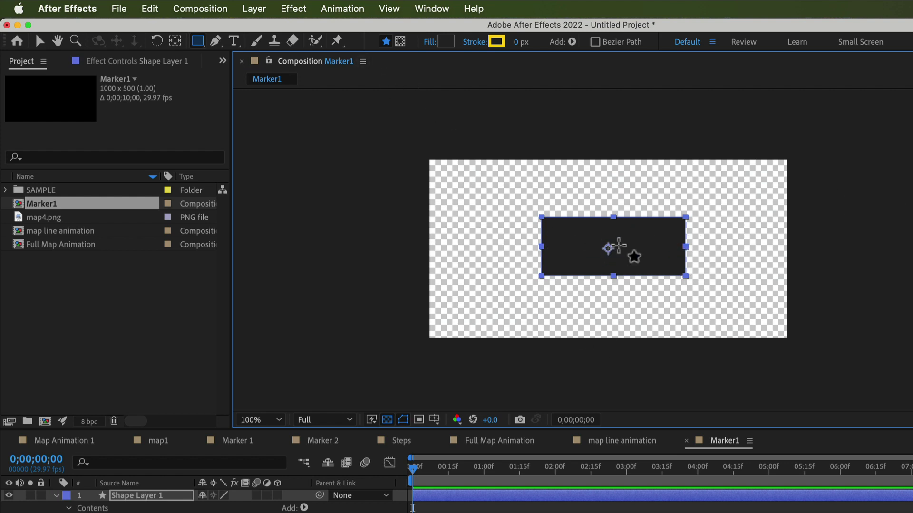
Draw a polygon with an outer radius of about 84 px over the lower middle of the dark rectangle using the Polygon tool.
{"action": "left_click", "coordinate": [199, 42]}
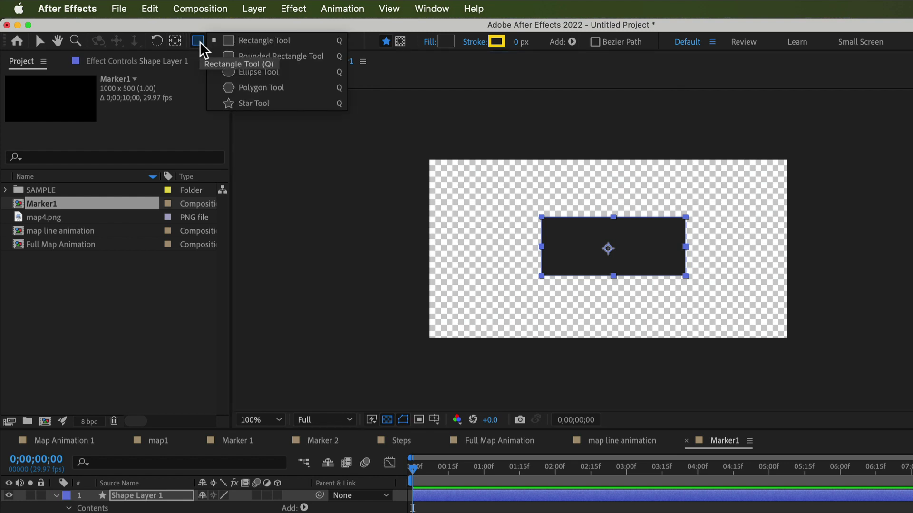
{"action": "left_click", "coordinate": [246, 88]}
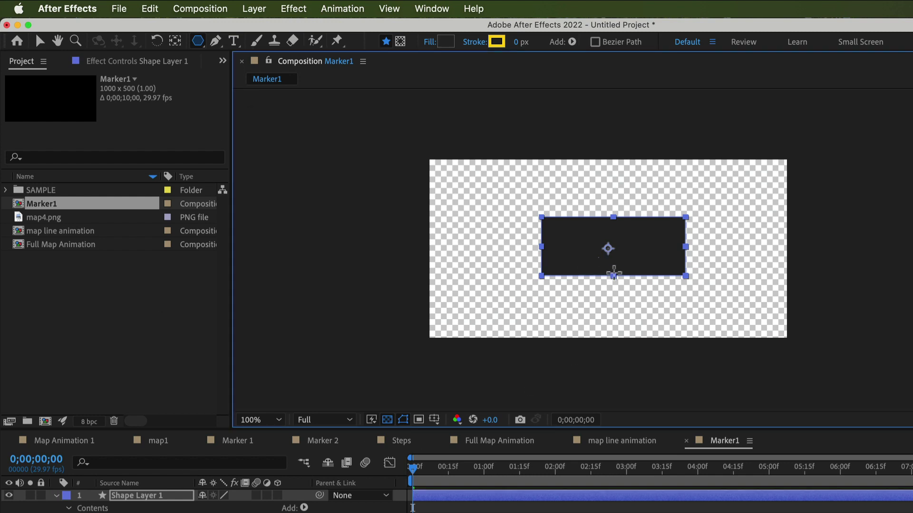
{"action": "left_click_drag", "start_coordinate": [598, 257], "coordinate": [628, 263]}
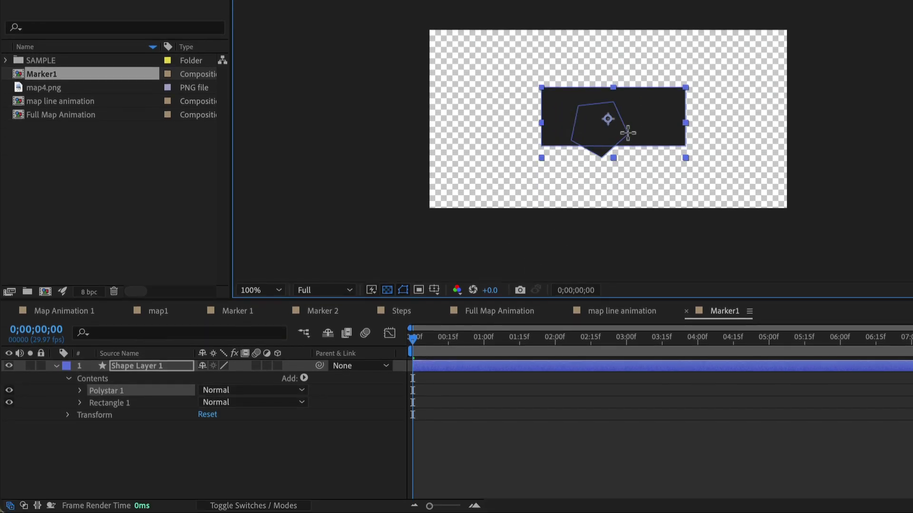
Expand the polygon's path properties and set its Points to 3 to make a triangle.
{"action": "left_click", "coordinate": [80, 390]}
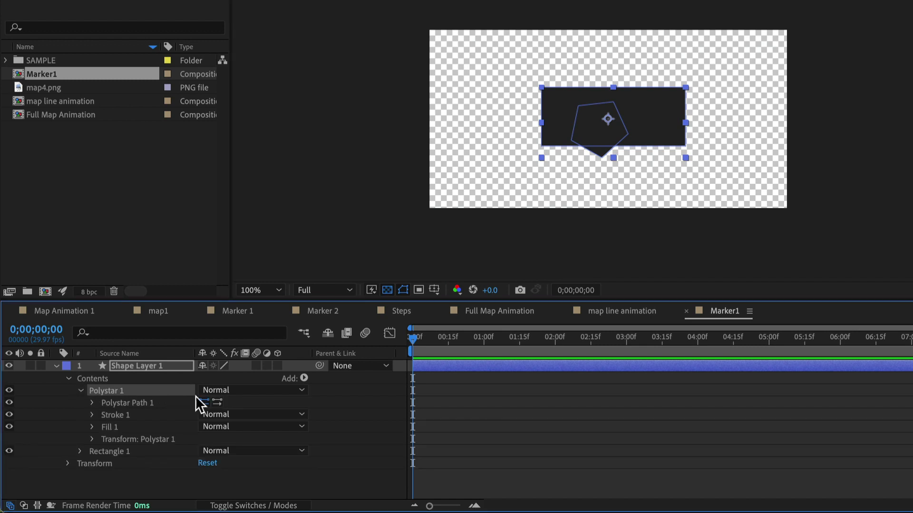
{"action": "left_click", "coordinate": [91, 403]}
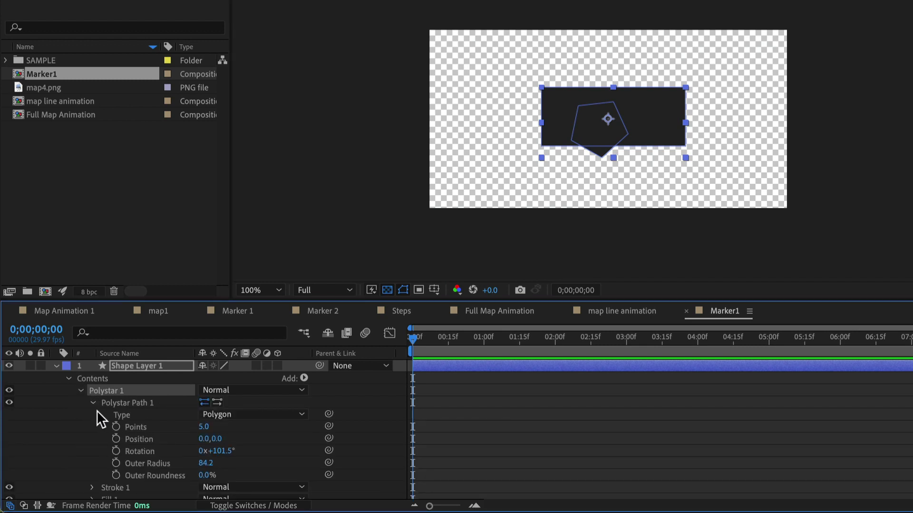
{"action": "type", "text": "3"}
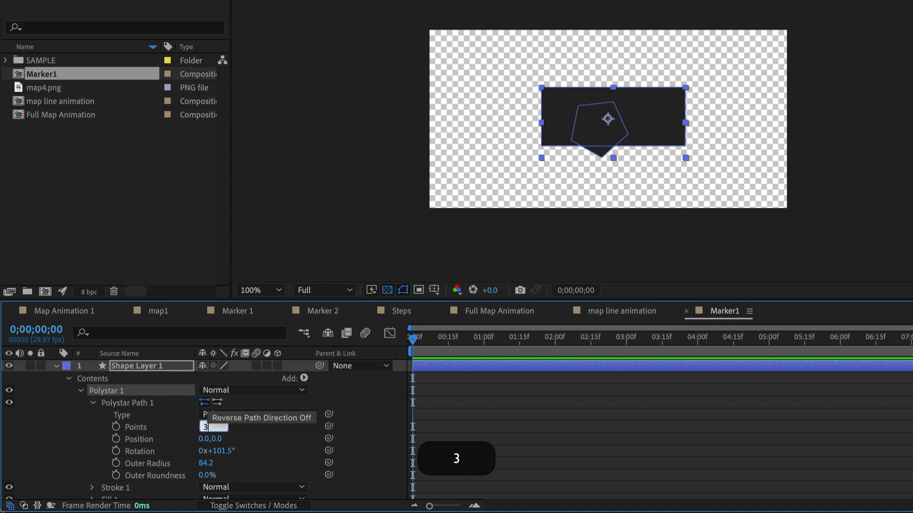
{"action": "key", "text": "Return"}
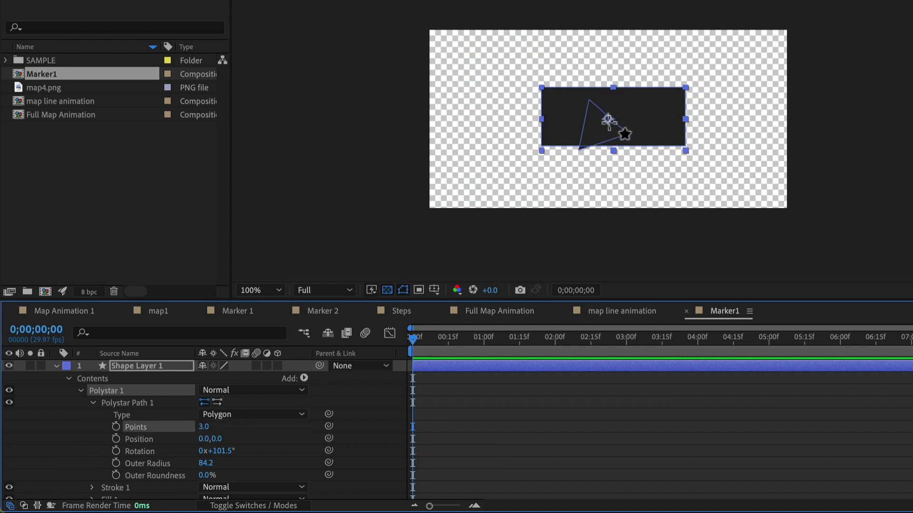
Move the triangle onto the middle of the rectangle's bottom edge and set its path Rotation to 0°.
{"action": "key", "text": "super"}
{"action": "mouse_move", "coordinate": [607, 137]}
{"action": "left_mouse_down"}
{"action": "mouse_move", "coordinate": [623, 161]}
{"action": "mouse_move", "coordinate": [619, 148]}
{"action": "left_mouse_up"}
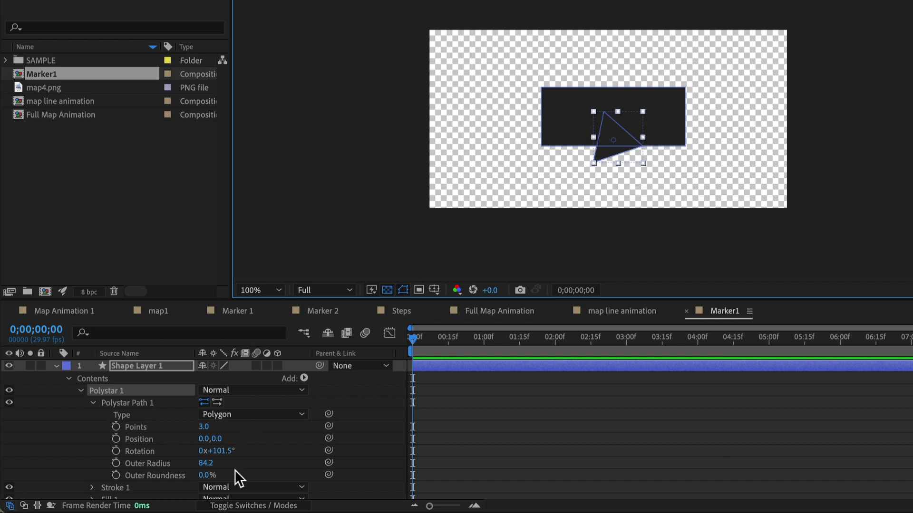
{"action": "left_click", "coordinate": [228, 451]}
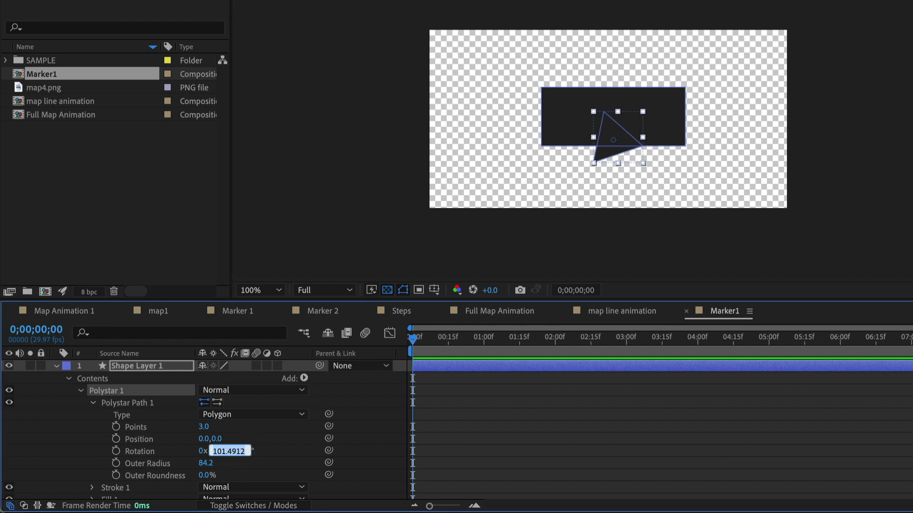
{"action": "type", "text": "0"}
{"action": "key", "text": "Return"}
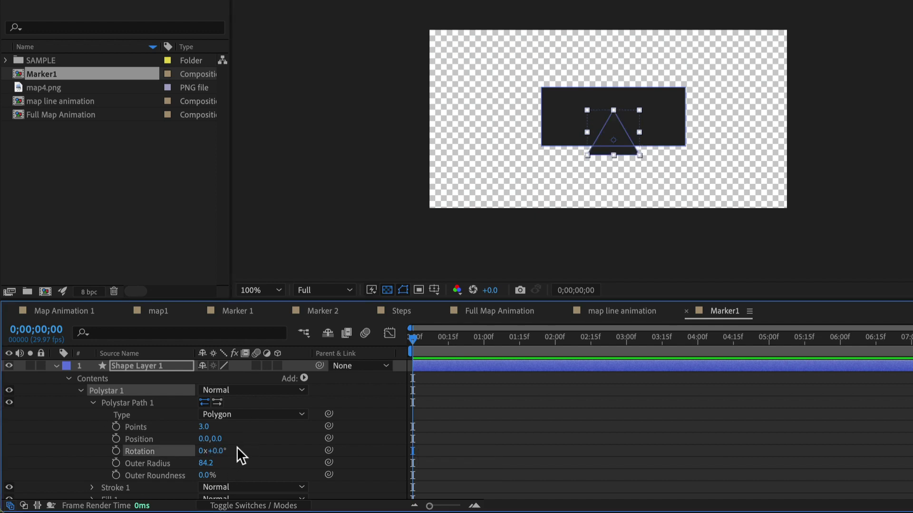
Set the triangle's path Rotation to 180° and lower it so its tip points out beneath the rectangle.
{"action": "left_click", "coordinate": [205, 449]}
{"action": "type", "text": "180"}
{"action": "key", "text": "Return"}
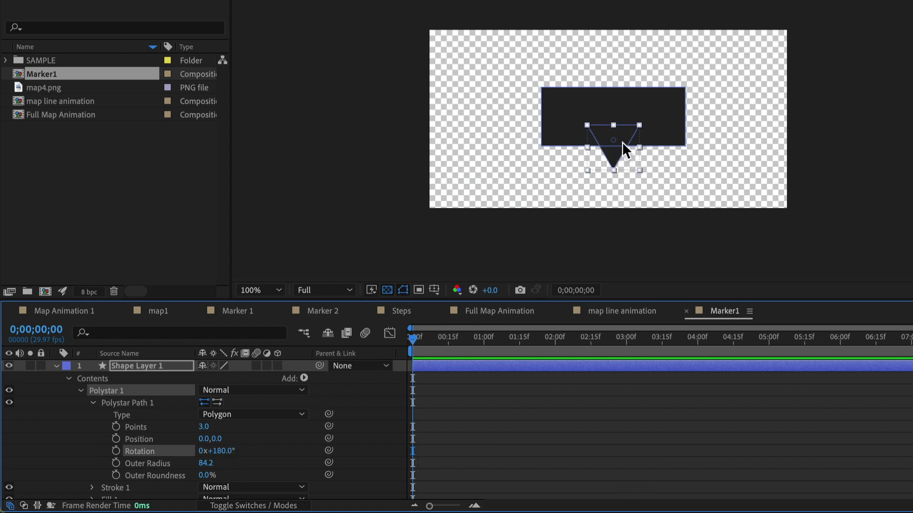
{"action": "left_click_drag", "start_coordinate": [622, 142], "coordinate": [627, 148]}
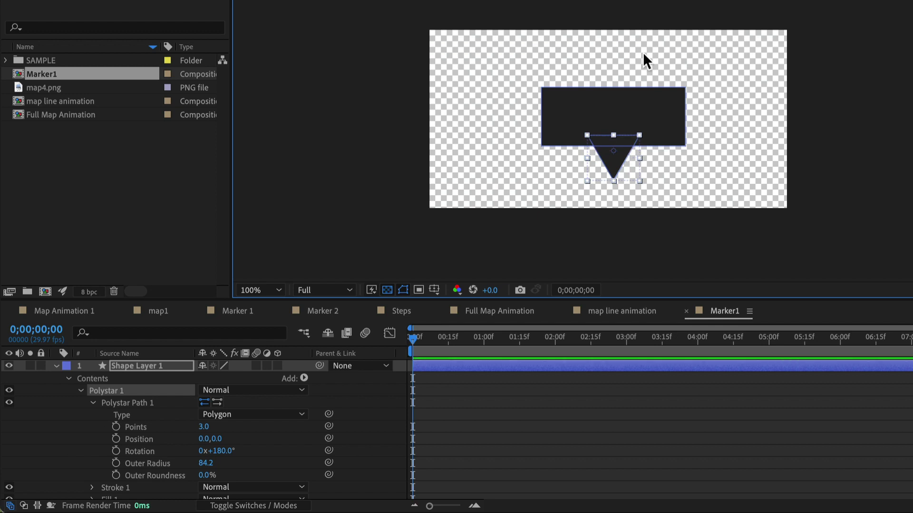
Raise the triangle partly into the rectangle so only a short pointer sticks out at the bottom centre, and deselect everything.
{"action": "left_click", "coordinate": [652, 72]}
{"action": "key", "text": "z"}
{"action": "left_click", "coordinate": [650, 128]}
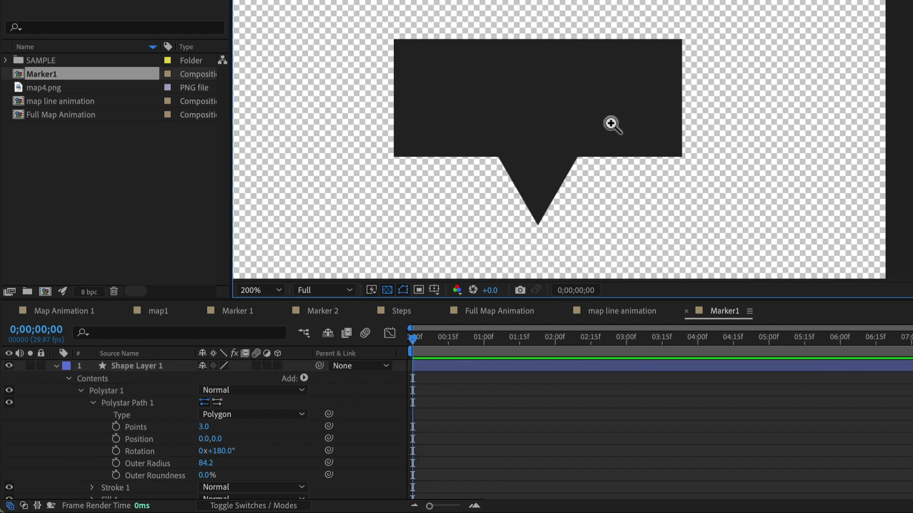
{"action": "left_click_drag", "start_coordinate": [475, 147], "coordinate": [522, 144]}
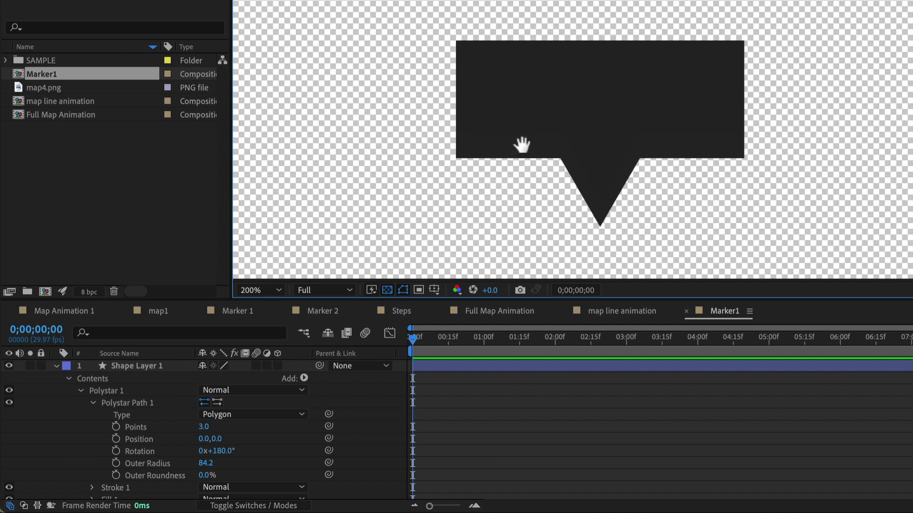
{"action": "key", "text": "v"}
{"action": "left_click", "coordinate": [602, 198]}
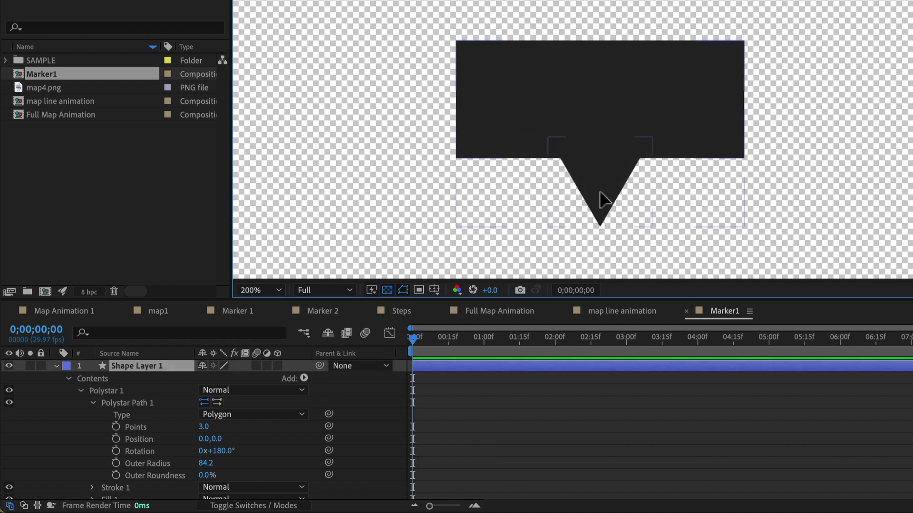
{"action": "left_click_drag", "start_coordinate": [601, 198], "coordinate": [567, 157]}
{"action": "left_click", "coordinate": [107, 391]}
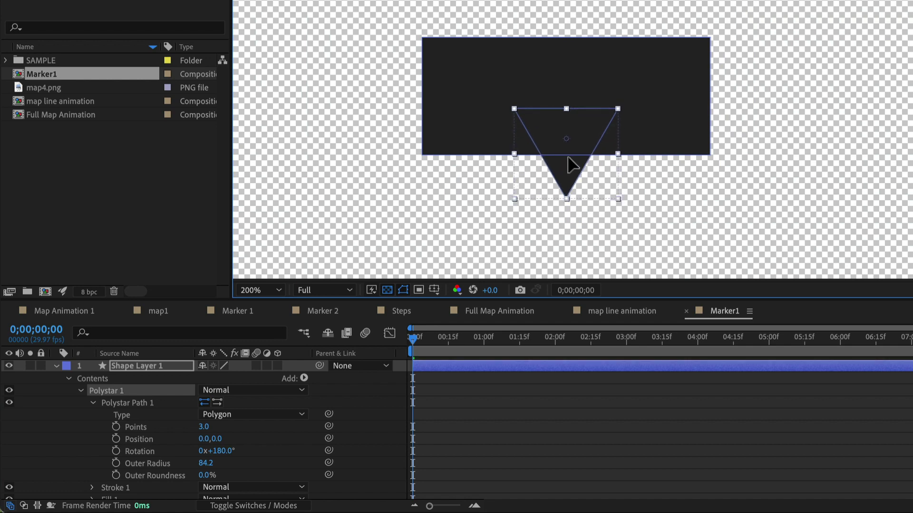
{"action": "key", "text": "F2"}
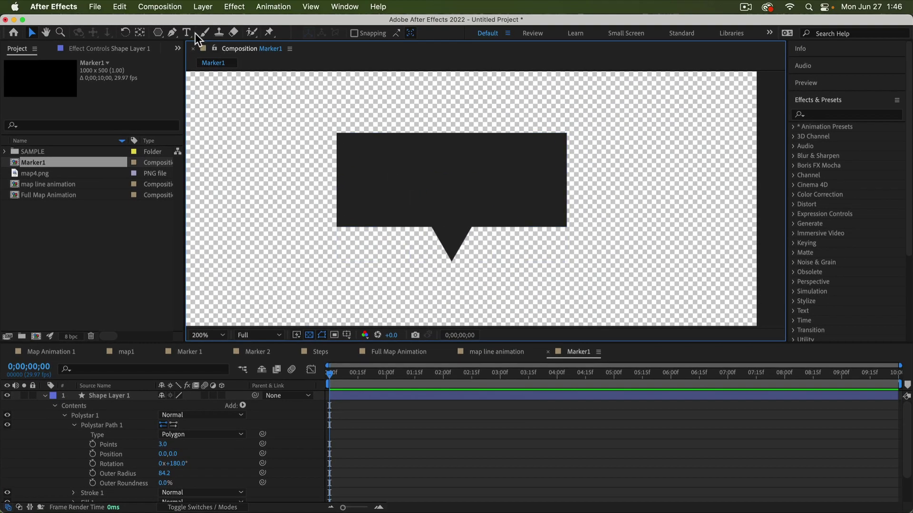
Add the yellow text "BIG SUR" in the Marker1 composition and position it over the dark rectangle.
{"action": "left_click", "coordinate": [187, 32]}
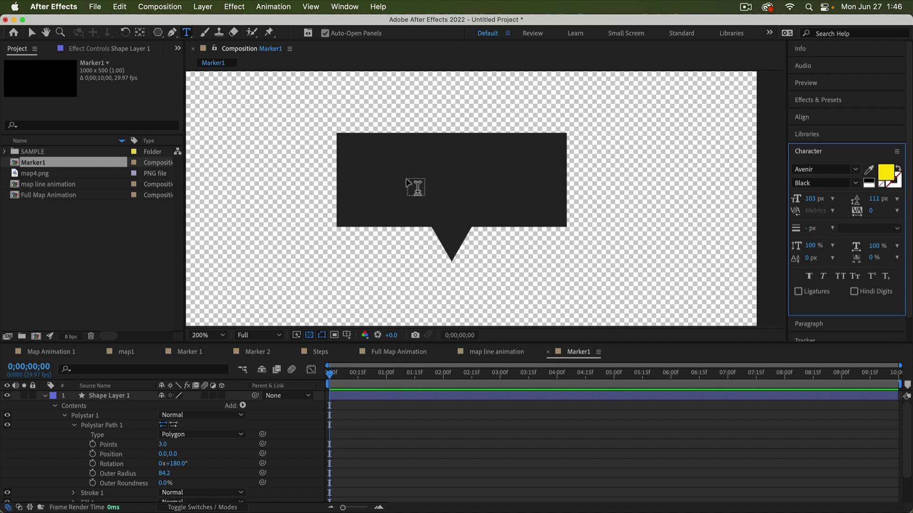
{"action": "left_click", "coordinate": [406, 176]}
{"action": "type", "text": "BIG SUR"}
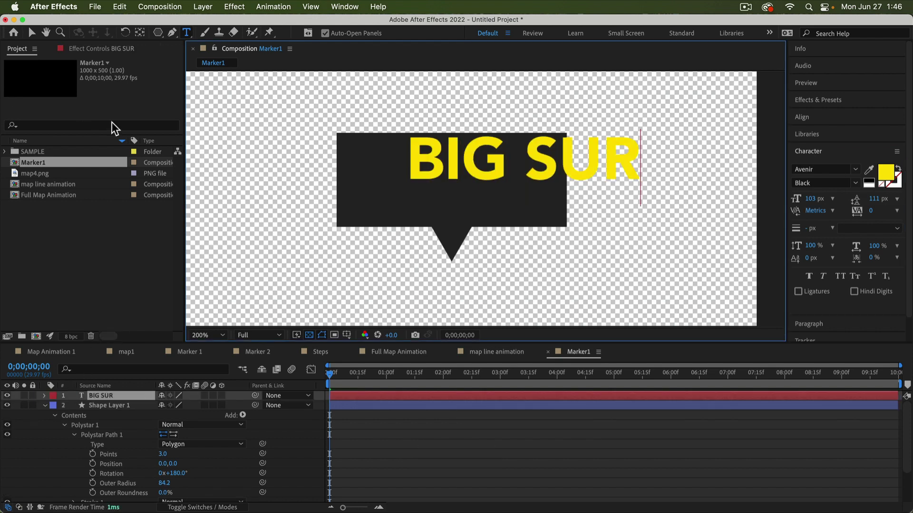
{"action": "left_click", "coordinate": [32, 35]}
{"action": "left_click_drag", "start_coordinate": [573, 176], "coordinate": [502, 195]}
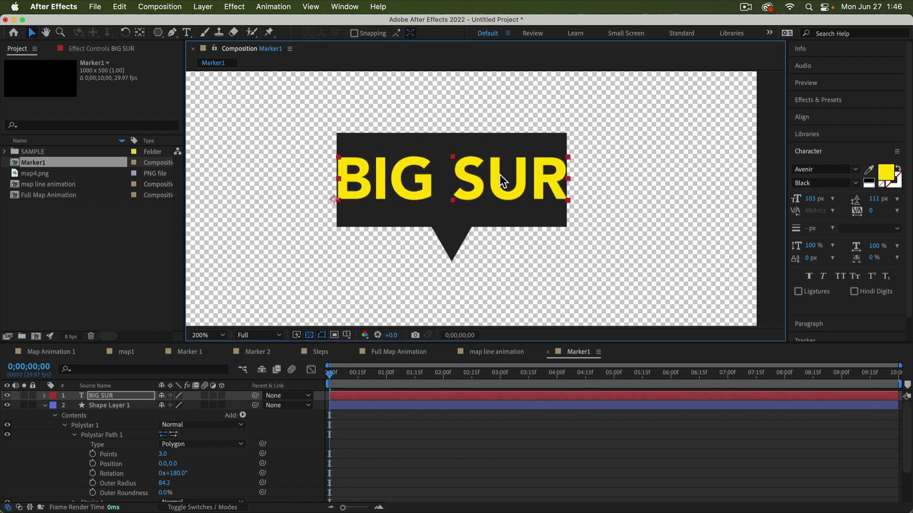
Widen Rectangle 1 of Shape Layer 1 evenly on both sides so it extends past the BIG SUR text.
{"action": "left_click", "coordinate": [65, 425]}
{"action": "left_click", "coordinate": [81, 435]}
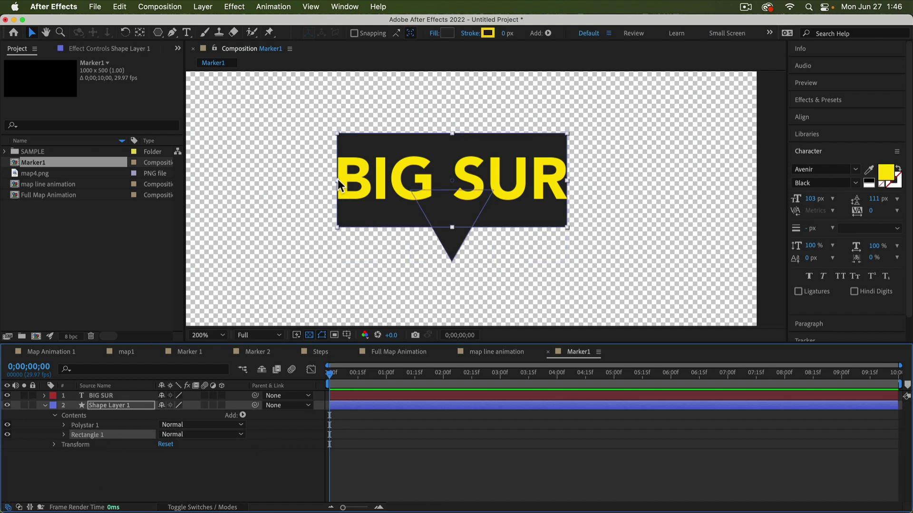
{"action": "left_click_drag", "start_coordinate": [338, 186], "coordinate": [306, 195]}
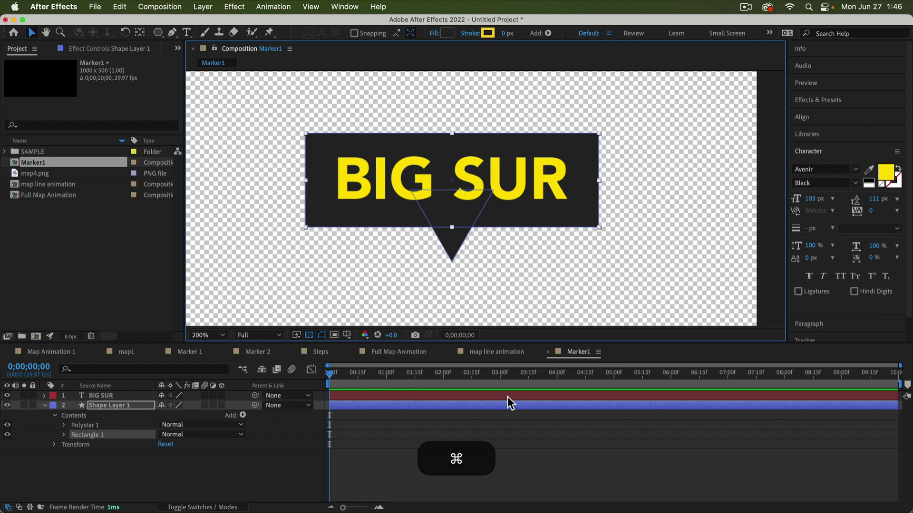
{"action": "left_click", "coordinate": [505, 490]}
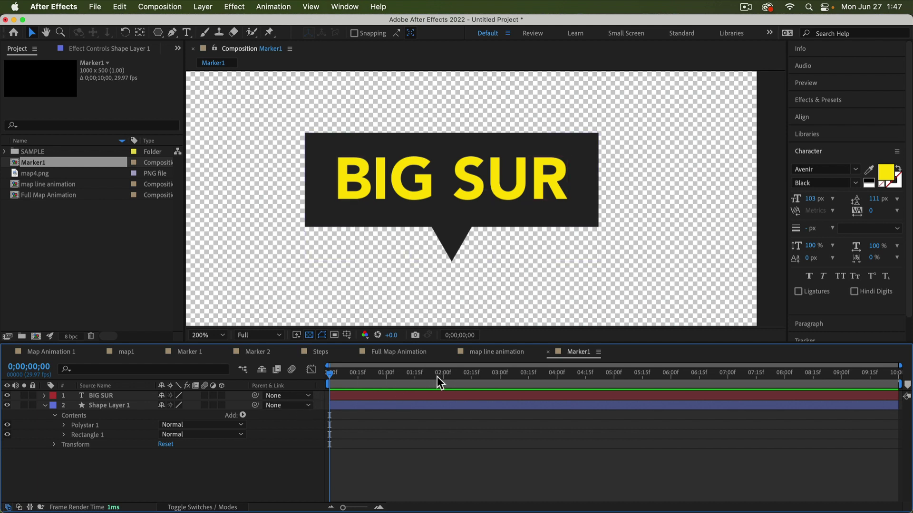
Unlink Shape Layer 1's scale proportions and add a 100% scale keyframe at 0;00;01;00.
{"action": "left_click", "coordinate": [45, 405]}
{"action": "left_click", "coordinate": [87, 407]}
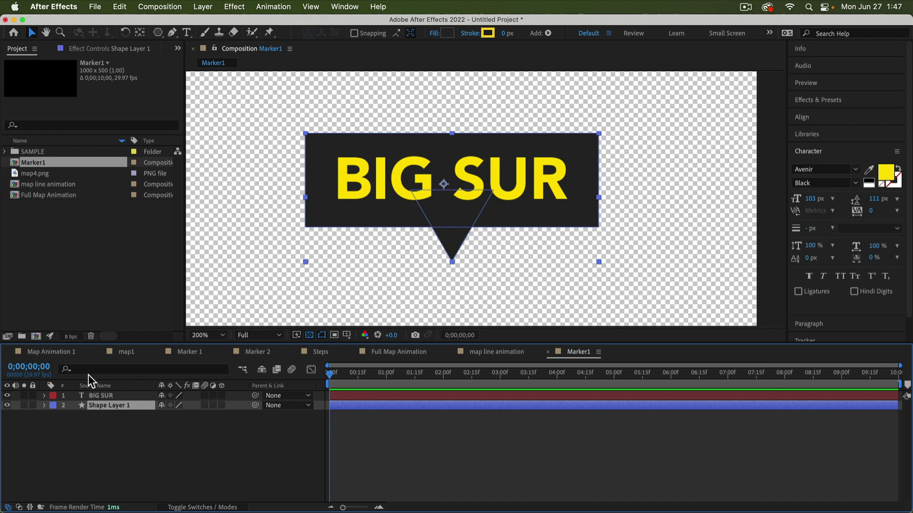
{"action": "key", "text": "y"}
{"action": "key", "text": "y"}
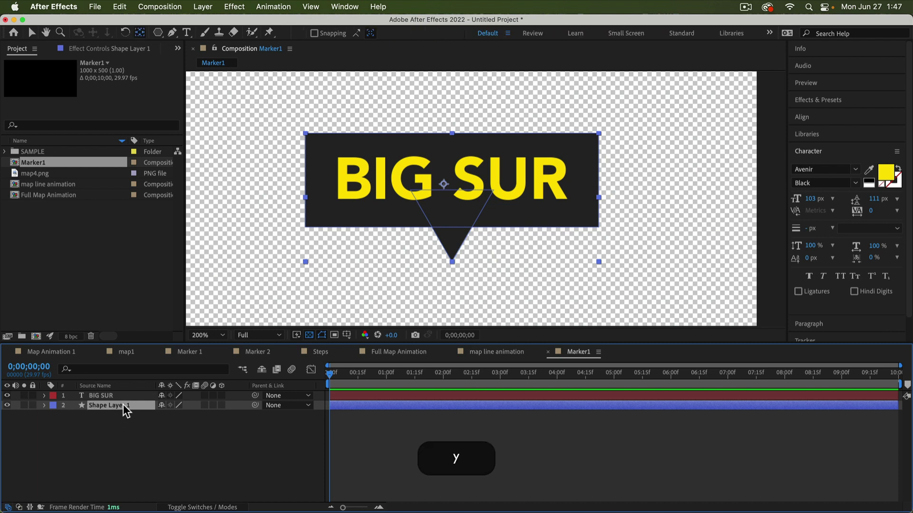
{"action": "key", "text": "s"}
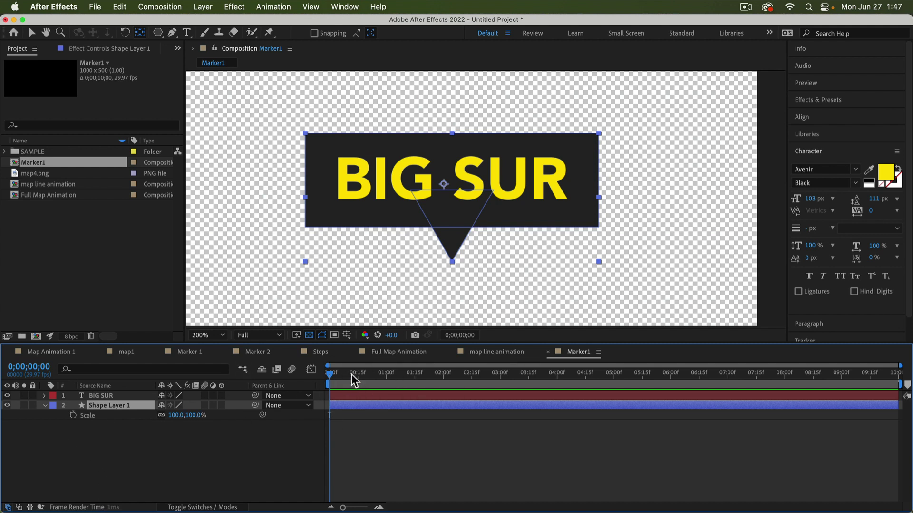
{"action": "mouse_move", "coordinate": [383, 374]}
{"action": "left_mouse_down"}
{"action": "mouse_move", "coordinate": [363, 377]}
{"action": "mouse_move", "coordinate": [386, 375]}
{"action": "left_mouse_up"}
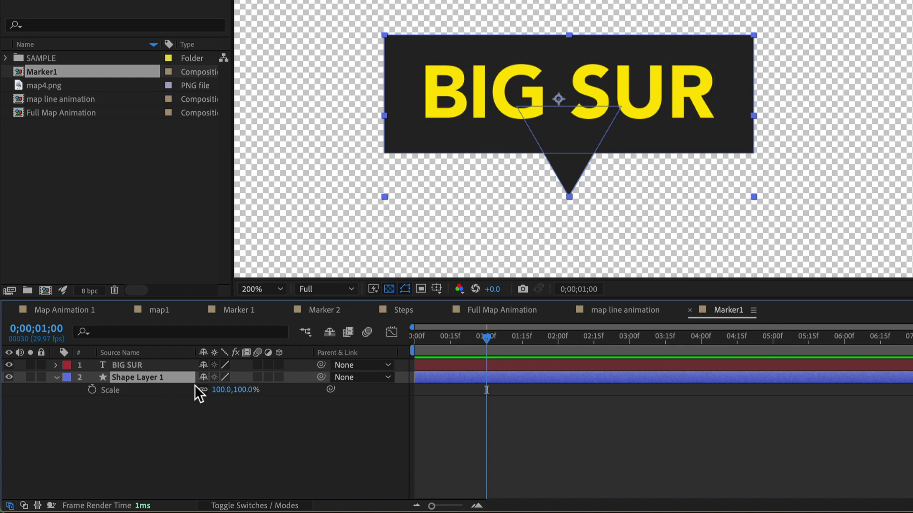
{"action": "left_click", "coordinate": [93, 390]}
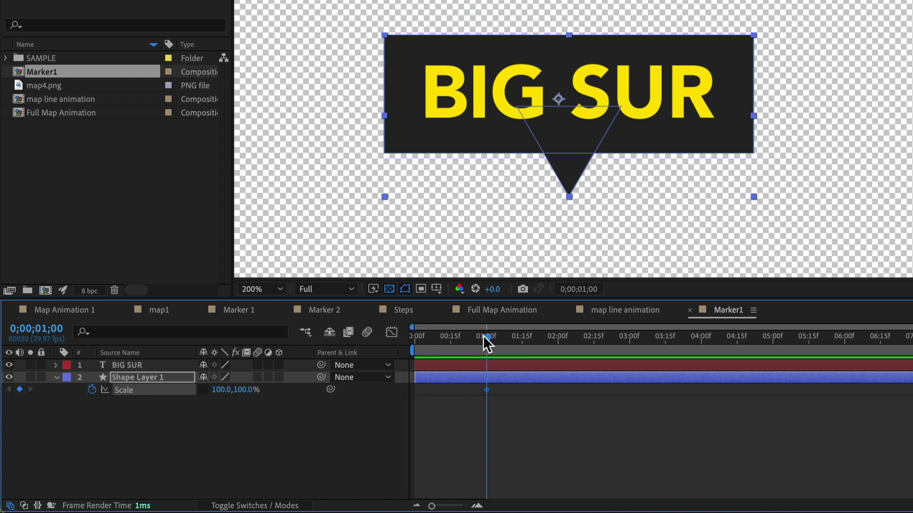
Set Shape Layer 1's horizontal scale to 0% at 0;00;00;00, keeping the vertical scale at 100%, and preview the animation.
{"action": "left_click_drag", "start_coordinate": [485, 337], "coordinate": [413, 350]}
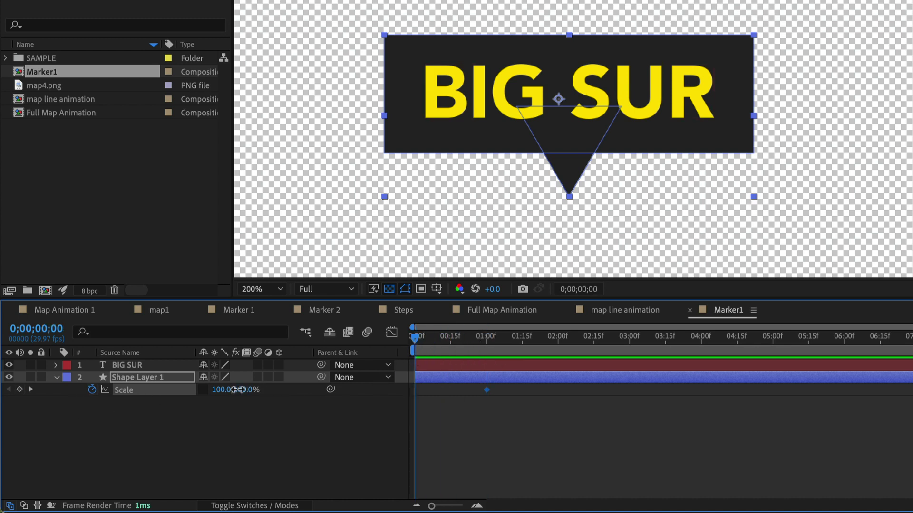
{"action": "left_click_drag", "start_coordinate": [224, 390], "coordinate": [178, 398]}
{"action": "key", "text": "super+z"}
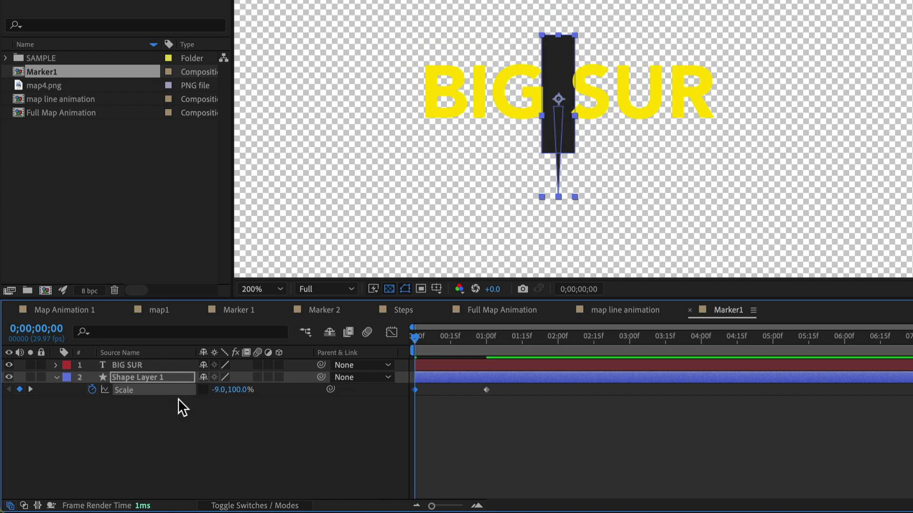
{"action": "key", "text": "F2"}
{"action": "left_click", "coordinate": [220, 389]}
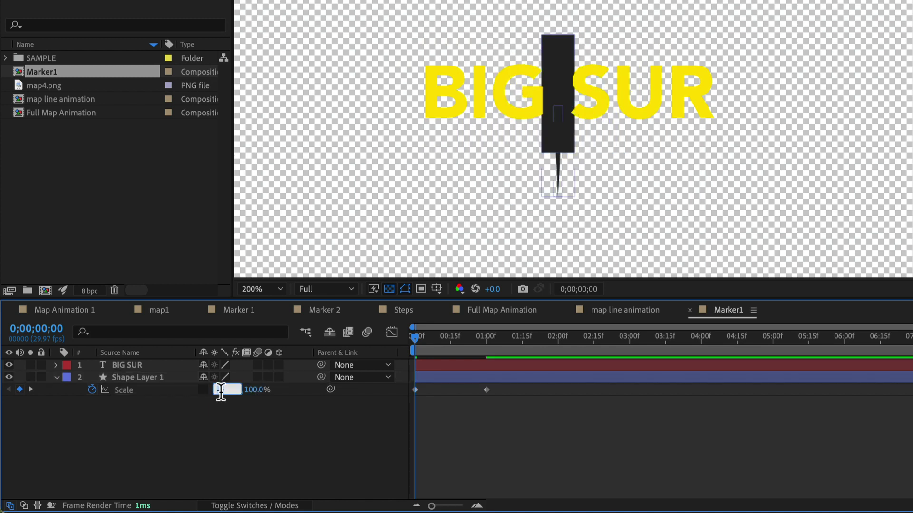
{"action": "type", "text": "0"}
{"action": "key", "text": "Return"}
{"action": "left_click", "coordinate": [572, 450]}
{"action": "key", "text": "space"}
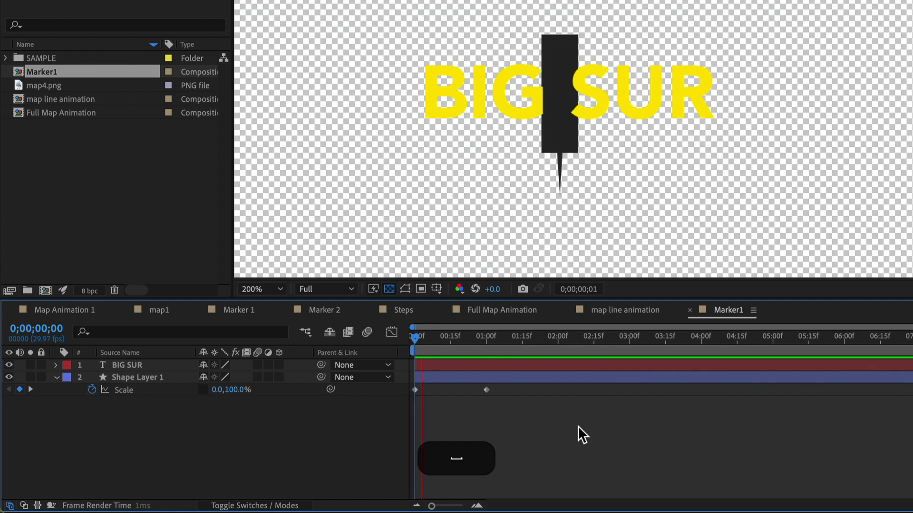
{"action": "key", "text": "space"}
{"action": "left_click_drag", "start_coordinate": [427, 336], "coordinate": [390, 344]}
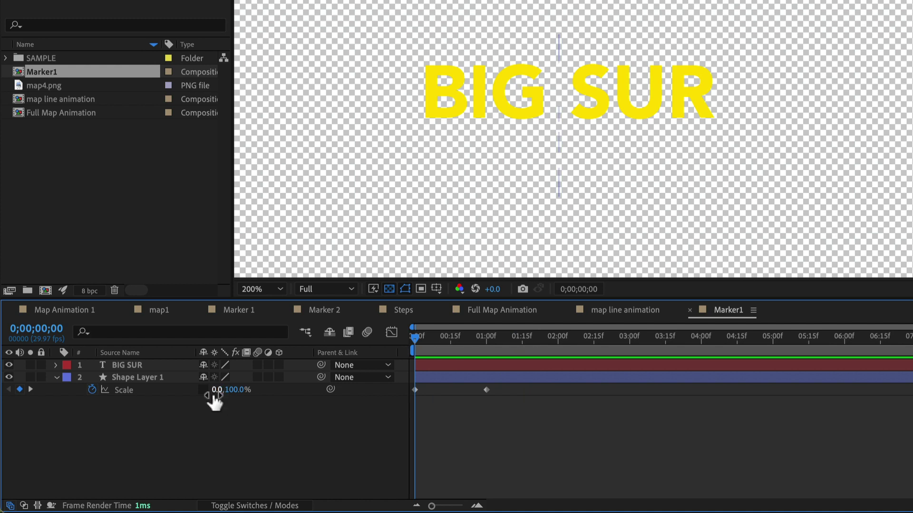
Apply Easy Ease to both scale keyframes of Shape Layer 1 and play back the result.
{"action": "left_click_drag", "start_coordinate": [357, 363], "coordinate": [369, 388]}
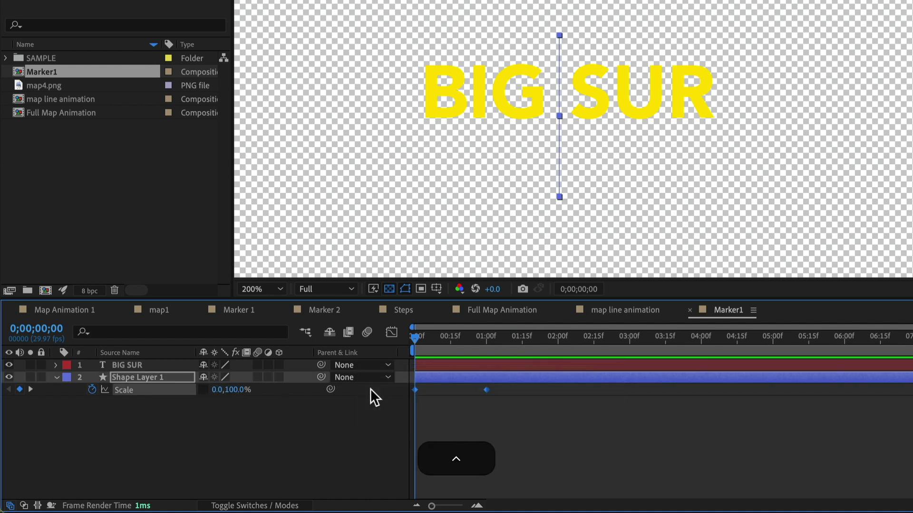
{"action": "right_click", "coordinate": [488, 389]}
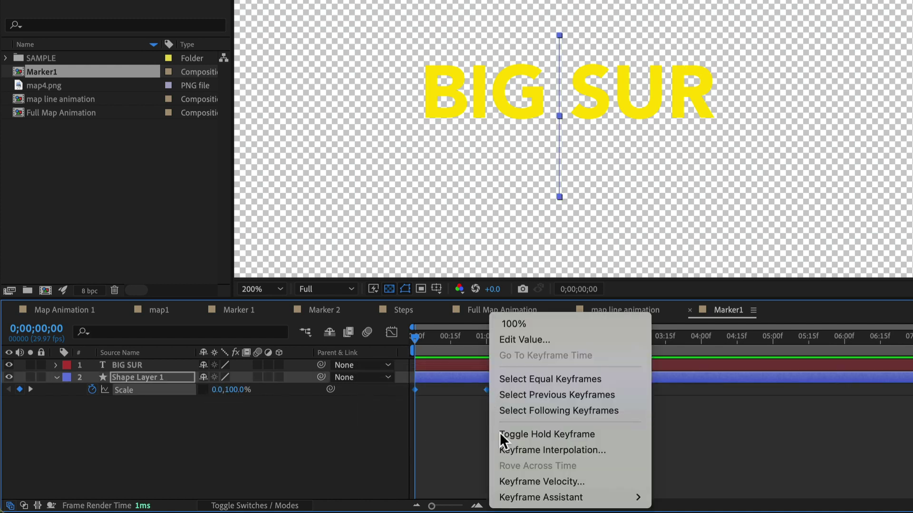
{"action": "mouse_move", "coordinate": [538, 504]}
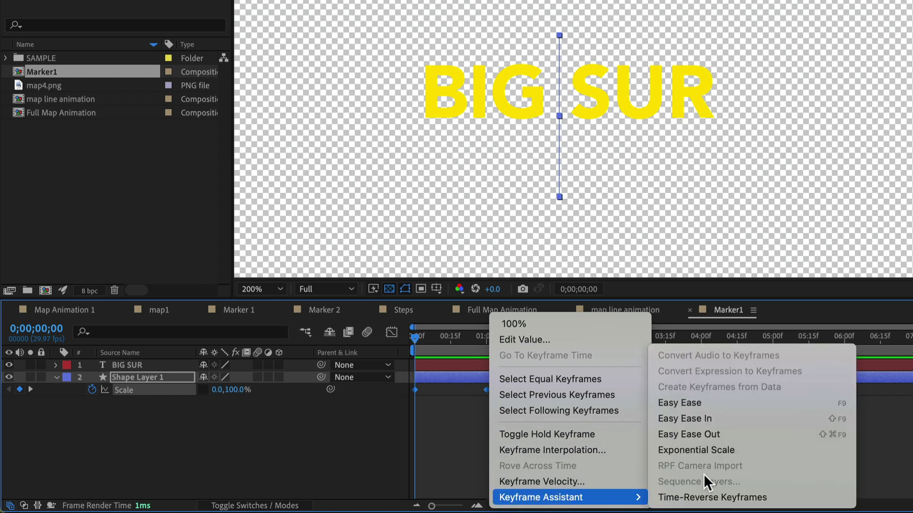
{"action": "left_click", "coordinate": [734, 406]}
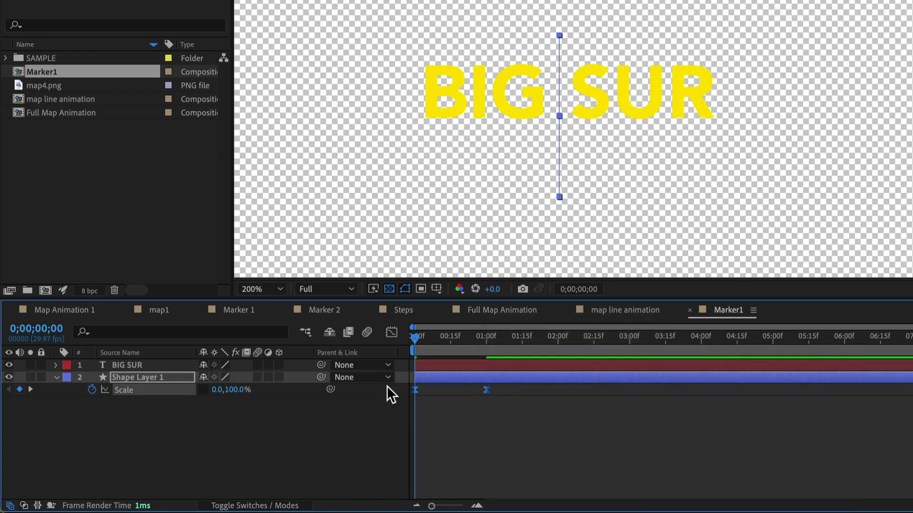
{"action": "left_click", "coordinate": [629, 417]}
{"action": "key", "text": "space"}
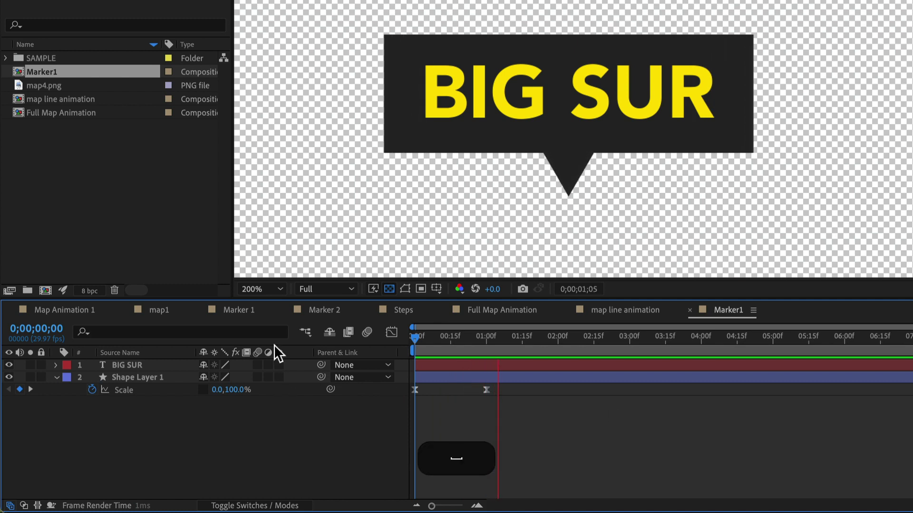
{"action": "key", "text": "space"}
Lengthen the ease handles of both Shape Layer 1 scale keyframes in the Graph Editor for a steep central speed peak, and preview it.
{"action": "left_click_drag", "start_coordinate": [523, 432], "coordinate": [384, 387]}
{"action": "left_click", "coordinate": [391, 332]}
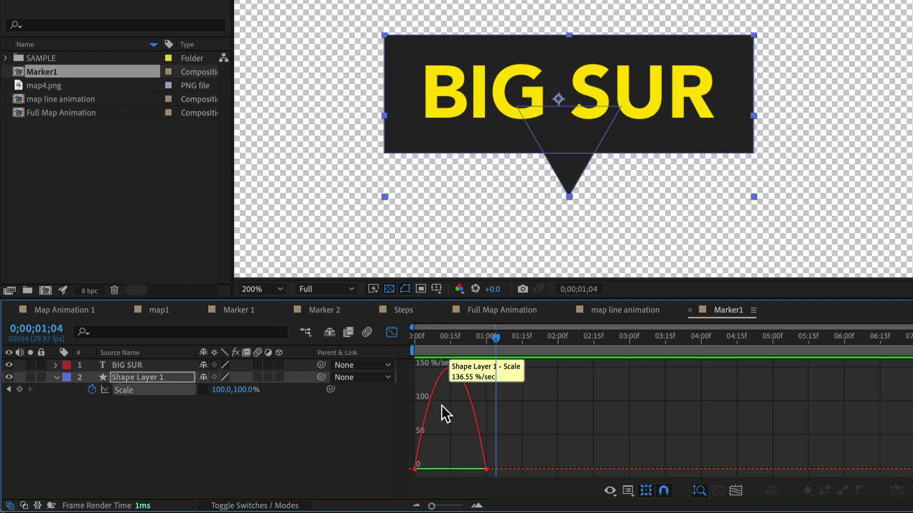
{"action": "left_click", "coordinate": [438, 460]}
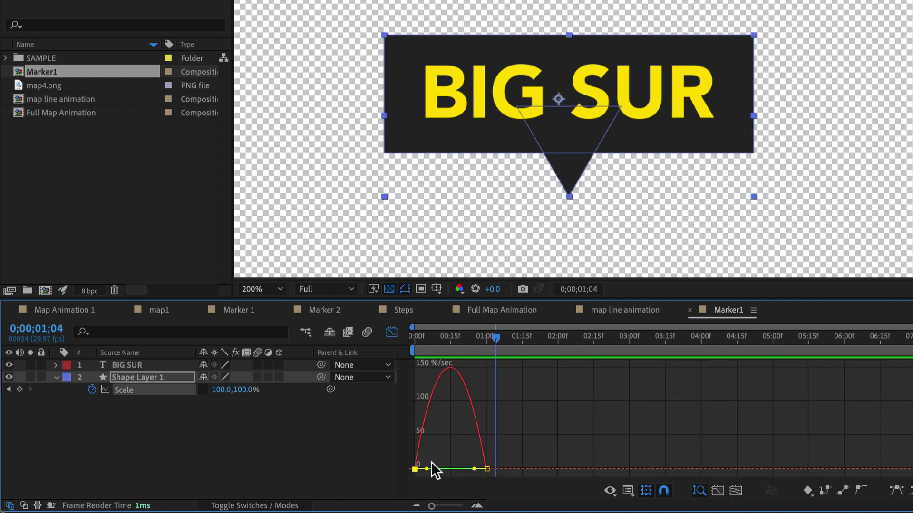
{"action": "left_click_drag", "start_coordinate": [426, 470], "coordinate": [460, 469]}
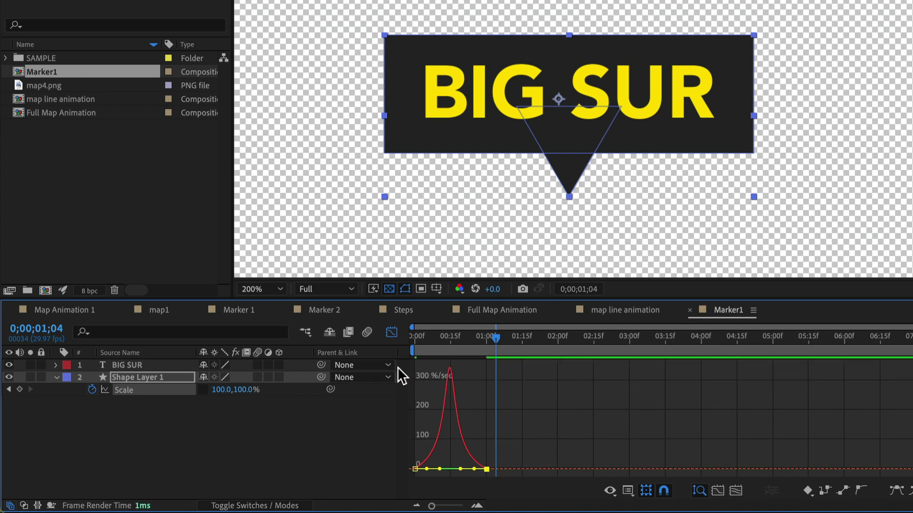
{"action": "left_click", "coordinate": [391, 332]}
{"action": "left_click_drag", "start_coordinate": [494, 346], "coordinate": [174, 342]}
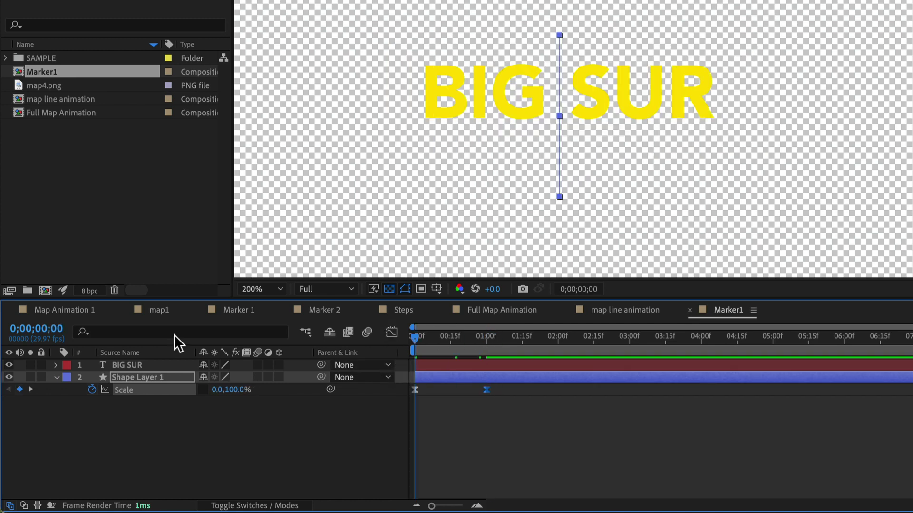
{"action": "key", "text": "space"}
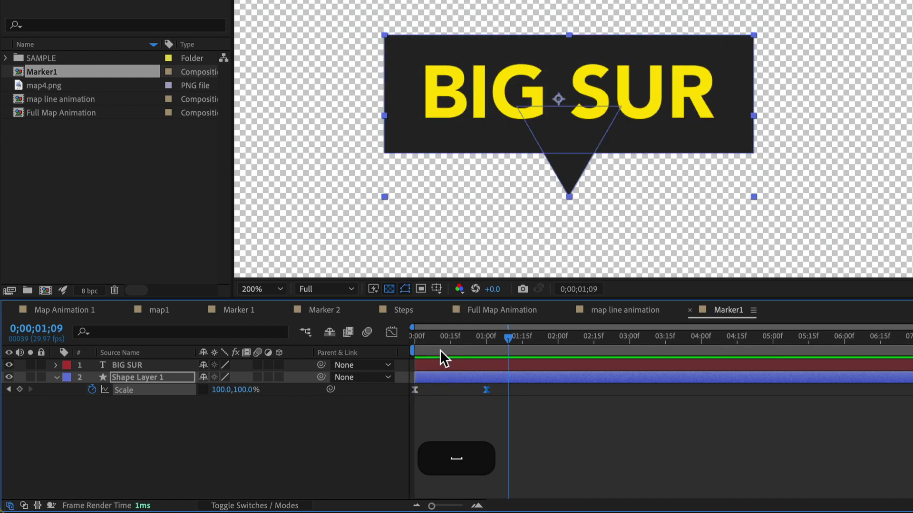
With the time at 0;00;01;00, move the BIG SUR text layer's anchor point to the middle of the text's bottom edge.
{"action": "left_click", "coordinate": [438, 341]}
{"action": "mouse_move", "coordinate": [438, 340]}
{"action": "left_mouse_down"}
{"action": "mouse_move", "coordinate": [423, 341]}
{"action": "mouse_move", "coordinate": [495, 346]}
{"action": "mouse_move", "coordinate": [486, 347]}
{"action": "left_mouse_up"}
{"action": "left_click", "coordinate": [544, 364]}
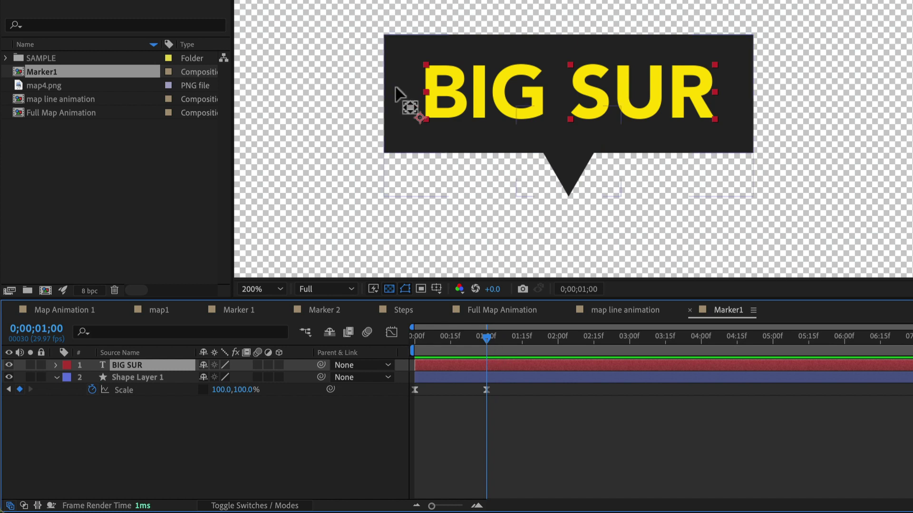
{"action": "key", "text": "y"}
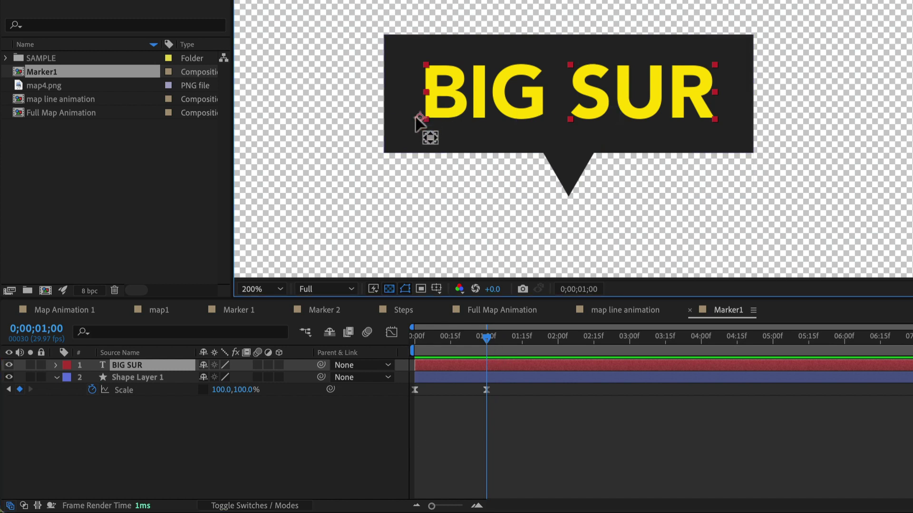
{"action": "mouse_move", "coordinate": [417, 117]}
{"action": "left_mouse_down"}
{"action": "mouse_move", "coordinate": [553, 114]}
{"action": "mouse_move", "coordinate": [574, 105]}
{"action": "mouse_move", "coordinate": [559, 88]}
{"action": "mouse_move", "coordinate": [569, 124]}
{"action": "mouse_move", "coordinate": [519, 121]}
{"action": "mouse_move", "coordinate": [582, 101]}
{"action": "mouse_move", "coordinate": [577, 123]}
{"action": "mouse_move", "coordinate": [770, 118]}
{"action": "mouse_move", "coordinate": [697, 129]}
{"action": "mouse_move", "coordinate": [713, 123]}
{"action": "mouse_move", "coordinate": [542, 68]}
{"action": "mouse_move", "coordinate": [566, 80]}
{"action": "mouse_move", "coordinate": [569, 121]}
{"action": "left_mouse_up"}
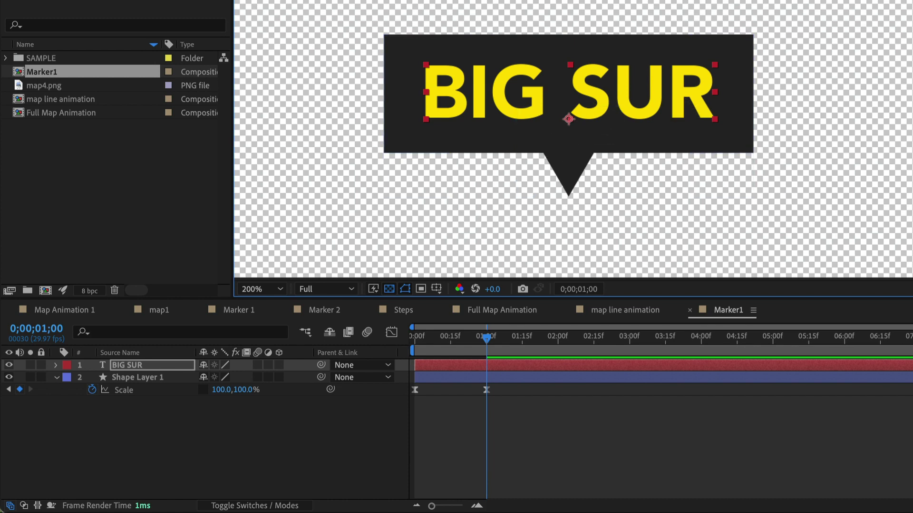
Keyframe the BIG SUR text layer's scale at 100% at 0;00;01;00 and at 0% at 0;00;00;00.
{"action": "left_click", "coordinate": [132, 364]}
{"action": "key", "text": "s"}
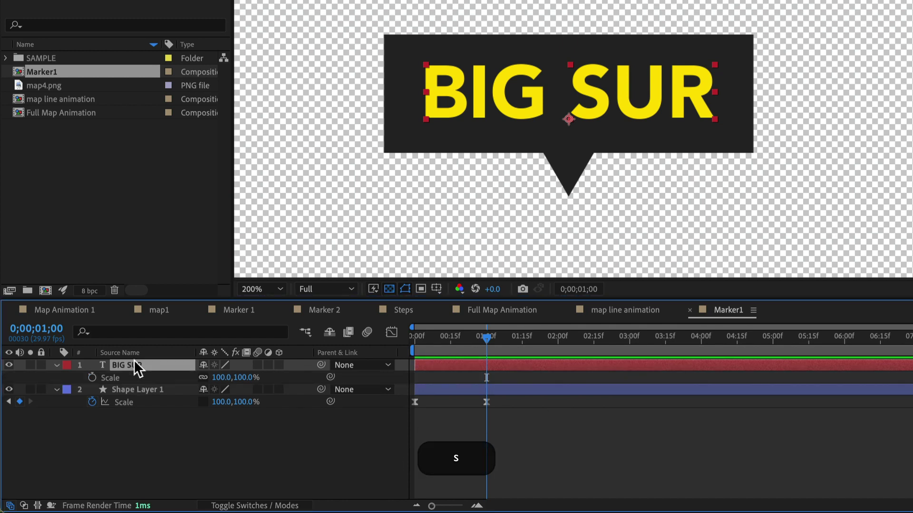
{"action": "left_click", "coordinate": [94, 377]}
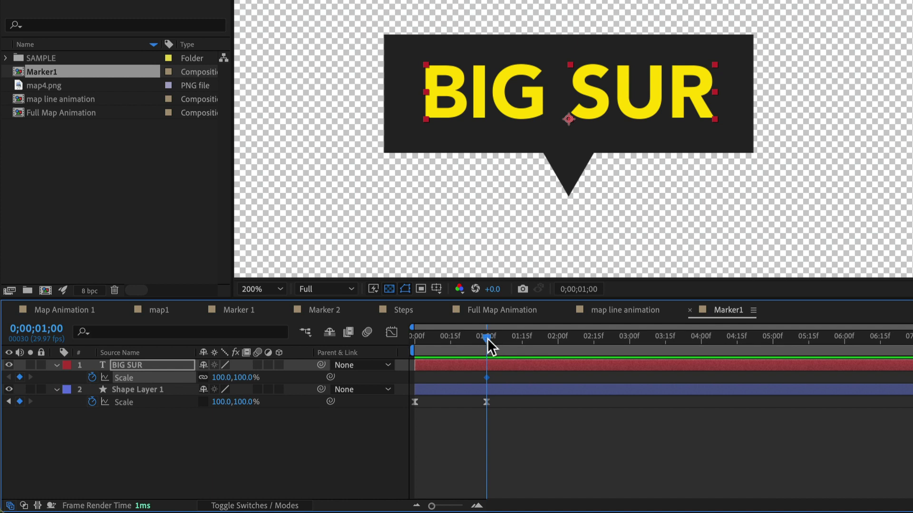
{"action": "left_click_drag", "start_coordinate": [486, 337], "coordinate": [412, 337]}
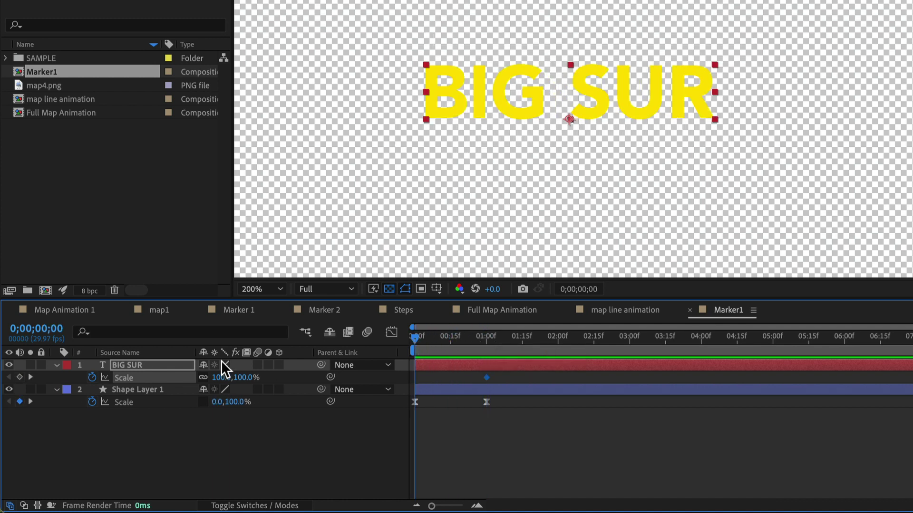
{"action": "left_click", "coordinate": [221, 377]}
{"action": "type", "text": "0"}
{"action": "key", "text": "Return"}
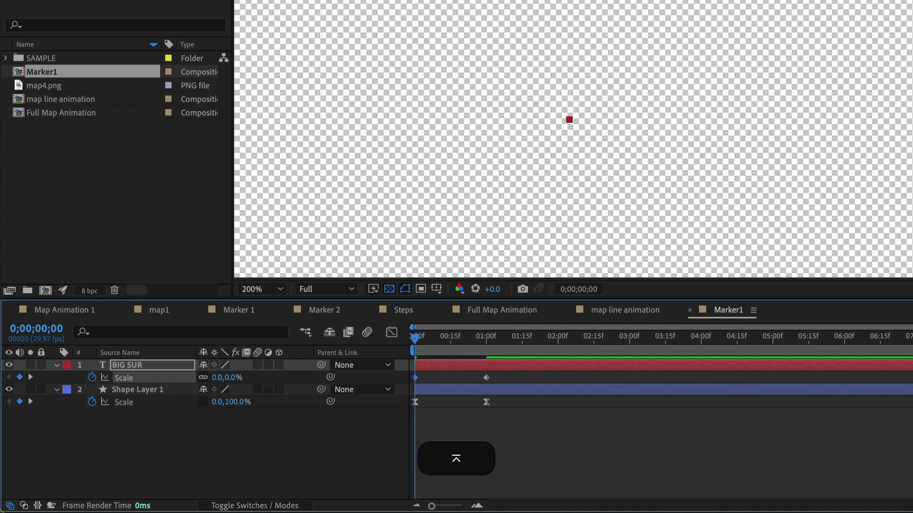
Apply Easy Ease to both scale keyframes of the BIG SUR text layer.
{"action": "mouse_move", "coordinate": [427, 337]}
{"action": "left_mouse_down"}
{"action": "mouse_move", "coordinate": [457, 334]}
{"action": "mouse_move", "coordinate": [418, 347]}
{"action": "left_mouse_up"}
{"action": "left_click_drag", "start_coordinate": [528, 371], "coordinate": [358, 395]}
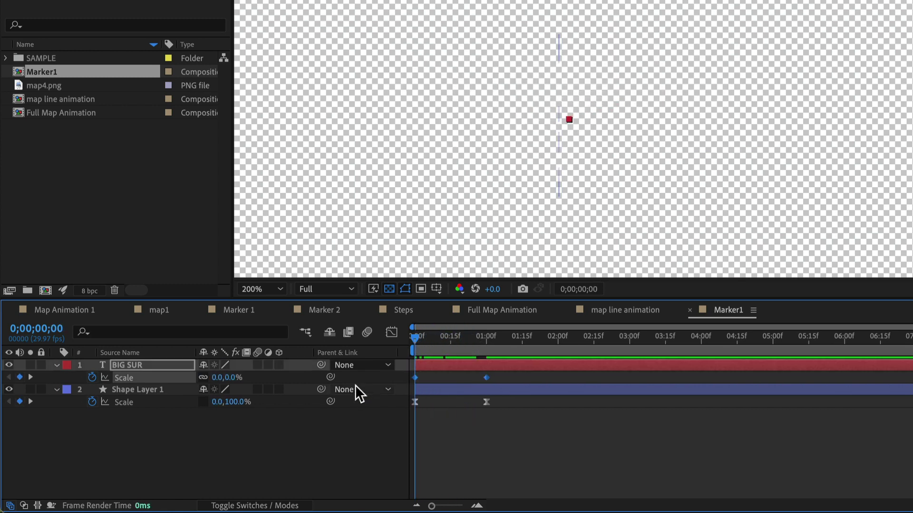
{"action": "right_click", "coordinate": [486, 378]}
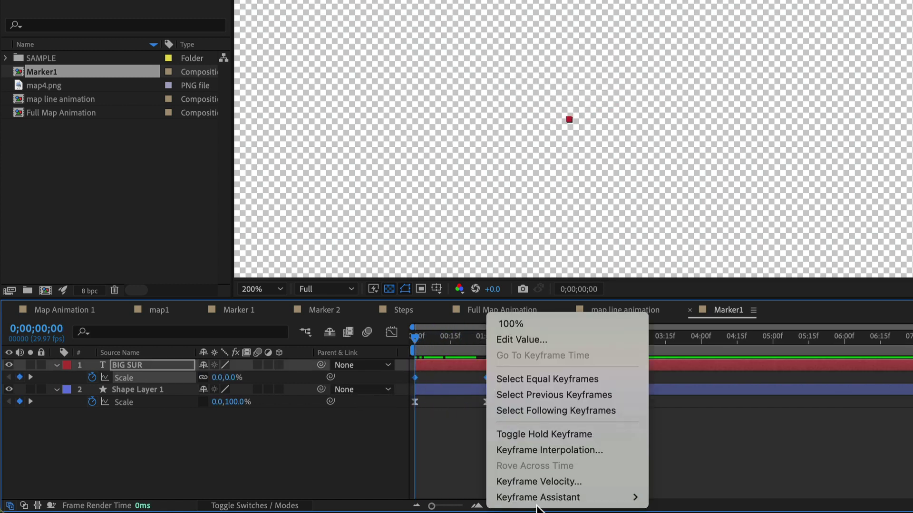
{"action": "mouse_move", "coordinate": [568, 495]}
{"action": "left_click", "coordinate": [677, 404]}
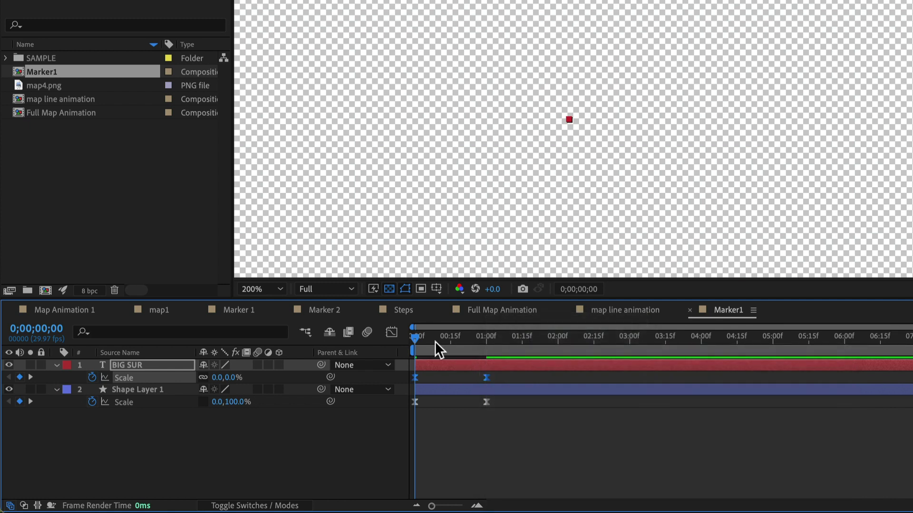
Shift both BIG SUR scale keyframes four frames later, ending at 0;00;01;04, and play back the staggered animation.
{"action": "mouse_move", "coordinate": [435, 341]}
{"action": "left_mouse_down"}
{"action": "mouse_move", "coordinate": [446, 340]}
{"action": "mouse_move", "coordinate": [402, 343]}
{"action": "mouse_move", "coordinate": [442, 347]}
{"action": "left_mouse_up"}
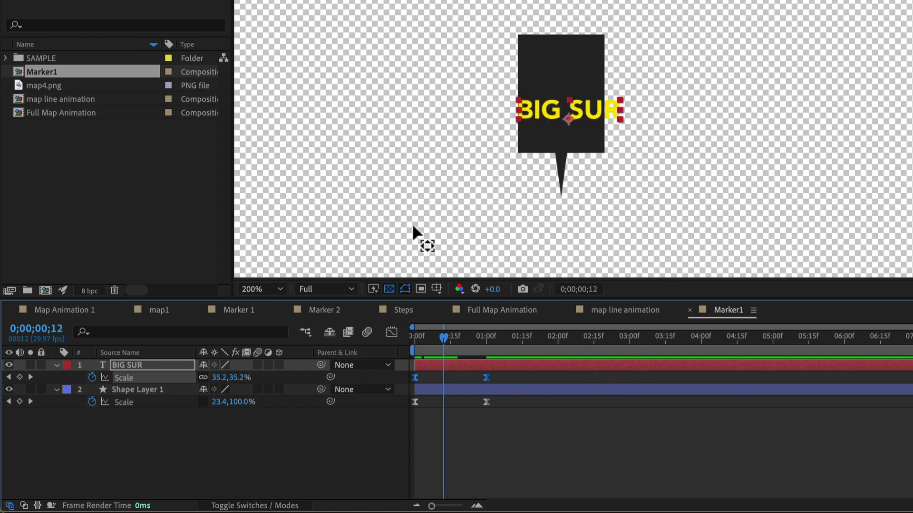
{"action": "left_click_drag", "start_coordinate": [495, 370], "coordinate": [503, 369]}
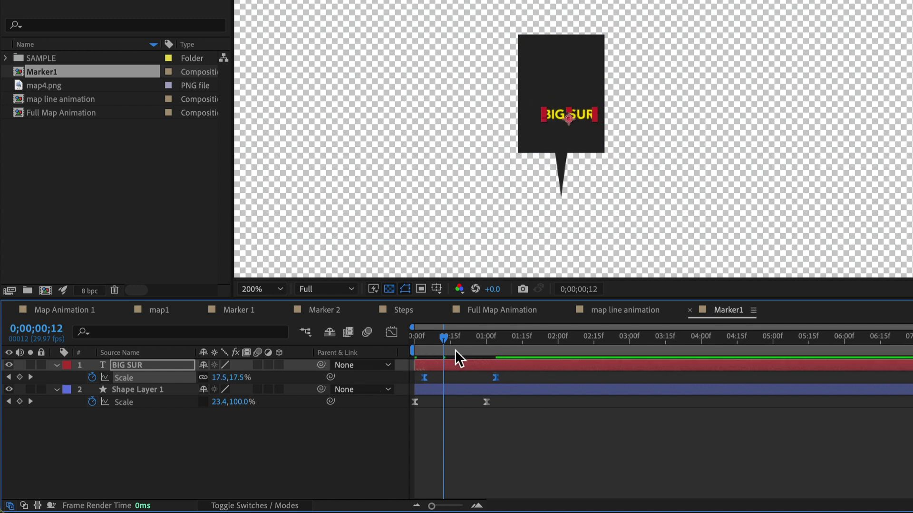
{"action": "mouse_move", "coordinate": [442, 338]}
{"action": "left_mouse_down"}
{"action": "mouse_move", "coordinate": [466, 332]}
{"action": "mouse_move", "coordinate": [399, 343]}
{"action": "mouse_move", "coordinate": [514, 341]}
{"action": "mouse_move", "coordinate": [414, 349]}
{"action": "mouse_move", "coordinate": [457, 347]}
{"action": "mouse_move", "coordinate": [443, 365]}
{"action": "mouse_move", "coordinate": [462, 376]}
{"action": "mouse_move", "coordinate": [421, 385]}
{"action": "left_mouse_up"}
{"action": "key", "text": "space"}
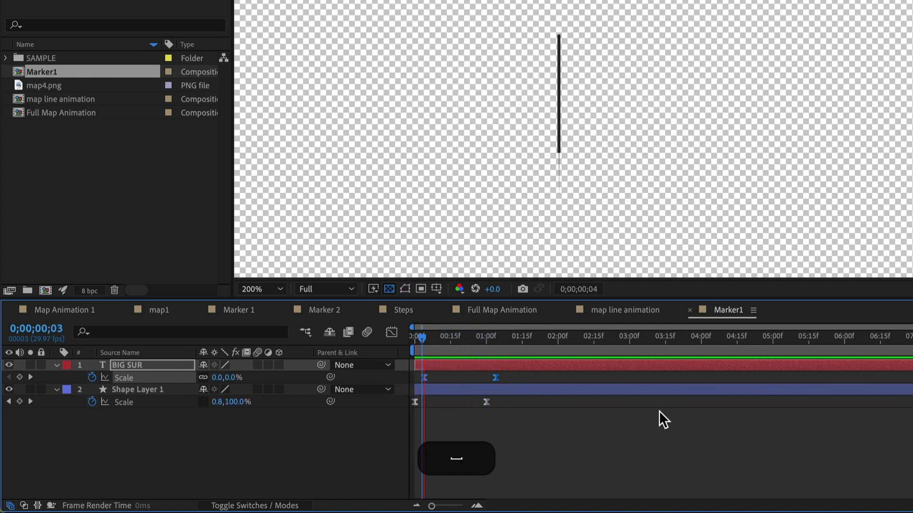
{"action": "key", "text": "space"}
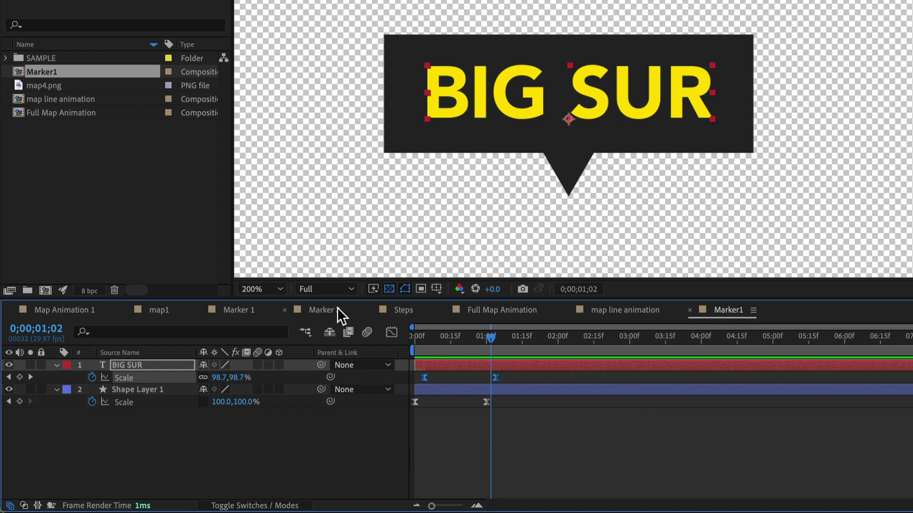
Lengthen the ease handles of both BIG SUR scale keyframes in the Graph Editor, giving the speed curve a sharp early peak and long slowdown.
{"action": "left_click", "coordinate": [391, 333]}
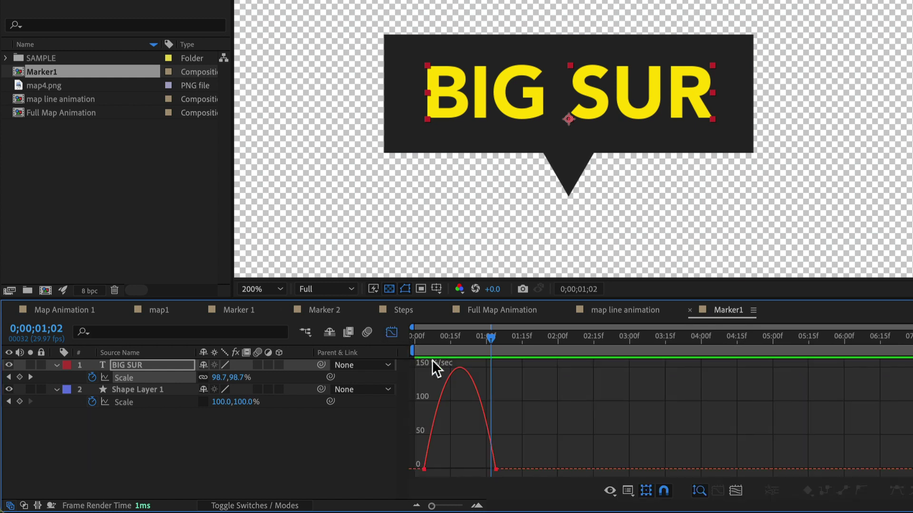
{"action": "left_click", "coordinate": [438, 464]}
{"action": "left_click_drag", "start_coordinate": [437, 468], "coordinate": [445, 469]}
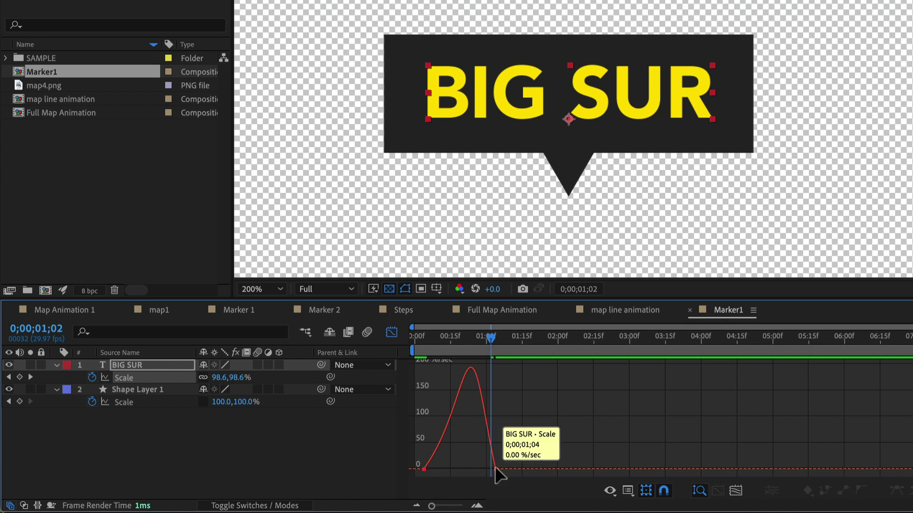
{"action": "left_click_drag", "start_coordinate": [482, 468], "coordinate": [455, 468]}
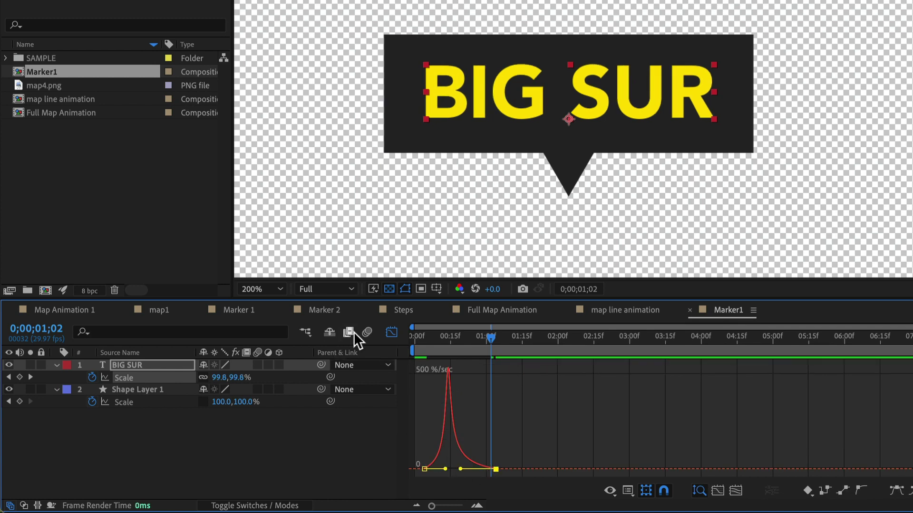
{"action": "left_click", "coordinate": [391, 332]}
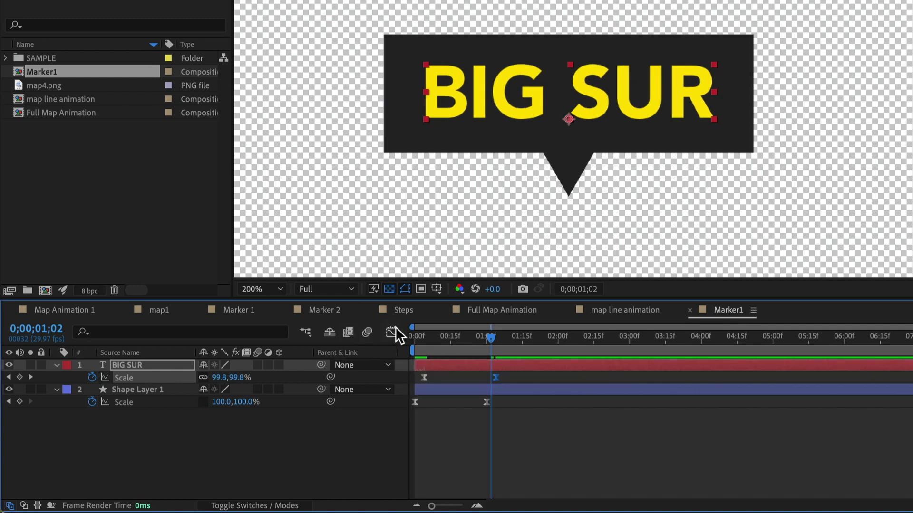
Enable motion blur for the composition and for both the BIG SUR text layer and Shape Layer 1.
{"action": "left_click", "coordinate": [257, 364]}
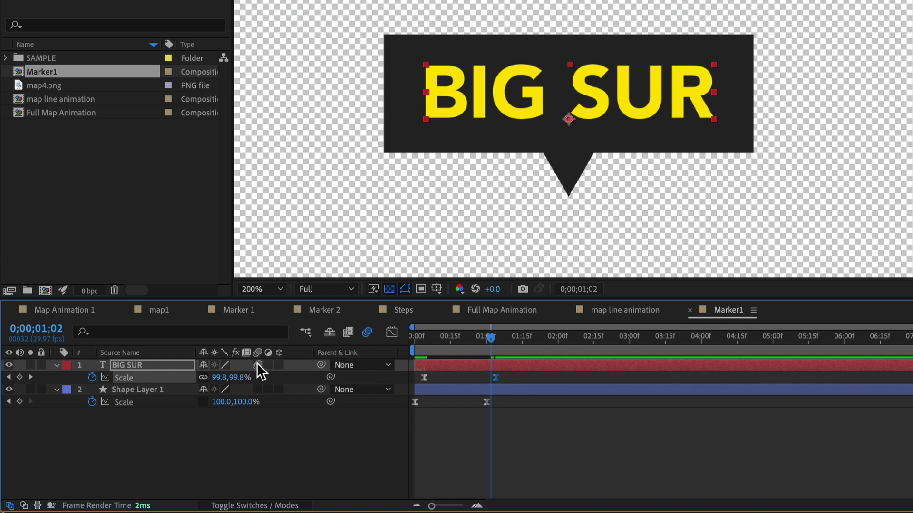
{"action": "left_click", "coordinate": [257, 389]}
{"action": "left_click", "coordinate": [260, 506]}
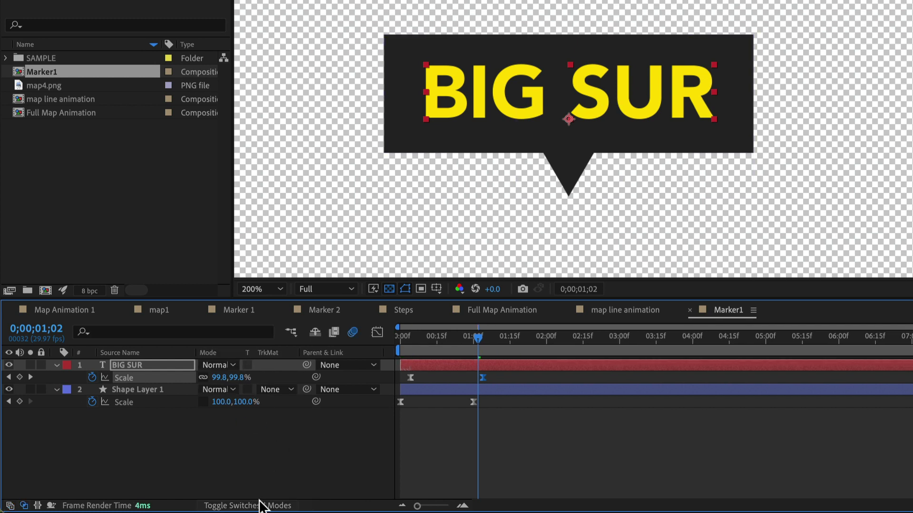
{"action": "left_click", "coordinate": [260, 505]}
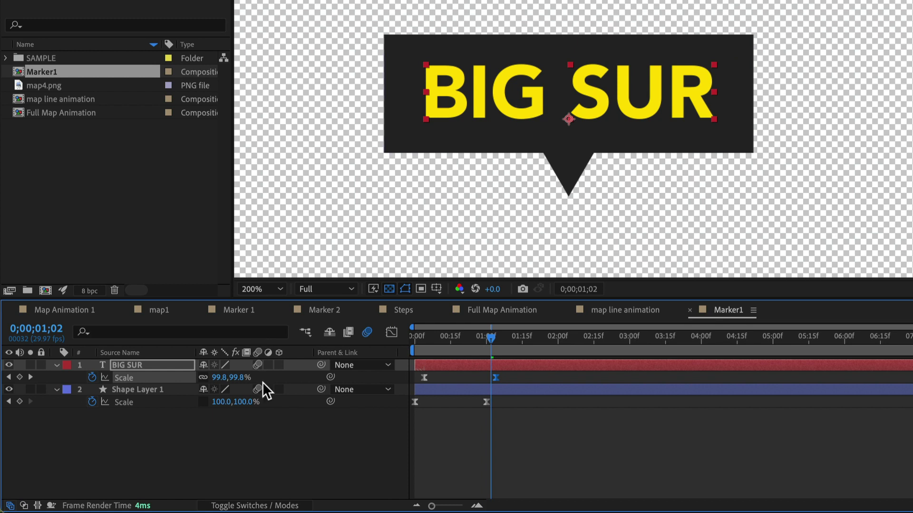
Play back the marker animation from the start several times to check its motion blur, easing and timing.
{"action": "left_click", "coordinate": [422, 336]}
{"action": "key", "text": "space"}
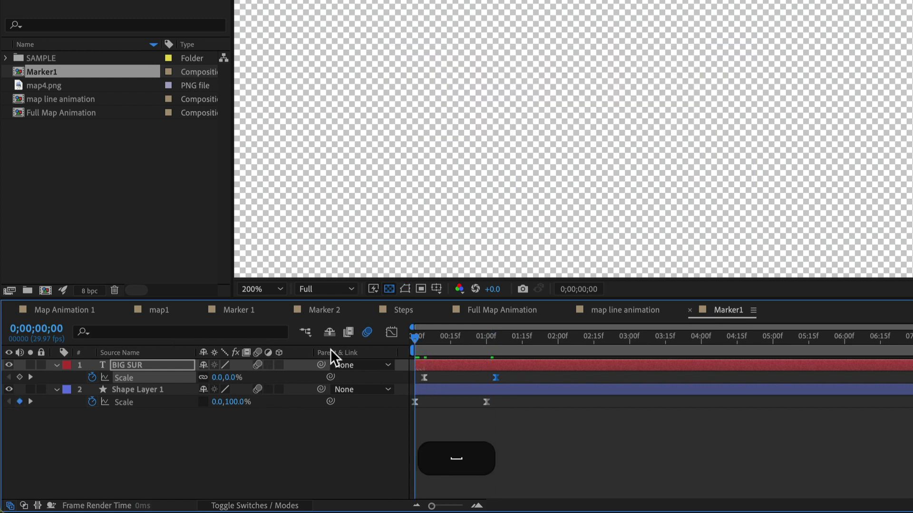
{"action": "key", "text": "space"}
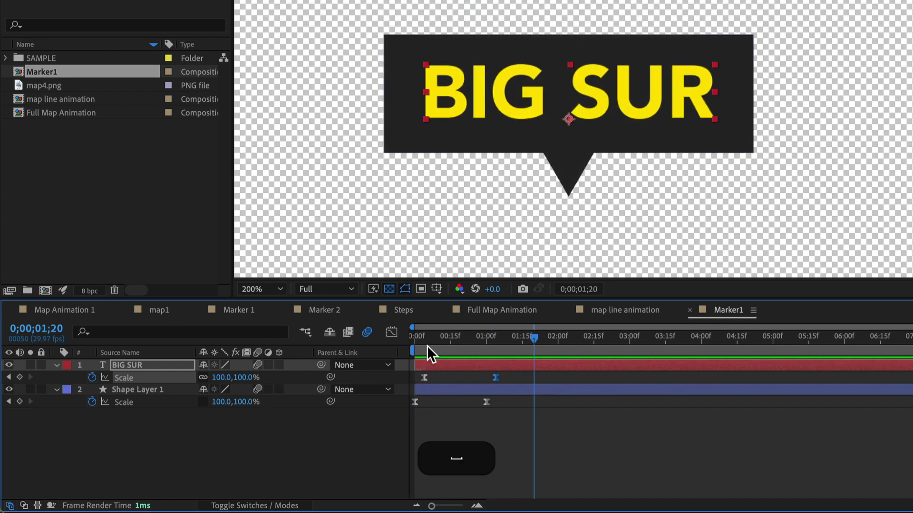
{"action": "key", "text": "space"}
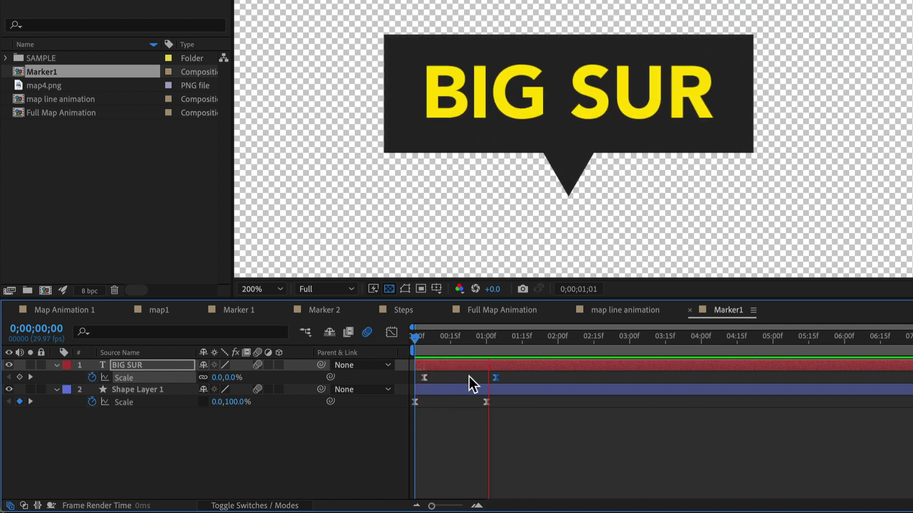
{"action": "key", "text": "space"}
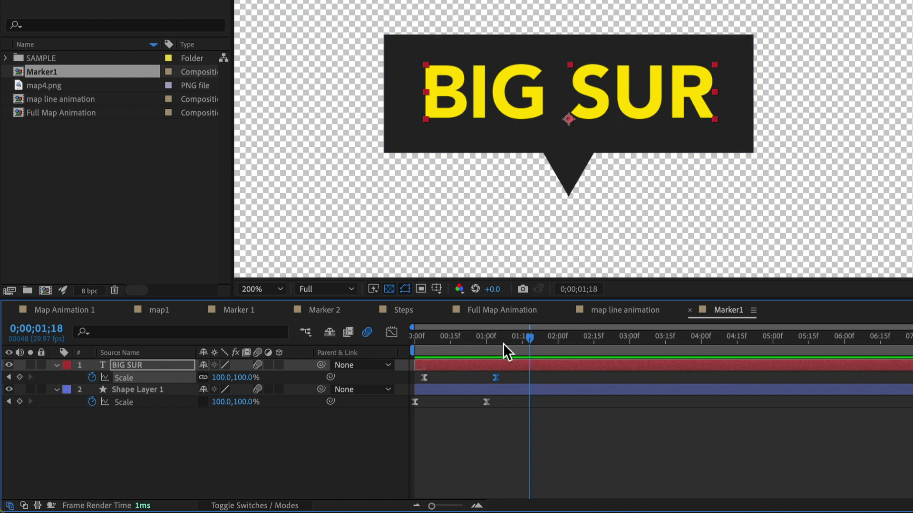
{"action": "key", "text": "Home"}
{"action": "key", "text": "space"}
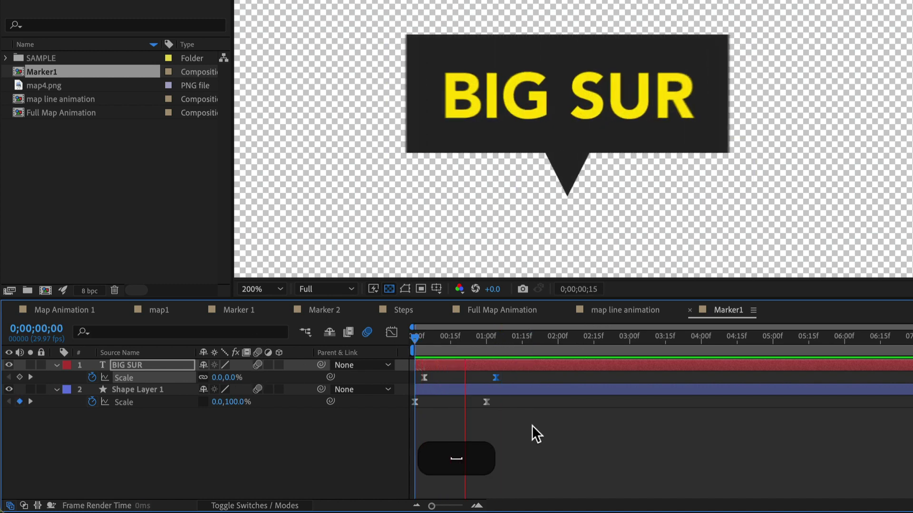
{"action": "key", "text": "space"}
Duplicate the Marker1 composition in the project and open the copy.
{"action": "left_click", "coordinate": [99, 165]}
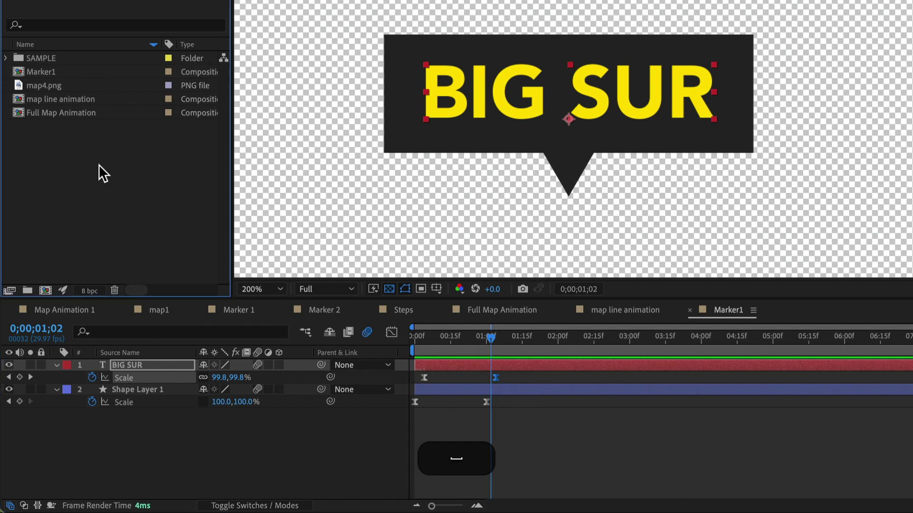
{"action": "left_click", "coordinate": [47, 71]}
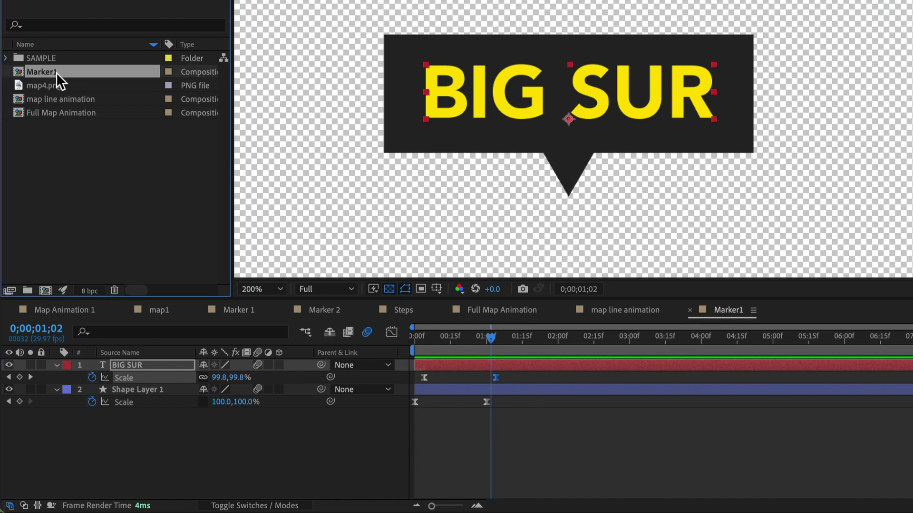
{"action": "key", "text": "super+d"}
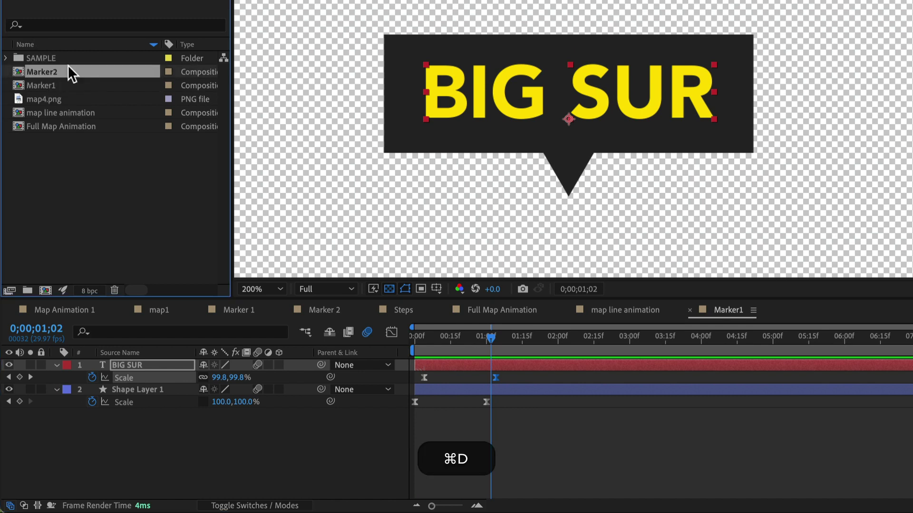
{"action": "double_click", "coordinate": [30, 69]}
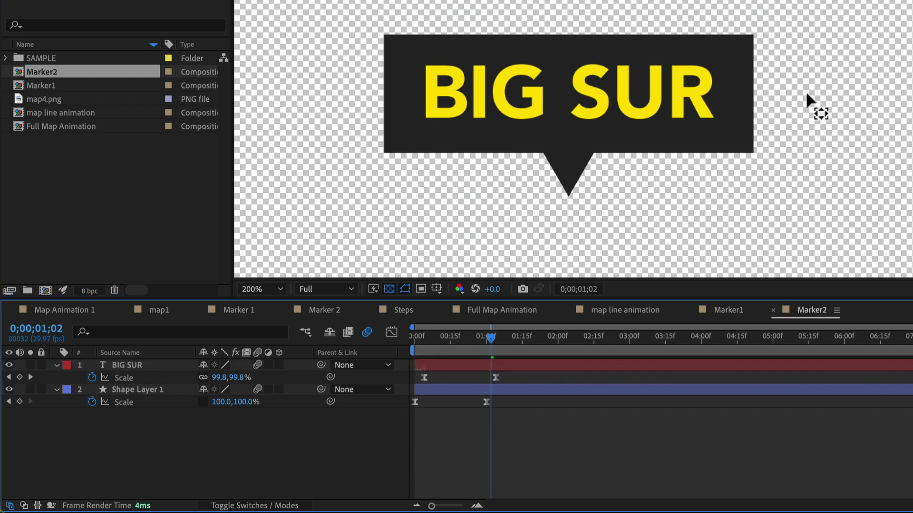
Replace the BIG SUR text in the duplicated marker composition with POINT SUR.
{"action": "left_click", "coordinate": [612, 105]}
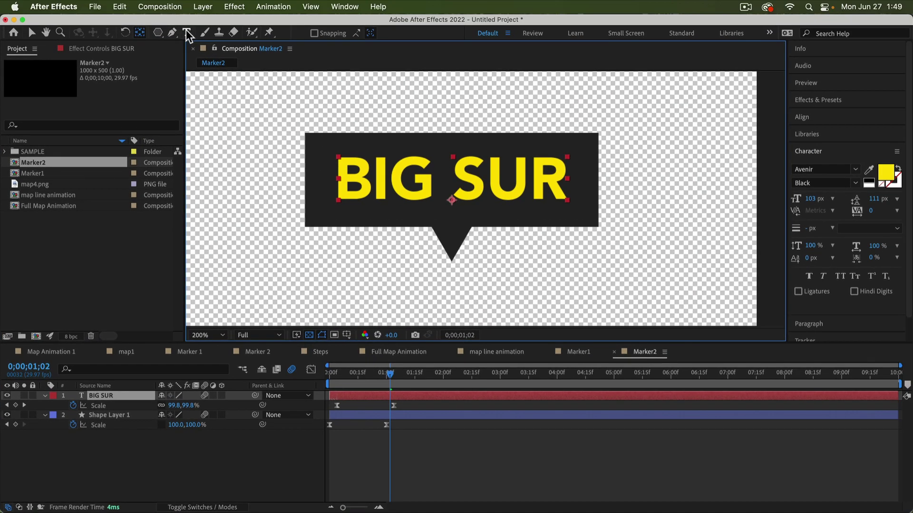
{"action": "left_click", "coordinate": [186, 32]}
{"action": "left_click", "coordinate": [599, 102]}
{"action": "key", "text": "super+a"}
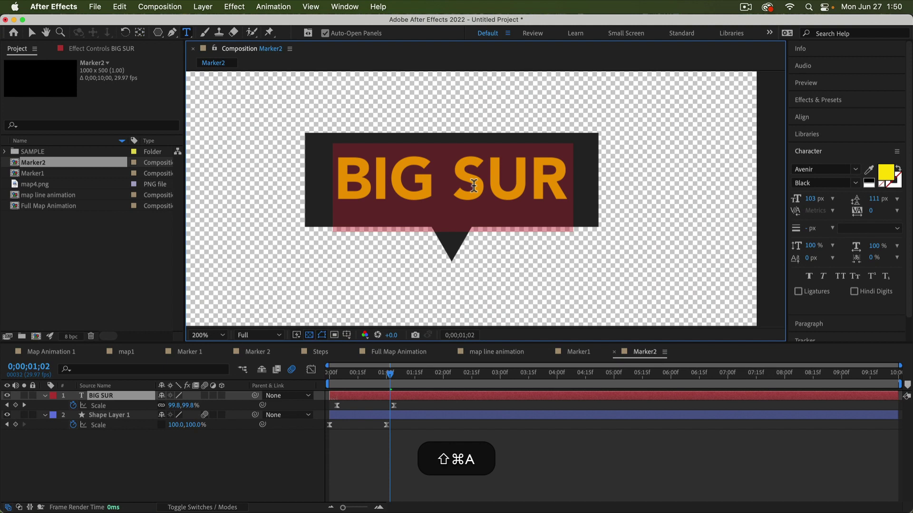
{"action": "type", "text": "Po"}
{"action": "key", "text": "BackSpace"}
{"action": "type", "text": "OINT SUR"}
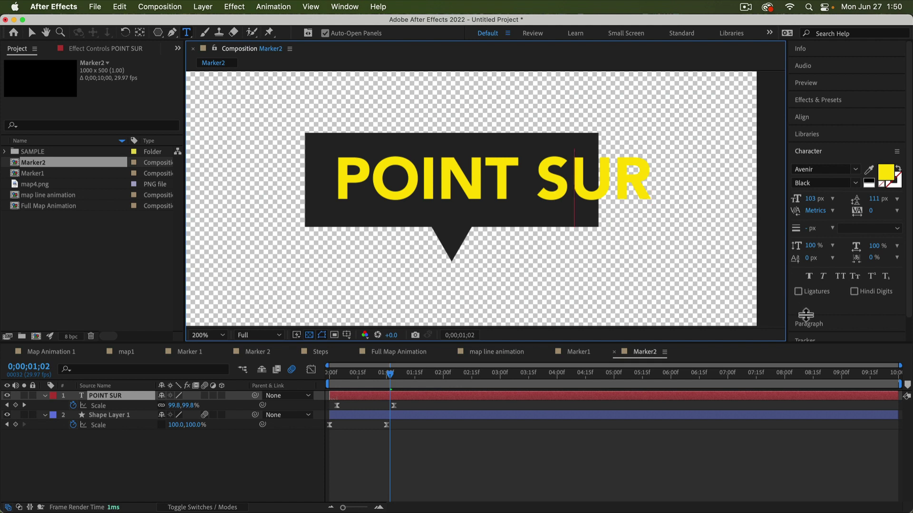
Move the POINT SUR layer's anchor point to the middle of the text's bottom edge and center the text over the callout.
{"action": "left_click", "coordinate": [814, 326]}
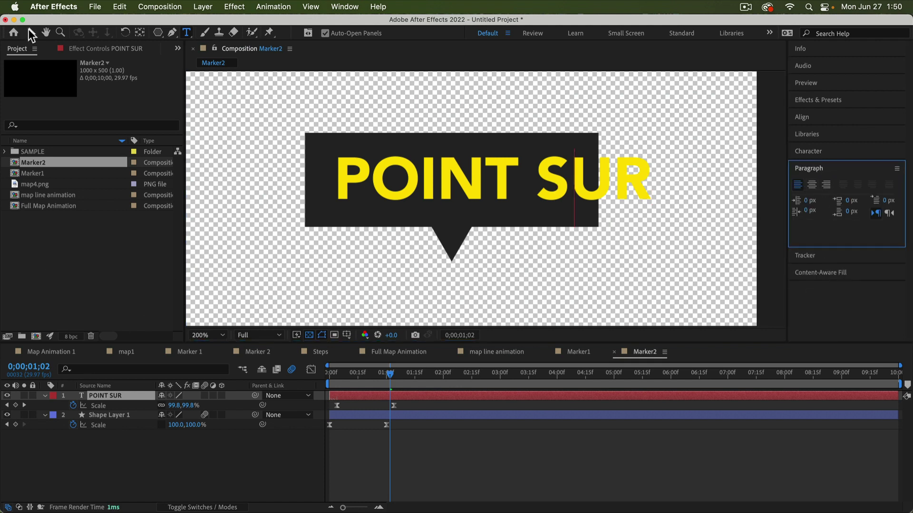
{"action": "left_click", "coordinate": [31, 33]}
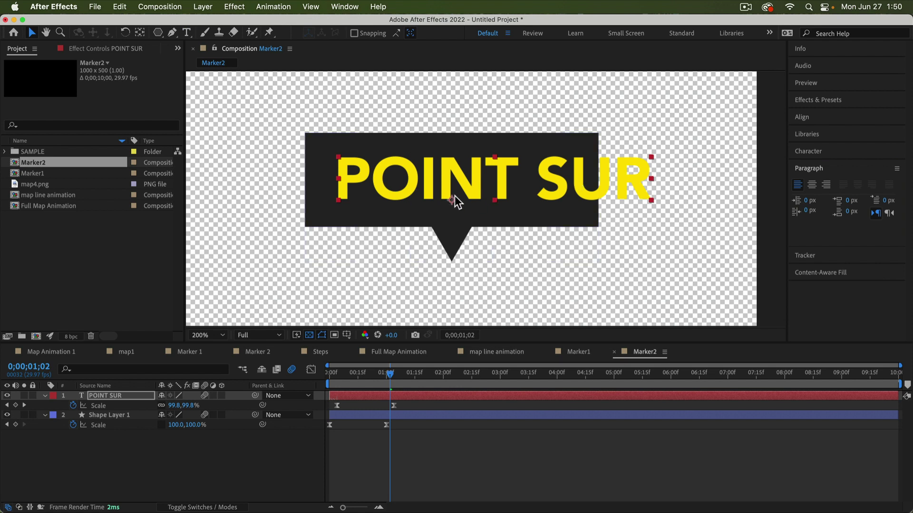
{"action": "key", "text": "y"}
{"action": "left_click_drag", "start_coordinate": [456, 204], "coordinate": [494, 201]}
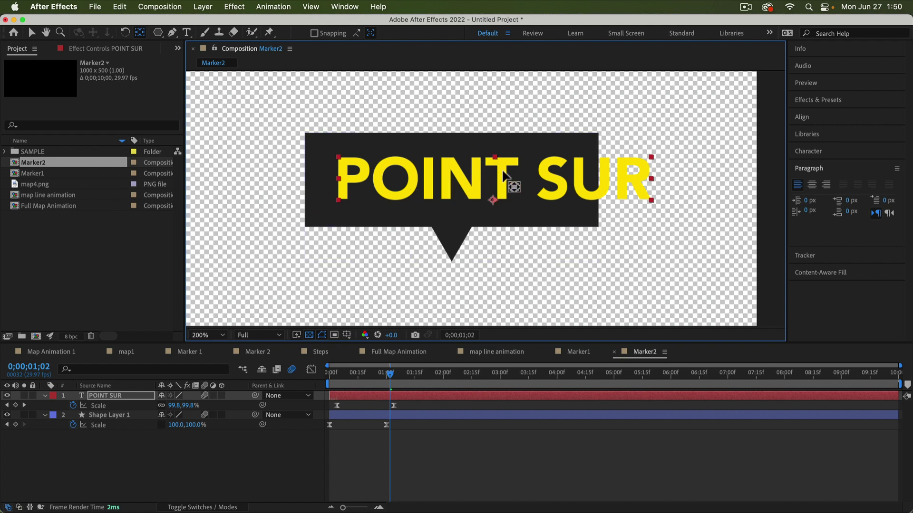
{"action": "key", "text": "v"}
{"action": "left_click_drag", "start_coordinate": [494, 181], "coordinate": [459, 177]}
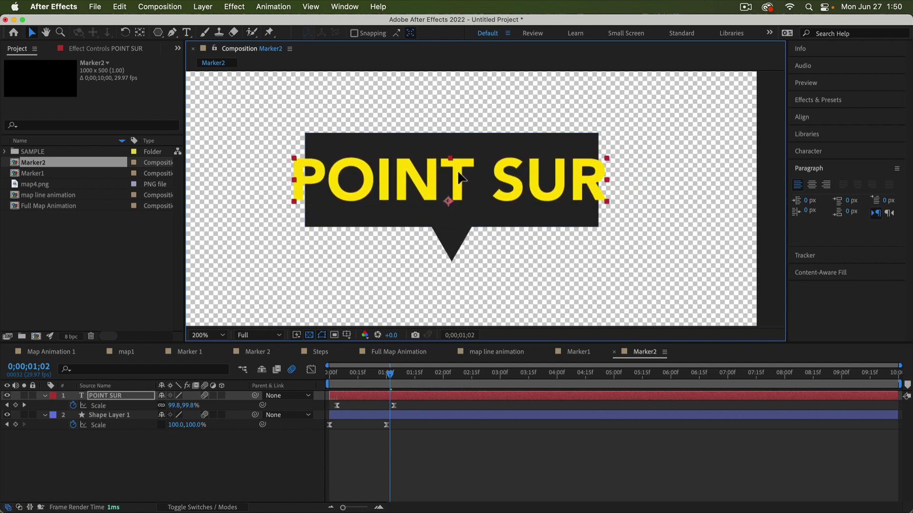
Widen Rectangle 1 in Shape Layer 1 evenly on both sides so the dark callout box surrounds the POINT SUR text with a margin.
{"action": "left_click", "coordinate": [444, 152]}
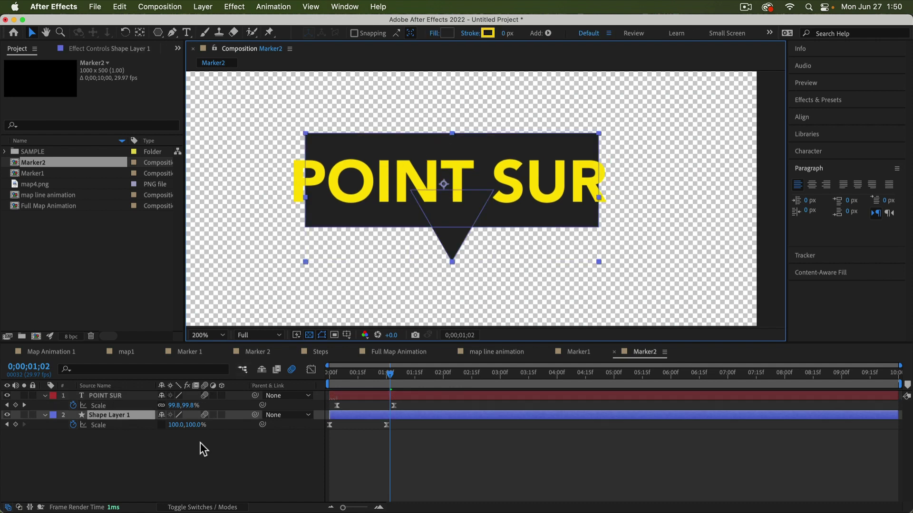
{"action": "left_click", "coordinate": [45, 416]}
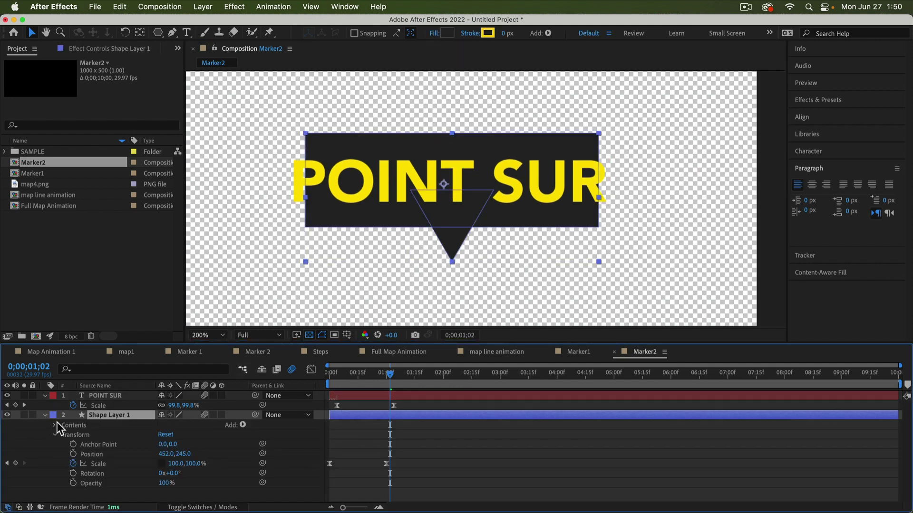
{"action": "left_click", "coordinate": [54, 425]}
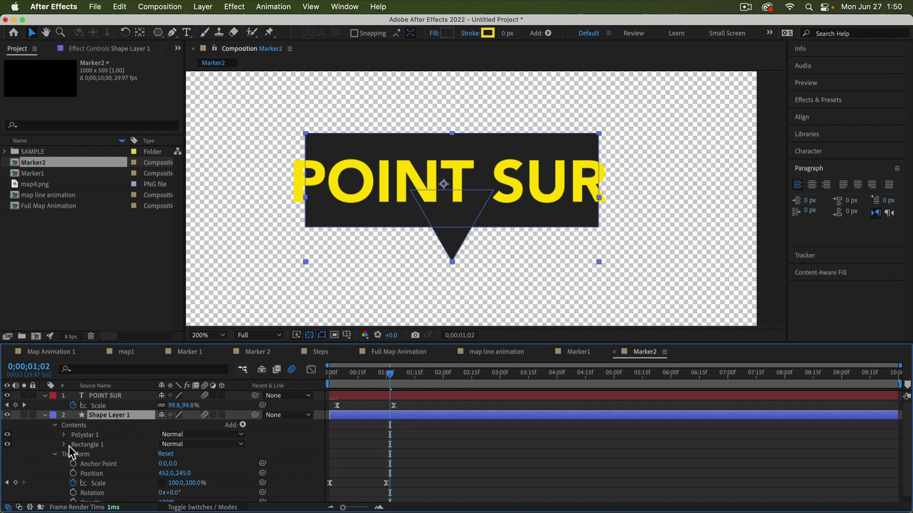
{"action": "left_click", "coordinate": [72, 446]}
{"action": "left_click", "coordinate": [95, 446]}
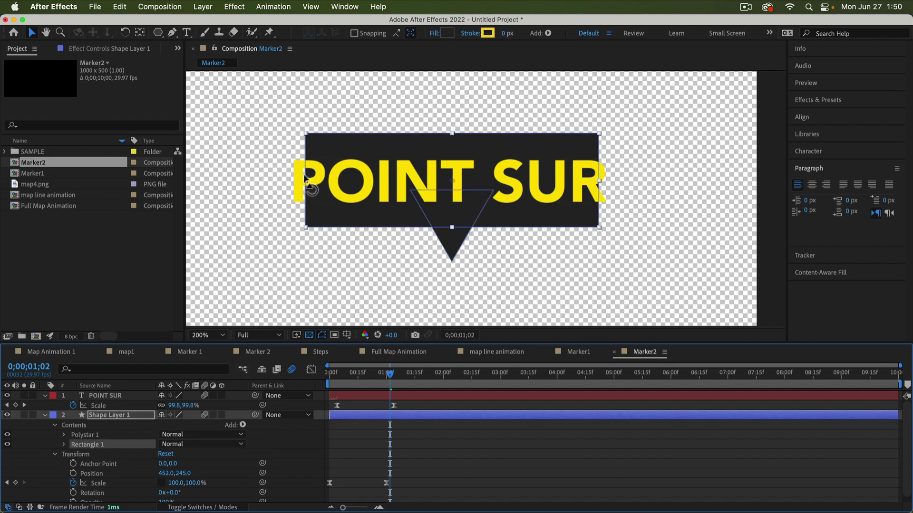
{"action": "mouse_move", "coordinate": [307, 181]}
{"action": "left_mouse_down"}
{"action": "mouse_move", "coordinate": [263, 183]}
{"action": "mouse_move", "coordinate": [271, 184]}
{"action": "left_mouse_up"}
{"action": "left_click", "coordinate": [295, 243]}
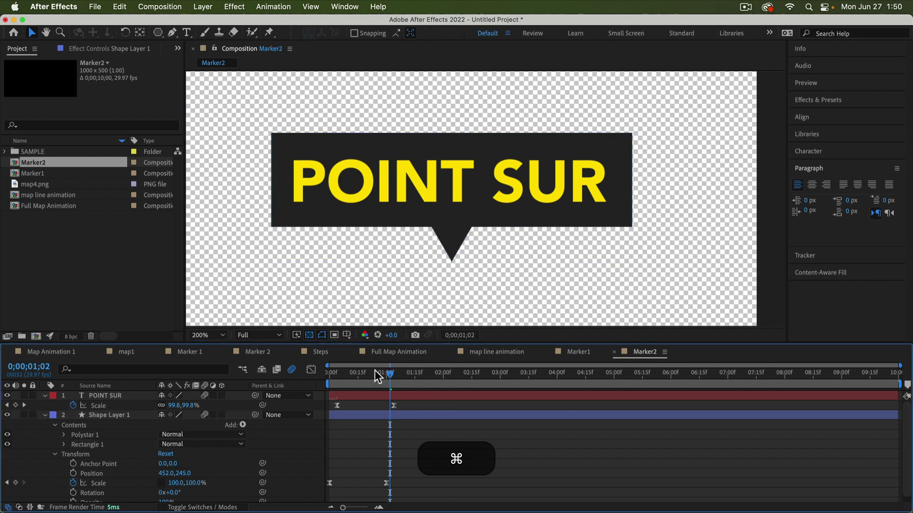
Play back the POINT SUR marker composition to check its opening animation.
{"action": "key", "text": "space"}
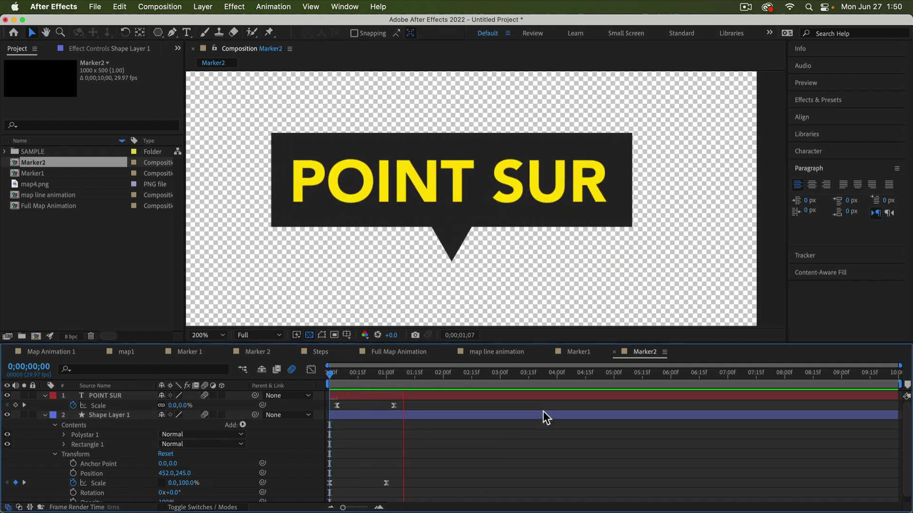
{"action": "key", "text": "space"}
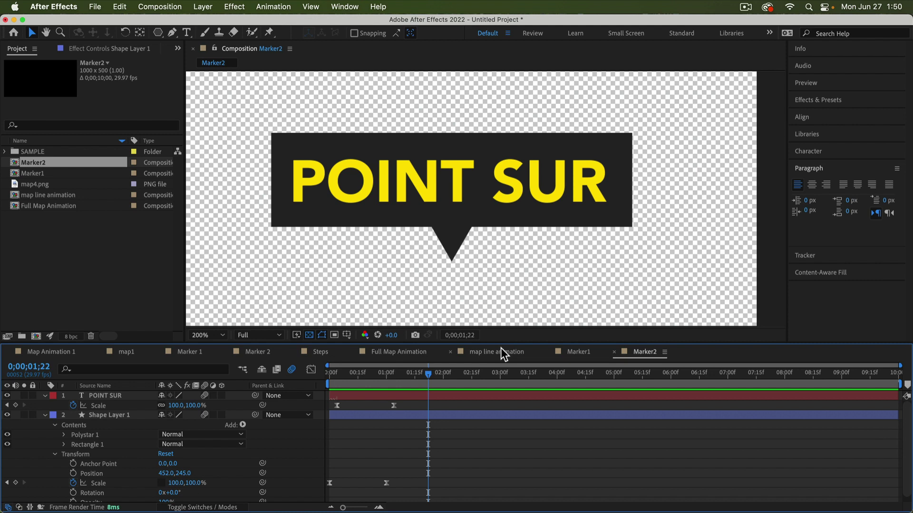
Open the Full Map Animation composition and add the map line animation composition to it as a layer.
{"action": "left_click", "coordinate": [385, 354]}
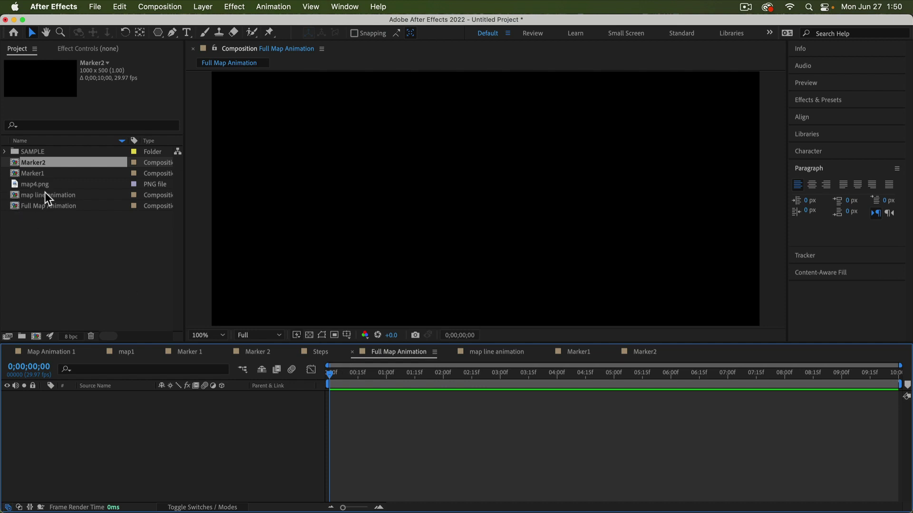
{"action": "left_click_drag", "start_coordinate": [46, 194], "coordinate": [370, 423]}
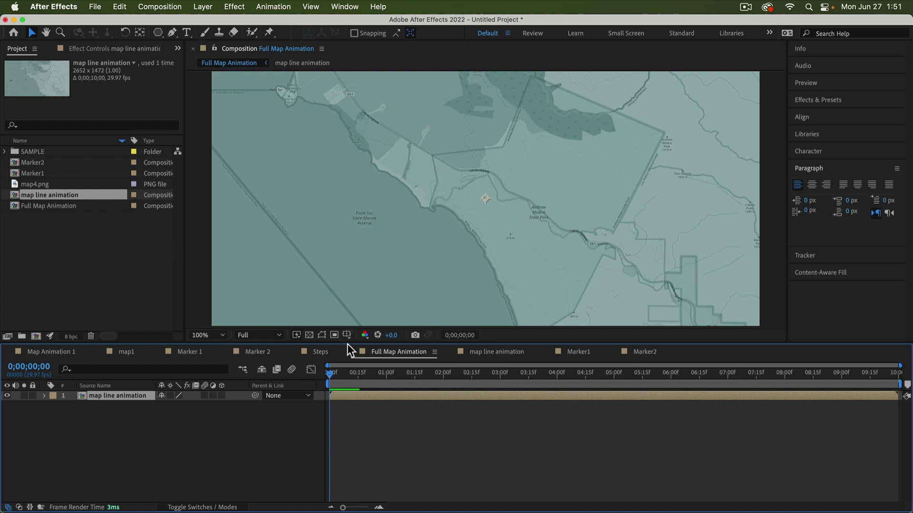
With the yellow route fully drawn, move the map line animation layer down and to the right so the whole route fits inside the frame.
{"action": "left_click_drag", "start_coordinate": [358, 370], "coordinate": [387, 414]}
{"action": "mouse_move", "coordinate": [348, 375]}
{"action": "left_mouse_down"}
{"action": "mouse_move", "coordinate": [464, 389]}
{"action": "mouse_move", "coordinate": [737, 379]}
{"action": "left_mouse_up"}
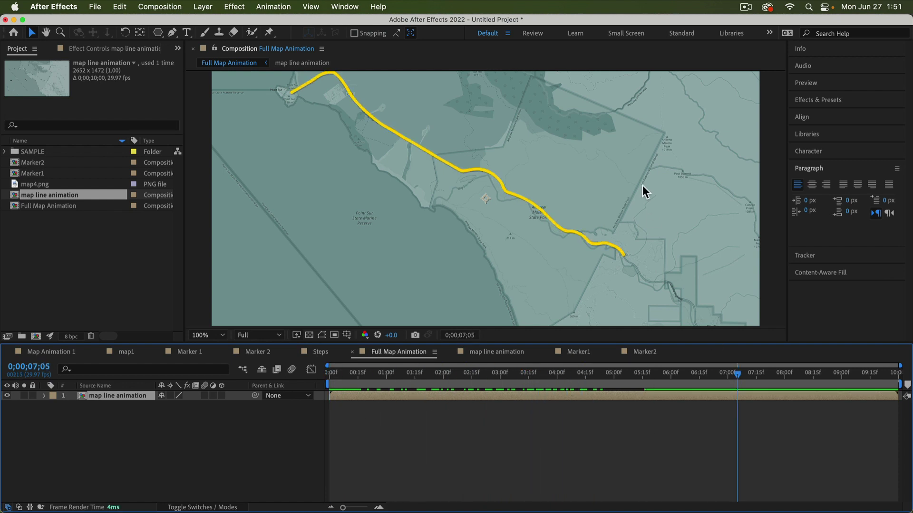
{"action": "left_click_drag", "start_coordinate": [643, 185], "coordinate": [671, 201]}
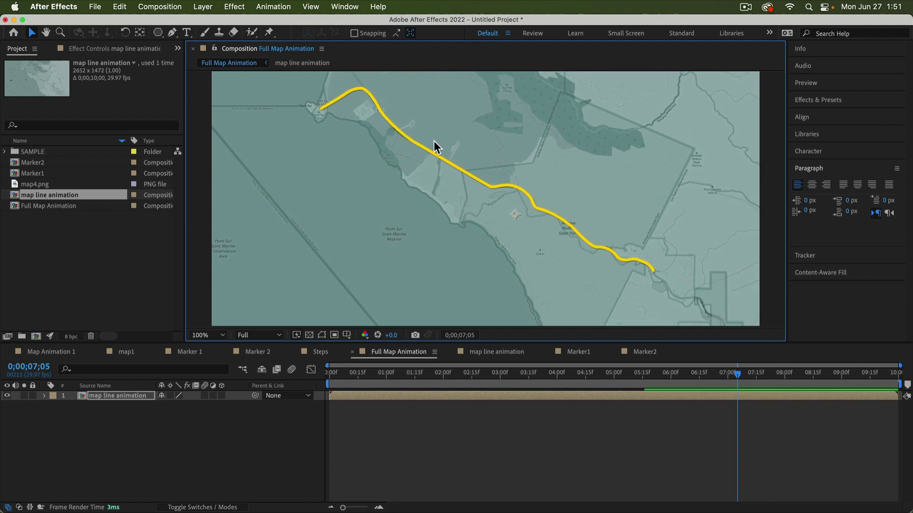
{"action": "left_click_drag", "start_coordinate": [556, 175], "coordinate": [559, 175]}
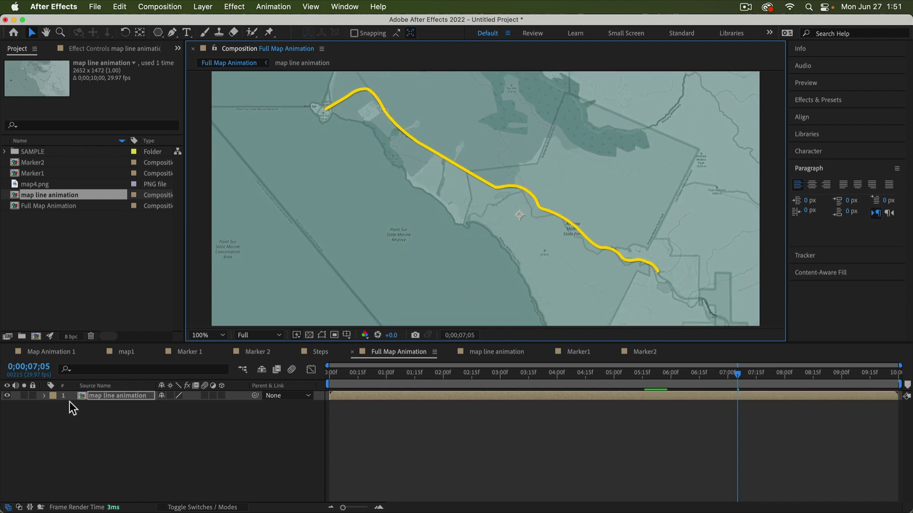
{"action": "left_click", "coordinate": [217, 335]}
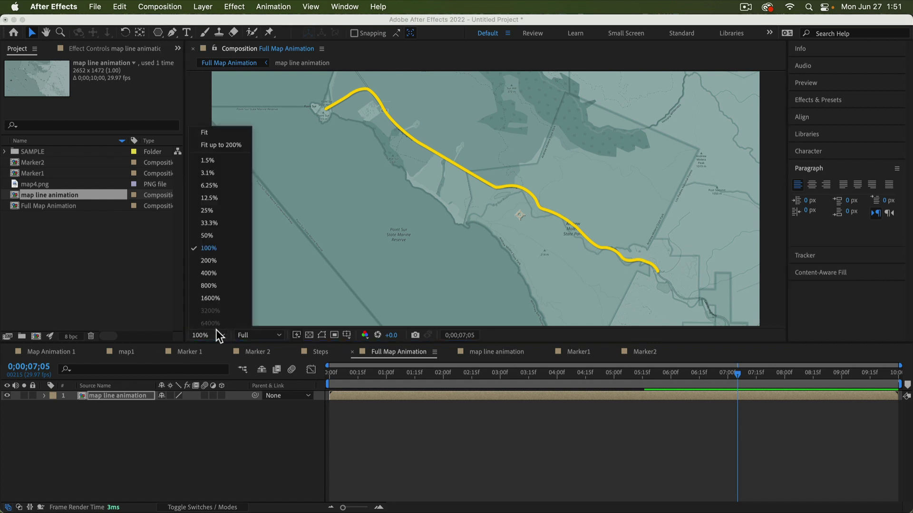
{"action": "left_click", "coordinate": [222, 136]}
{"action": "left_click_drag", "start_coordinate": [515, 200], "coordinate": [516, 206]}
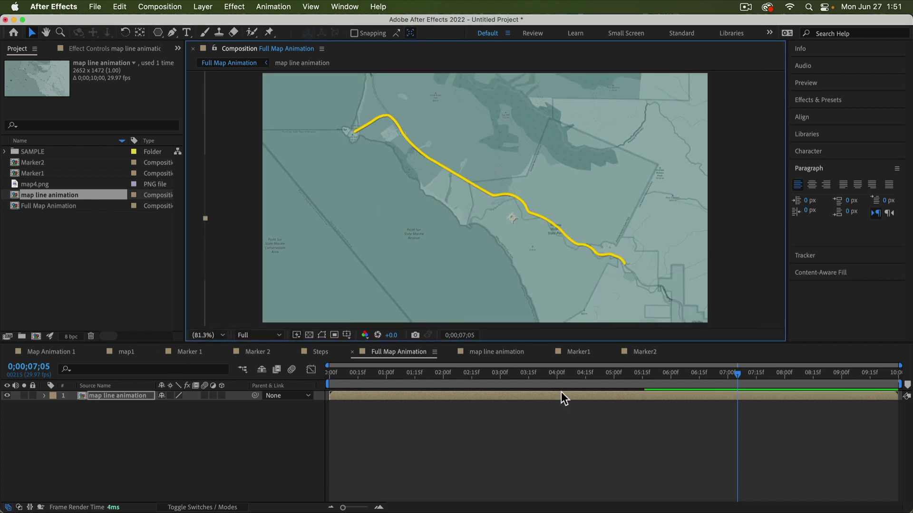
Add the Marker1 composition above the map layer and move the BIG SUR callout over the route's southeastern end.
{"action": "mouse_move", "coordinate": [493, 377]}
{"action": "left_mouse_down"}
{"action": "mouse_move", "coordinate": [367, 381]}
{"action": "mouse_move", "coordinate": [509, 377]}
{"action": "mouse_move", "coordinate": [496, 375]}
{"action": "left_mouse_up"}
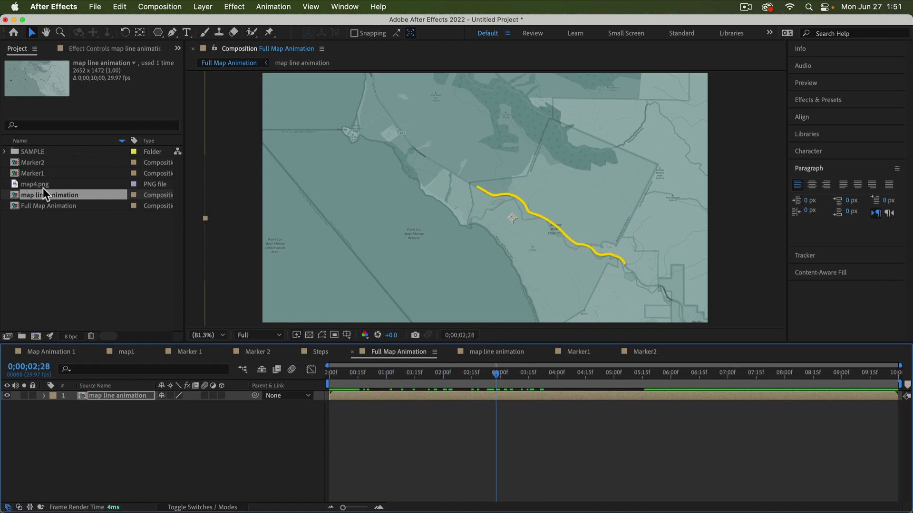
{"action": "mouse_move", "coordinate": [41, 171]}
{"action": "left_mouse_down"}
{"action": "mouse_move", "coordinate": [418, 320]}
{"action": "mouse_move", "coordinate": [352, 396]}
{"action": "mouse_move", "coordinate": [339, 384]}
{"action": "mouse_move", "coordinate": [342, 392]}
{"action": "mouse_move", "coordinate": [362, 376]}
{"action": "mouse_move", "coordinate": [438, 380]}
{"action": "left_mouse_up"}
{"action": "mouse_move", "coordinate": [468, 189]}
{"action": "left_mouse_down"}
{"action": "mouse_move", "coordinate": [560, 165]}
{"action": "mouse_move", "coordinate": [628, 224]}
{"action": "mouse_move", "coordinate": [614, 230]}
{"action": "left_mouse_up"}
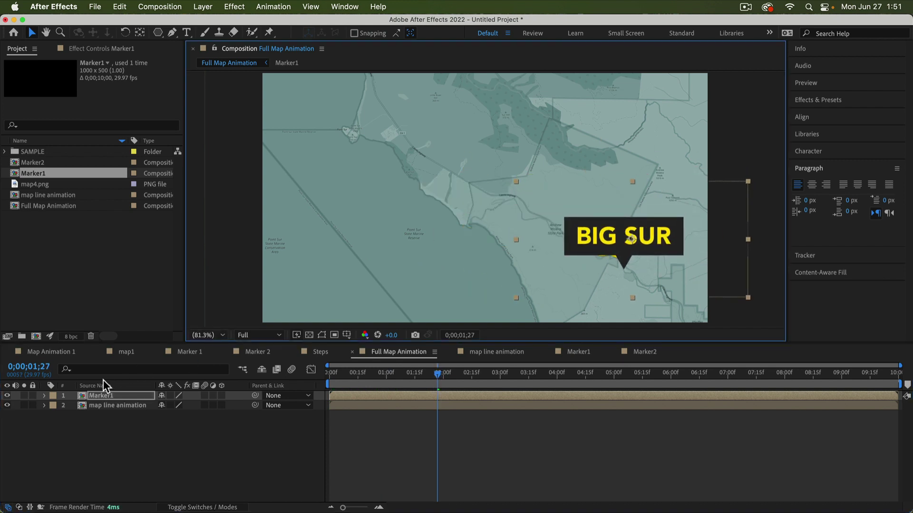
Set the Marker1 layer's scale to 30% and move the BIG SUR callout so its pointer meets the route's starting point.
{"action": "key", "text": "s"}
{"action": "left_click", "coordinate": [180, 405]}
{"action": "type", "text": "20"}
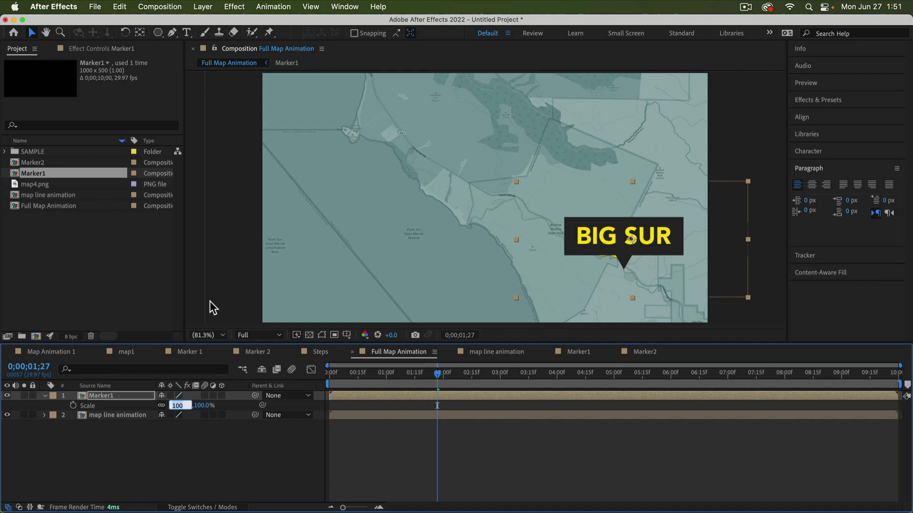
{"action": "key", "text": "Return"}
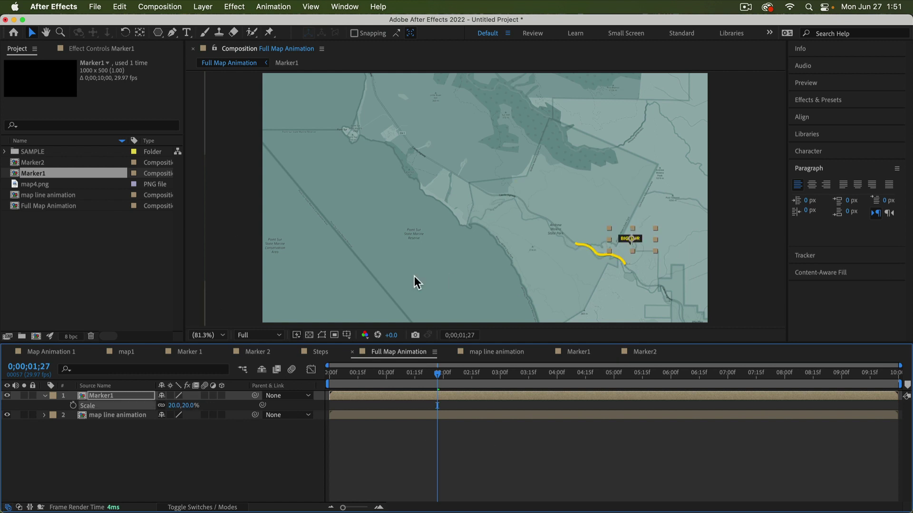
{"action": "left_click", "coordinate": [179, 406]}
{"action": "type", "text": "30"}
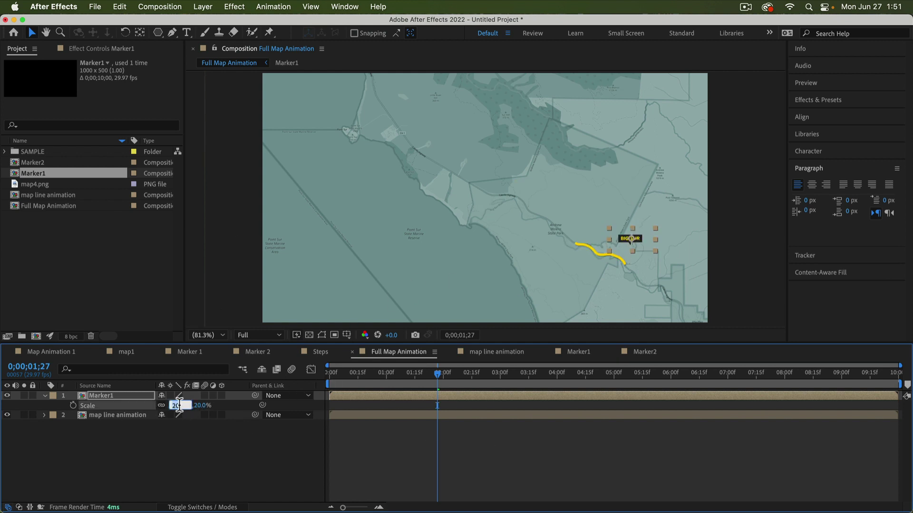
{"action": "key", "text": "Return"}
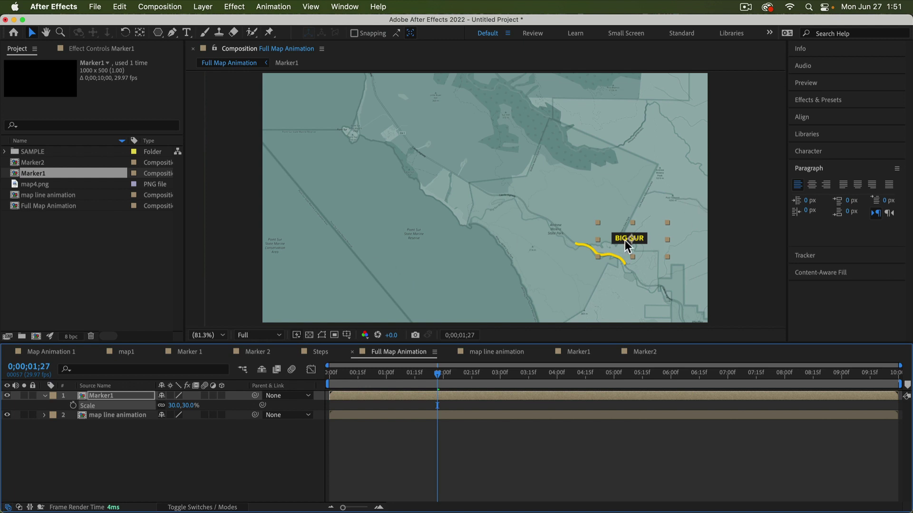
{"action": "left_click_drag", "start_coordinate": [640, 238], "coordinate": [634, 259]}
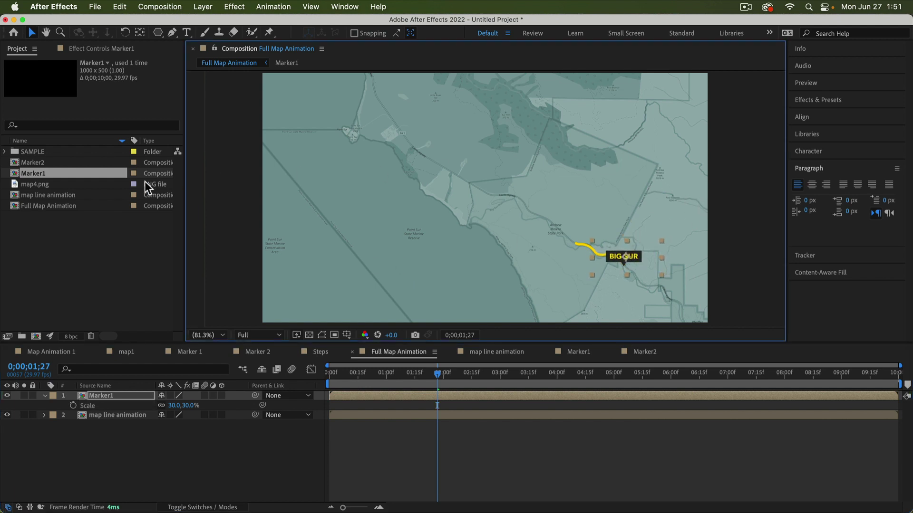
Add the Marker2 composition as the uppermost layer and slide it in time to start just before the 5-second mark.
{"action": "left_click", "coordinate": [47, 165]}
{"action": "mouse_move", "coordinate": [347, 409]}
{"action": "left_mouse_down"}
{"action": "mouse_move", "coordinate": [345, 391]}
{"action": "mouse_move", "coordinate": [629, 381]}
{"action": "left_mouse_up"}
{"action": "mouse_move", "coordinate": [454, 393]}
{"action": "left_mouse_down"}
{"action": "mouse_move", "coordinate": [697, 391]}
{"action": "mouse_move", "coordinate": [663, 393]}
{"action": "left_mouse_up"}
Set the Marker2 layer's scale to 30% and move the POINT SUR callout over the route's northwestern end.
{"action": "key", "text": "s"}
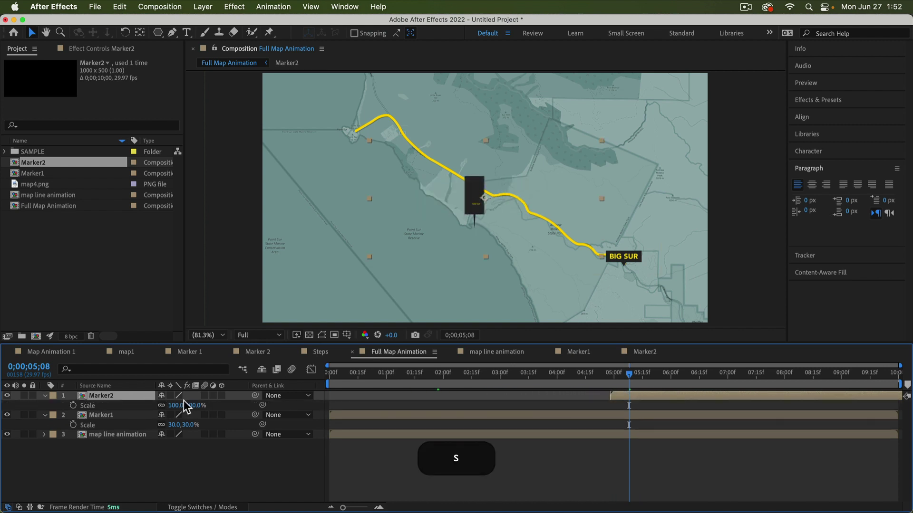
{"action": "left_click", "coordinate": [177, 406]}
{"action": "type", "text": "30"}
{"action": "key", "text": "Return"}
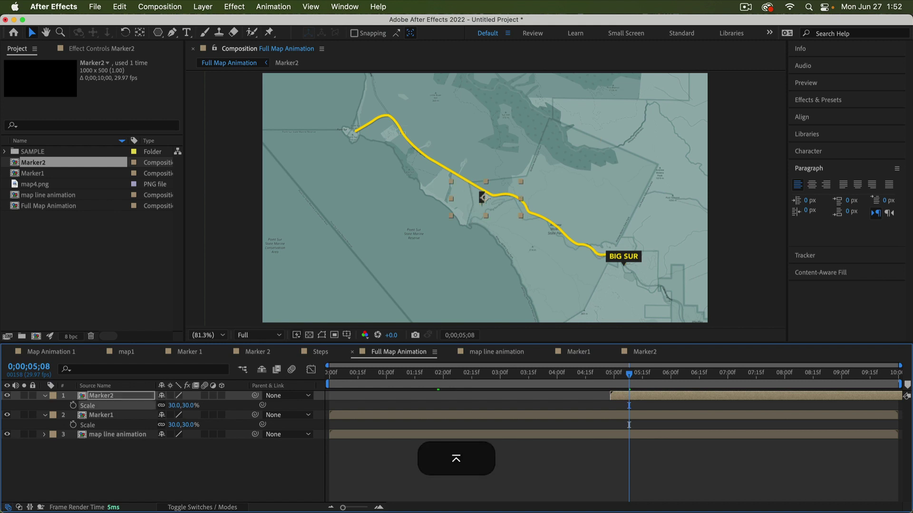
{"action": "left_click", "coordinate": [710, 373]}
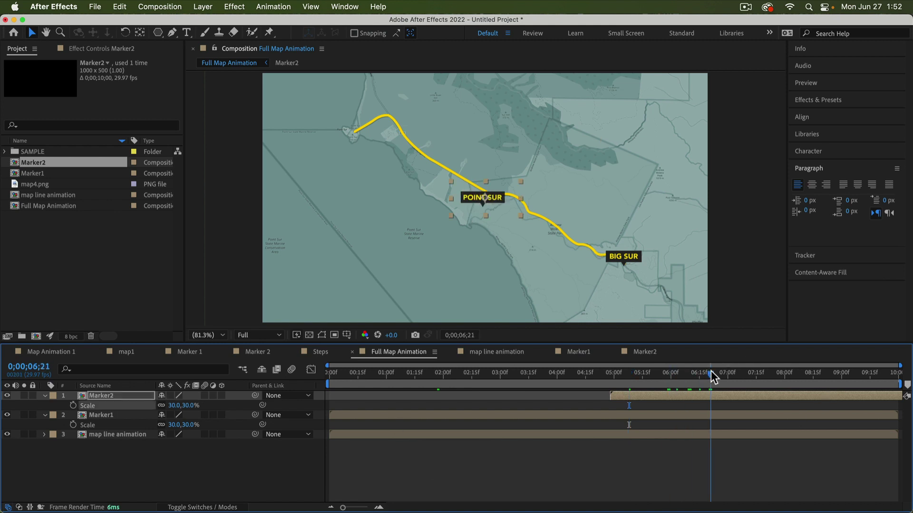
{"action": "mouse_move", "coordinate": [502, 199]}
{"action": "left_mouse_down"}
{"action": "mouse_move", "coordinate": [406, 114]}
{"action": "mouse_move", "coordinate": [375, 126]}
{"action": "left_mouse_up"}
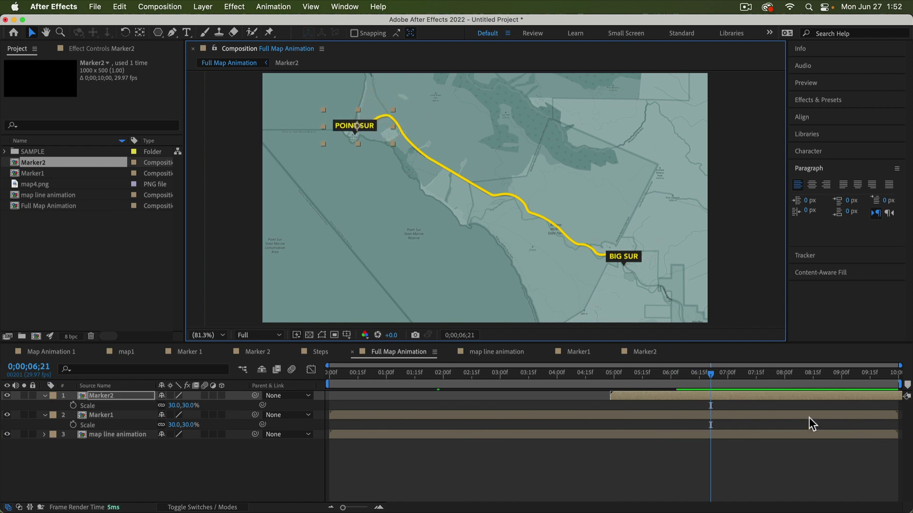
Play the animation from the beginning and shift the Marker1 layer to start a few frames into the composition.
{"action": "left_click_drag", "start_coordinate": [709, 372], "coordinate": [1, 435]}
{"action": "key", "text": "space"}
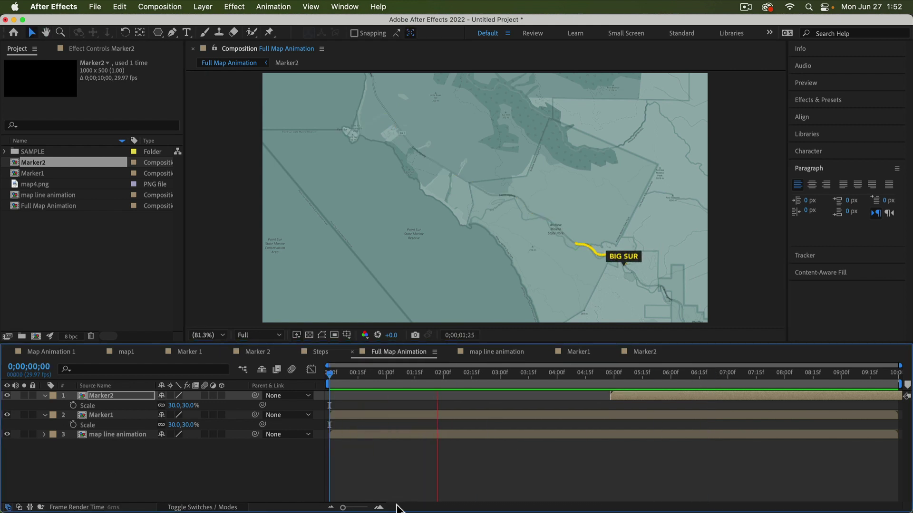
{"action": "left_click_drag", "start_coordinate": [424, 409], "coordinate": [429, 412]}
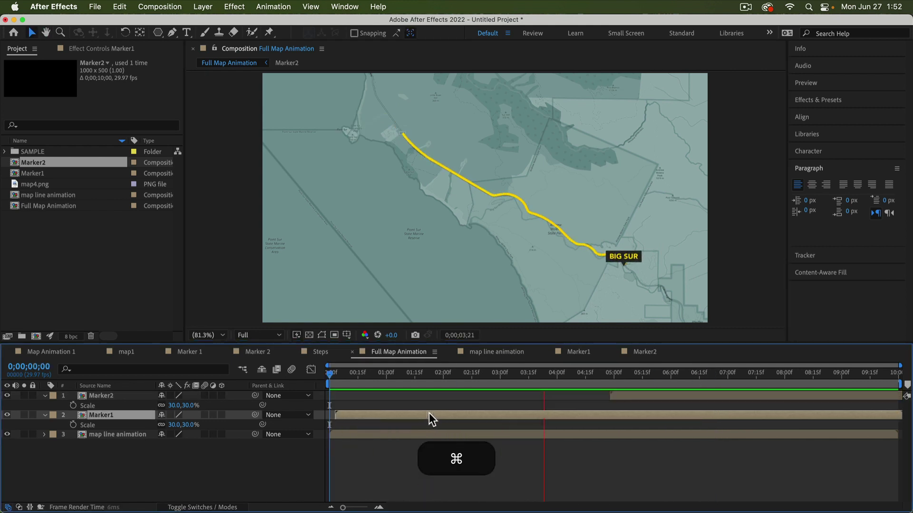
{"action": "key", "text": "super+z"}
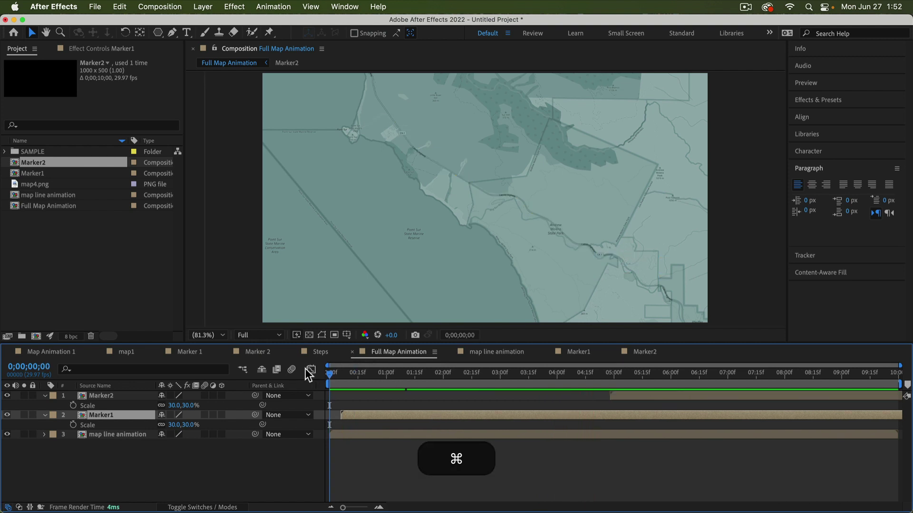
Play back Full Map Animation to check the timing of both markers against the route line.
{"action": "key", "text": "space"}
{"action": "key", "text": "space"}
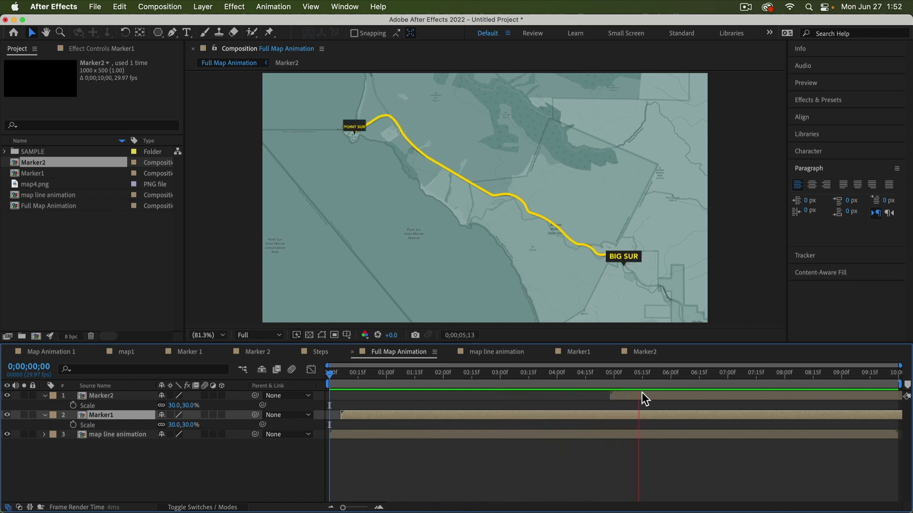
{"action": "key", "text": "space"}
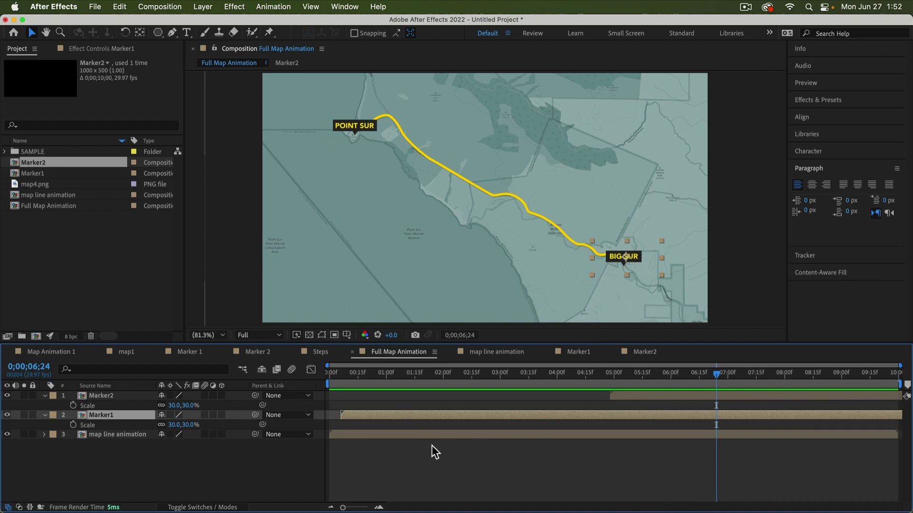
Begin a new two-node camera in Full Map Animation, keeping the name Camera 1 and the 50mm preset.
{"action": "left_click", "coordinate": [433, 470]}
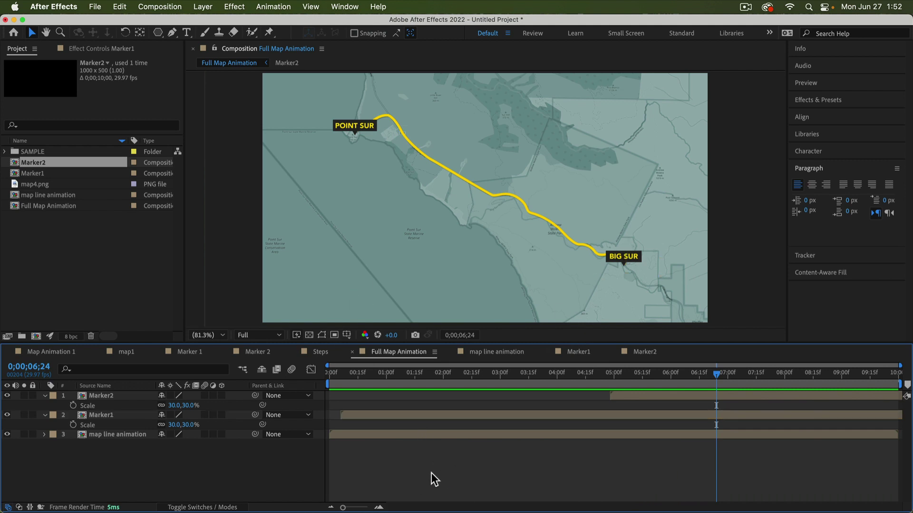
{"action": "right_click", "coordinate": [377, 462]}
{"action": "mouse_move", "coordinate": [419, 363]}
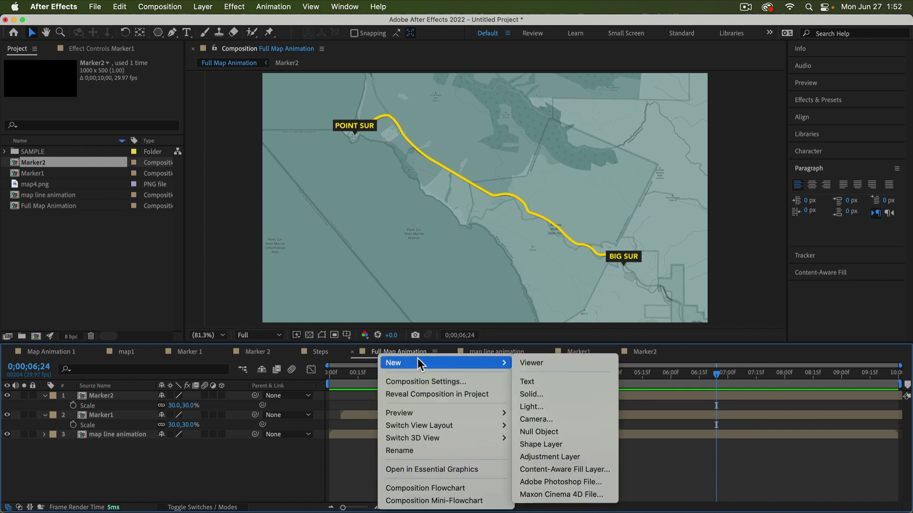
{"action": "left_click", "coordinate": [584, 421]}
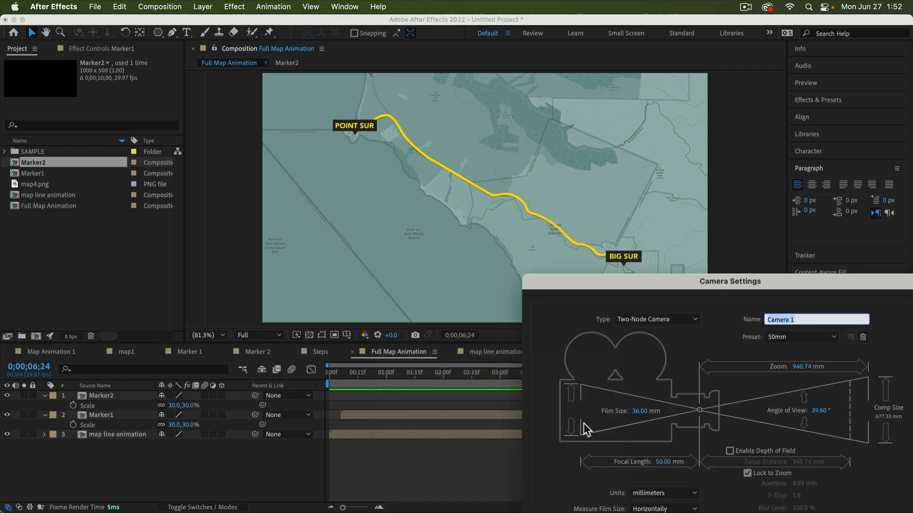
{"action": "left_click_drag", "start_coordinate": [716, 288], "coordinate": [388, 115]}
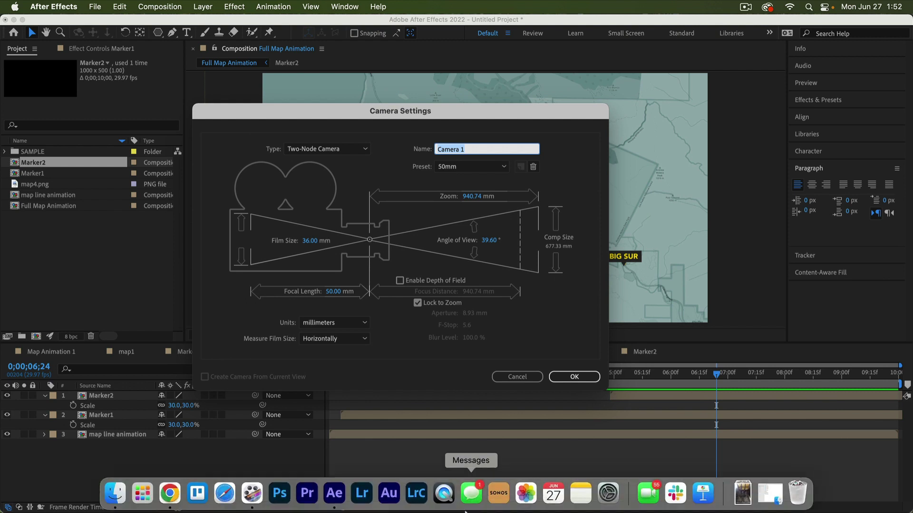
{"action": "left_click", "coordinate": [472, 175]}
{"action": "left_click", "coordinate": [476, 167]}
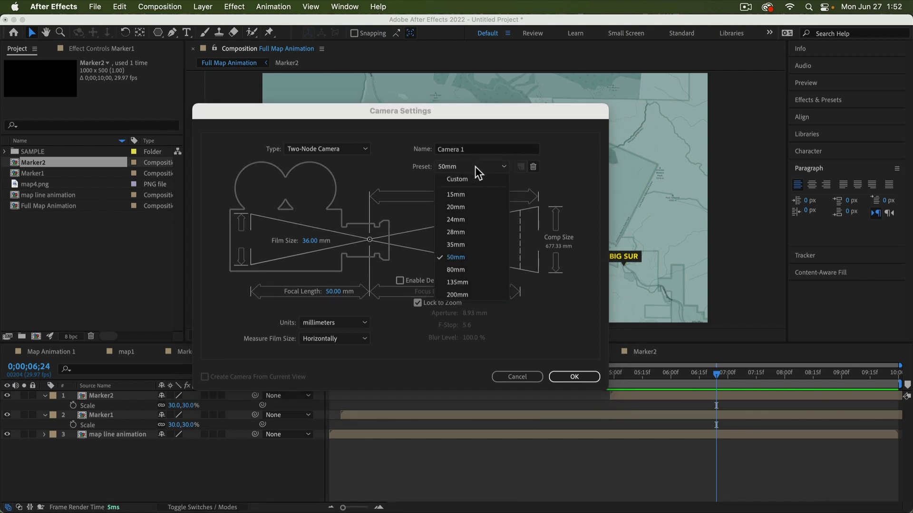
{"action": "left_click", "coordinate": [370, 182]}
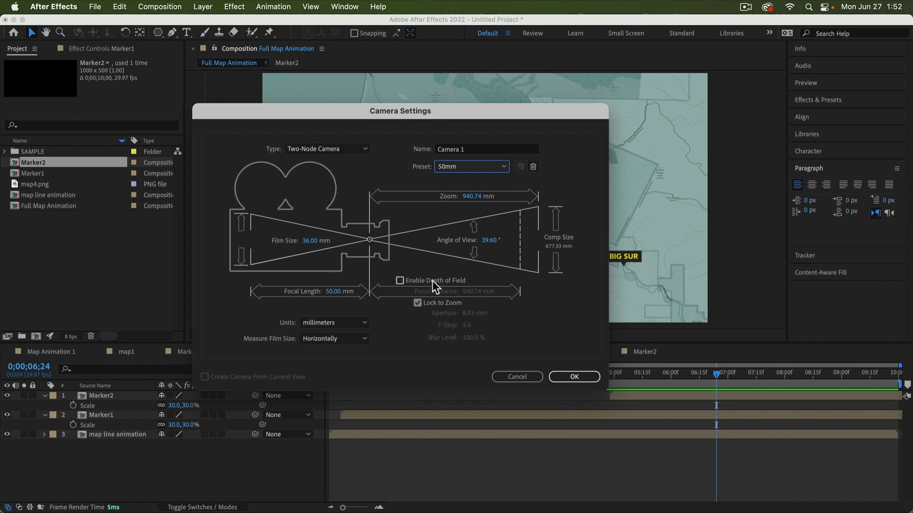
Enable depth of field for Camera 1, set its F-Stop to 40 and create the camera.
{"action": "left_click", "coordinate": [400, 281]}
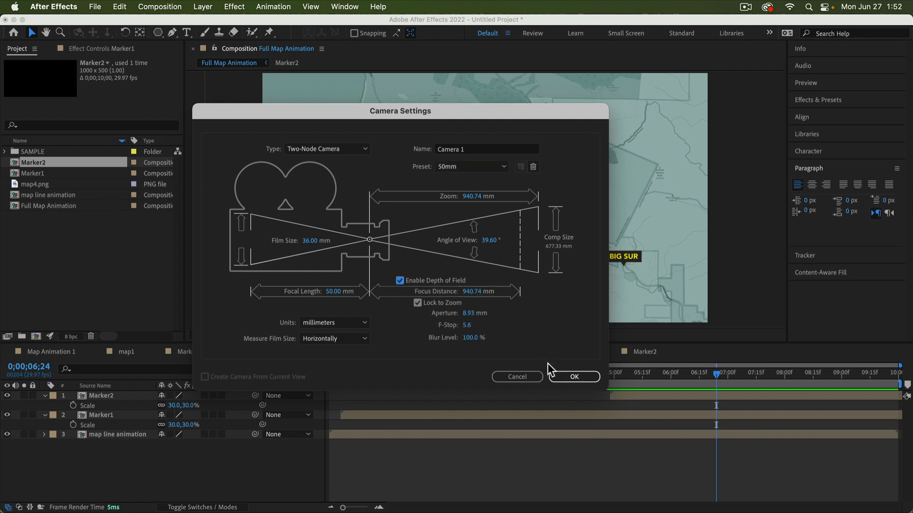
{"action": "left_click", "coordinate": [466, 325]}
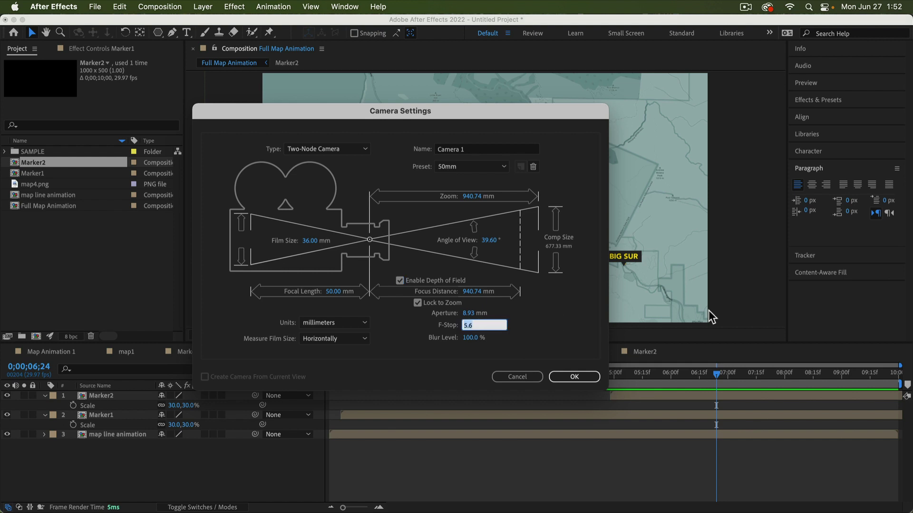
{"action": "type", "text": "40"}
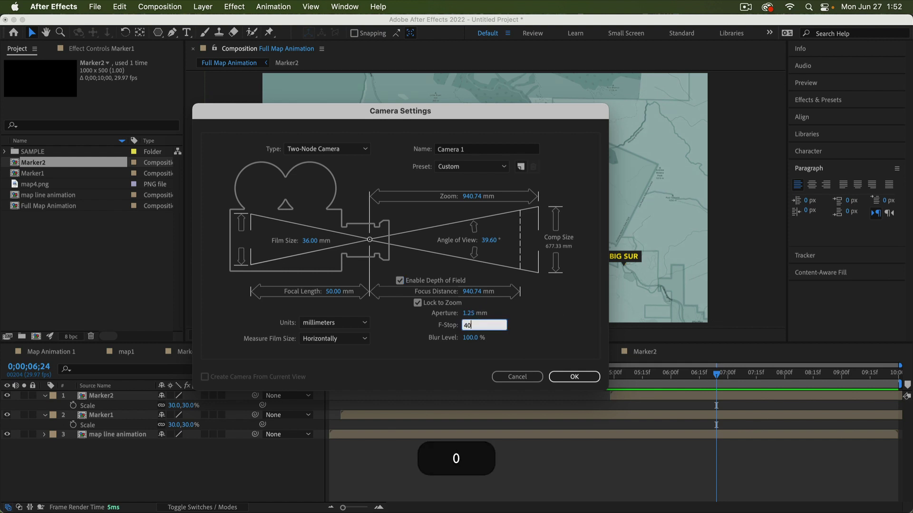
{"action": "key", "text": "Return"}
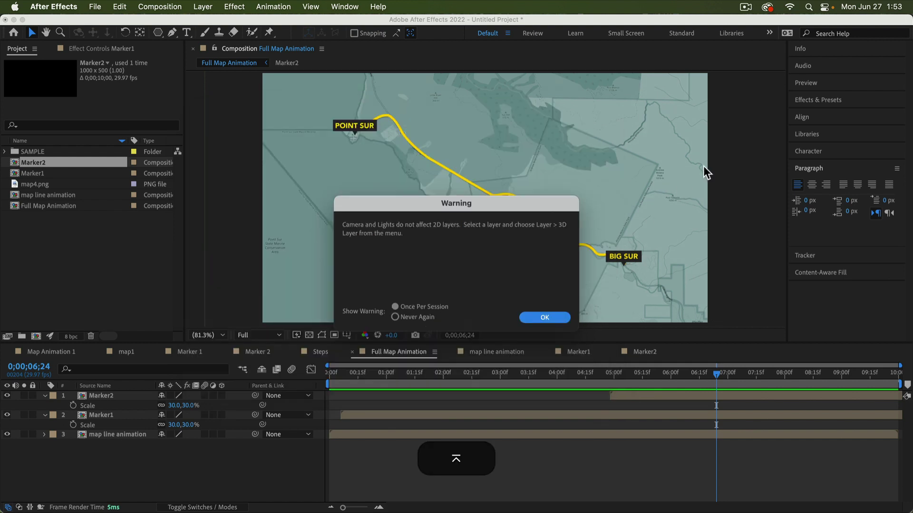
Dismiss the 2D layer warning and make the Marker2, Marker1 and map line animation layers 3D, with their properties collapsed.
{"action": "left_click", "coordinate": [555, 316]}
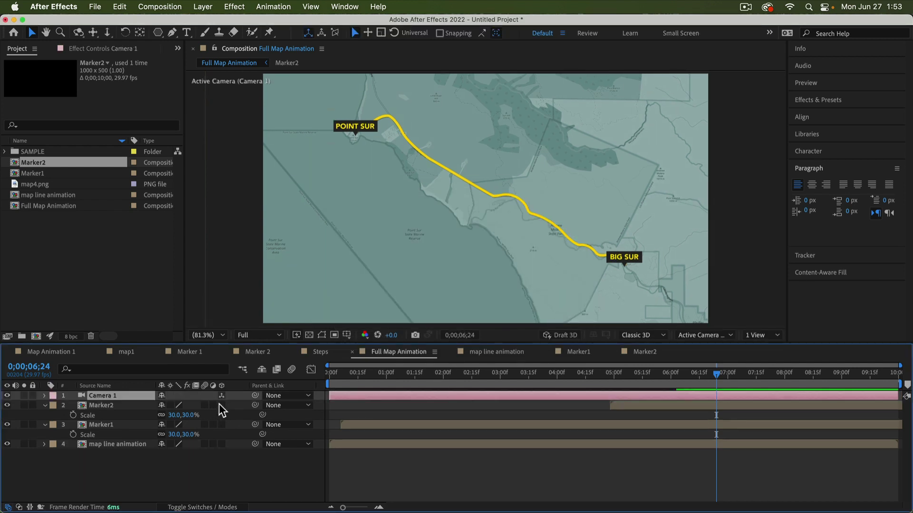
{"action": "left_click", "coordinate": [142, 405]}
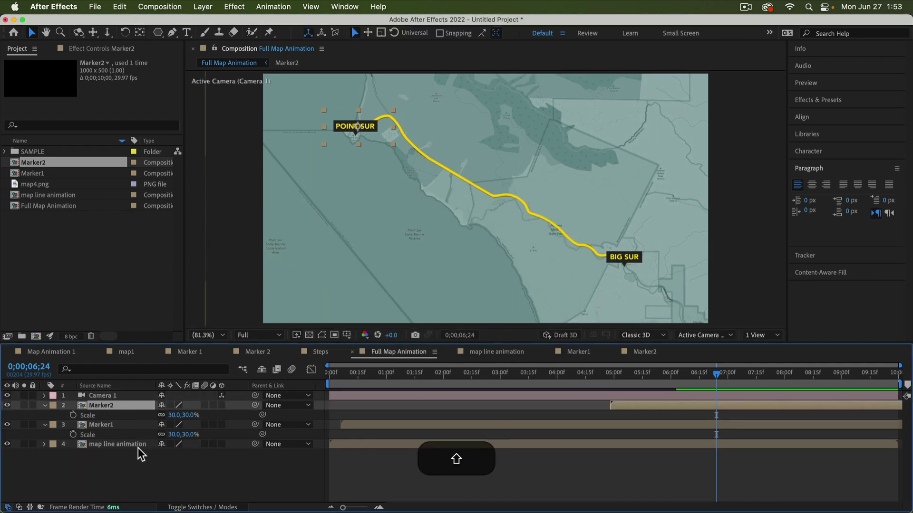
{"action": "left_click", "coordinate": [137, 445], "text": "shift"}
{"action": "left_click", "coordinate": [222, 405]}
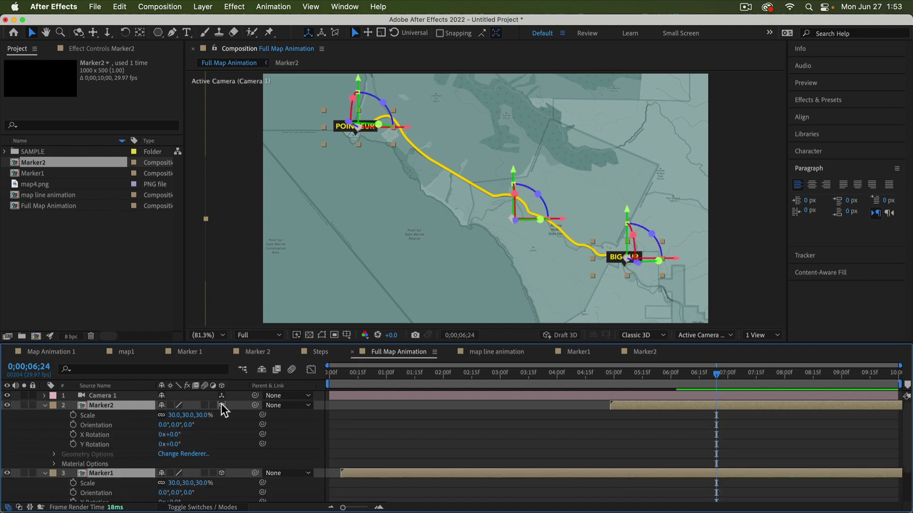
{"action": "key", "text": "s"}
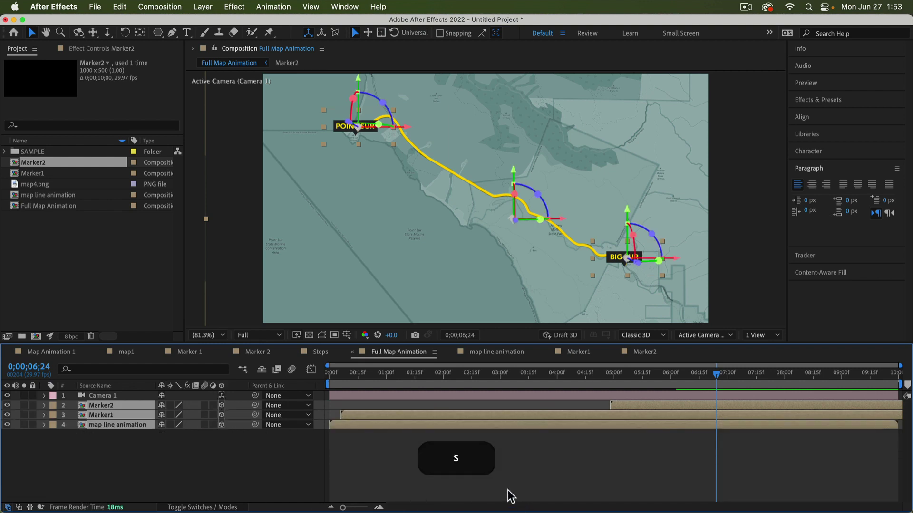
{"action": "left_click", "coordinate": [512, 490]}
Add a new null object to Full Map Animation and make it a 3D layer.
{"action": "right_click", "coordinate": [411, 445]}
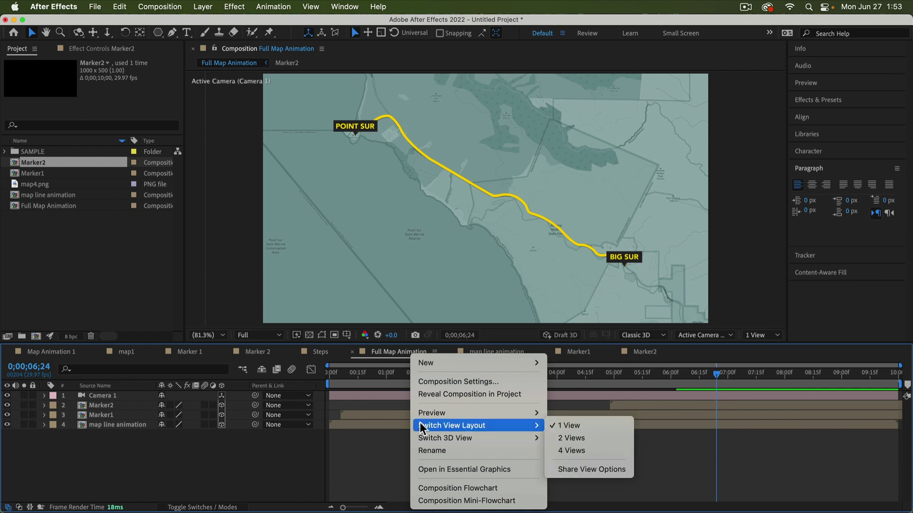
{"action": "mouse_move", "coordinate": [442, 366]}
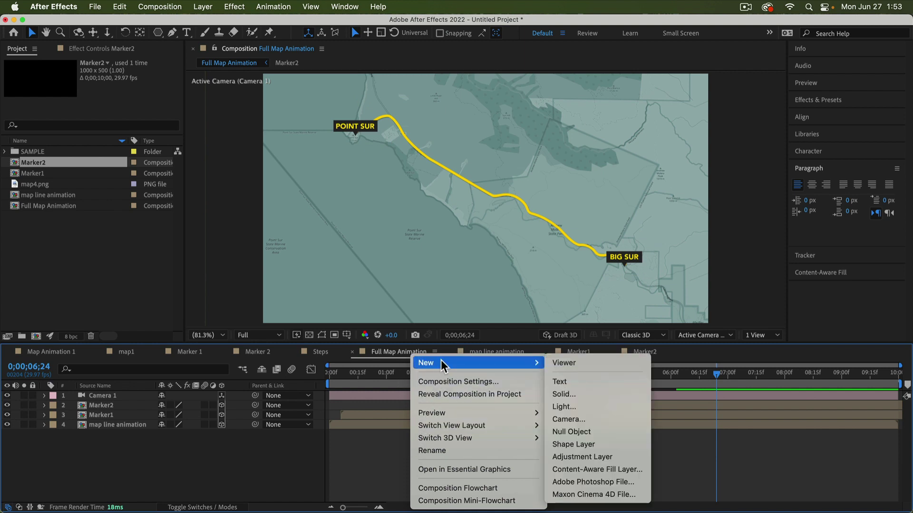
{"action": "left_click", "coordinate": [573, 432]}
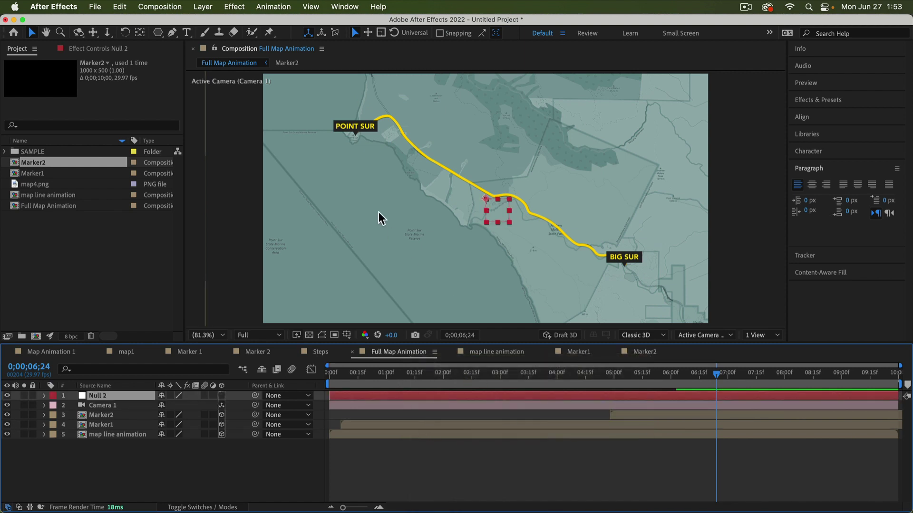
{"action": "left_click", "coordinate": [221, 396]}
{"action": "left_click", "coordinate": [276, 471]}
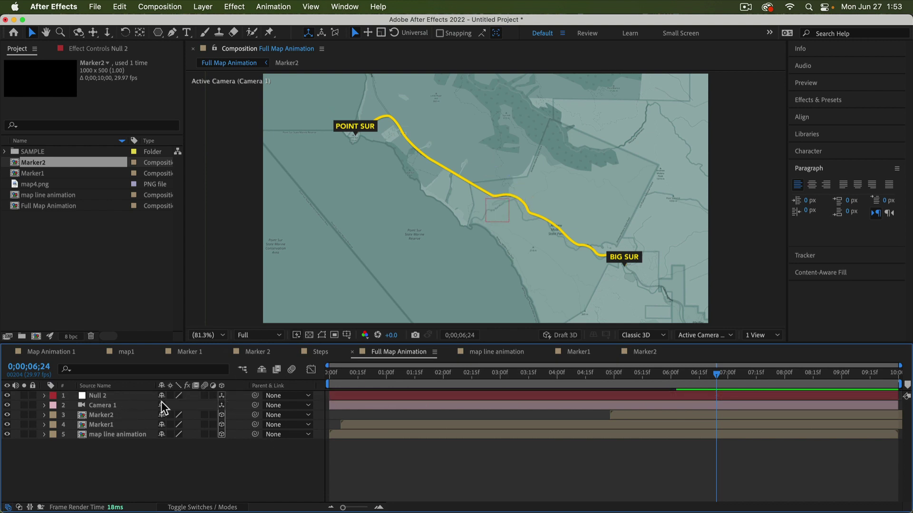
Parent the Camera 1 layer to the Null 2 layer.
{"action": "left_click", "coordinate": [131, 402]}
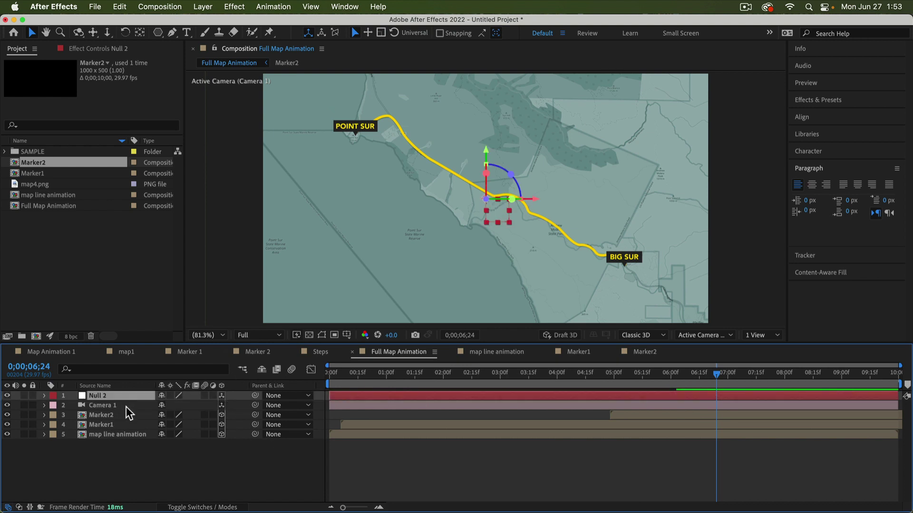
{"action": "left_click", "coordinate": [127, 406]}
{"action": "left_click_drag", "start_coordinate": [255, 406], "coordinate": [117, 376]}
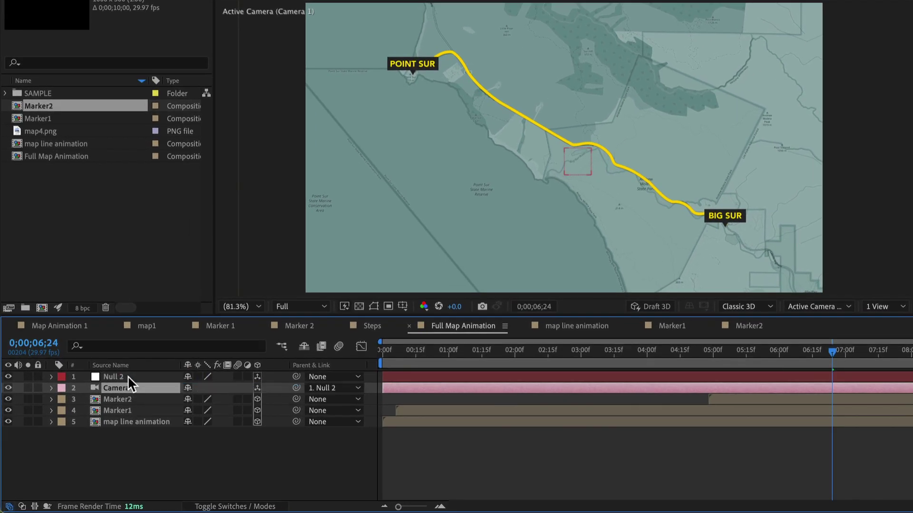
{"action": "left_click", "coordinate": [125, 375]}
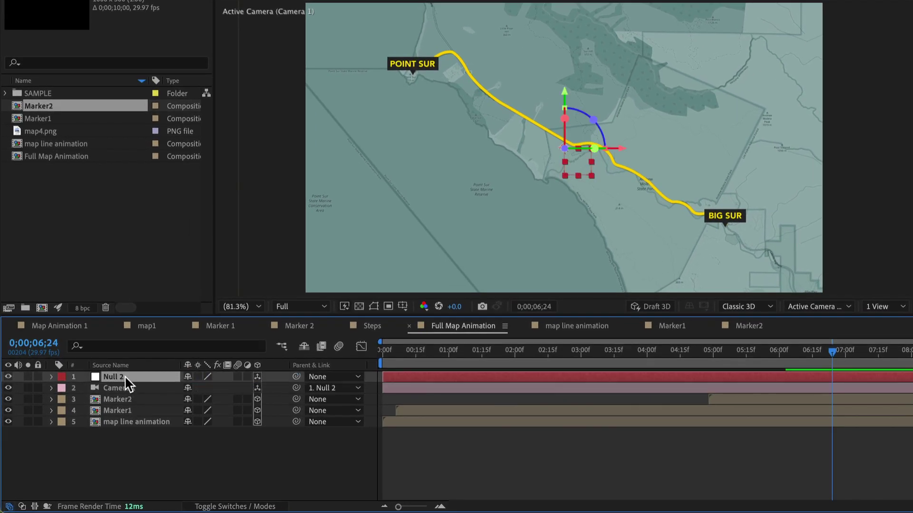
{"action": "left_click", "coordinate": [319, 399]}
{"action": "left_click", "coordinate": [295, 387]}
{"action": "left_click_drag", "start_coordinate": [297, 386], "coordinate": [127, 376]}
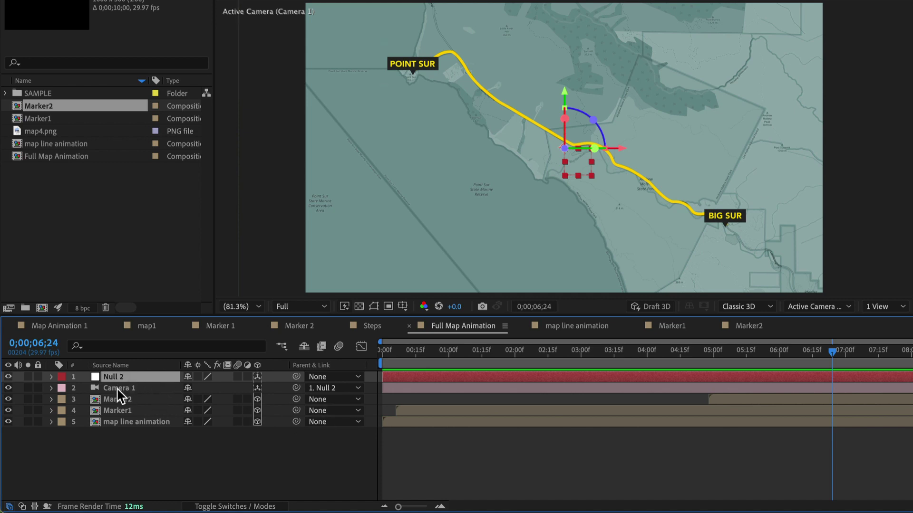
Frame the BIG SUR marker by setting Null 2's position to 1517, 783, 0 and its scale to 22%.
{"action": "left_click", "coordinate": [51, 377]}
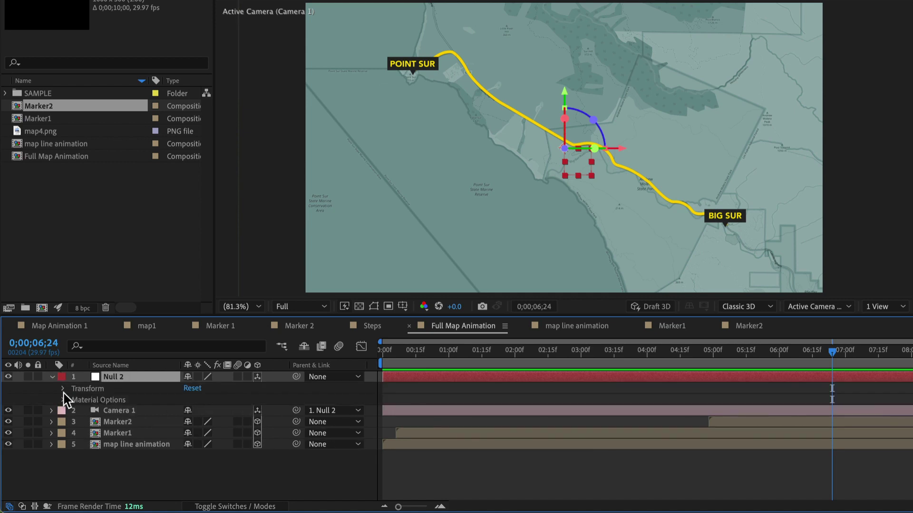
{"action": "left_click", "coordinate": [63, 389]}
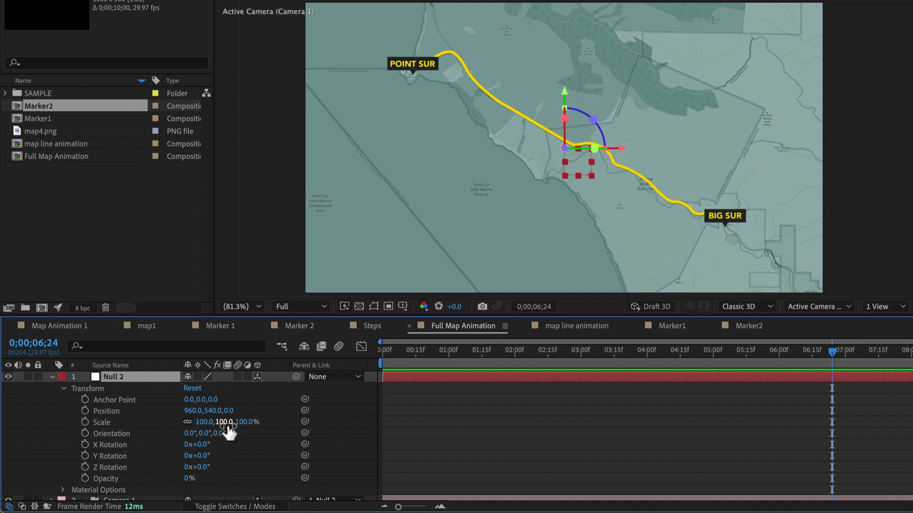
{"action": "left_click_drag", "start_coordinate": [238, 423], "coordinate": [530, 408]}
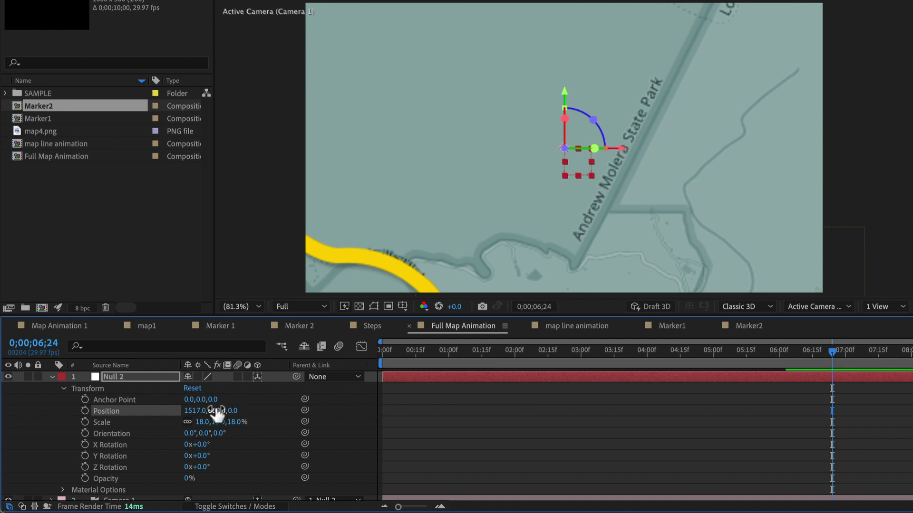
{"action": "left_click_drag", "start_coordinate": [212, 410], "coordinate": [305, 396]}
{"action": "left_click_drag", "start_coordinate": [209, 422], "coordinate": [214, 423]}
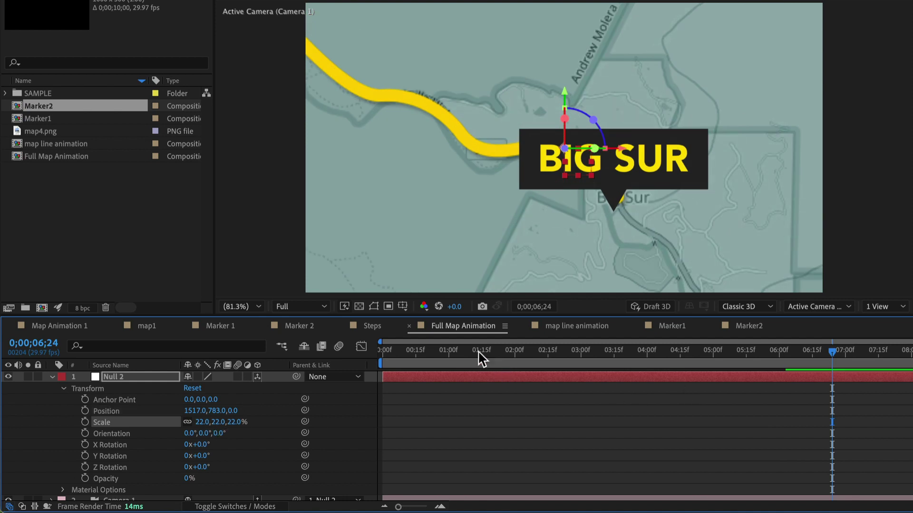
At 0;00;00;10, keyframe Null 2's Anchor Point through Z Rotation and set its orientation to 54°, 14°, 0°.
{"action": "left_click_drag", "start_coordinate": [481, 356], "coordinate": [300, 376]}
{"action": "left_click_drag", "start_coordinate": [393, 376], "coordinate": [404, 393]}
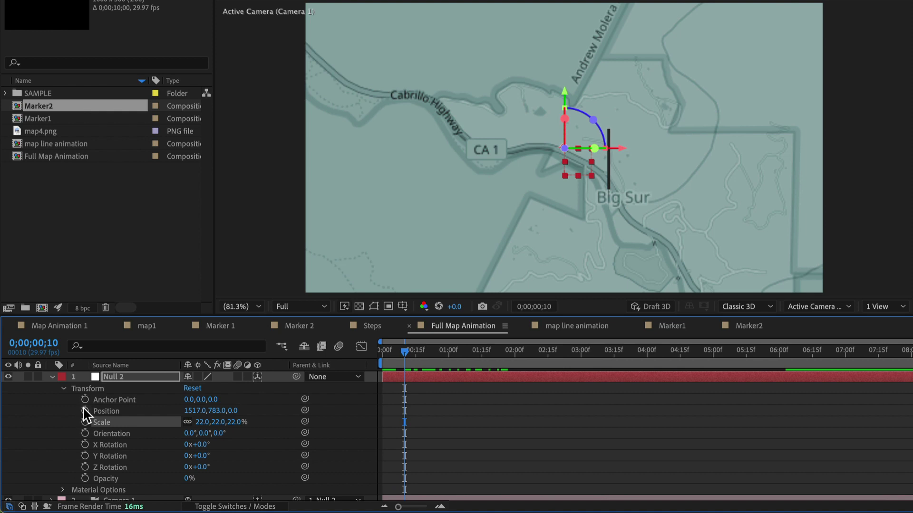
{"action": "left_click_drag", "start_coordinate": [85, 399], "coordinate": [85, 467]}
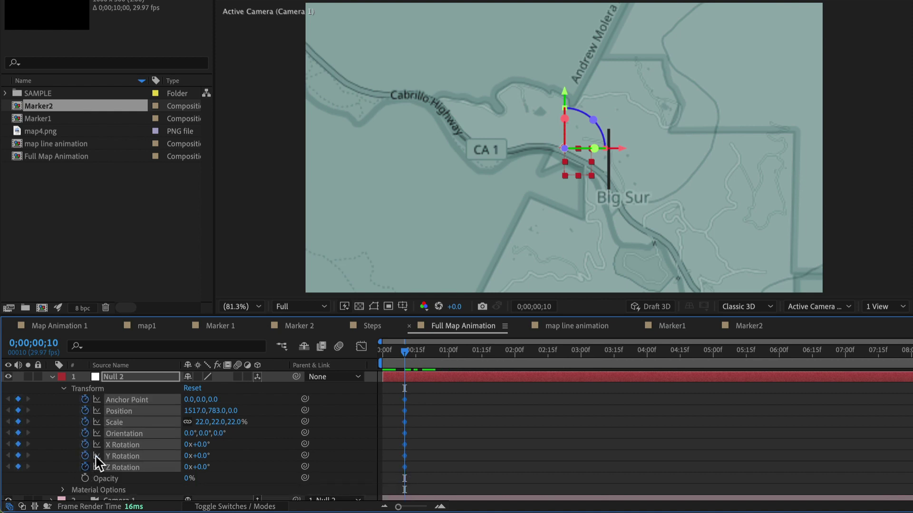
{"action": "left_click", "coordinate": [469, 406]}
{"action": "left_click_drag", "start_coordinate": [404, 356], "coordinate": [408, 390]}
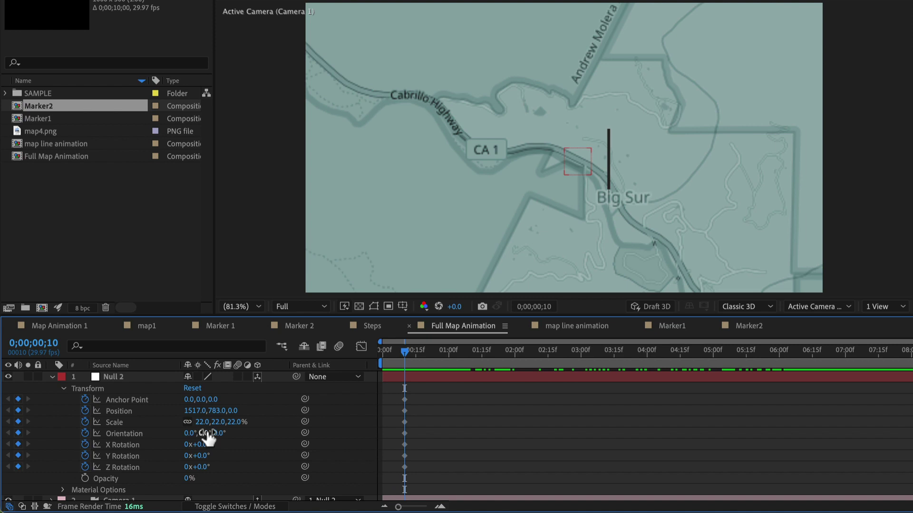
{"action": "mouse_move", "coordinate": [206, 433]}
{"action": "left_mouse_down"}
{"action": "mouse_move", "coordinate": [190, 434]}
{"action": "mouse_move", "coordinate": [222, 440]}
{"action": "mouse_move", "coordinate": [200, 433]}
{"action": "mouse_move", "coordinate": [219, 431]}
{"action": "left_mouse_up"}
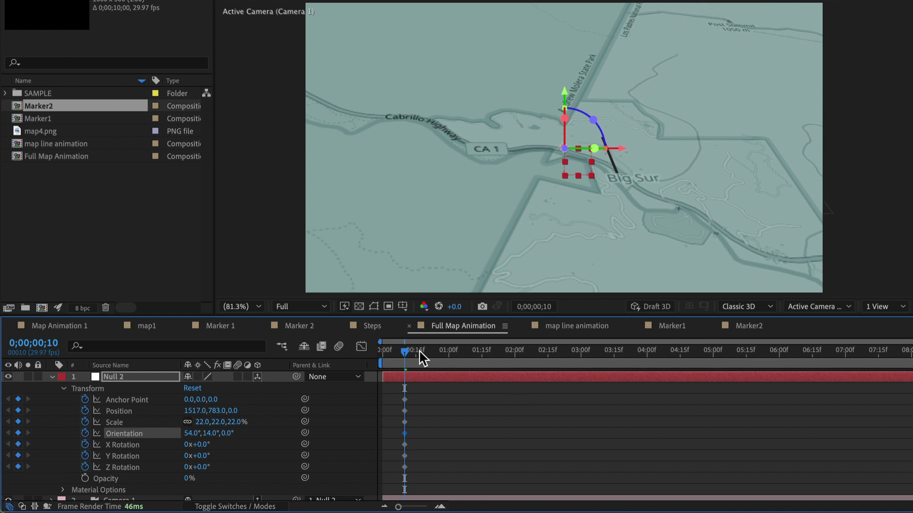
At 0;00;05;24, set Null 2's position to 409, 248, 0 to bring the camera over the POINT SUR marker.
{"action": "mouse_move", "coordinate": [419, 352]}
{"action": "left_mouse_down"}
{"action": "mouse_move", "coordinate": [450, 357]}
{"action": "mouse_move", "coordinate": [394, 361]}
{"action": "mouse_move", "coordinate": [442, 372]}
{"action": "mouse_move", "coordinate": [622, 379]}
{"action": "left_mouse_up"}
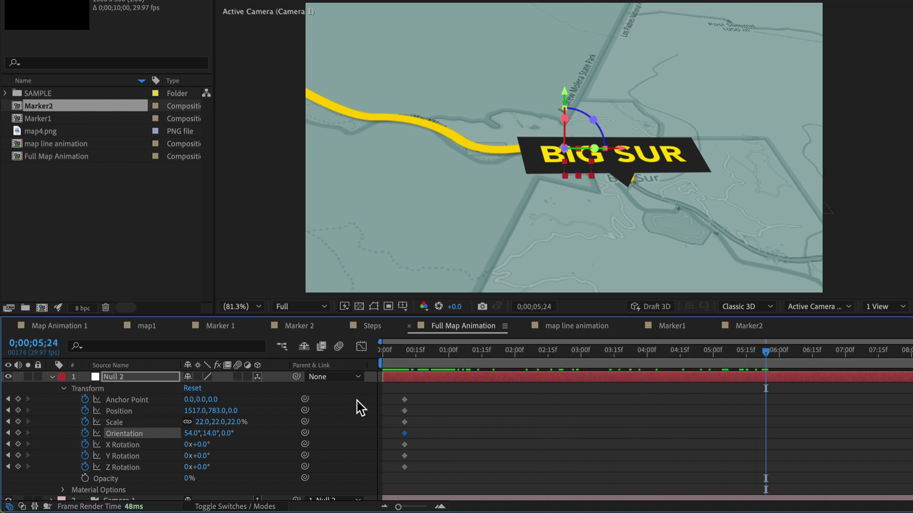
{"action": "left_click_drag", "start_coordinate": [195, 416], "coordinate": [10, 418]}
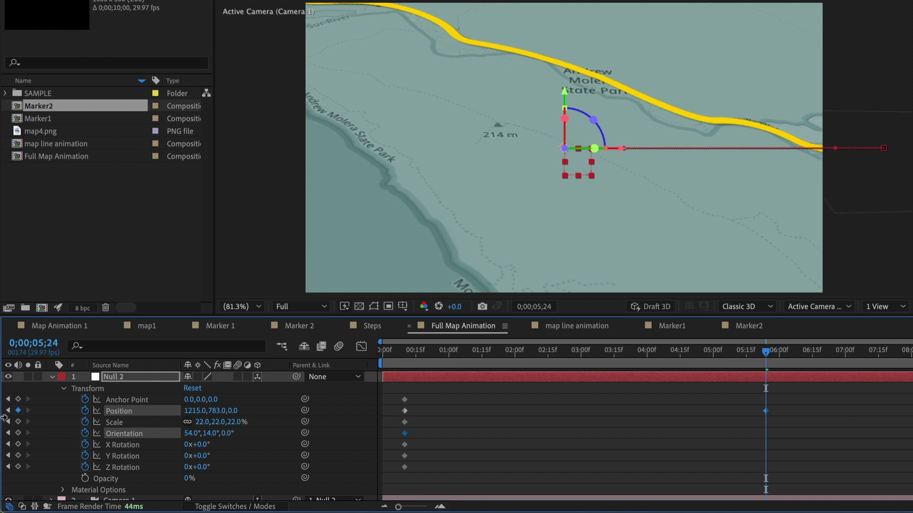
{"action": "left_click_drag", "start_coordinate": [195, 411], "coordinate": [5, 420]}
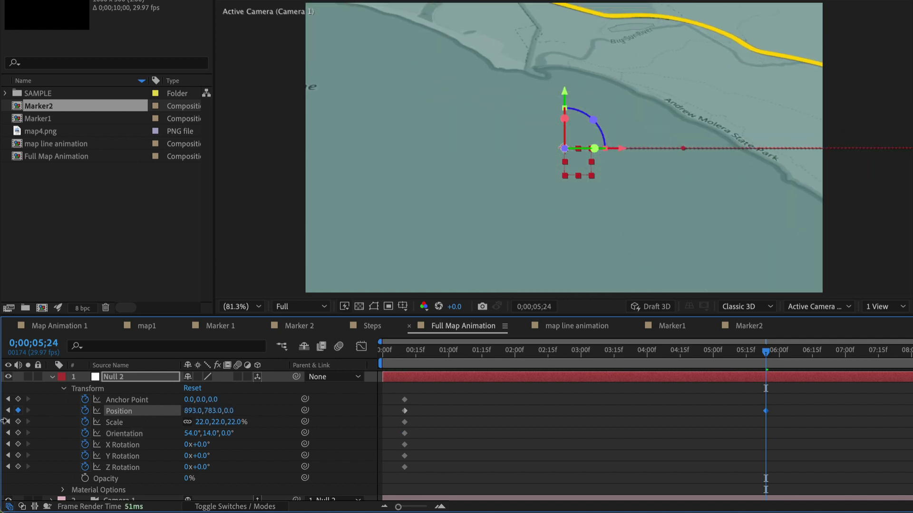
{"action": "key", "text": "F2"}
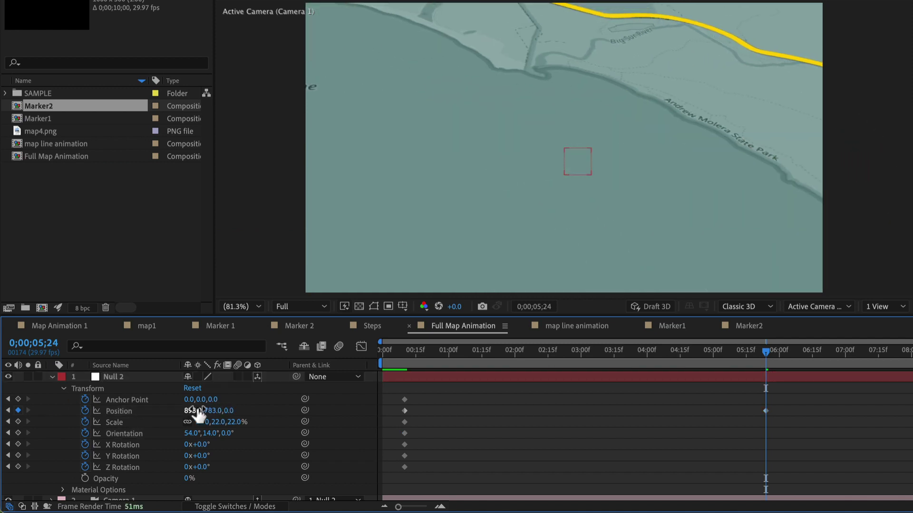
{"action": "left_click_drag", "start_coordinate": [199, 415], "coordinate": [156, 393]}
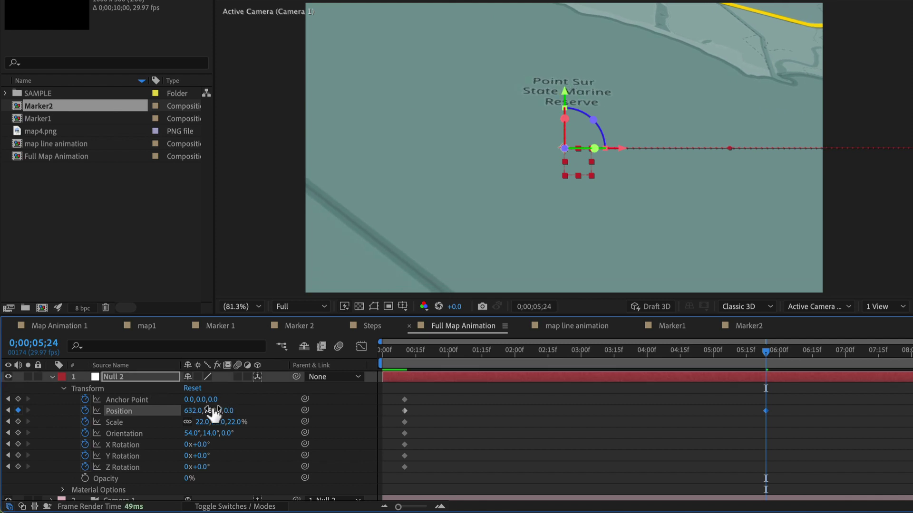
{"action": "left_click_drag", "start_coordinate": [214, 414], "coordinate": [4, 473]}
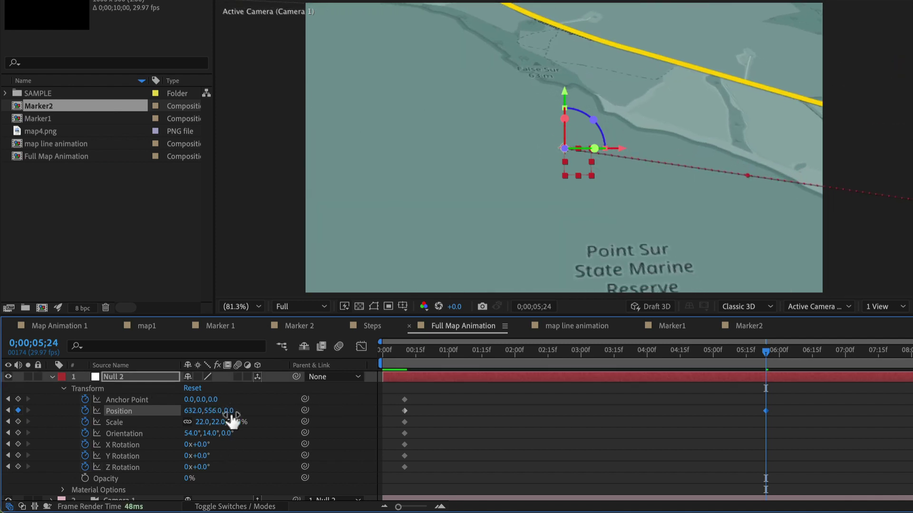
{"action": "left_click_drag", "start_coordinate": [224, 416], "coordinate": [84, 427]}
{"action": "left_click_drag", "start_coordinate": [196, 418], "coordinate": [53, 417]}
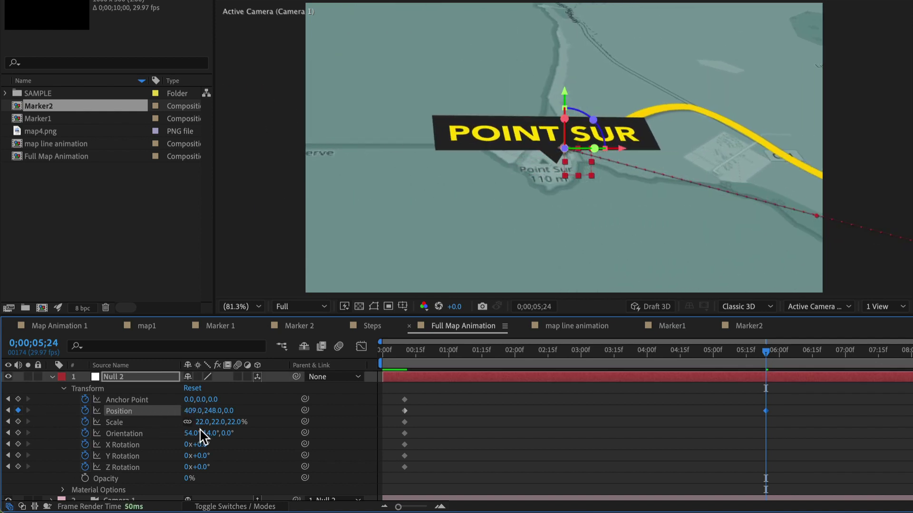
Set Null 2's orientation to 353°, 25°, 0° at 0;00;05;24 and preview the camera move.
{"action": "left_click_drag", "start_coordinate": [216, 433], "coordinate": [147, 427]}
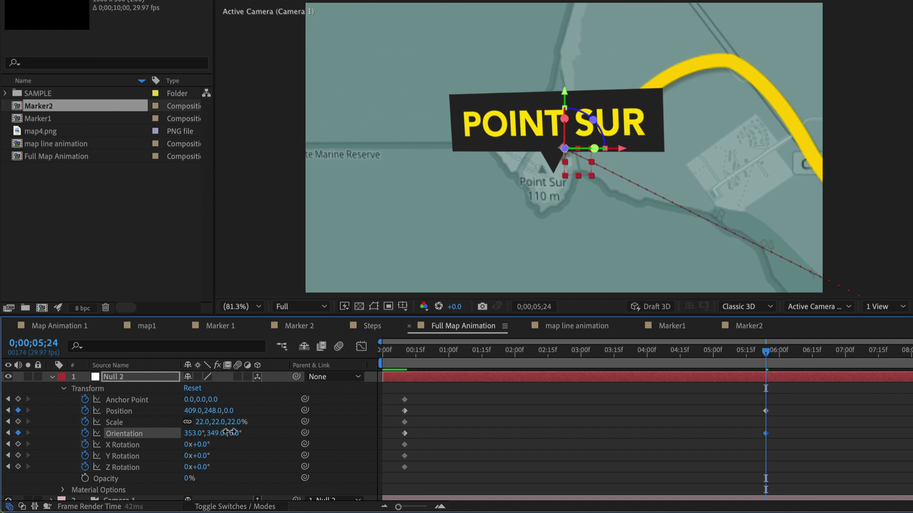
{"action": "left_click_drag", "start_coordinate": [230, 432], "coordinate": [255, 423]}
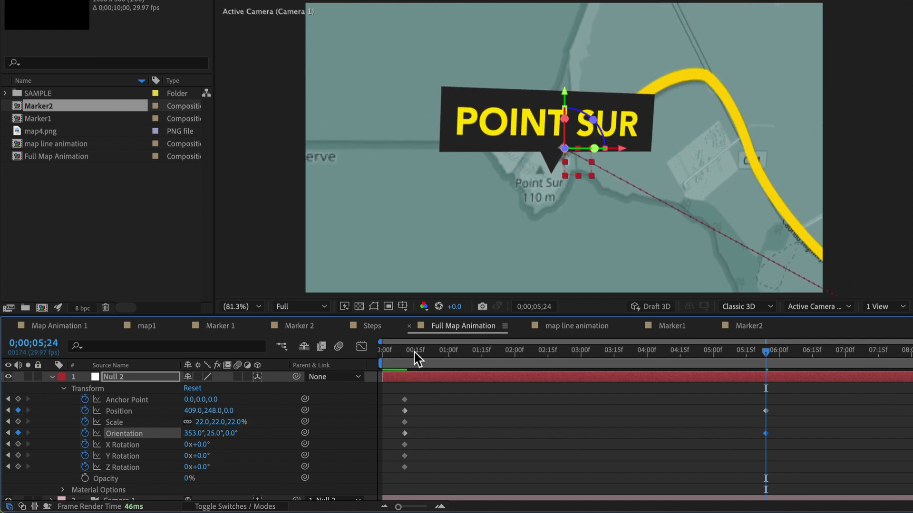
{"action": "left_click_drag", "start_coordinate": [416, 354], "coordinate": [604, 398]}
Apply Easy Ease to all of Null 2's transform keyframes and scrub through the eased camera move.
{"action": "left_click_drag", "start_coordinate": [830, 460], "coordinate": [250, 382]}
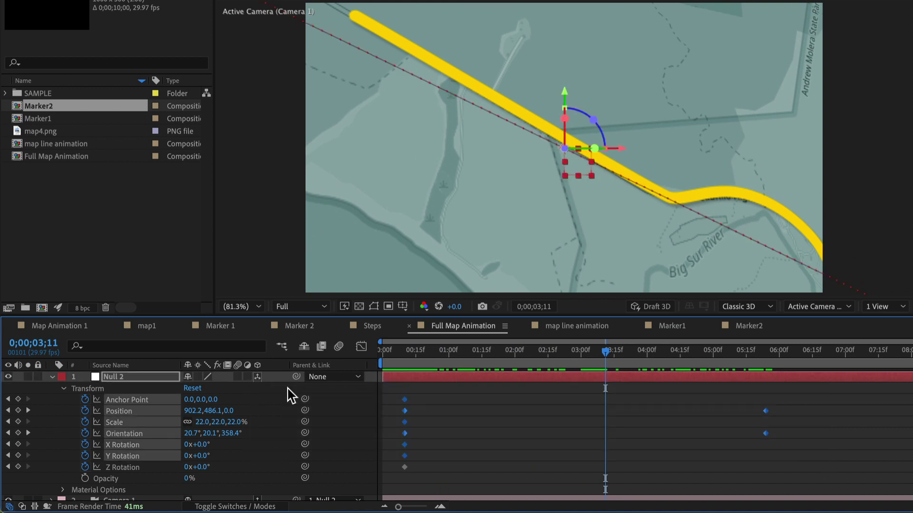
{"action": "left_click_drag", "start_coordinate": [839, 484], "coordinate": [379, 397]}
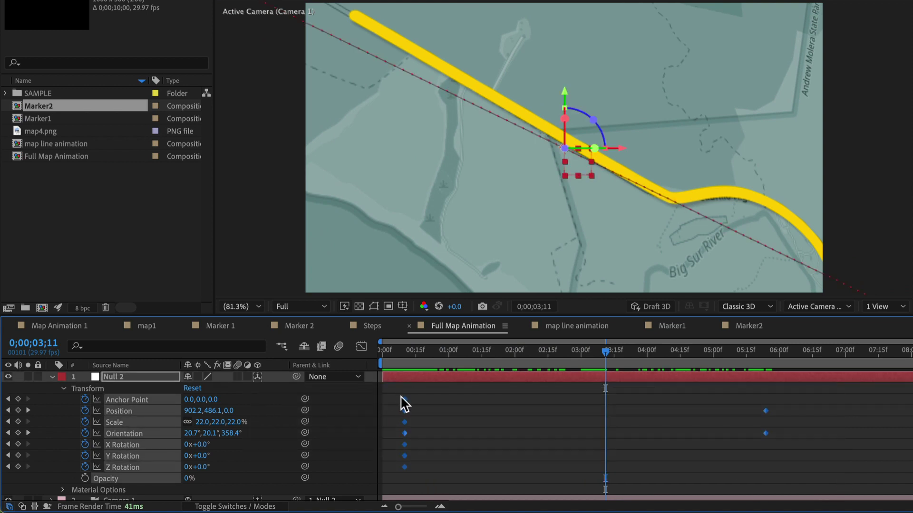
{"action": "right_click", "coordinate": [405, 400]}
{"action": "mouse_move", "coordinate": [465, 497]}
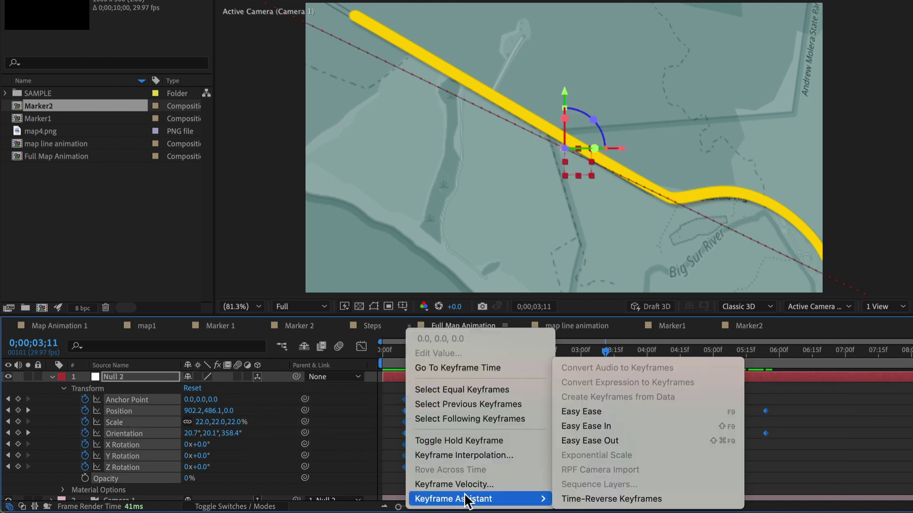
{"action": "left_click", "coordinate": [608, 414]}
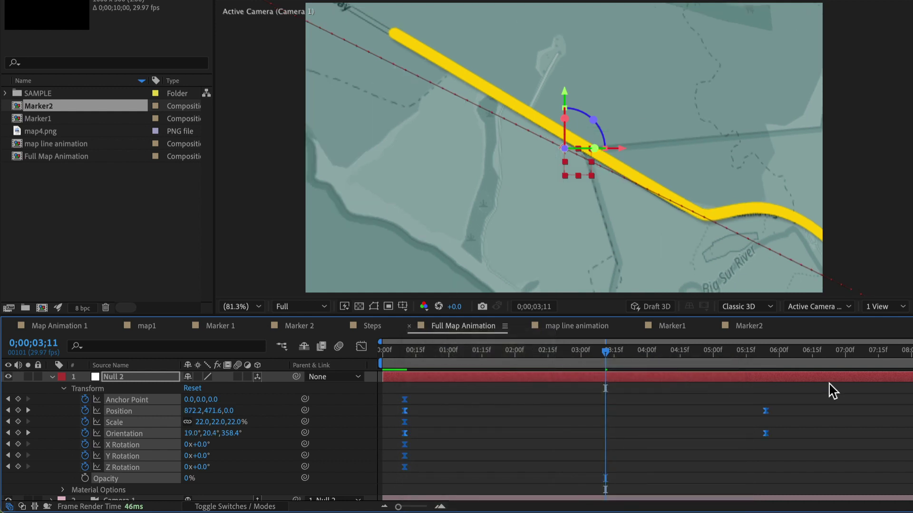
{"action": "left_click", "coordinate": [599, 392]}
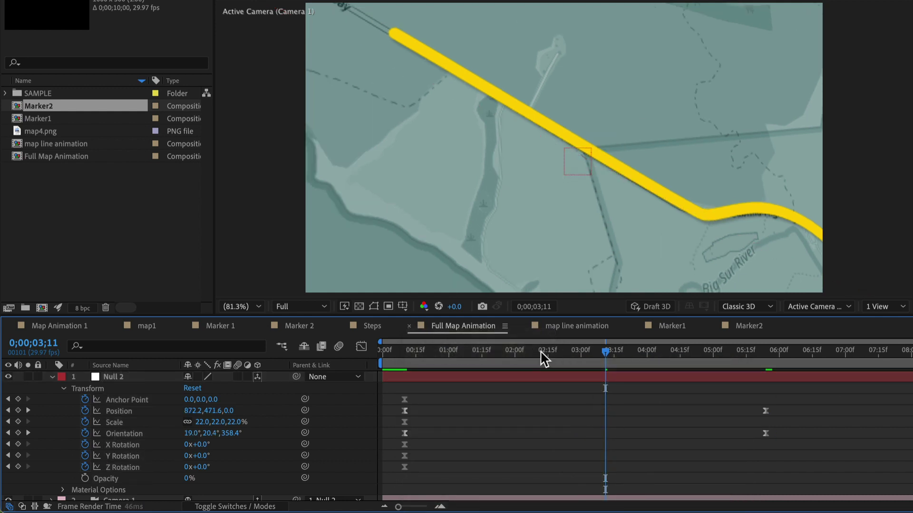
{"action": "left_click_drag", "start_coordinate": [543, 359], "coordinate": [600, 375]}
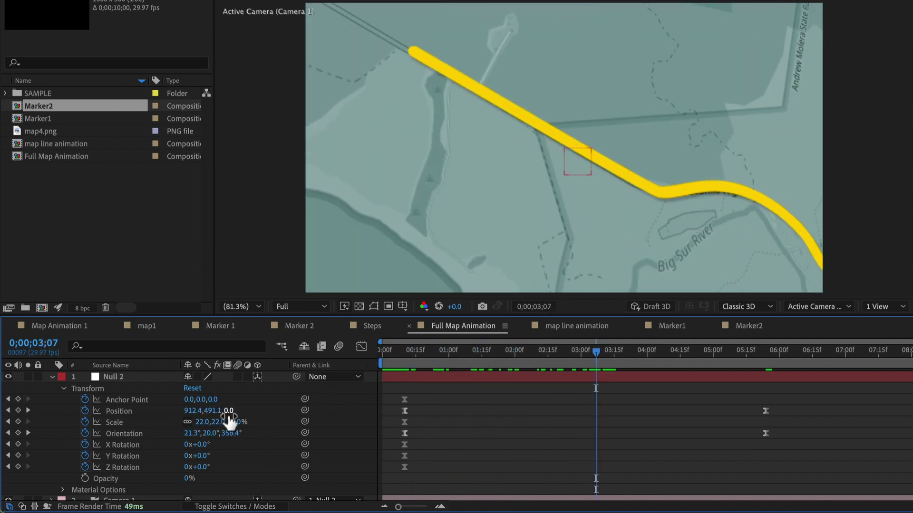
At 0;00;03;07, set Null 2's scale to 53% on all axes and preview the camera pulling back mid-route.
{"action": "left_click_drag", "start_coordinate": [229, 421], "coordinate": [252, 421]}
{"action": "left_click", "coordinate": [488, 391]}
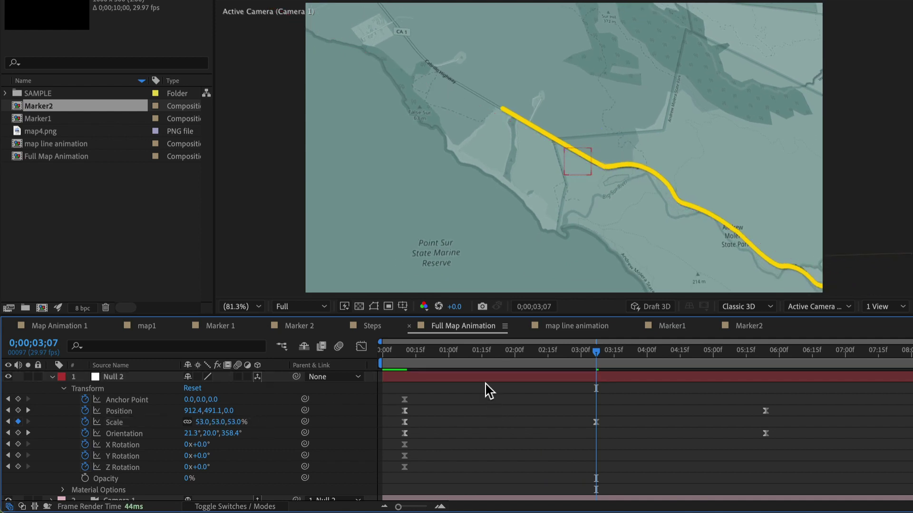
{"action": "key", "text": "space"}
{"action": "key", "text": "space"}
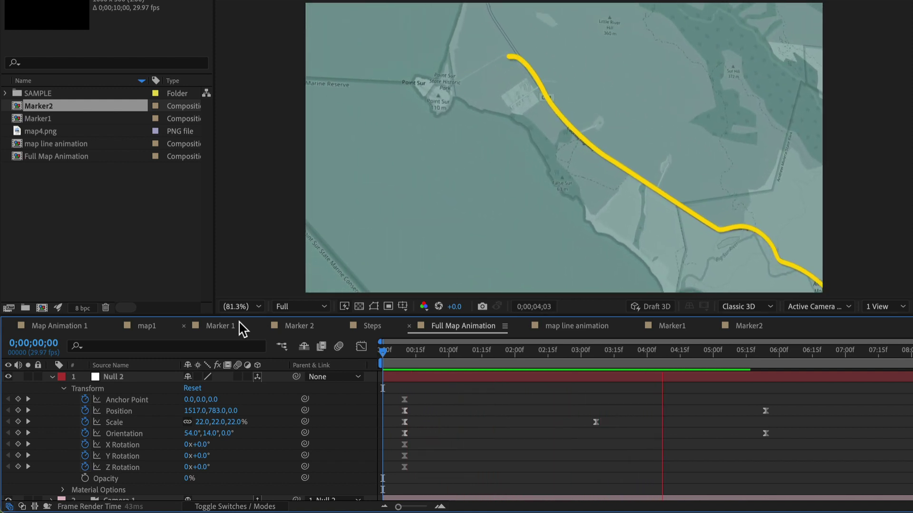
{"action": "key", "text": "space"}
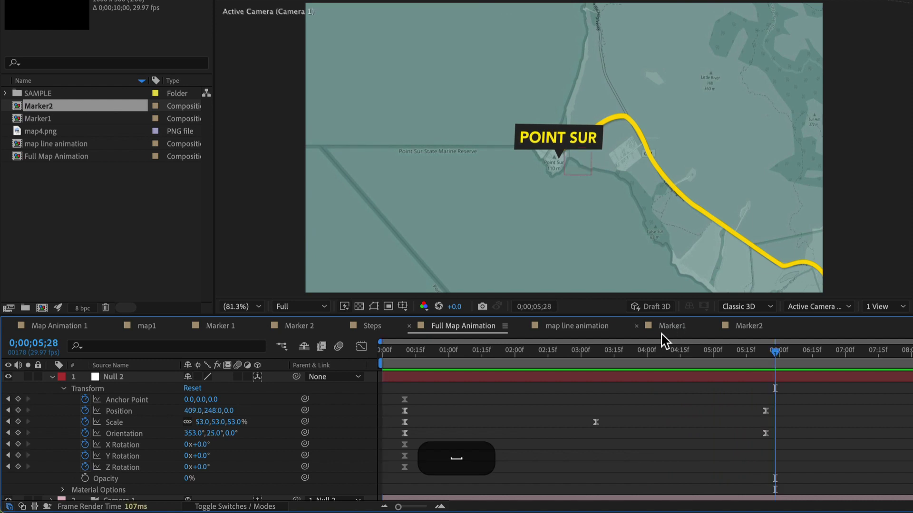
At 0;00;05;24, set Null 2's scale to 22% on all axes and preview the camera move.
{"action": "left_click", "coordinate": [589, 351]}
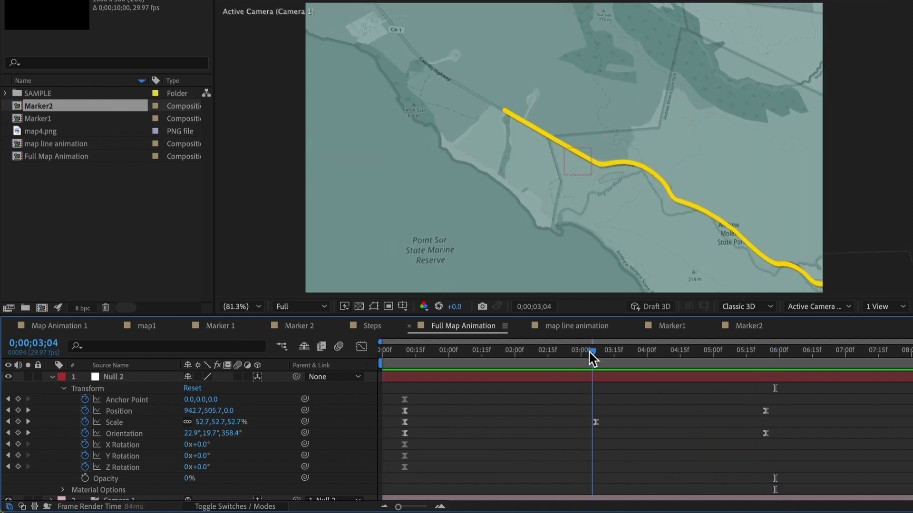
{"action": "left_click_drag", "start_coordinate": [592, 351], "coordinate": [784, 389]}
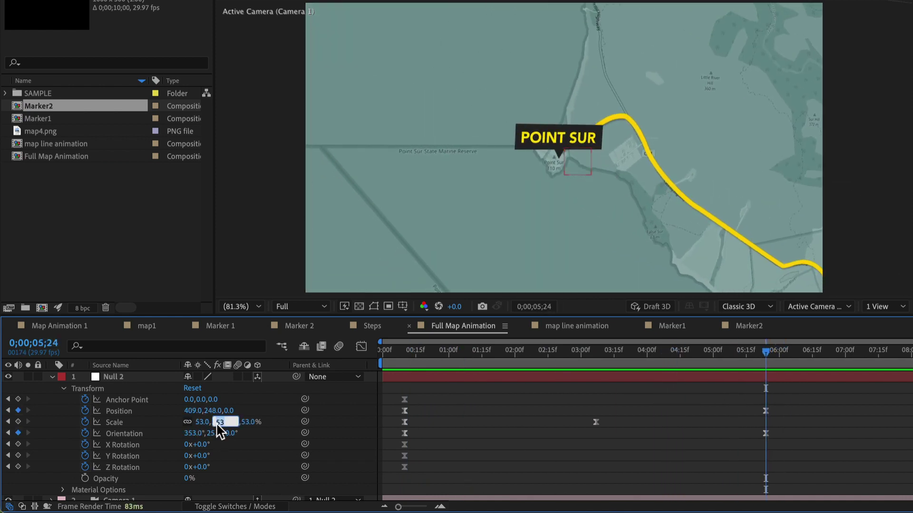
{"action": "key", "text": "Return"}
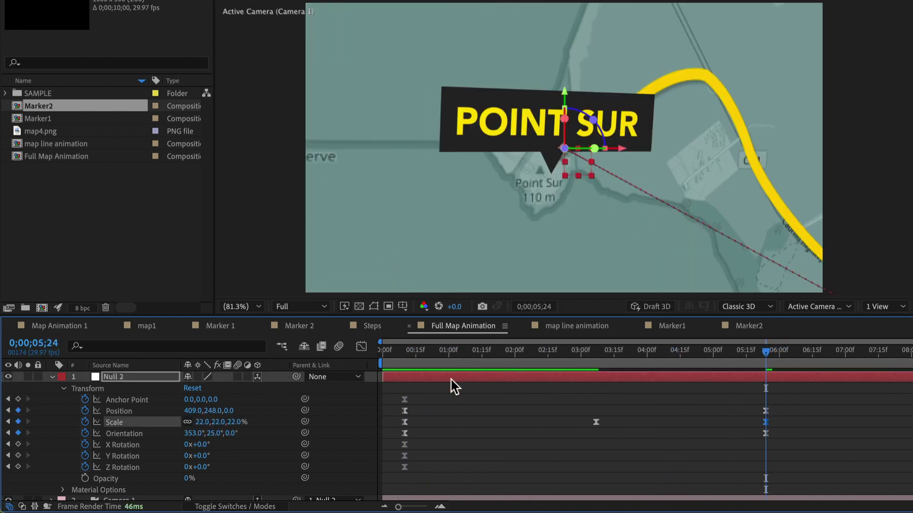
{"action": "left_click", "coordinate": [413, 351]}
{"action": "left_click_drag", "start_coordinate": [412, 352], "coordinate": [397, 352]}
{"action": "key", "text": "space"}
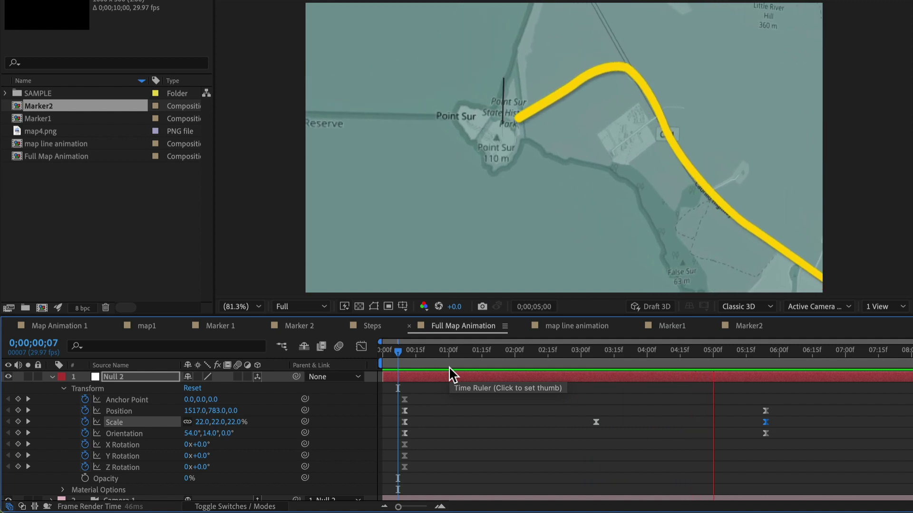
{"action": "key", "text": "space"}
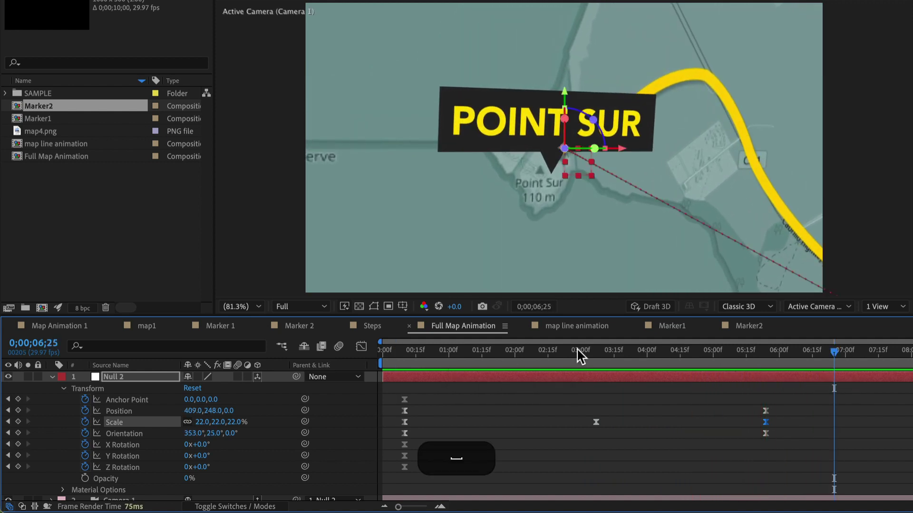
Scrub through the camera move and show the speed graph of Null 2's Position in the Graph Editor.
{"action": "left_click", "coordinate": [666, 364]}
{"action": "left_click_drag", "start_coordinate": [668, 359], "coordinate": [571, 385]}
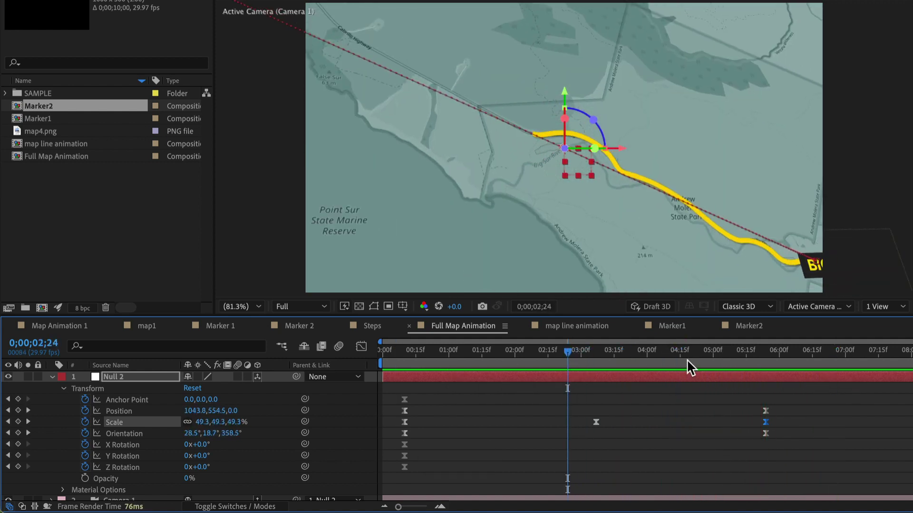
{"action": "left_click_drag", "start_coordinate": [793, 398], "coordinate": [400, 402]}
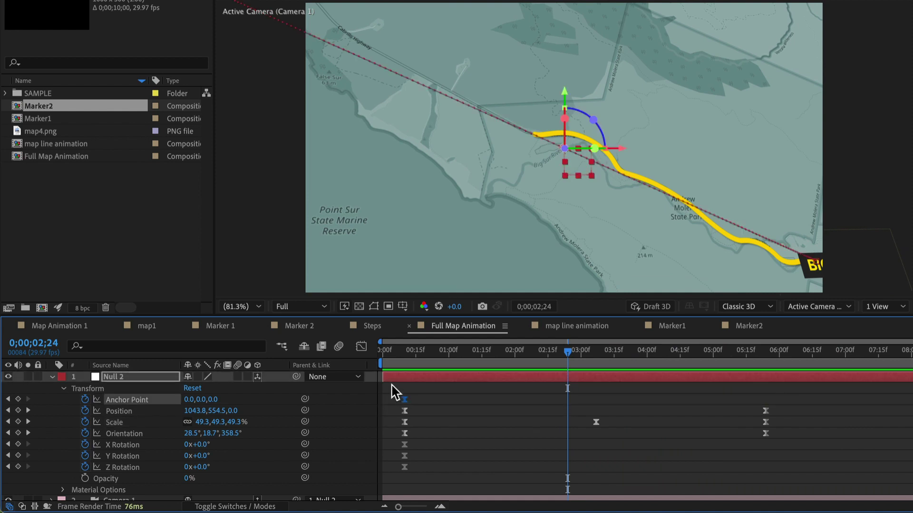
{"action": "left_click", "coordinate": [361, 347]}
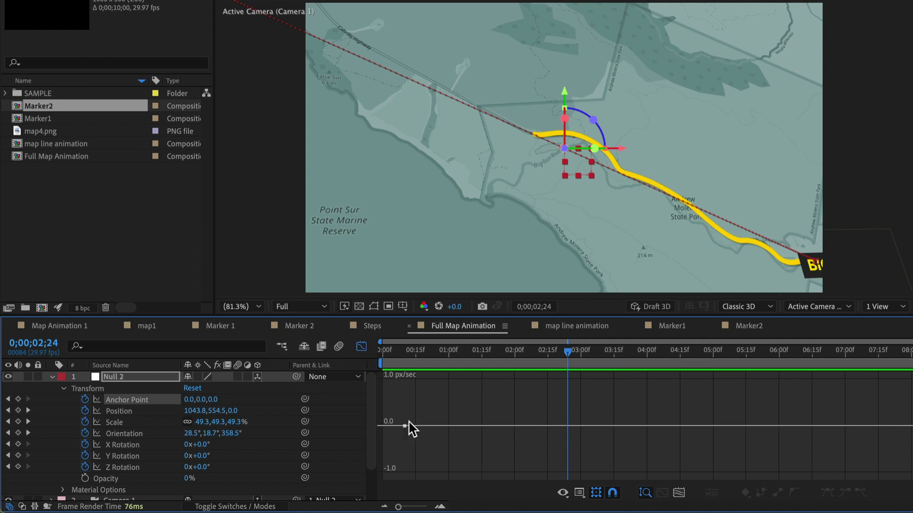
{"action": "left_click", "coordinate": [579, 493]}
{"action": "left_click", "coordinate": [434, 407]}
{"action": "left_click", "coordinate": [121, 410]}
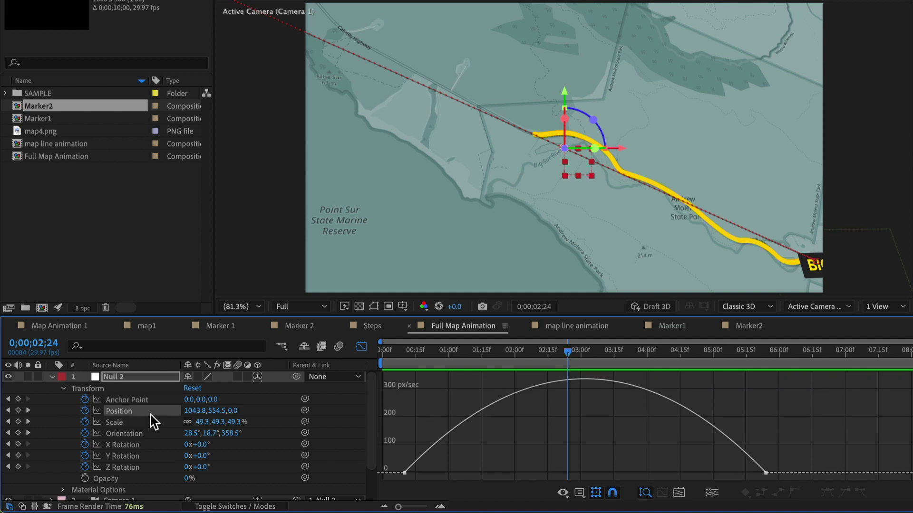
Lengthen the speed-graph handles on Null 2's first and last Position keyframes to about 0;00;01;20 and 0;00;04;12, and preview the stronger ease.
{"action": "left_click", "coordinate": [404, 473]}
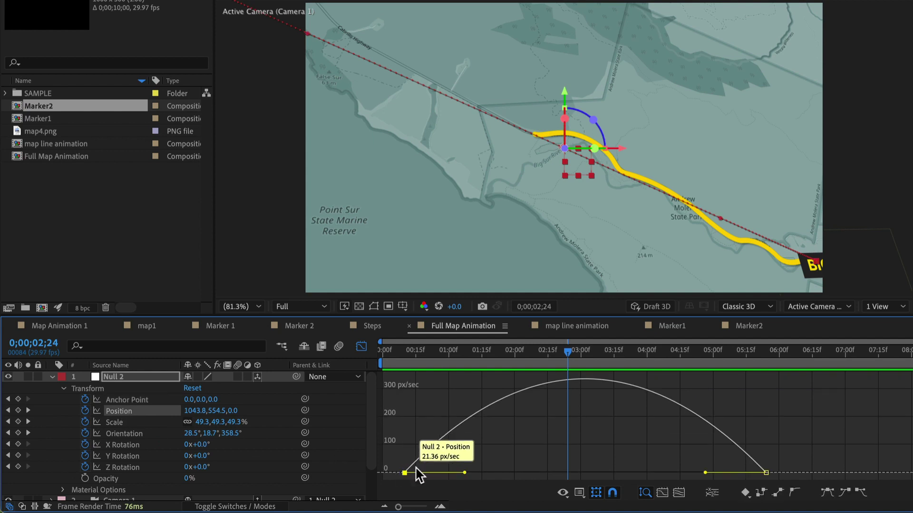
{"action": "left_click_drag", "start_coordinate": [465, 473], "coordinate": [492, 472]}
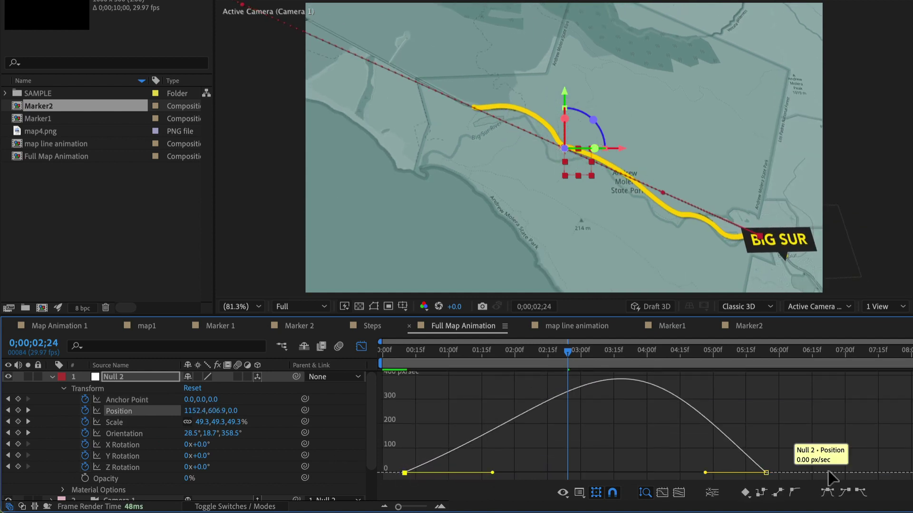
{"action": "left_click_drag", "start_coordinate": [704, 476], "coordinate": [674, 476]}
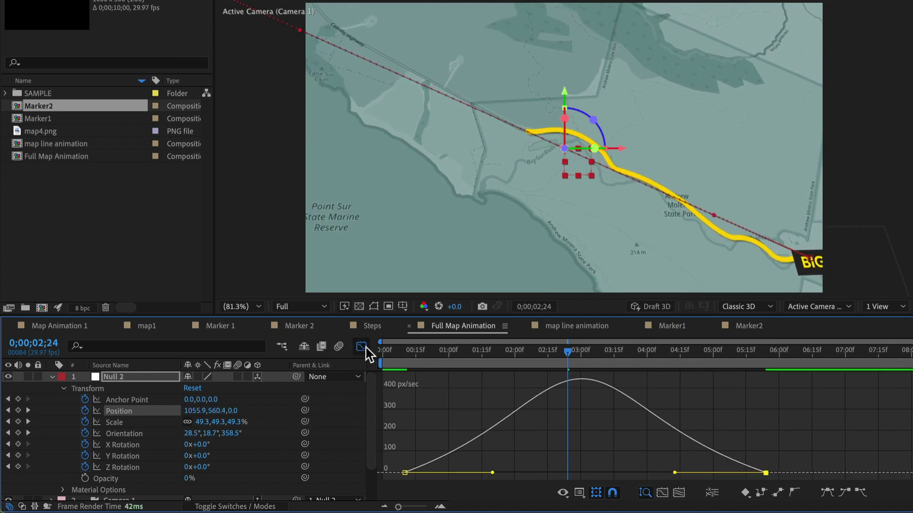
{"action": "left_click", "coordinate": [362, 347]}
{"action": "key", "text": "space"}
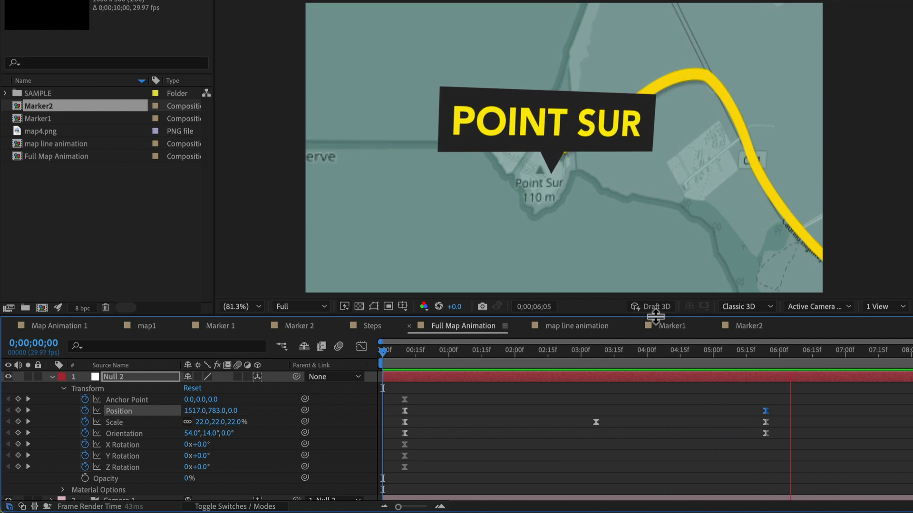
{"action": "key", "text": "space"}
At 0;00;03;07, set Null 2's orientation to 21.3°, 314°, 359.4° to tilt the view mid-route.
{"action": "left_click_drag", "start_coordinate": [590, 354], "coordinate": [596, 357]}
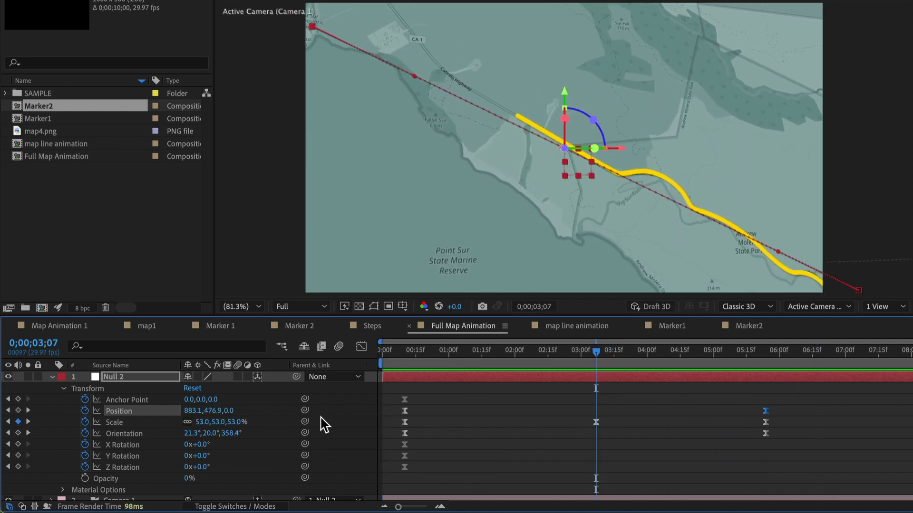
{"action": "left_click_drag", "start_coordinate": [209, 433], "coordinate": [164, 430]}
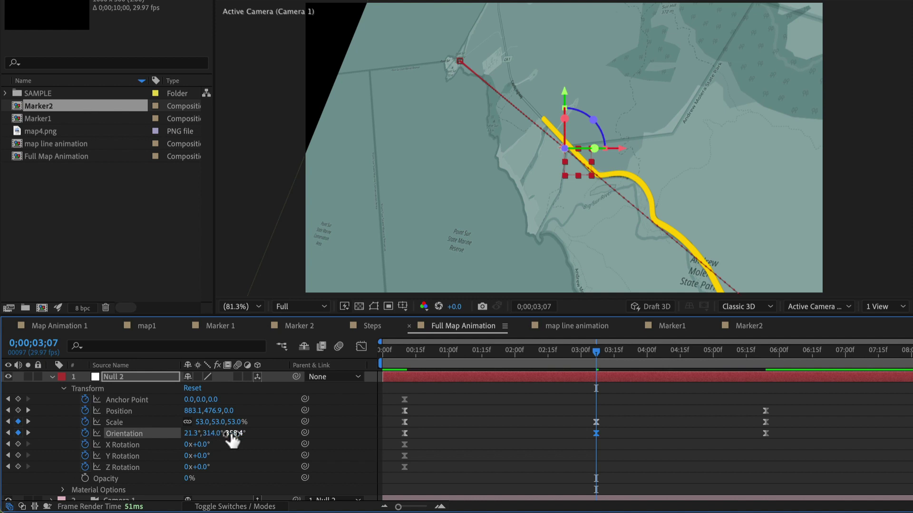
{"action": "mouse_move", "coordinate": [232, 440]}
{"action": "left_mouse_down"}
{"action": "mouse_move", "coordinate": [214, 434]}
{"action": "mouse_move", "coordinate": [236, 438]}
{"action": "left_mouse_up"}
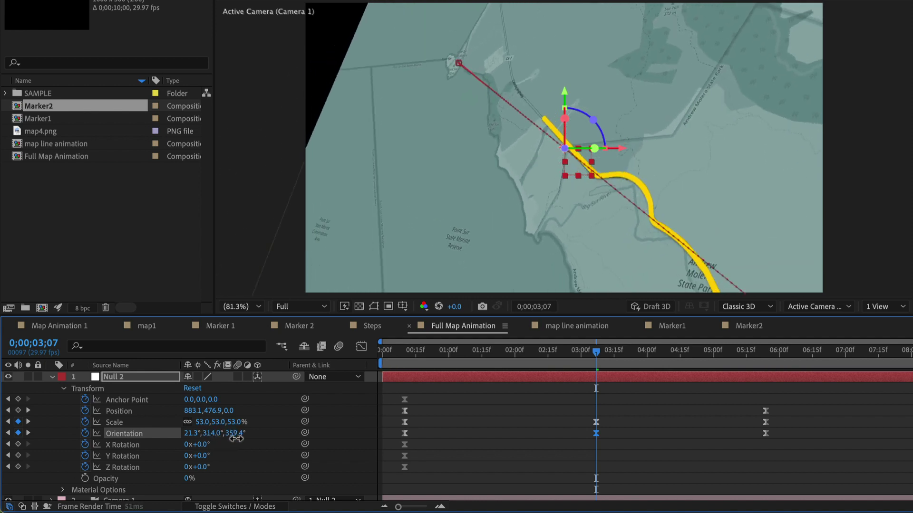
{"action": "left_click", "coordinate": [679, 453]}
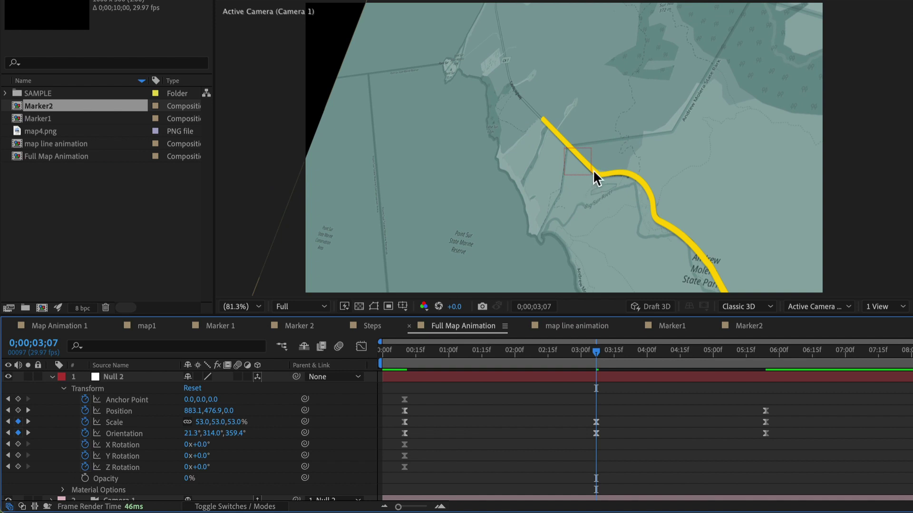
Add a 1920 x 1080 solid in the teal sampled from the map, place it below all layers, and preview the animation.
{"action": "key", "text": "super"}
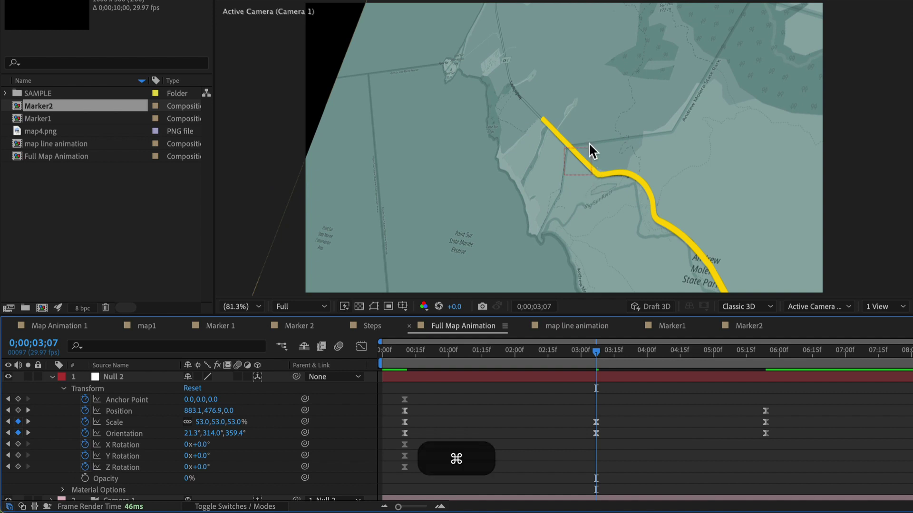
{"action": "key", "text": "super+y"}
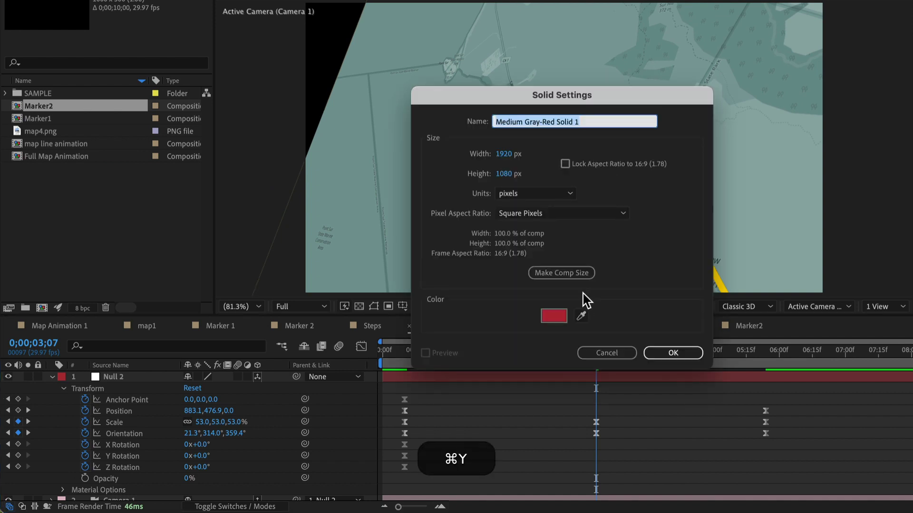
{"action": "left_click", "coordinate": [580, 315]}
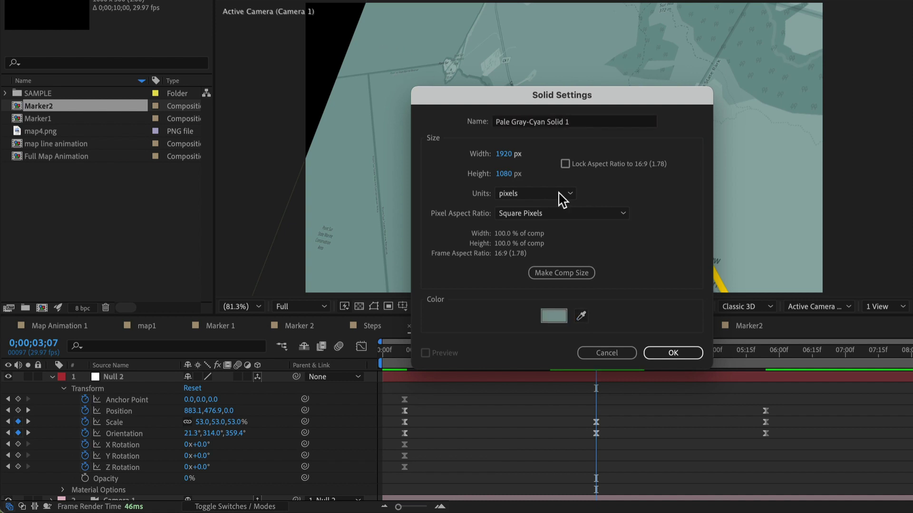
{"action": "left_click", "coordinate": [665, 351]}
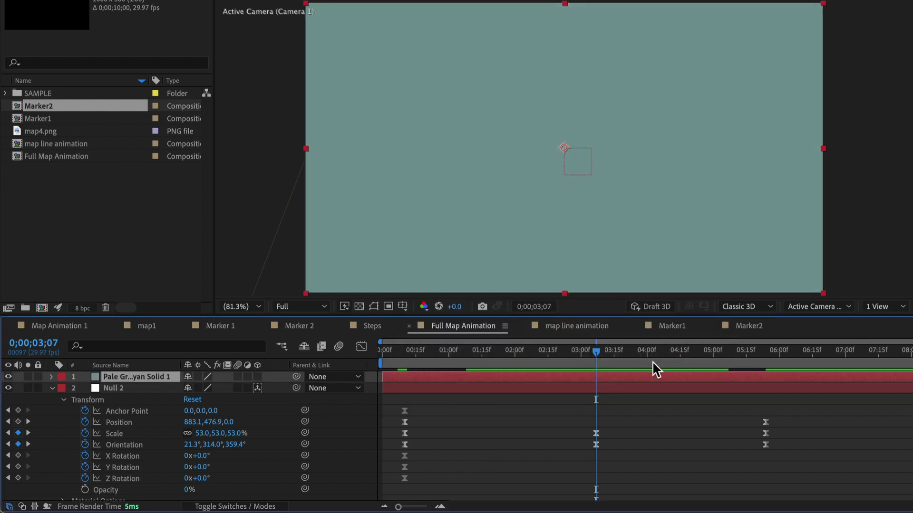
{"action": "left_click", "coordinate": [53, 389]}
{"action": "left_click_drag", "start_coordinate": [102, 380], "coordinate": [117, 470]}
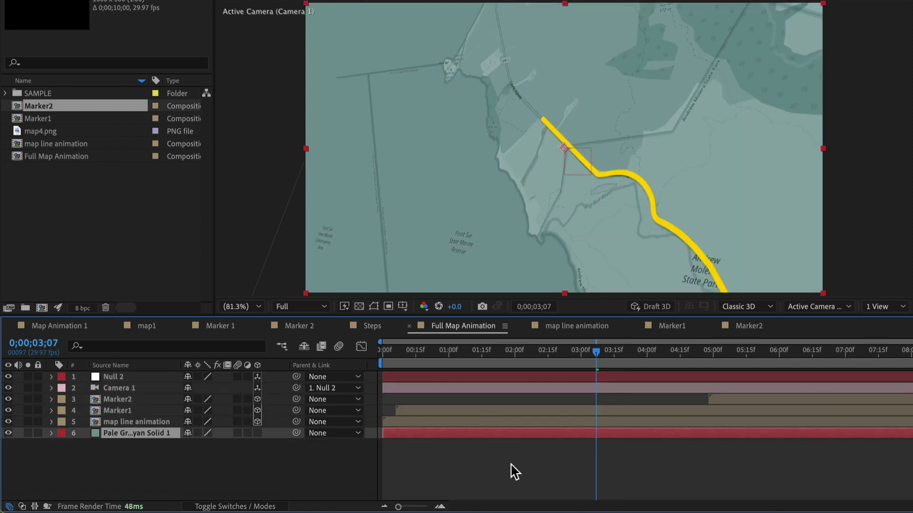
{"action": "mouse_move", "coordinate": [596, 352]}
{"action": "left_mouse_down"}
{"action": "mouse_move", "coordinate": [738, 346]}
{"action": "mouse_move", "coordinate": [501, 366]}
{"action": "mouse_move", "coordinate": [616, 369]}
{"action": "mouse_move", "coordinate": [593, 372]}
{"action": "mouse_move", "coordinate": [587, 363]}
{"action": "left_mouse_up"}
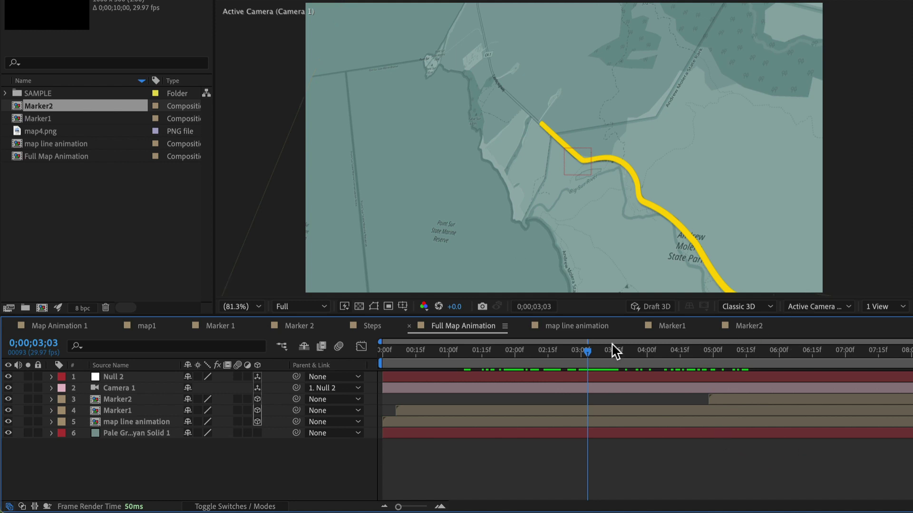
{"action": "left_click_drag", "start_coordinate": [564, 363], "coordinate": [326, 357]}
{"action": "key", "text": "space"}
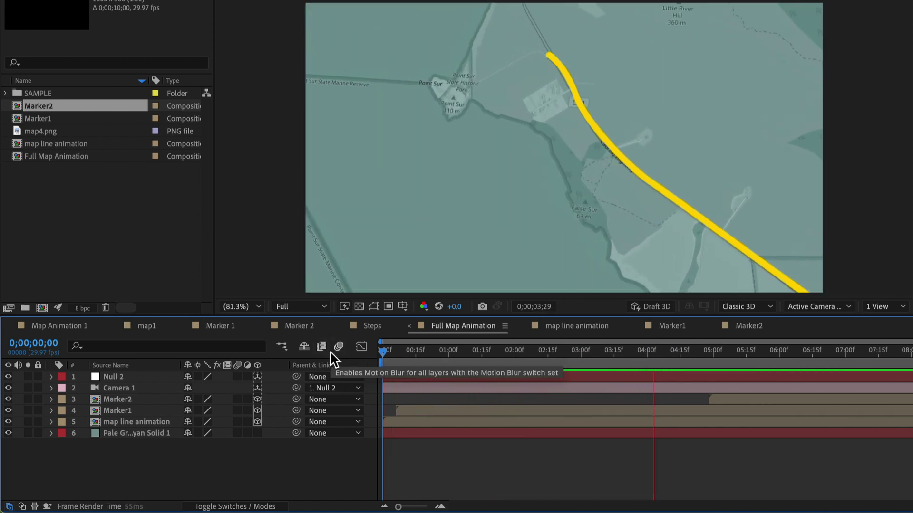
{"action": "key", "text": "space"}
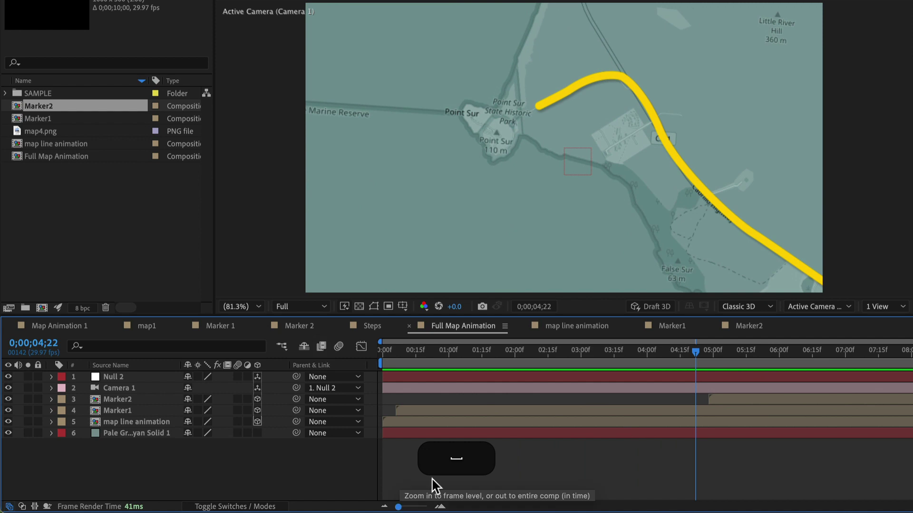
Delete Null 2's Orientation keyframe at 0;00;03;07 and preview the camera move.
{"action": "left_click", "coordinate": [51, 377]}
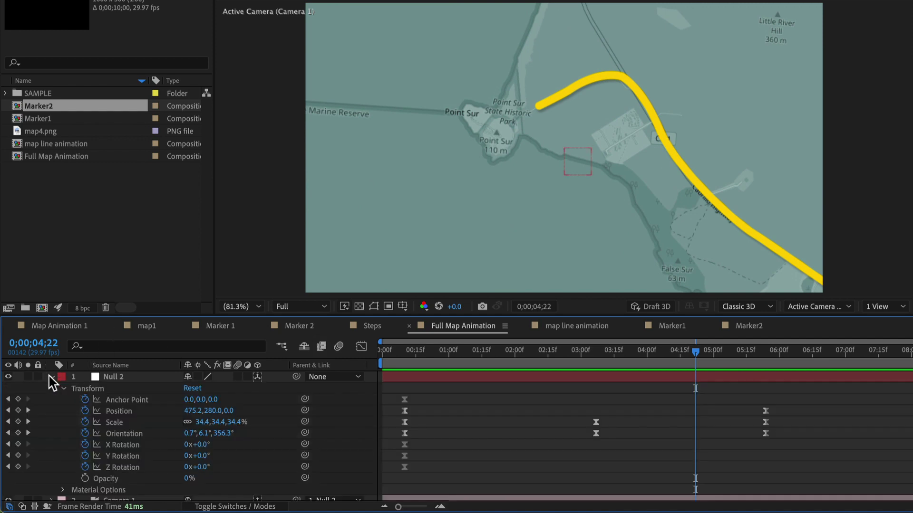
{"action": "left_click", "coordinate": [597, 434]}
{"action": "key", "text": "BackSpace"}
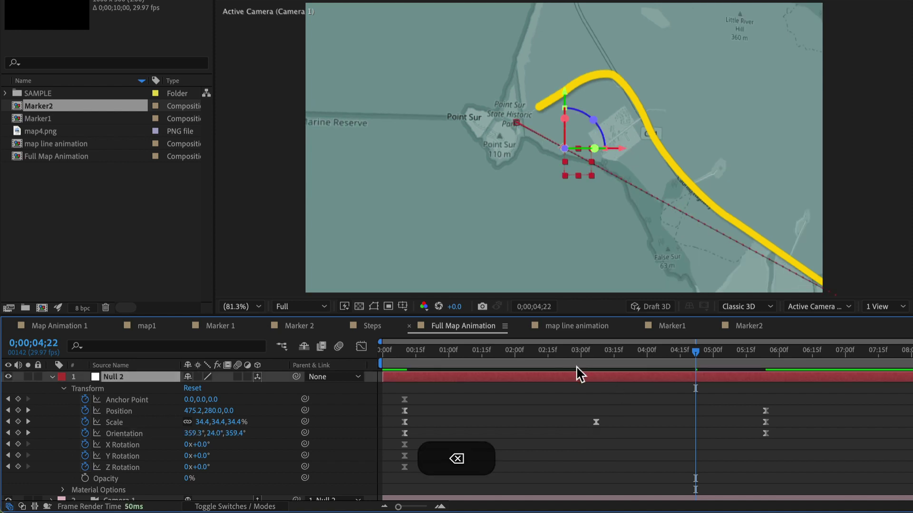
{"action": "left_click", "coordinate": [574, 352]}
{"action": "left_click_drag", "start_coordinate": [572, 352], "coordinate": [438, 341]}
{"action": "key", "text": "space"}
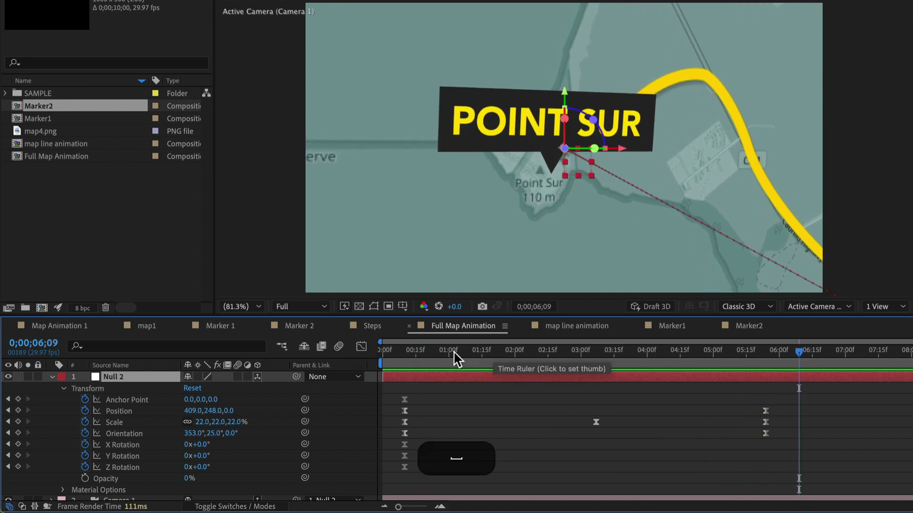
Retime Null 2's first keyframes to 0;00;00;00 and last ones to about 0;00;06;24, and trim the work area's end to match.
{"action": "left_click_drag", "start_coordinate": [457, 352], "coordinate": [400, 352]}
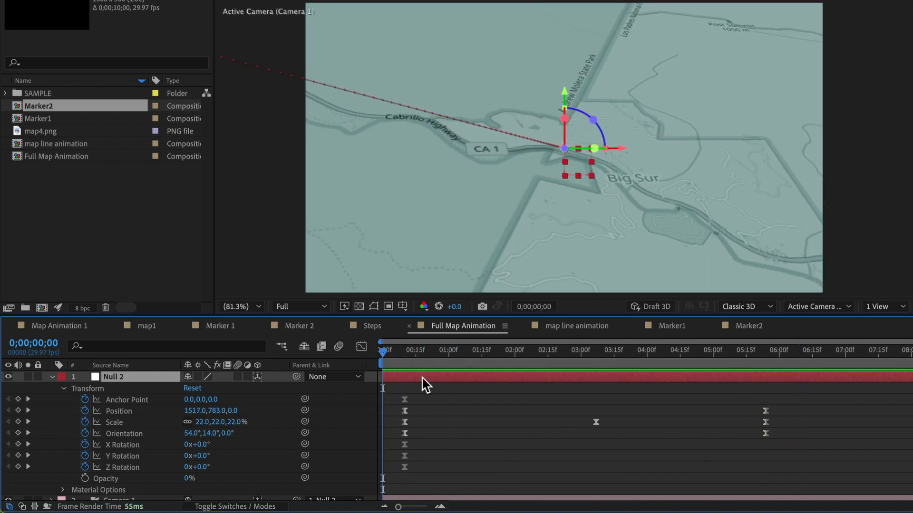
{"action": "left_click_drag", "start_coordinate": [424, 391], "coordinate": [384, 417]}
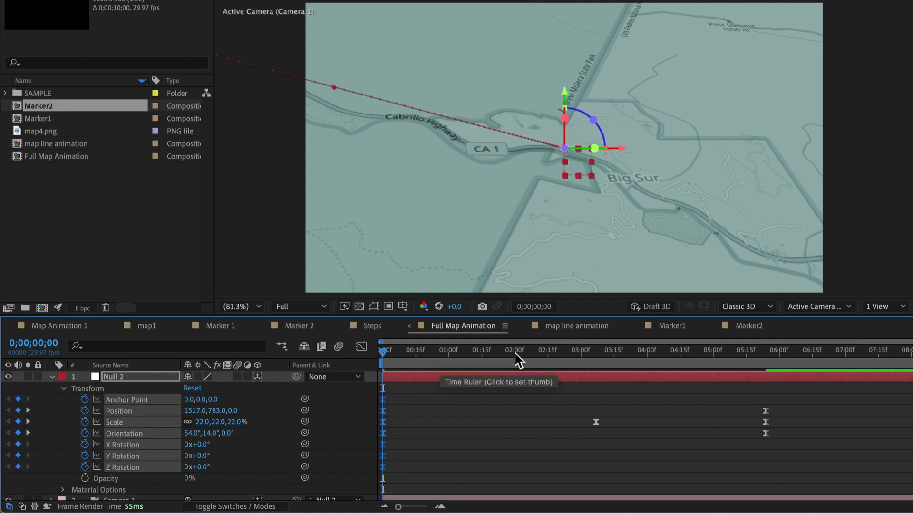
{"action": "left_click_drag", "start_coordinate": [743, 402], "coordinate": [770, 441]}
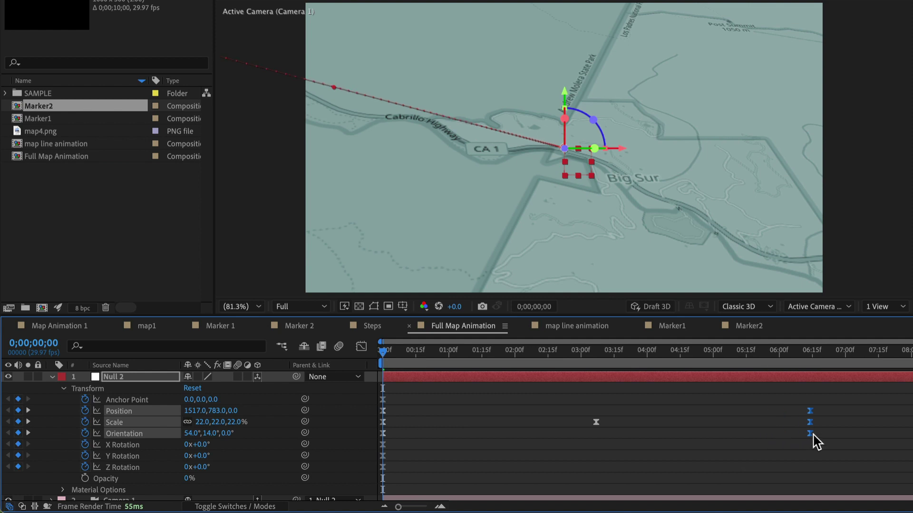
{"action": "left_click_drag", "start_coordinate": [835, 439], "coordinate": [834, 438]}
{"action": "left_click_drag", "start_coordinate": [911, 359], "coordinate": [824, 361]}
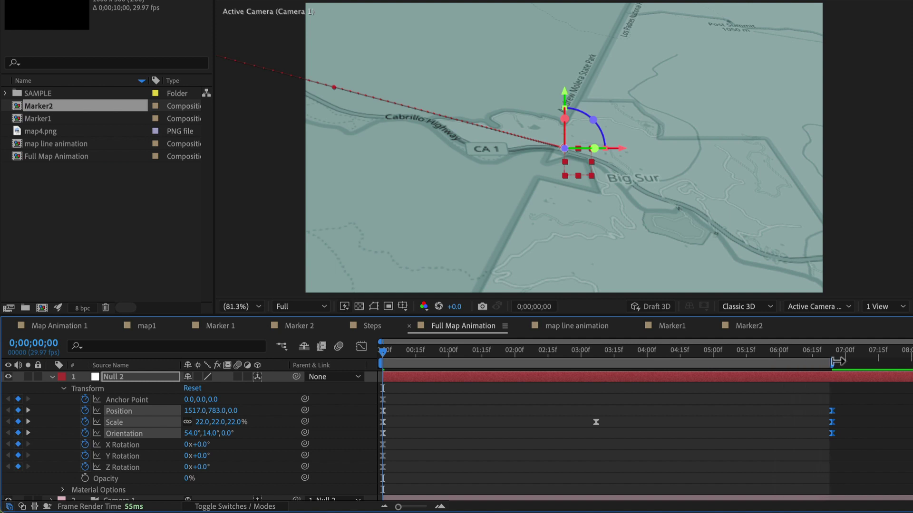
Preview the retimed camera move from BIG SUR to POINT SUR.
{"action": "key", "text": "space"}
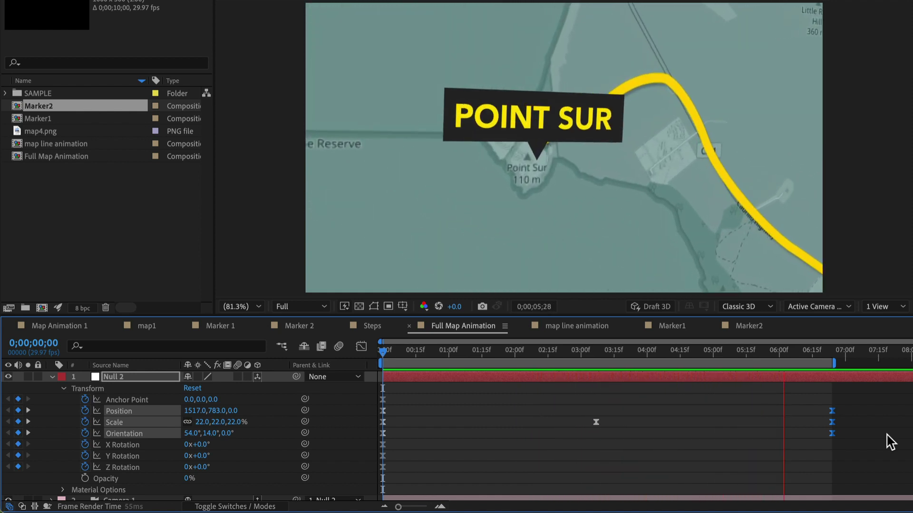
{"action": "key", "text": "space"}
{"action": "key", "text": "space"}
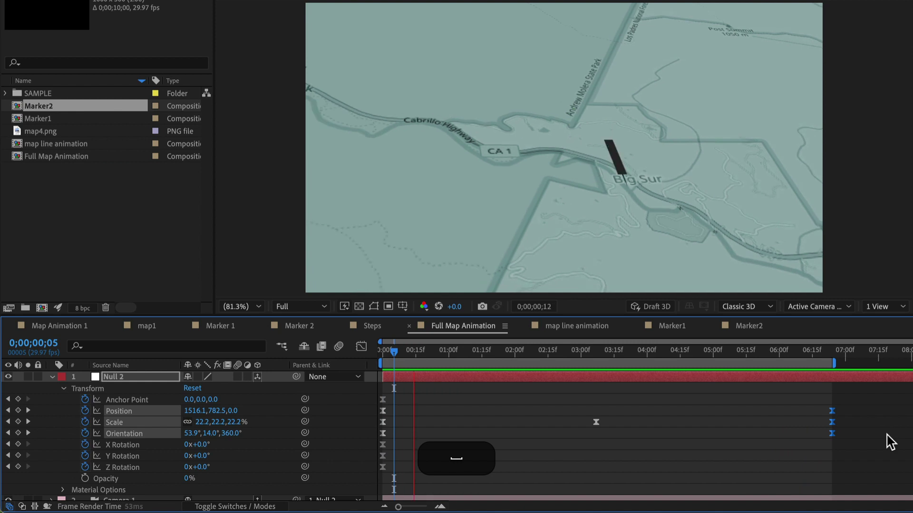
{"action": "key", "text": "space"}
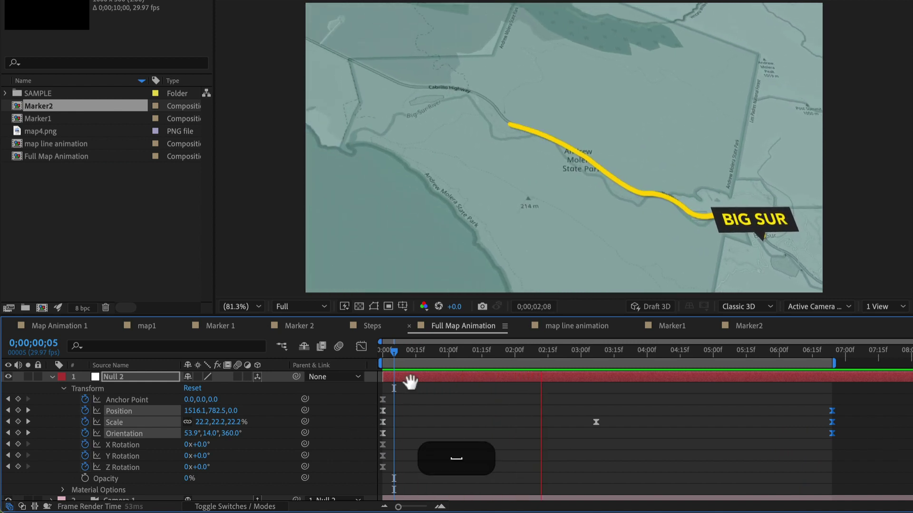
At 0;00;01;02, set Marker1's orientation to 52°, 0°, 0° and its Z position to -37, and preview the animation.
{"action": "left_click_drag", "start_coordinate": [408, 354], "coordinate": [453, 355]}
{"action": "left_click", "coordinate": [453, 422]}
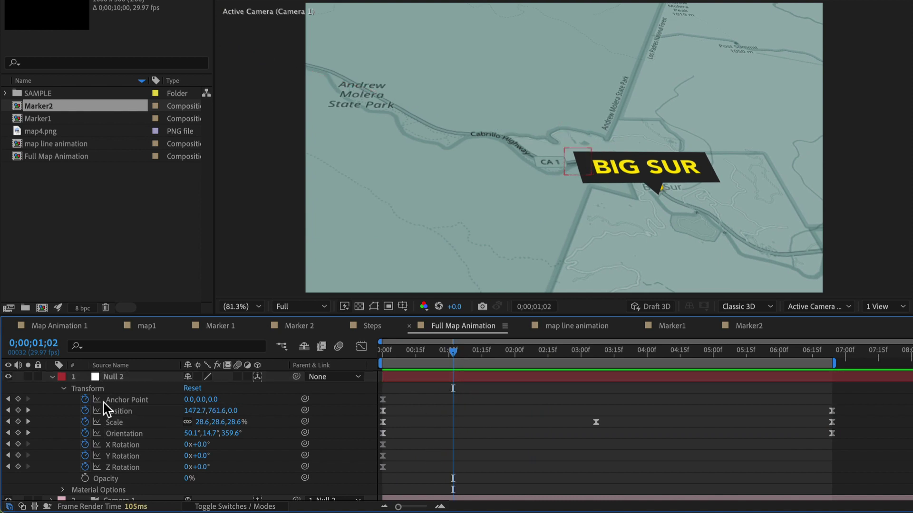
{"action": "left_click", "coordinate": [53, 377]}
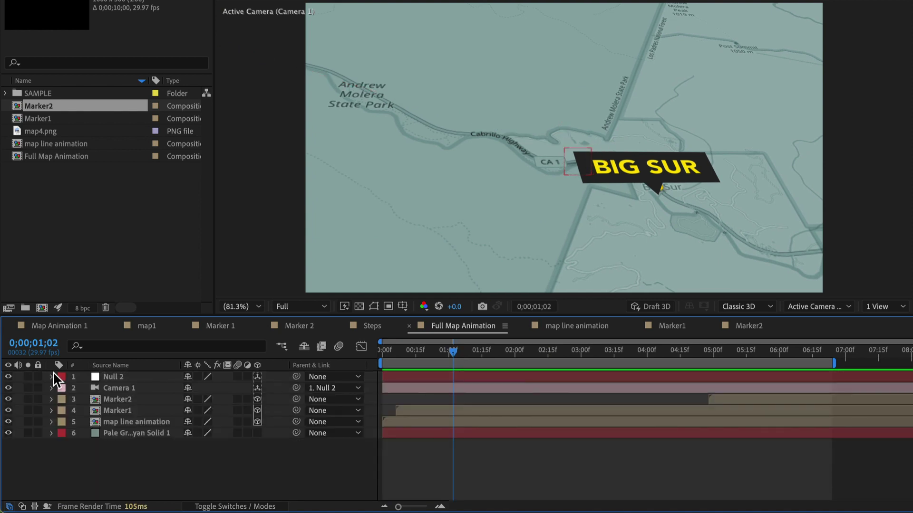
{"action": "left_click", "coordinate": [52, 411]}
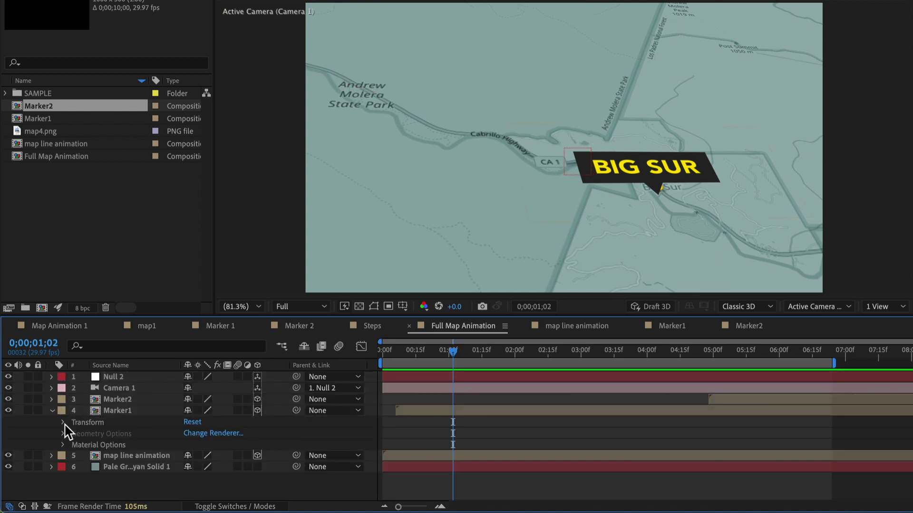
{"action": "left_click", "coordinate": [64, 423]}
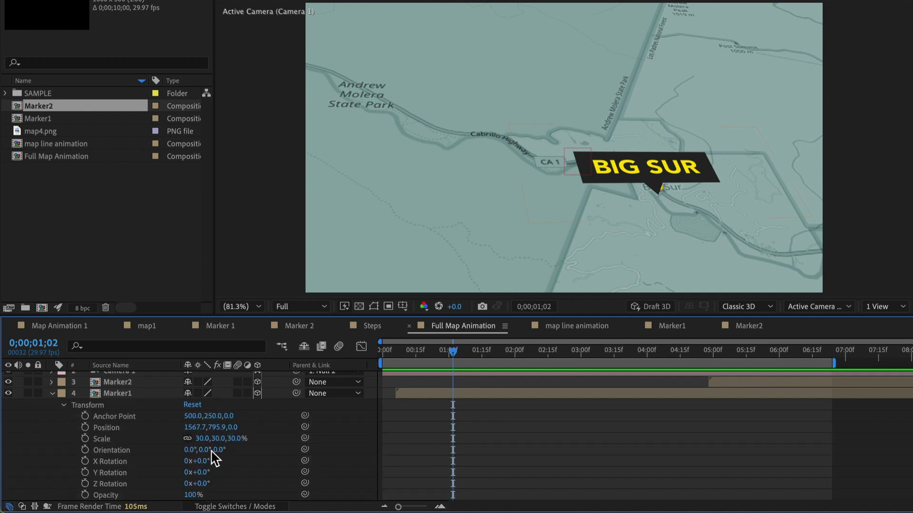
{"action": "mouse_move", "coordinate": [205, 455]}
{"action": "left_mouse_down"}
{"action": "mouse_move", "coordinate": [240, 450]}
{"action": "mouse_move", "coordinate": [192, 447]}
{"action": "mouse_move", "coordinate": [222, 451]}
{"action": "mouse_move", "coordinate": [253, 428]}
{"action": "mouse_move", "coordinate": [207, 428]}
{"action": "left_mouse_up"}
{"action": "key", "text": "super+z"}
{"action": "key", "text": "super+z"}
{"action": "left_click", "coordinate": [197, 450]}
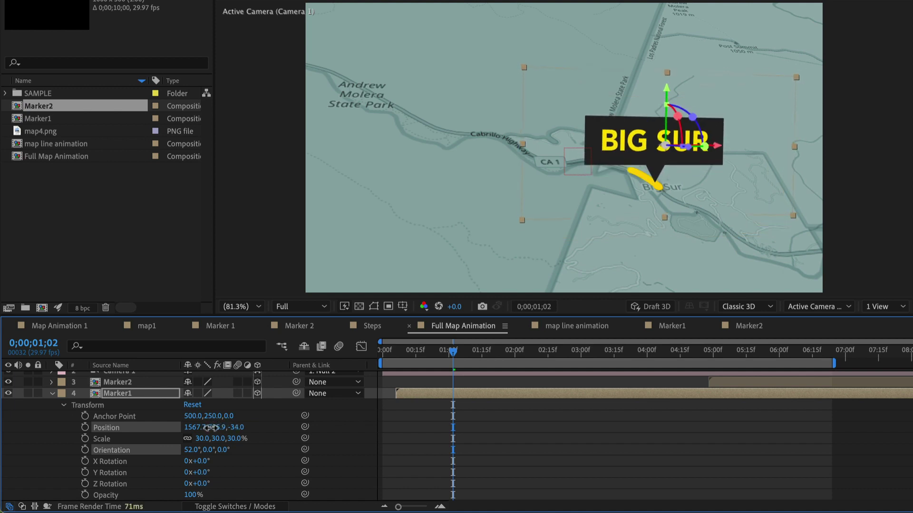
{"action": "mouse_move", "coordinate": [409, 363]}
{"action": "left_mouse_down"}
{"action": "mouse_move", "coordinate": [399, 358]}
{"action": "mouse_move", "coordinate": [483, 360]}
{"action": "mouse_move", "coordinate": [417, 363]}
{"action": "left_mouse_up"}
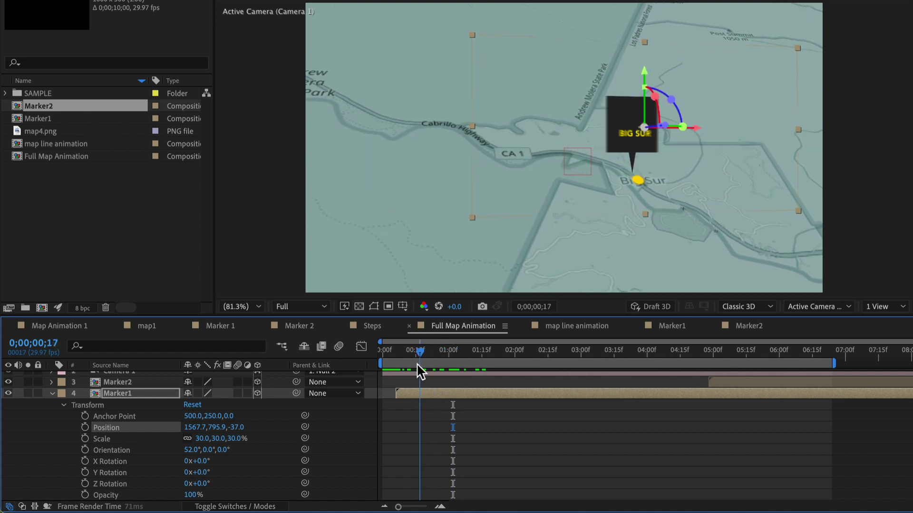
{"action": "key", "text": "space"}
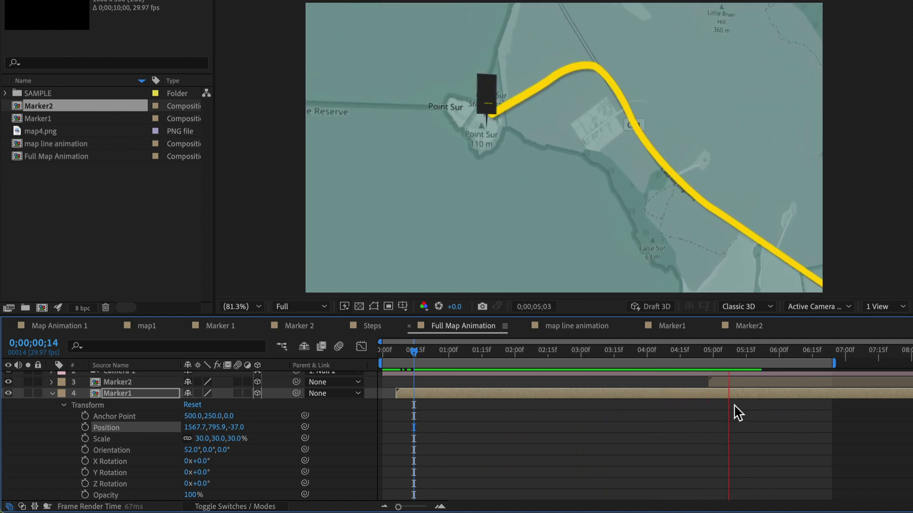
{"action": "key", "text": "space"}
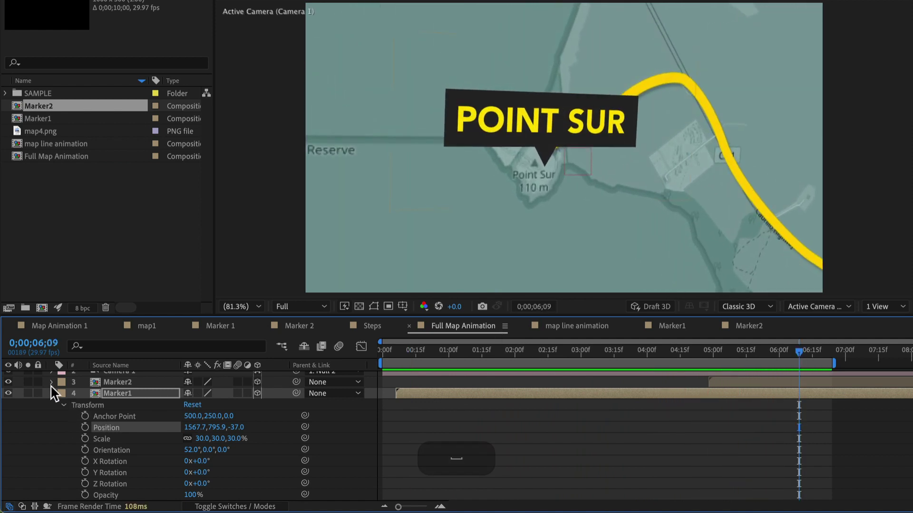
Set Marker2's orientation to 21°, 18°, 352° and its position to 382.9, 223, -50, and preview the animation.
{"action": "left_click", "coordinate": [52, 394]}
{"action": "left_click", "coordinate": [51, 400]}
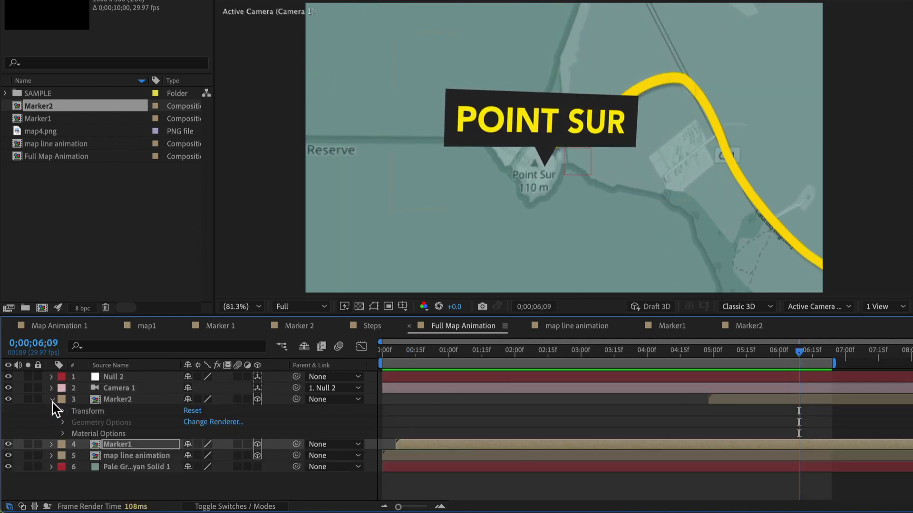
{"action": "left_click", "coordinate": [64, 411]}
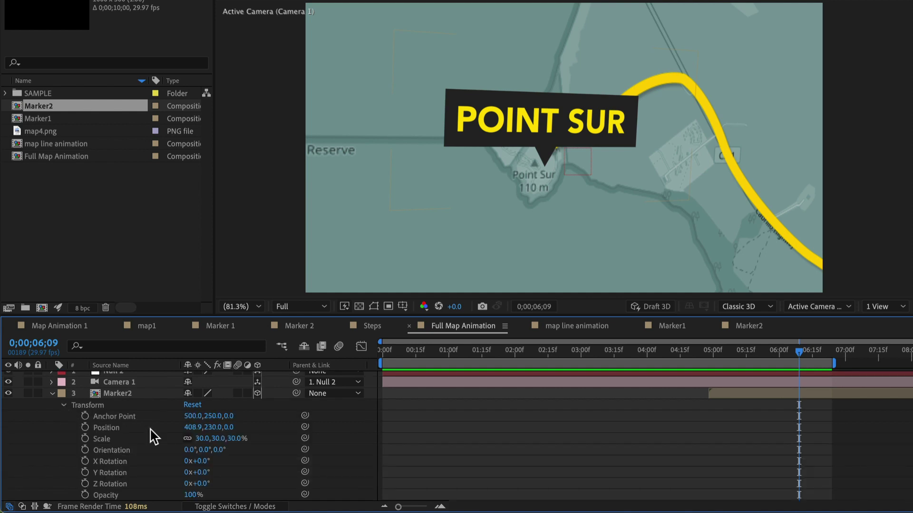
{"action": "mouse_move", "coordinate": [191, 450]}
{"action": "left_mouse_down"}
{"action": "mouse_move", "coordinate": [214, 450]}
{"action": "mouse_move", "coordinate": [227, 428]}
{"action": "mouse_move", "coordinate": [179, 433]}
{"action": "mouse_move", "coordinate": [213, 453]}
{"action": "mouse_move", "coordinate": [221, 450]}
{"action": "mouse_move", "coordinate": [213, 430]}
{"action": "left_mouse_up"}
{"action": "left_click", "coordinate": [200, 431]}
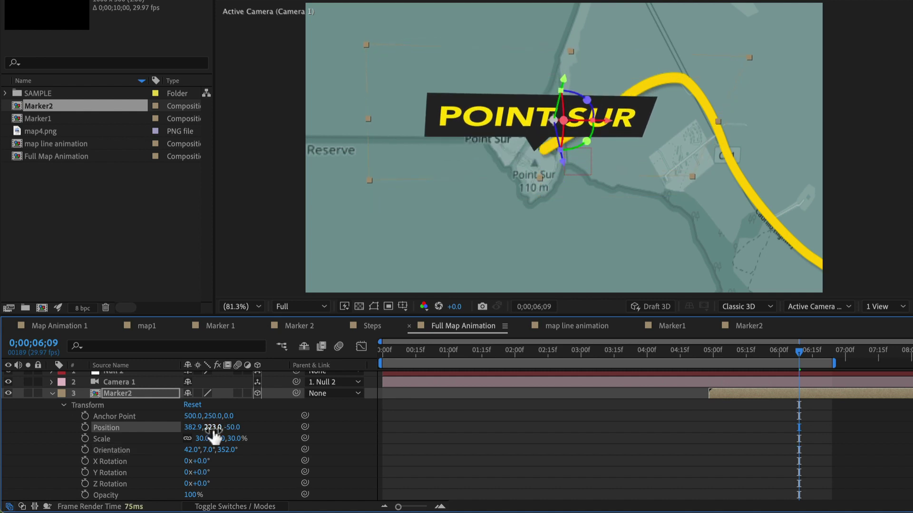
{"action": "left_click_drag", "start_coordinate": [210, 449], "coordinate": [215, 448]}
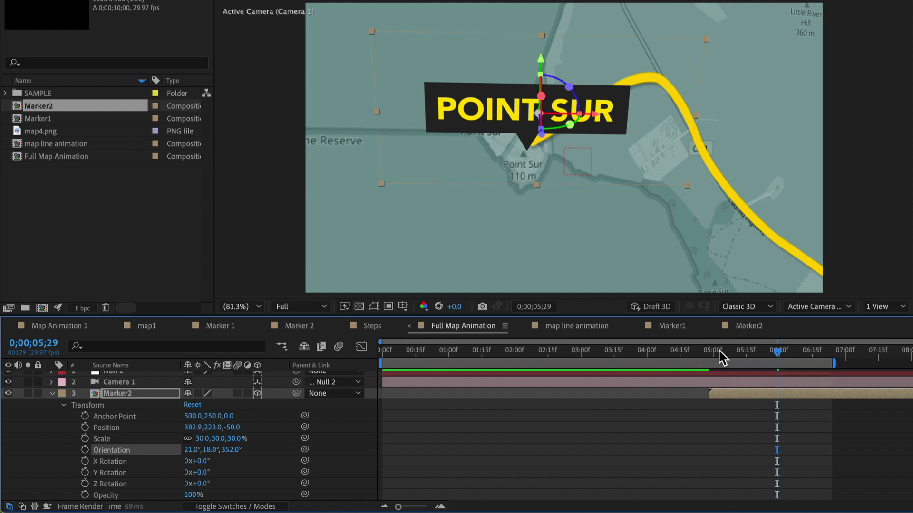
{"action": "mouse_move", "coordinate": [718, 351]}
{"action": "left_mouse_down"}
{"action": "mouse_move", "coordinate": [779, 354]}
{"action": "mouse_move", "coordinate": [733, 355]}
{"action": "left_mouse_up"}
{"action": "key", "text": "space"}
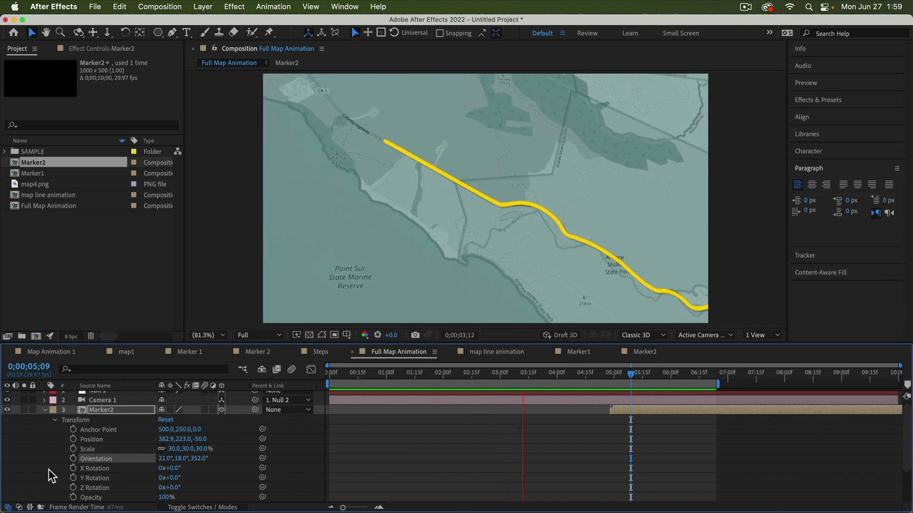
{"action": "key", "text": "space"}
{"action": "left_click", "coordinate": [43, 410]}
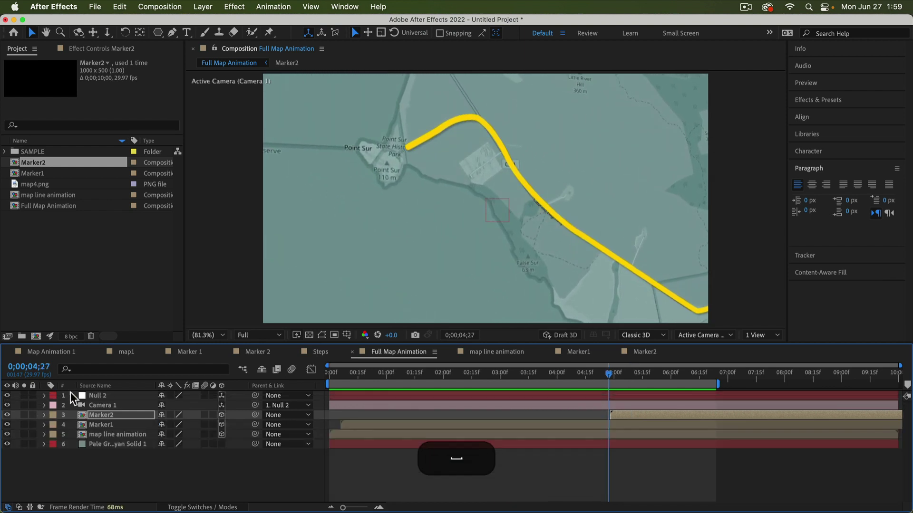
Enable motion blur for the route layer in the map line animation composition.
{"action": "left_click", "coordinate": [514, 356]}
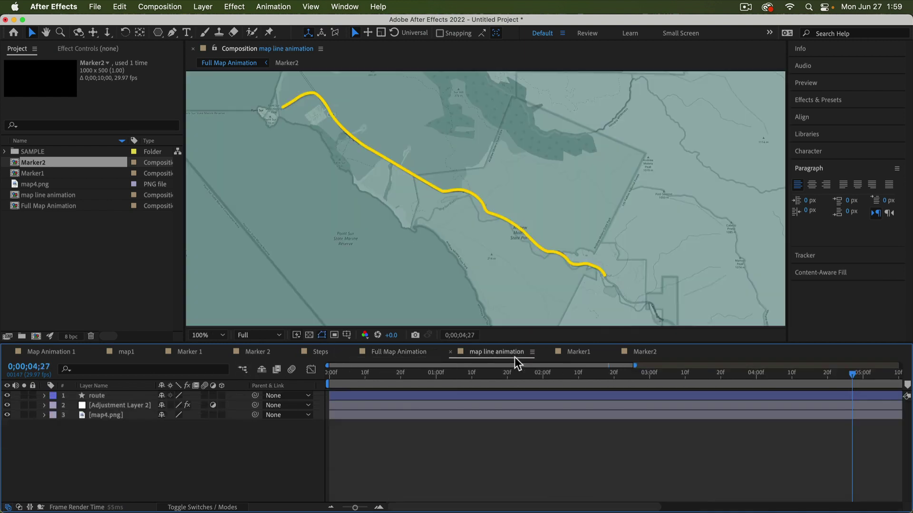
{"action": "left_click", "coordinate": [450, 374]}
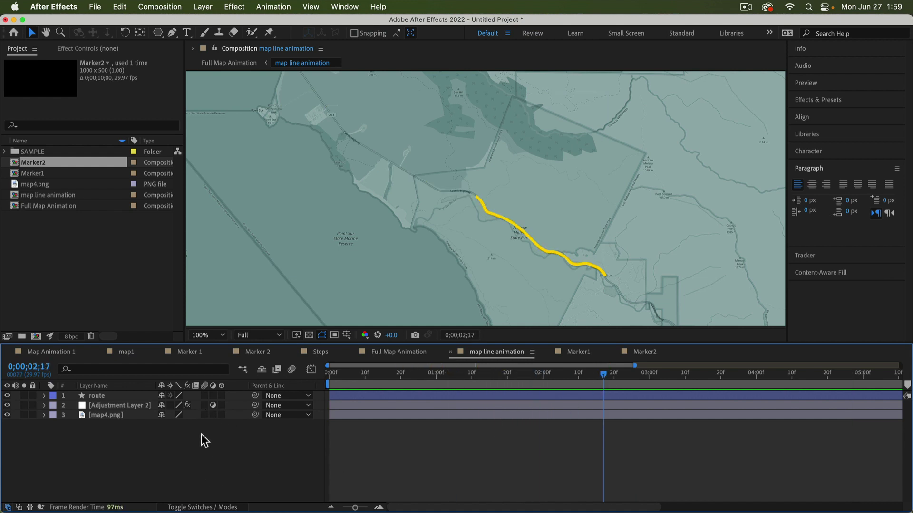
{"action": "left_click", "coordinate": [130, 398]}
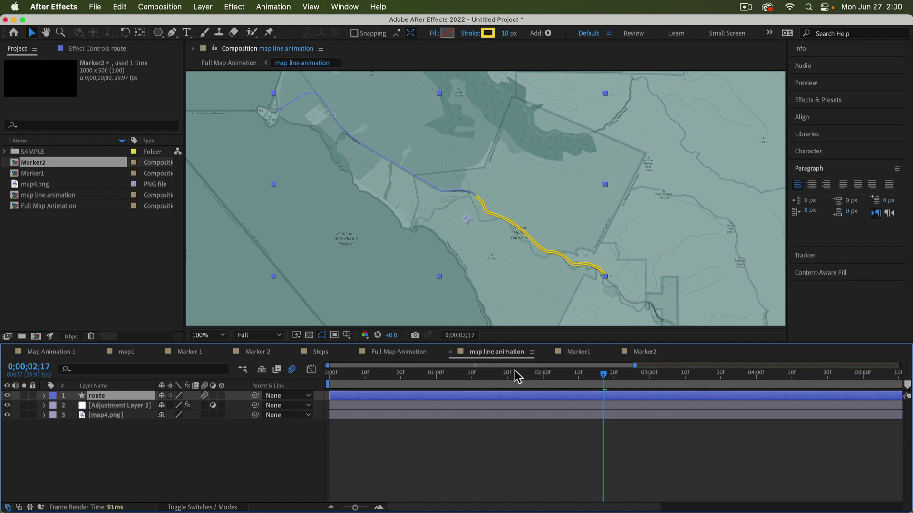
In the Full Map Animation composition, enable motion blur for the Marker2, Marker1 and map line animation layers.
{"action": "left_click", "coordinate": [408, 353]}
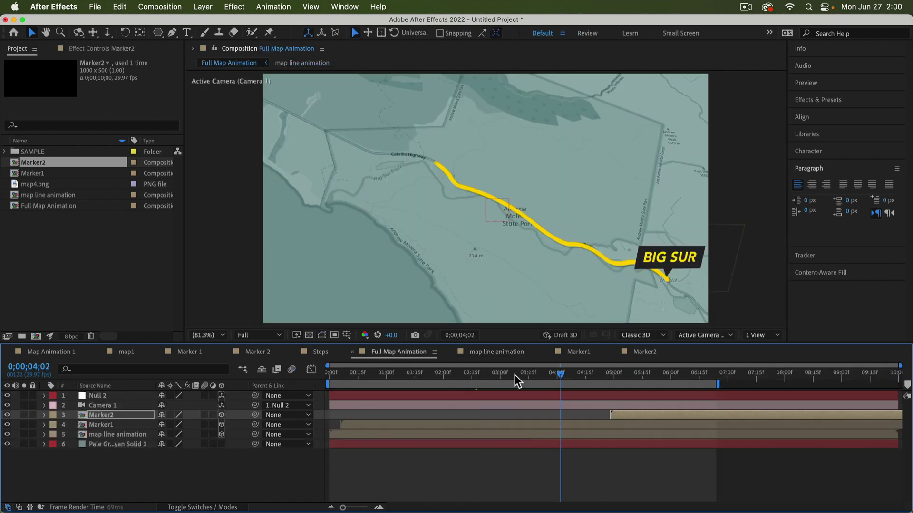
{"action": "left_click_drag", "start_coordinate": [516, 374], "coordinate": [464, 374]}
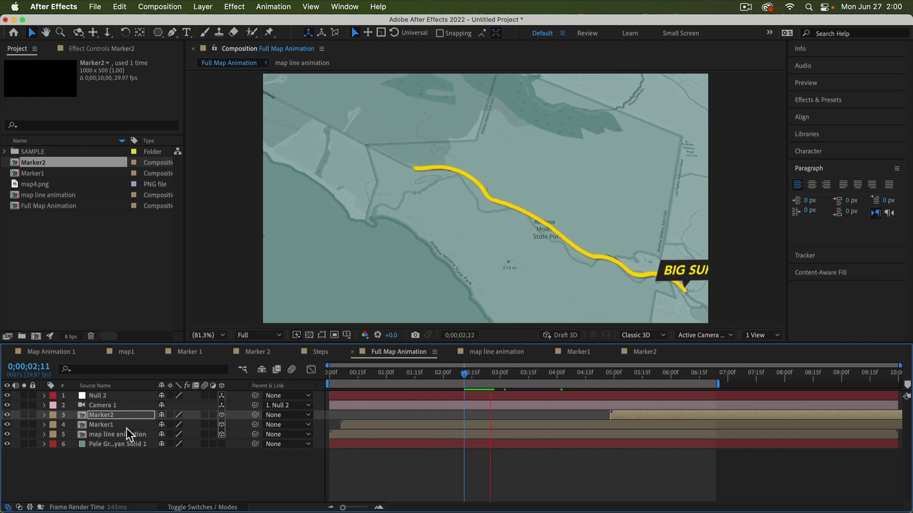
{"action": "key", "text": "space"}
{"action": "left_click_drag", "start_coordinate": [208, 416], "coordinate": [207, 424]}
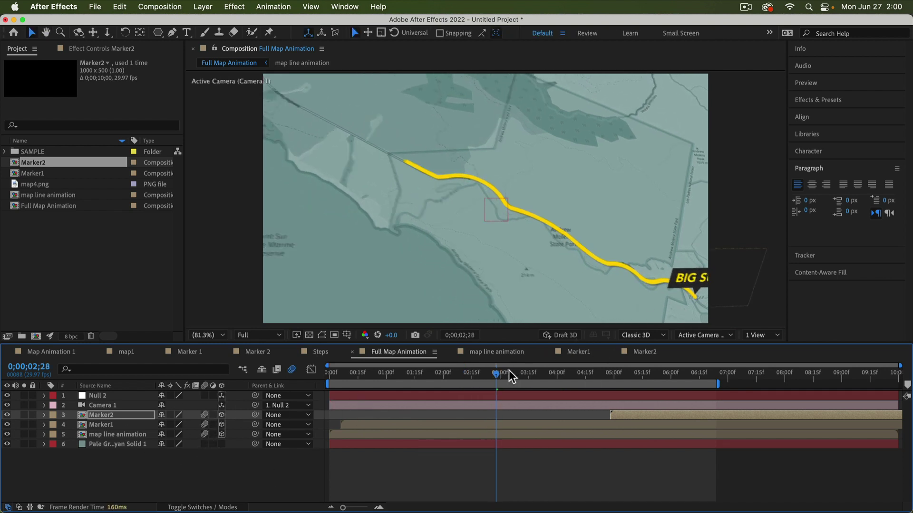
Preview the motion-blurred animation from BIG SUR through to the POINT SUR marker.
{"action": "key", "text": "space"}
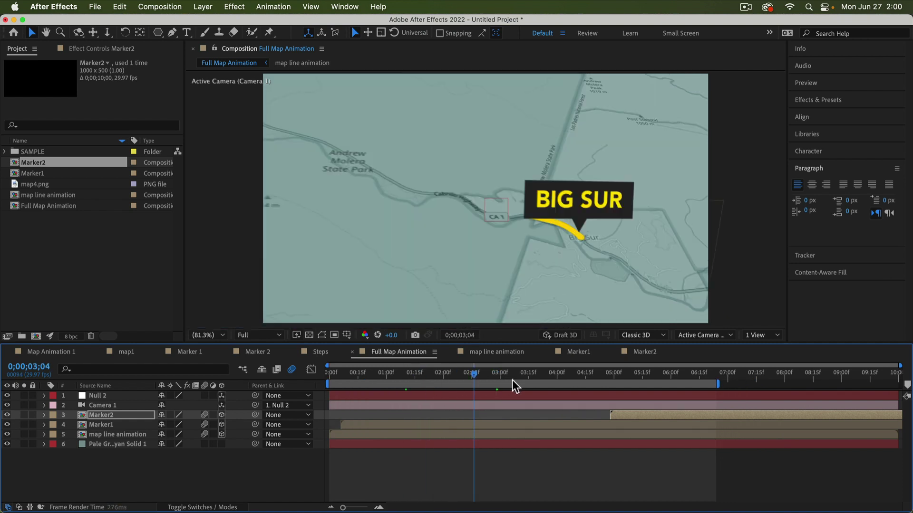
{"action": "key", "text": "space"}
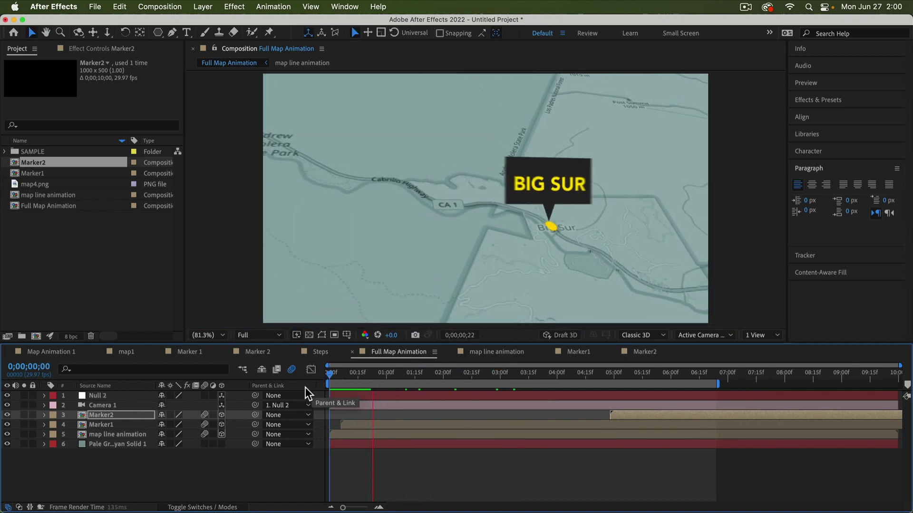
{"action": "key", "text": "space"}
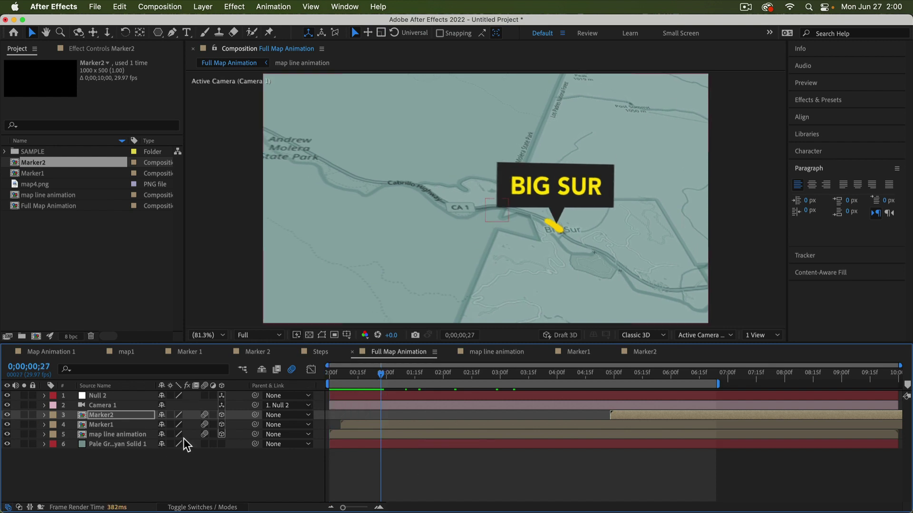
{"action": "key", "text": "space"}
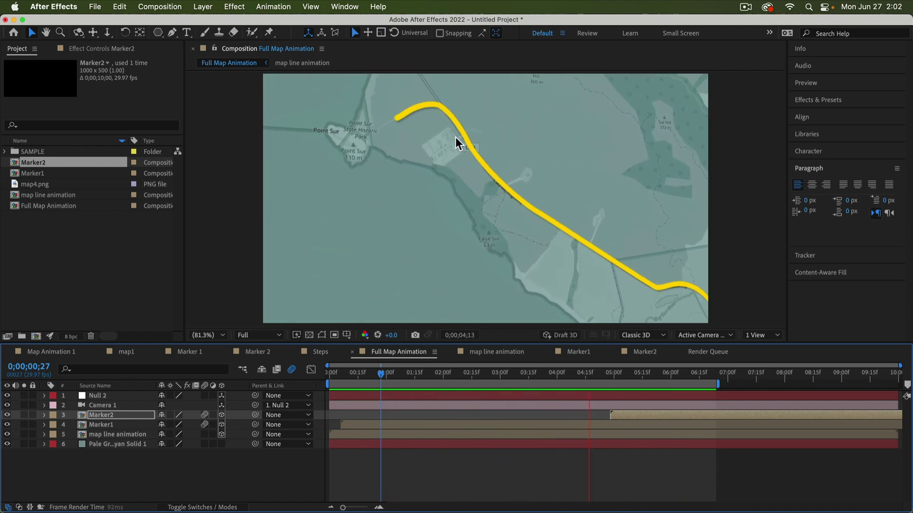
{"action": "key", "text": "space"}
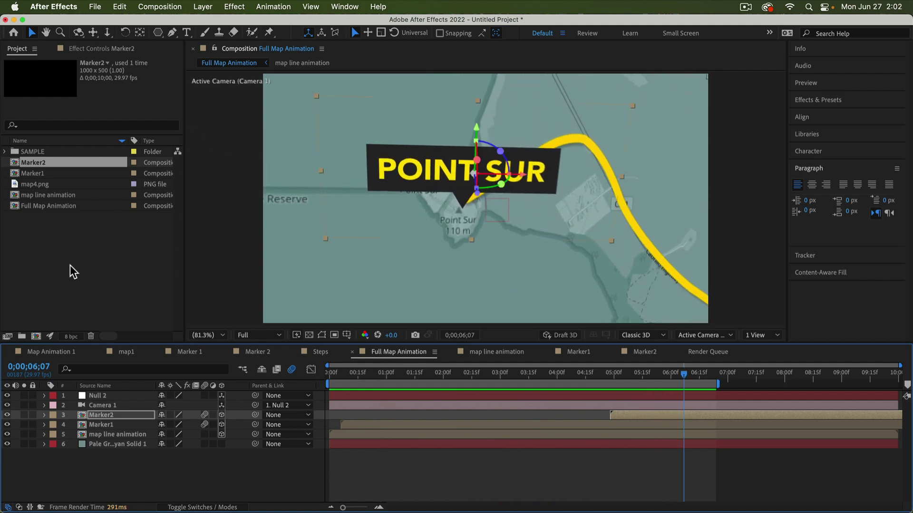
Select the Full Map Animation composition in the project and add it to the render queue.
{"action": "left_click", "coordinate": [73, 272]}
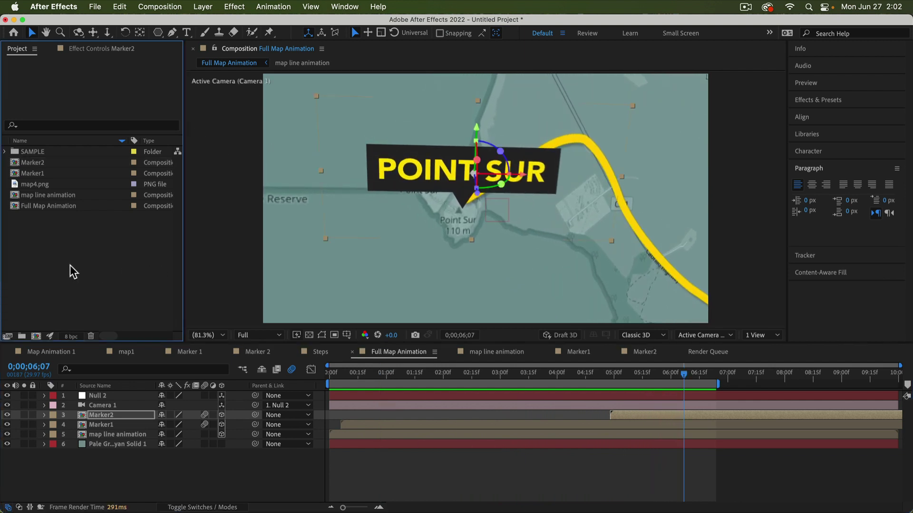
{"action": "left_click", "coordinate": [53, 206]}
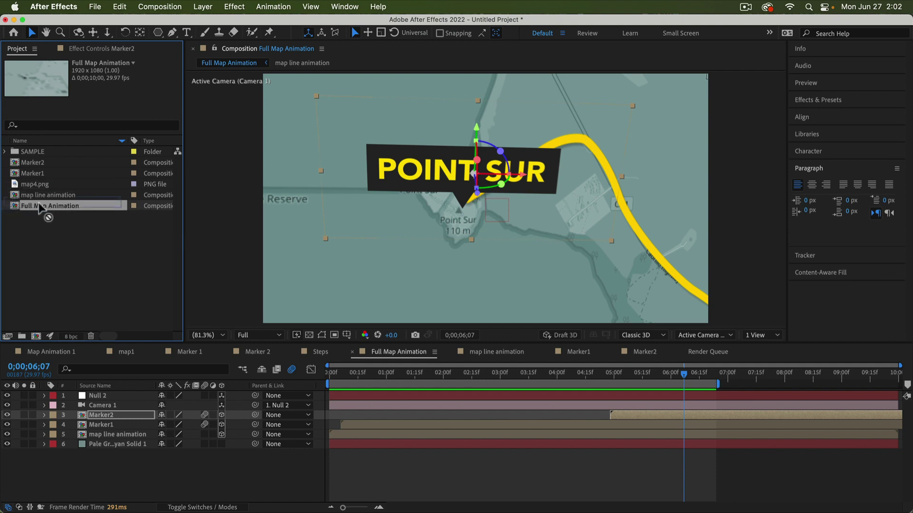
{"action": "left_click", "coordinate": [78, 239]}
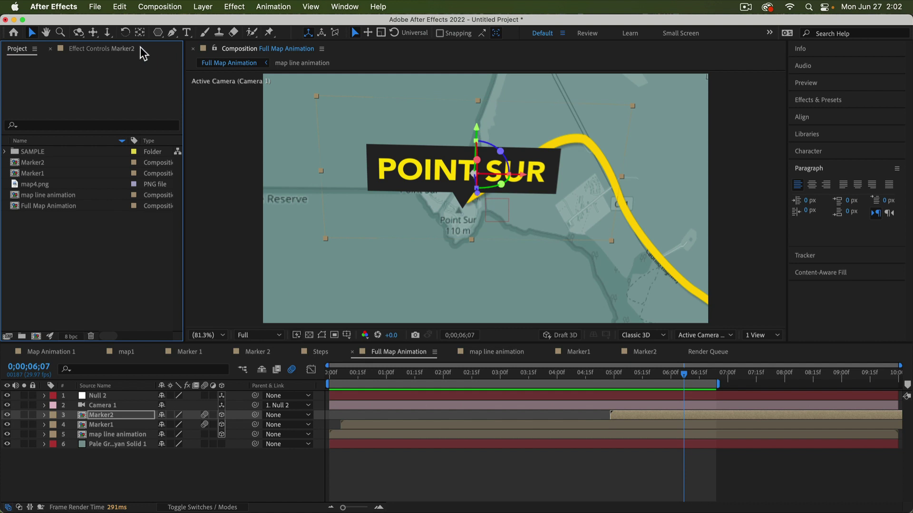
{"action": "left_click", "coordinate": [389, 482]}
{"action": "left_click", "coordinate": [48, 206]}
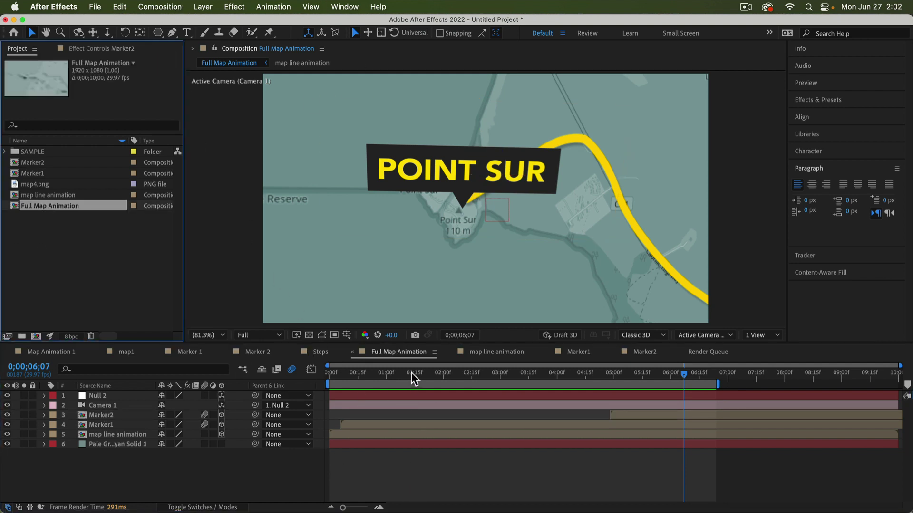
{"action": "left_click_drag", "start_coordinate": [409, 374], "coordinate": [477, 373]}
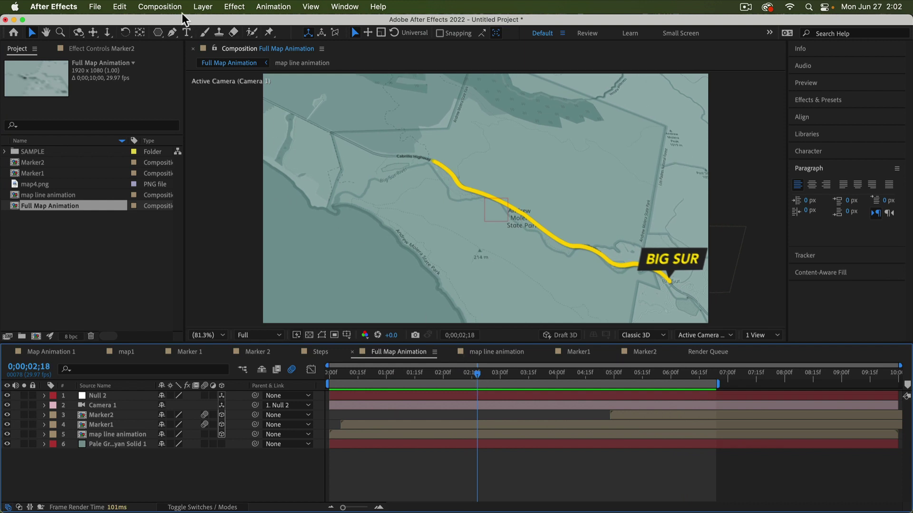
{"action": "left_click", "coordinate": [164, 7]}
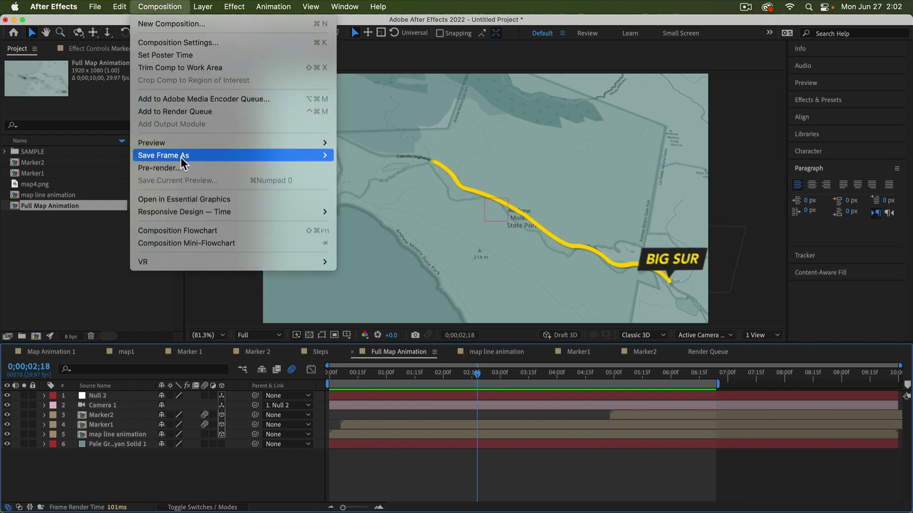
{"action": "left_click", "coordinate": [209, 116]}
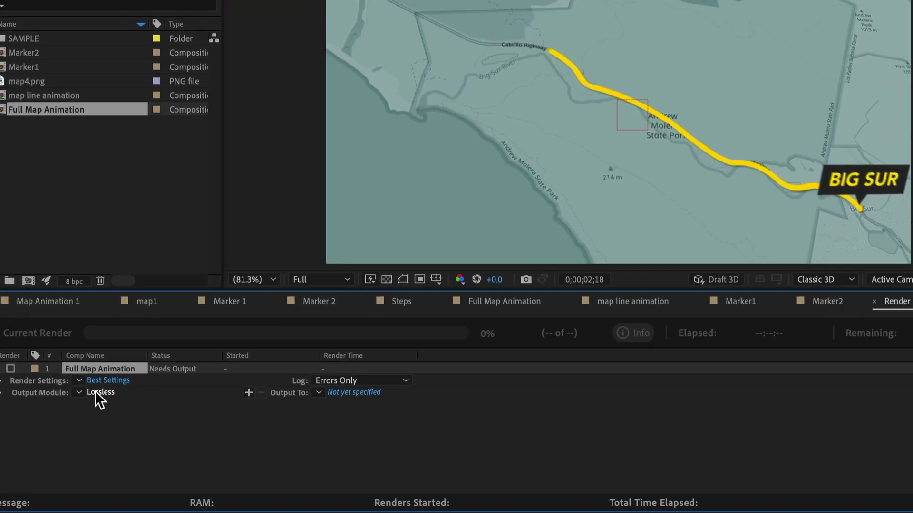
Set the render item's QuickTime output module to the Apple ProRes 4444 video codec.
{"action": "left_click", "coordinate": [136, 374]}
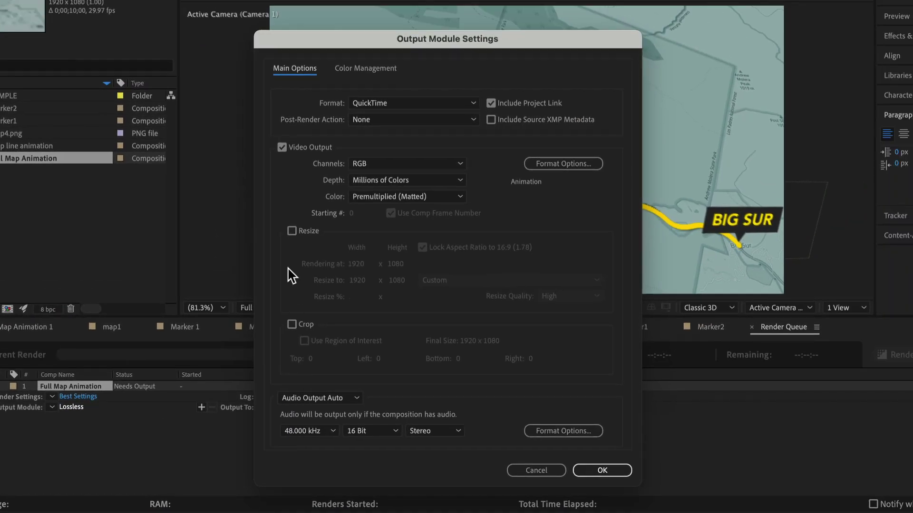
{"action": "left_click", "coordinate": [567, 165]}
{"action": "left_click", "coordinate": [295, 38]}
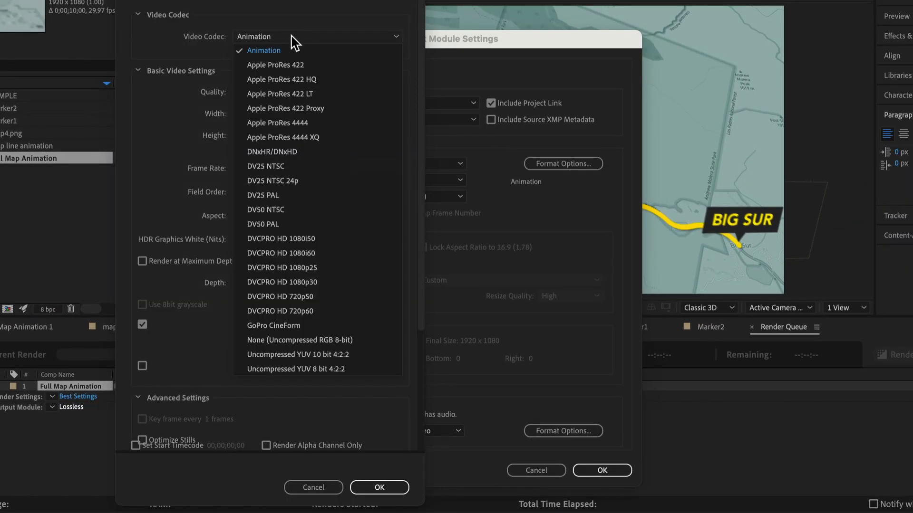
{"action": "left_click", "coordinate": [280, 123]}
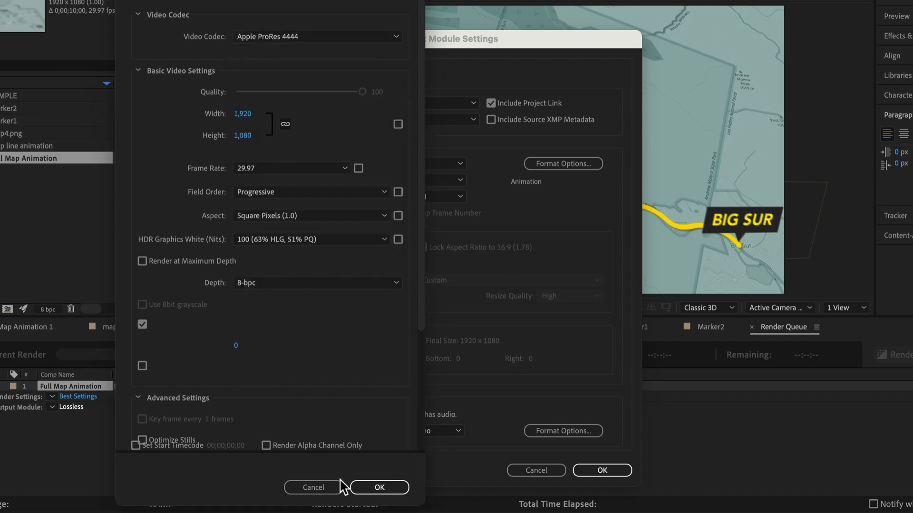
{"action": "left_click", "coordinate": [363, 490]}
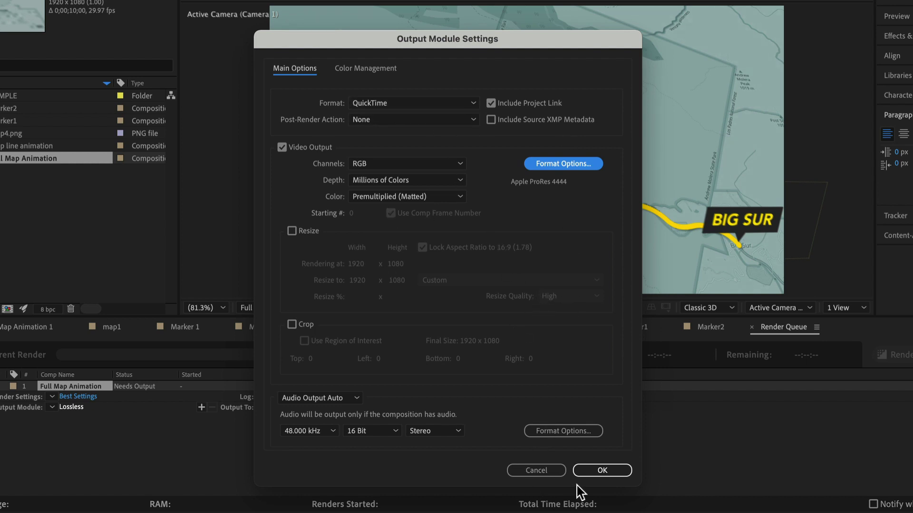
{"action": "left_click", "coordinate": [593, 474]}
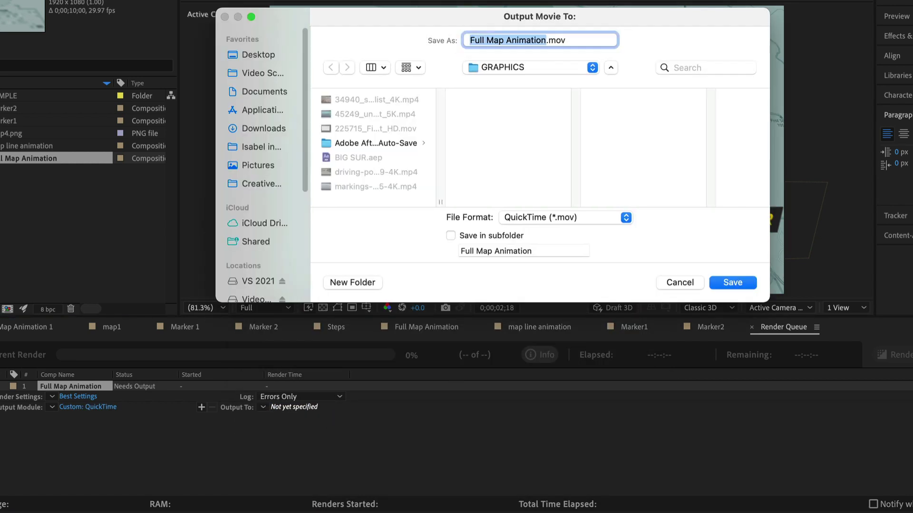
Set the output file Full Map Animation.mov to save on the Desktop and render the queued composition.
{"action": "left_click", "coordinate": [252, 54]}
{"action": "key", "text": "Return"}
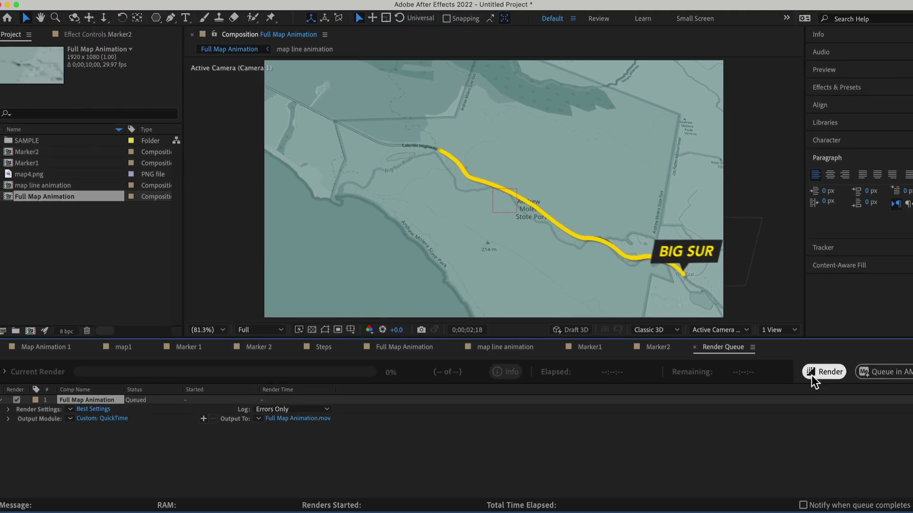
{"action": "left_click", "coordinate": [901, 356]}
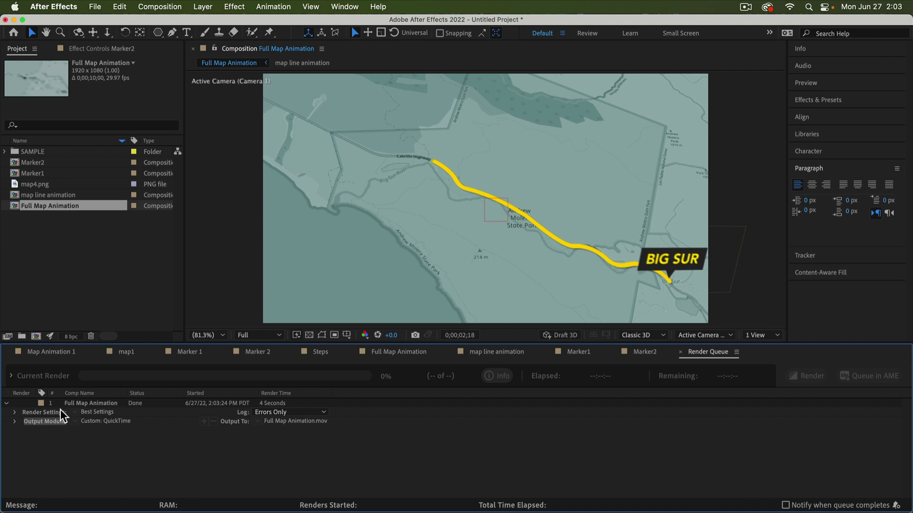
Switch to Finder, locate Full Map Animation.mov on the Desktop and play the rendered movie in a quick preview, replaying it from the start.
{"action": "key", "text": "super+Tab"}
{"action": "key", "text": "super+Tab"}
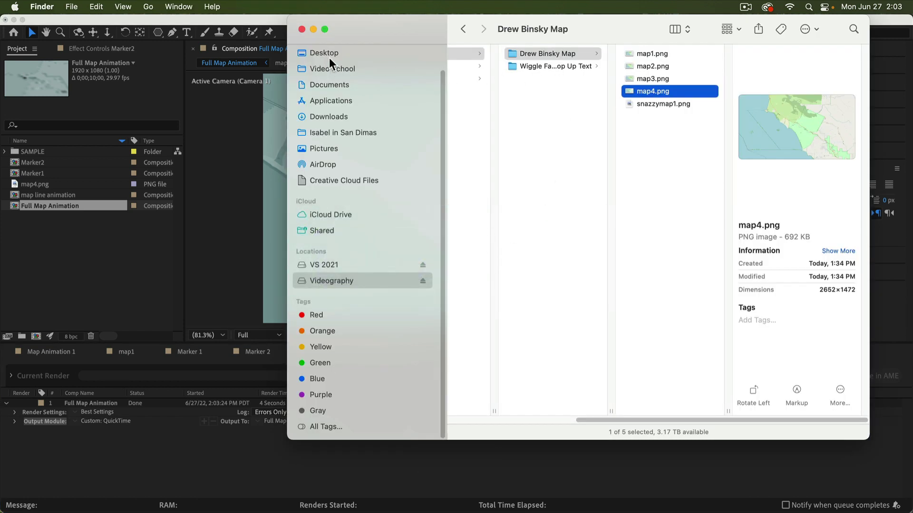
{"action": "left_click", "coordinate": [329, 56]}
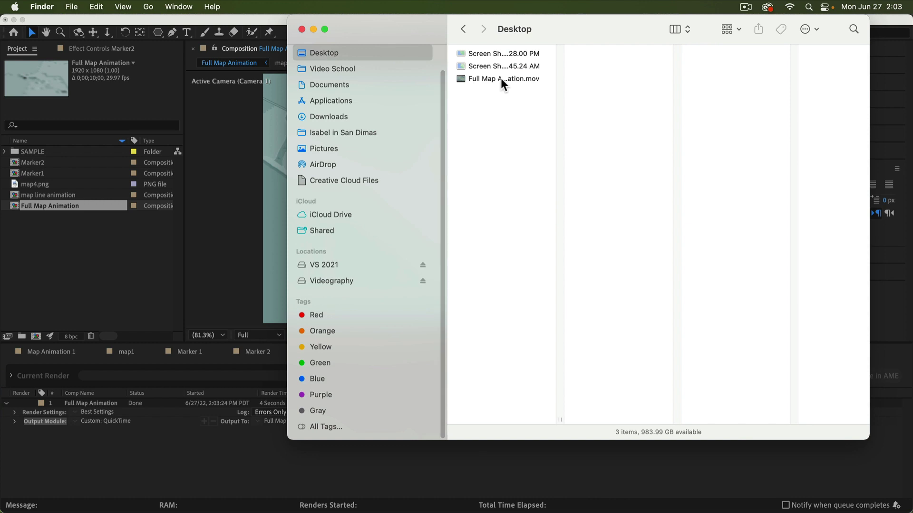
{"action": "left_click", "coordinate": [500, 80]}
{"action": "key", "text": "space"}
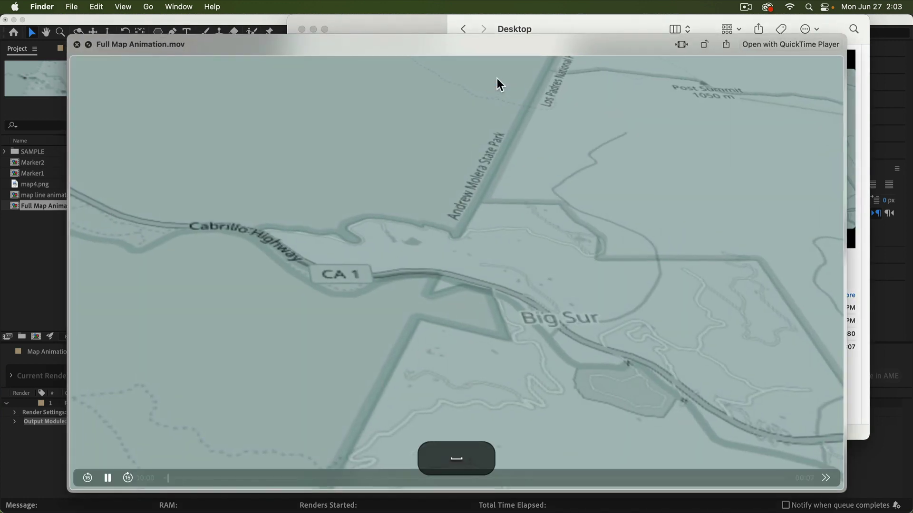
{"action": "key", "text": "space"}
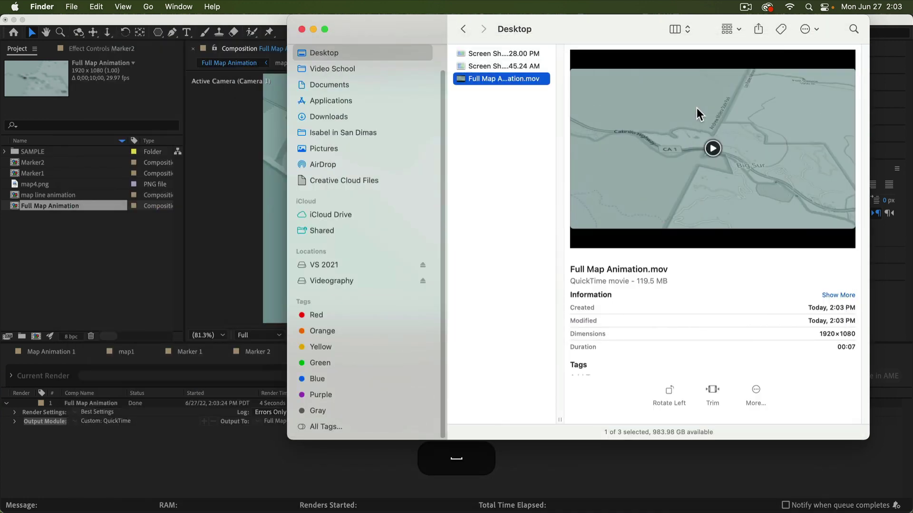
{"action": "key", "text": "space"}
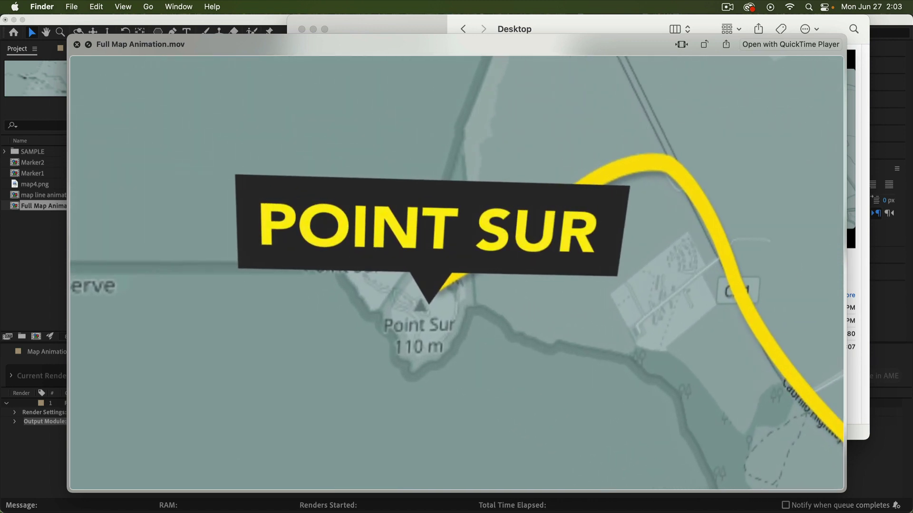
{"action": "key", "text": "space"}
{"action": "key", "text": "space"}
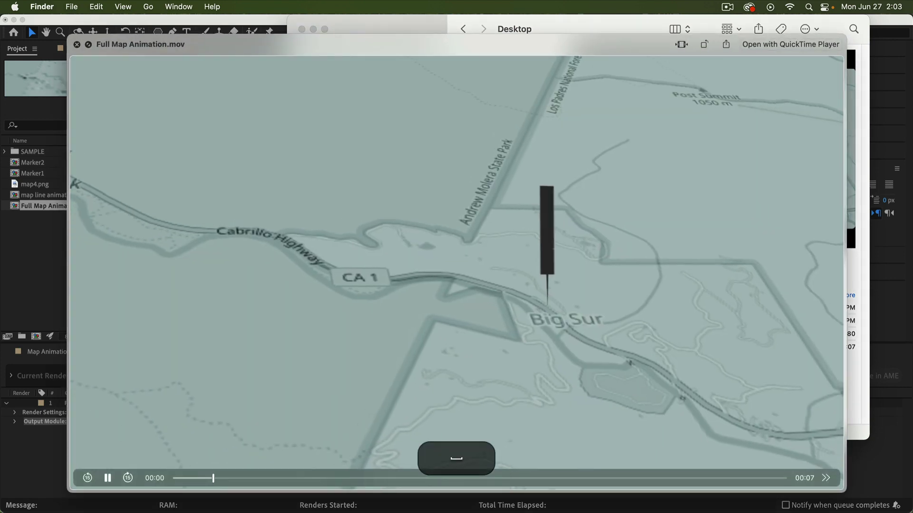